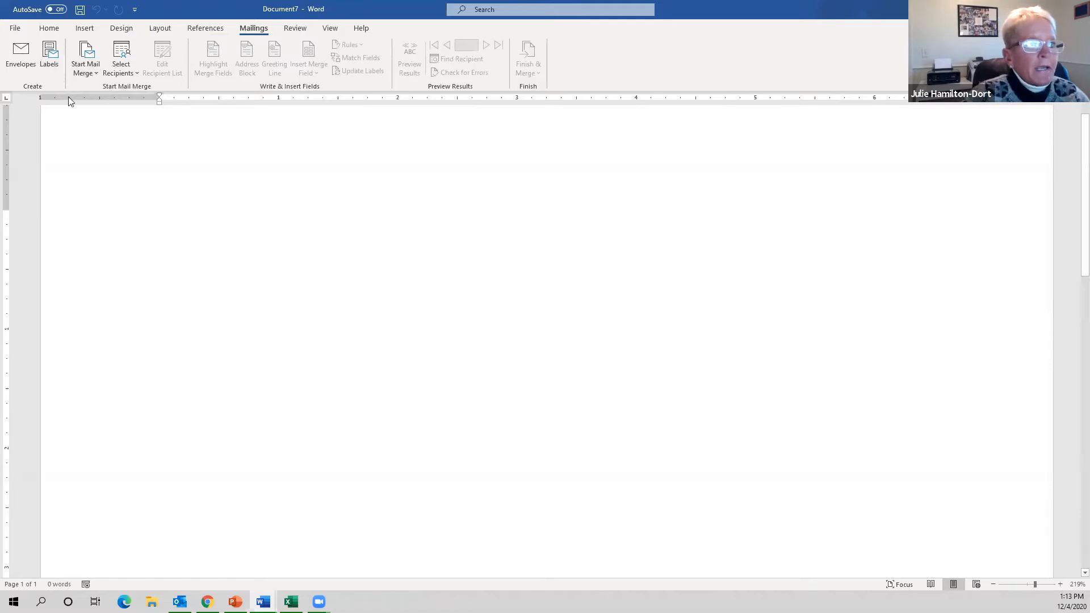
pyautogui.click(50, 55)
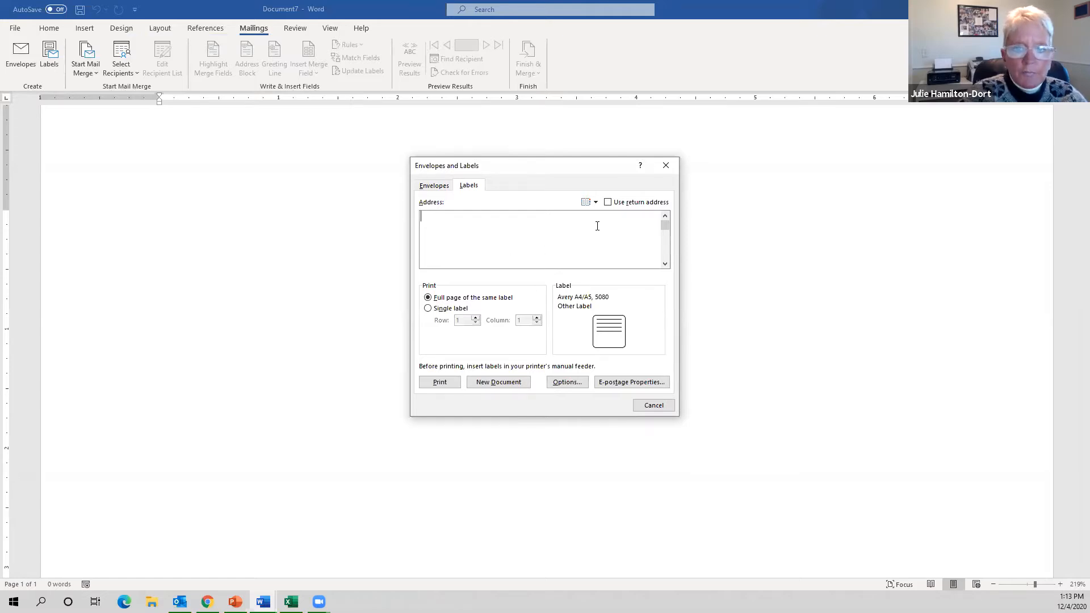
pyautogui.click(608, 202)
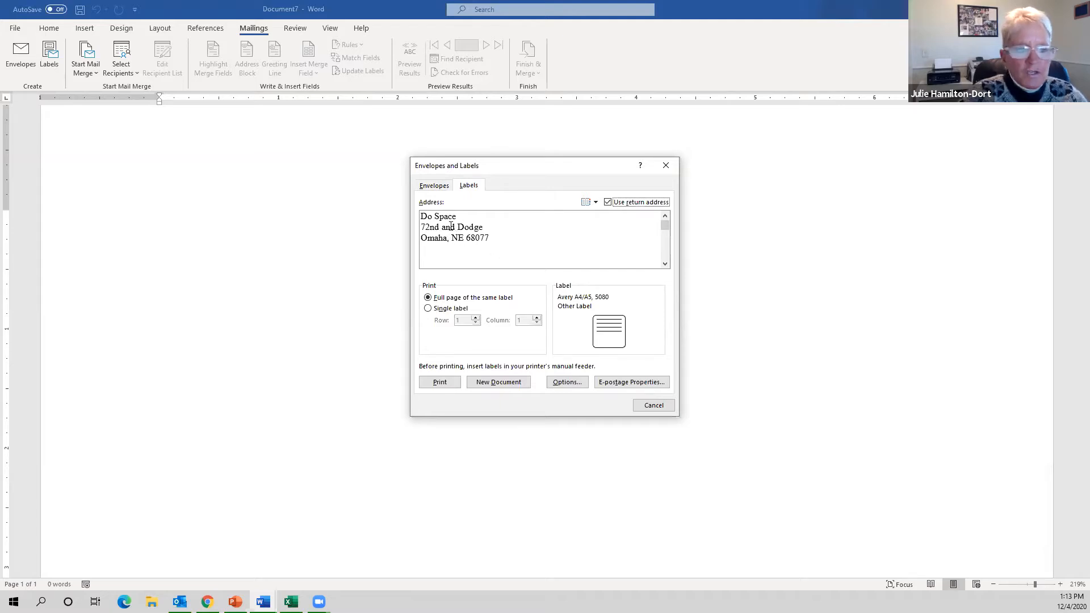
pyautogui.click(653, 406)
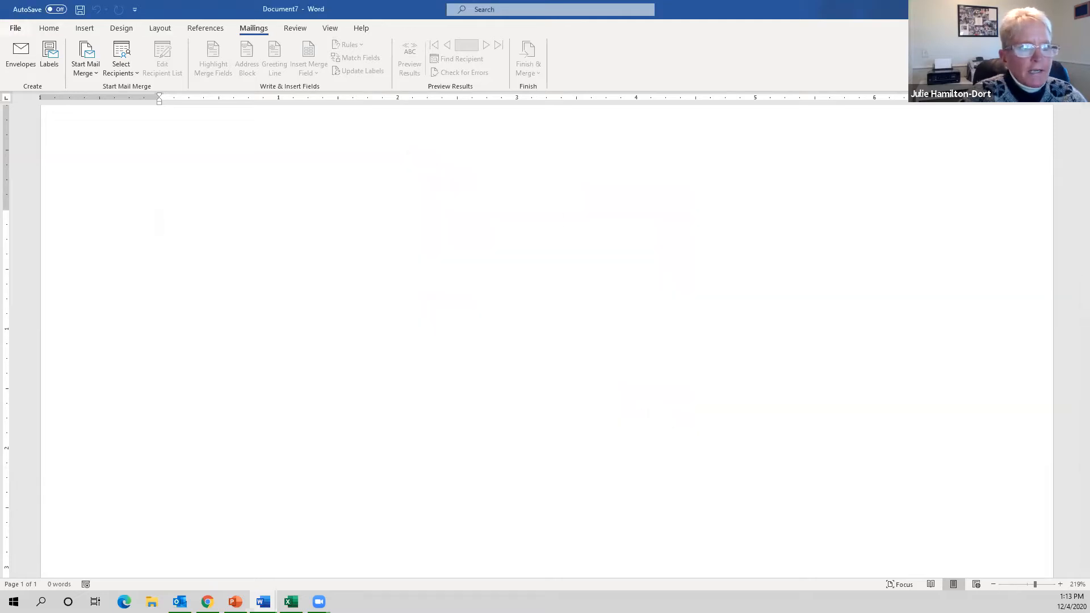
# - Open Word Options on the Advanced page and scroll to the General mailing address
pyautogui.click(18, 26)
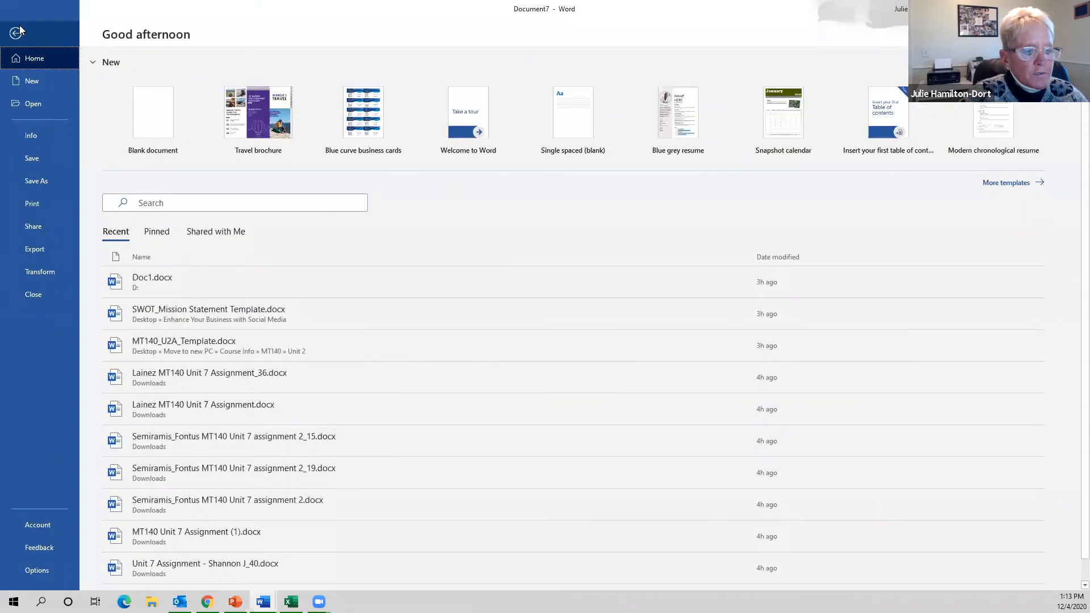
pyautogui.click(22, 575)
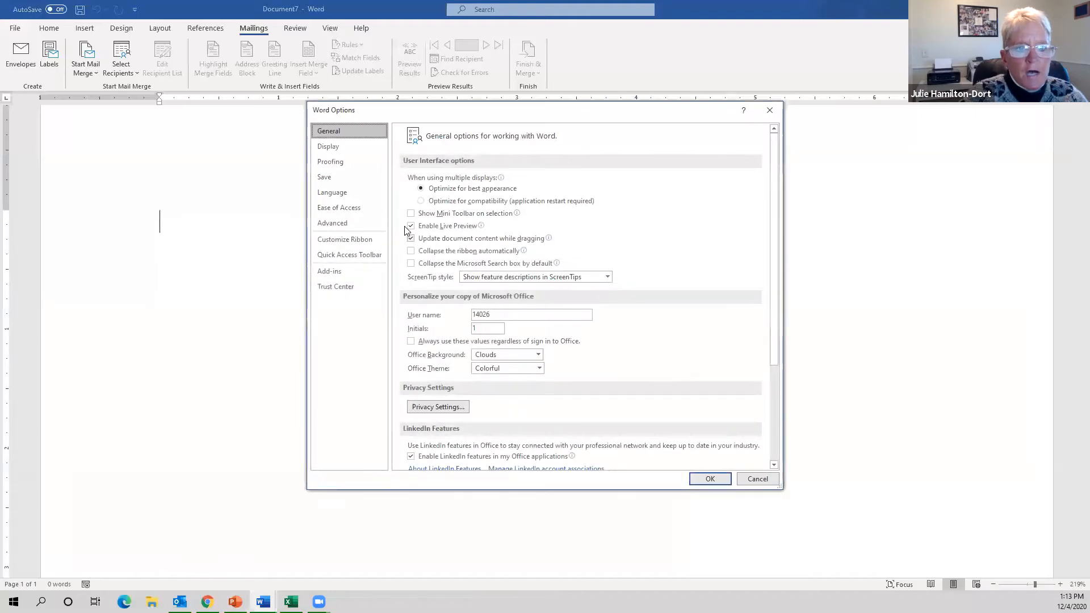
pyautogui.scroll(-5, 563, 356)
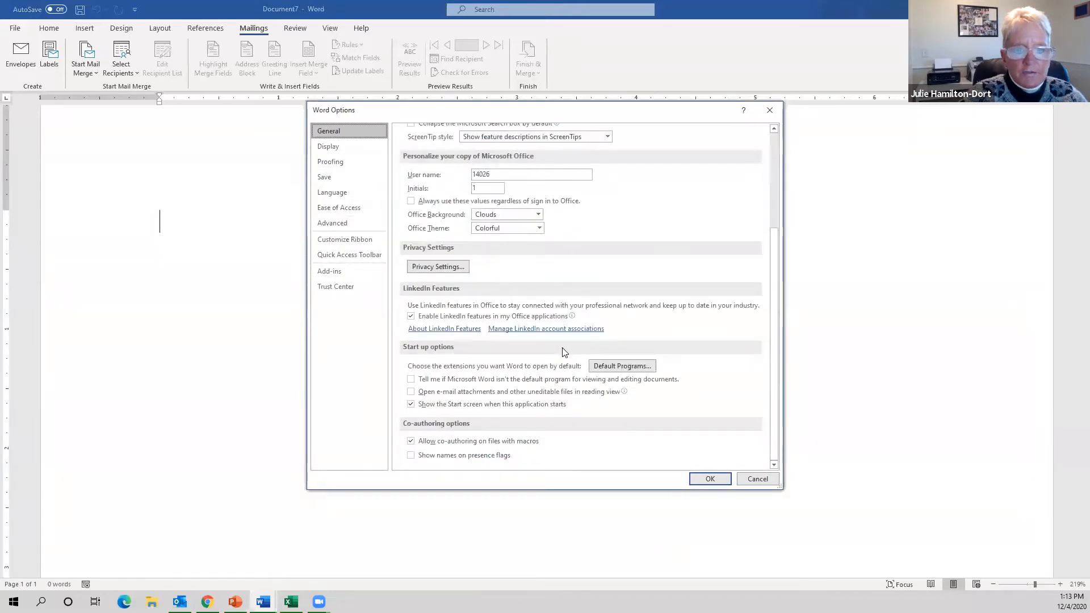
pyautogui.scroll(2, 562, 347)
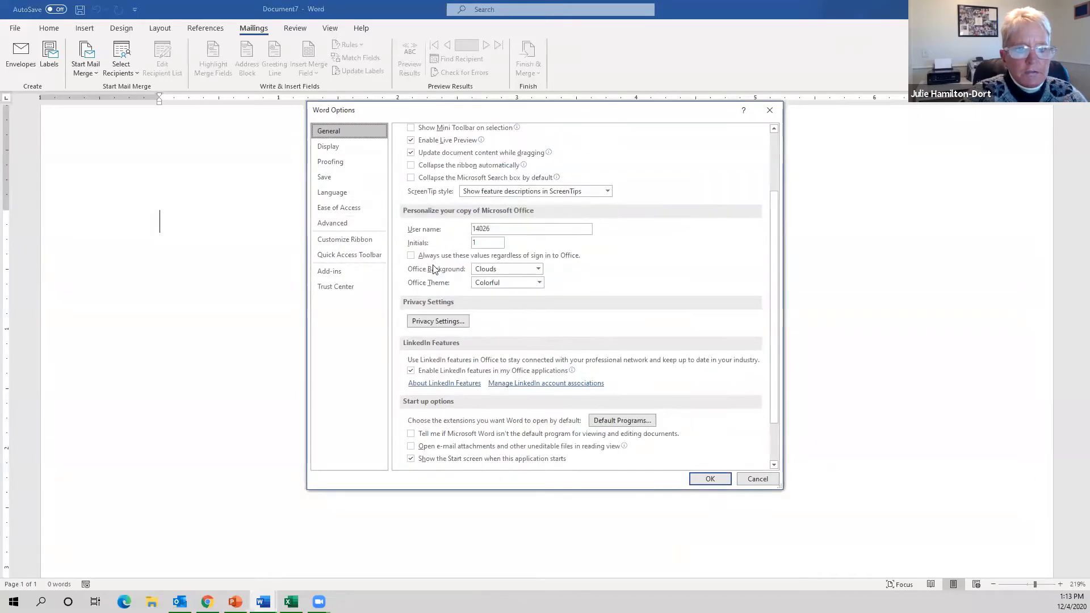
pyautogui.click(346, 223)
pyautogui.scroll(-5, 628, 316)
pyautogui.scroll(-15, 629, 315)
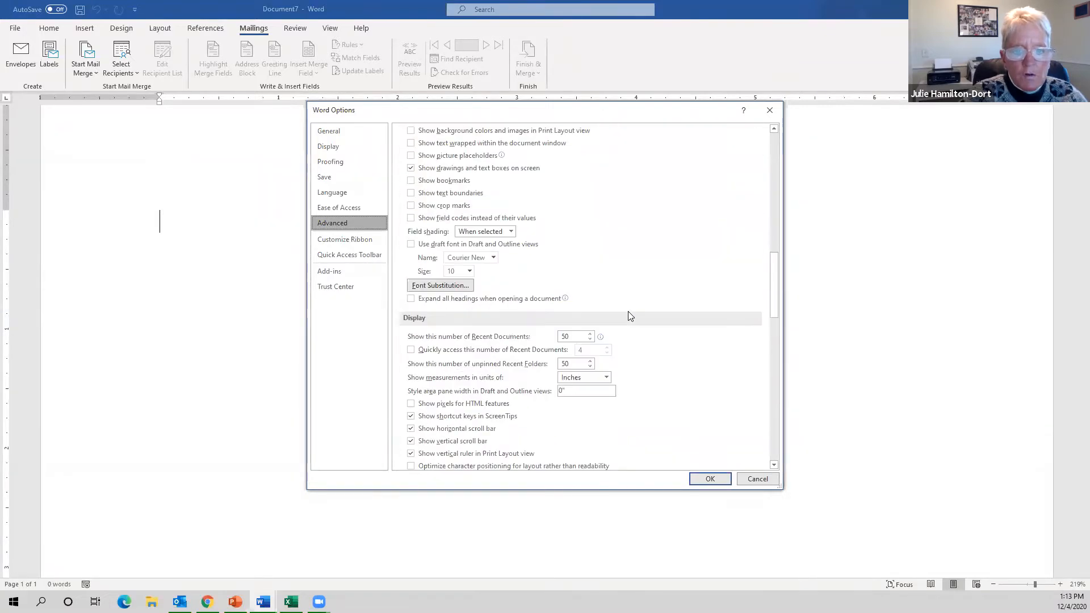
pyautogui.scroll(-6, 629, 316)
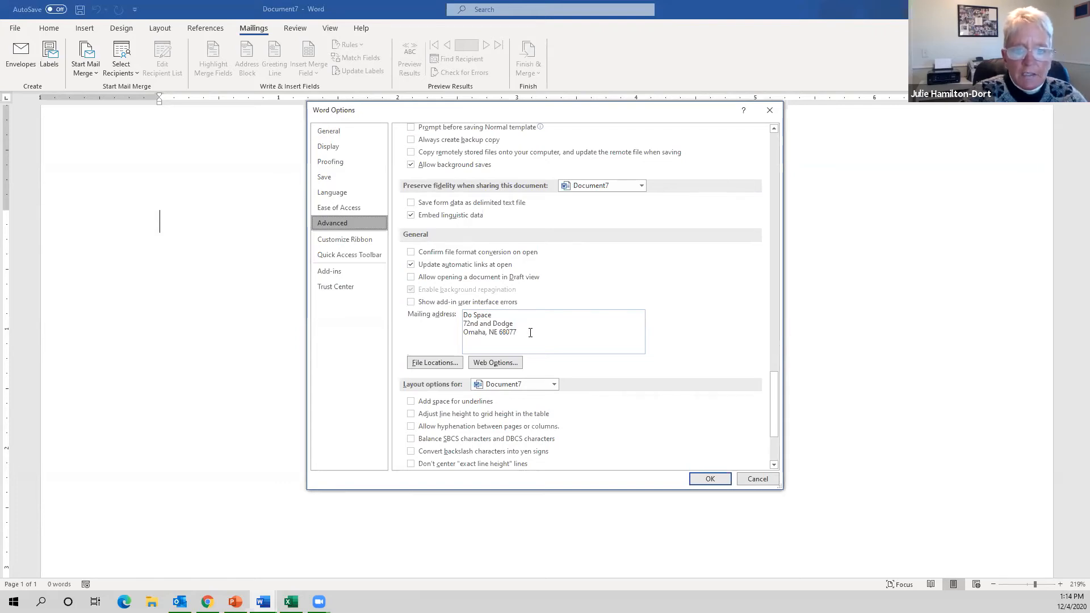
pyautogui.moveTo(535, 332); pyautogui.dragTo(457, 314)
pyautogui.click(486, 333)
pyautogui.write(',')
pyautogui.click(495, 316)
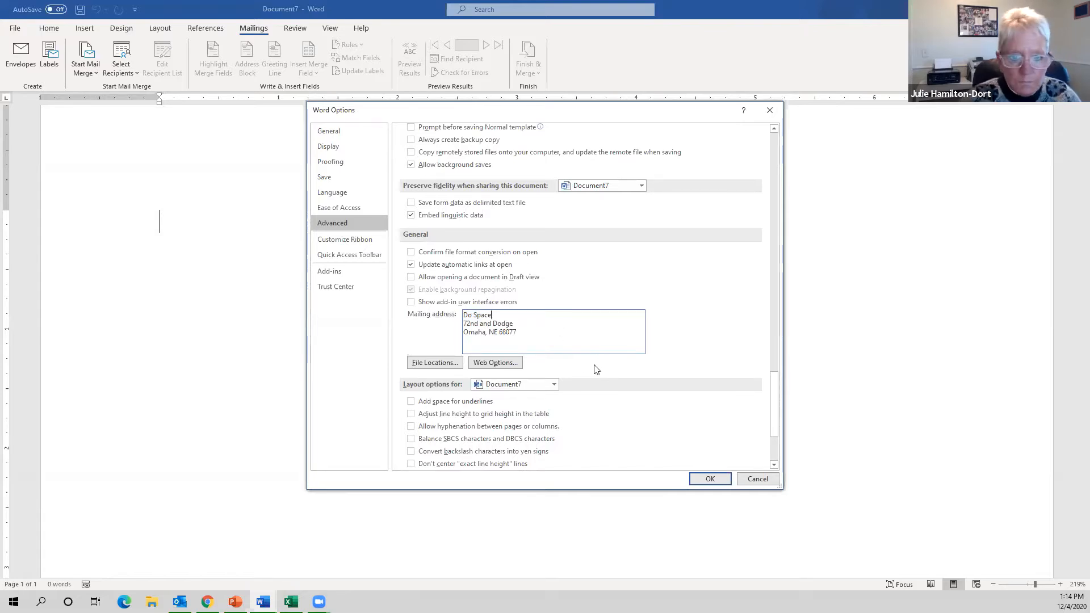
pyautogui.click(549, 327)
pyautogui.click(549, 331)
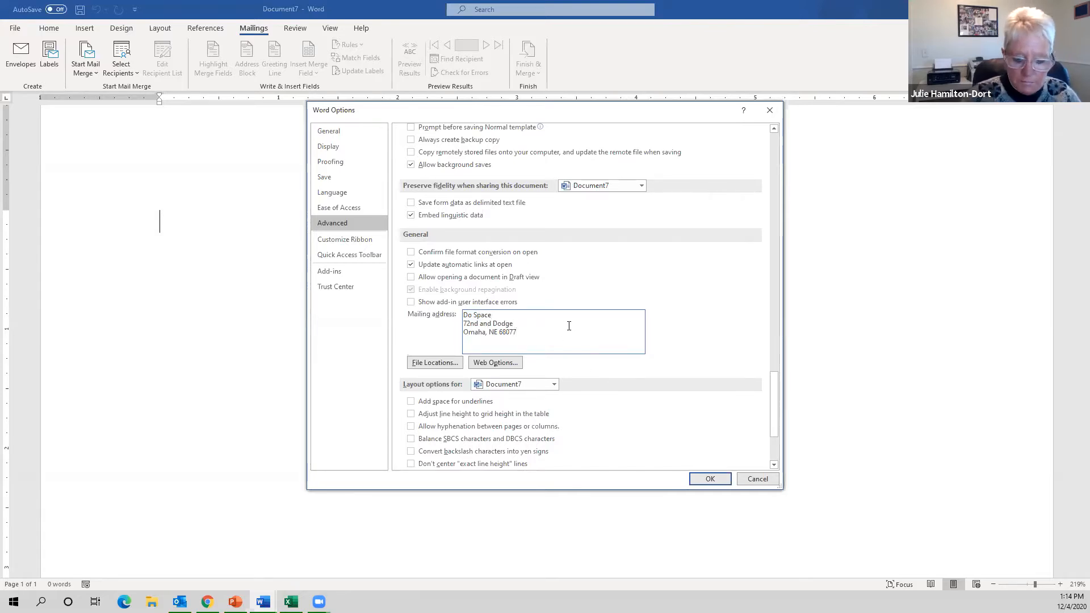
pyautogui.write('-0090')
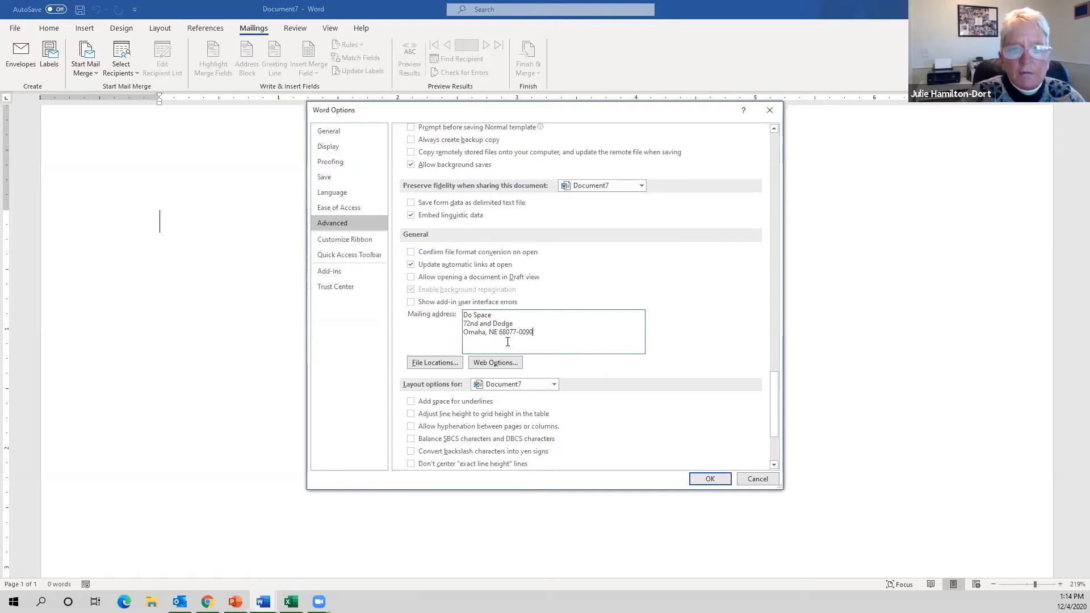
pyautogui.click(707, 479)
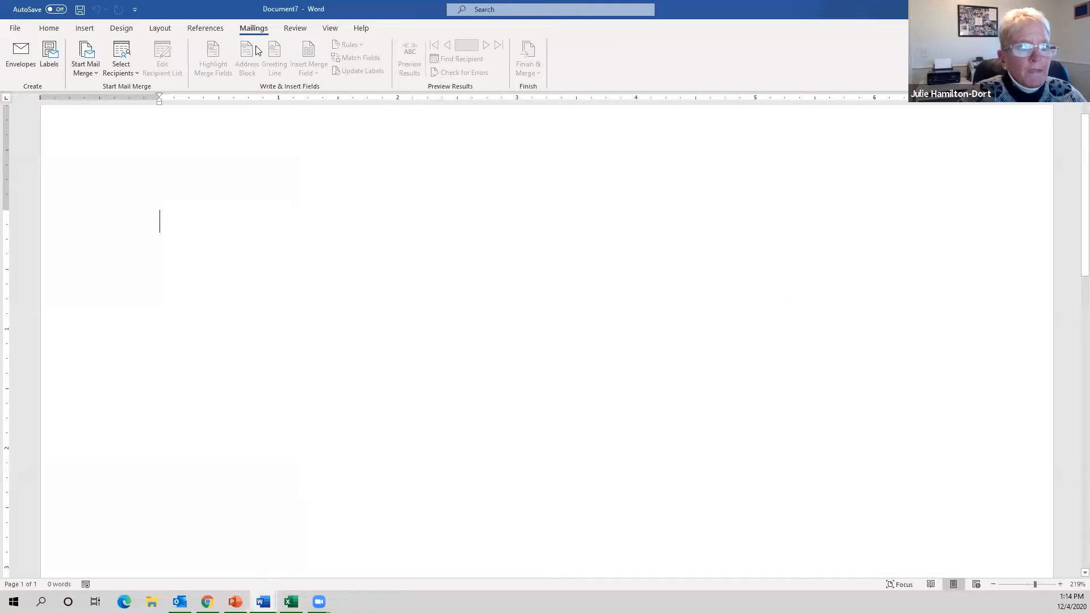
pyautogui.click(44, 54)
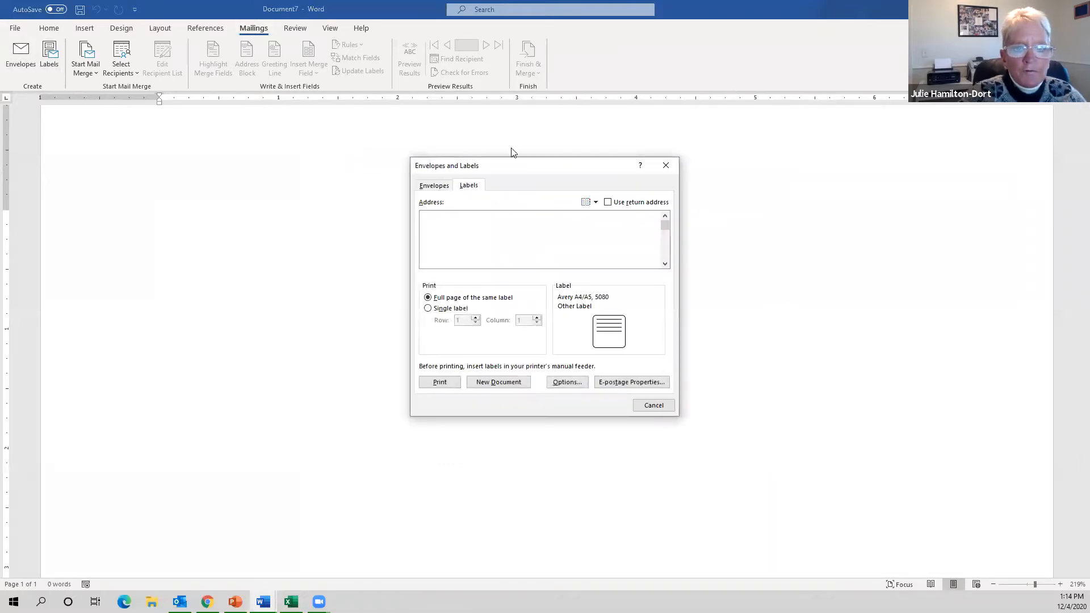
pyautogui.click(609, 203)
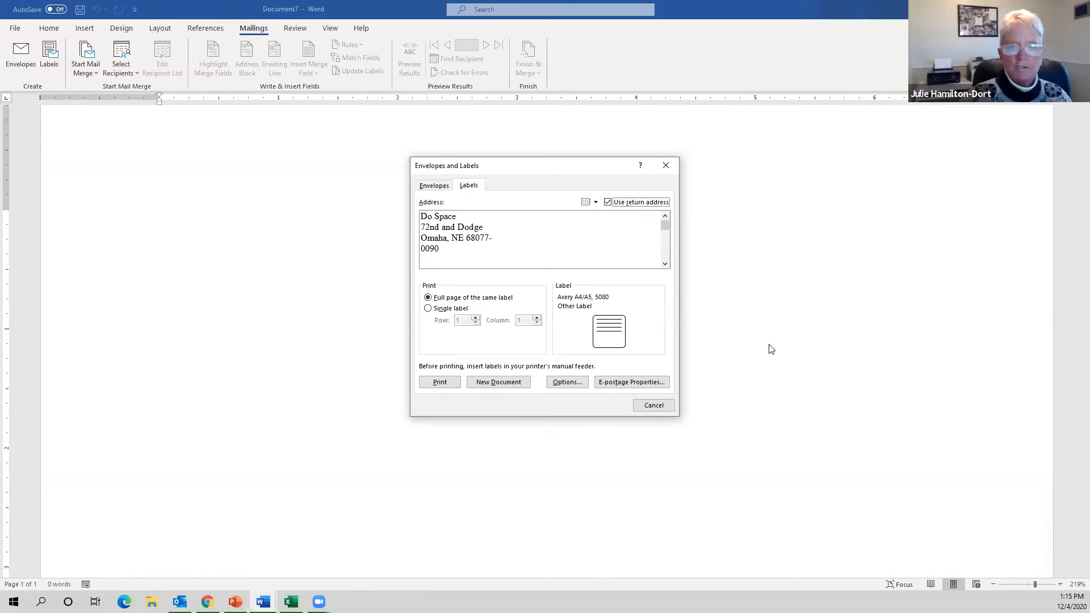
pyautogui.click(654, 406)
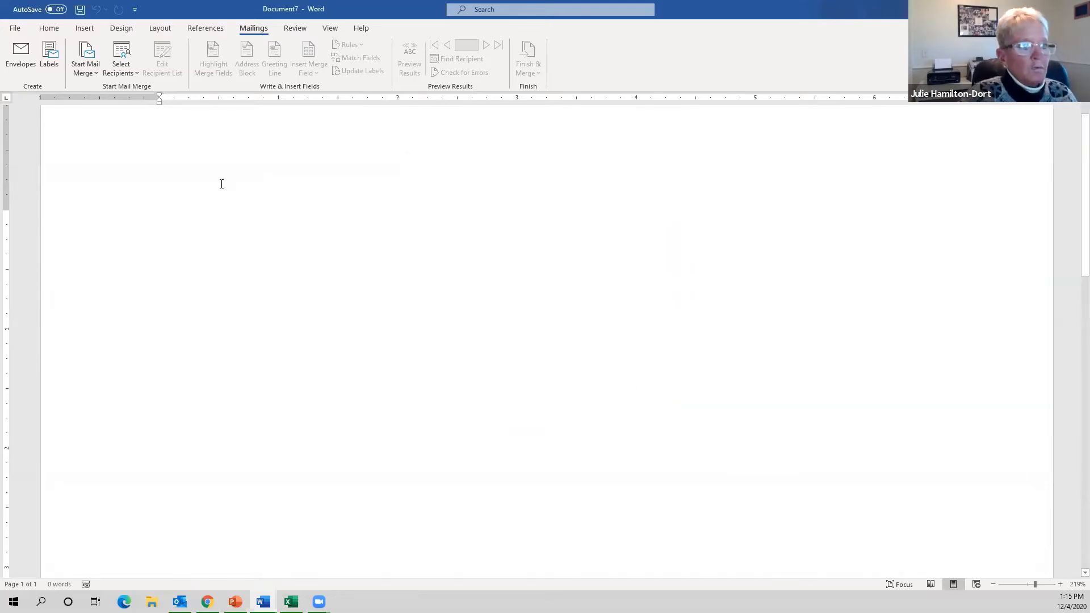
# - Start an envelope mail merge using the Size 10 envelope size
pyautogui.click(96, 76)
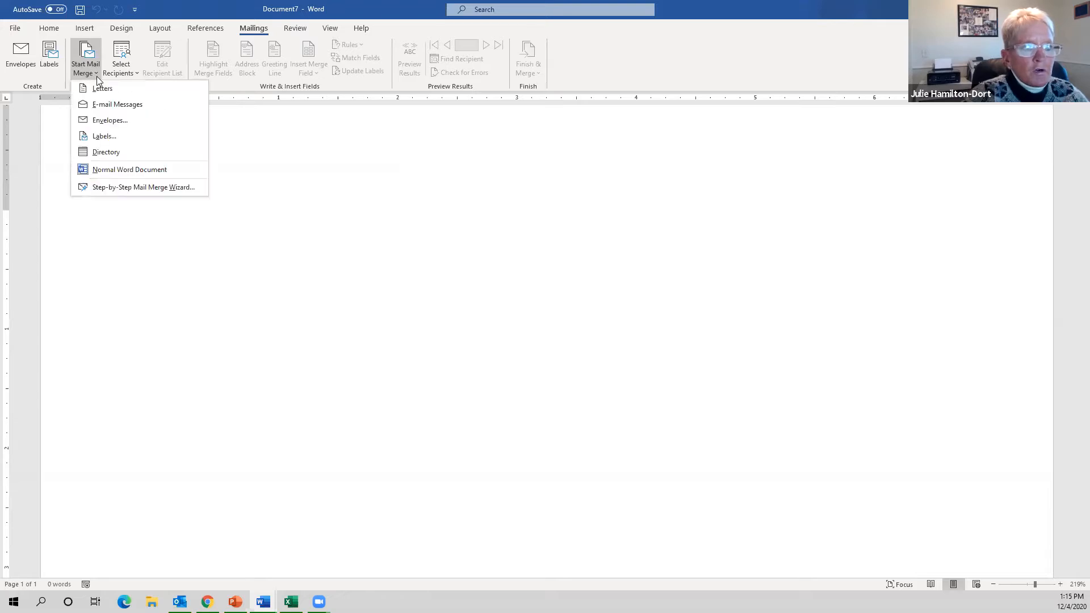
pyautogui.click(110, 122)
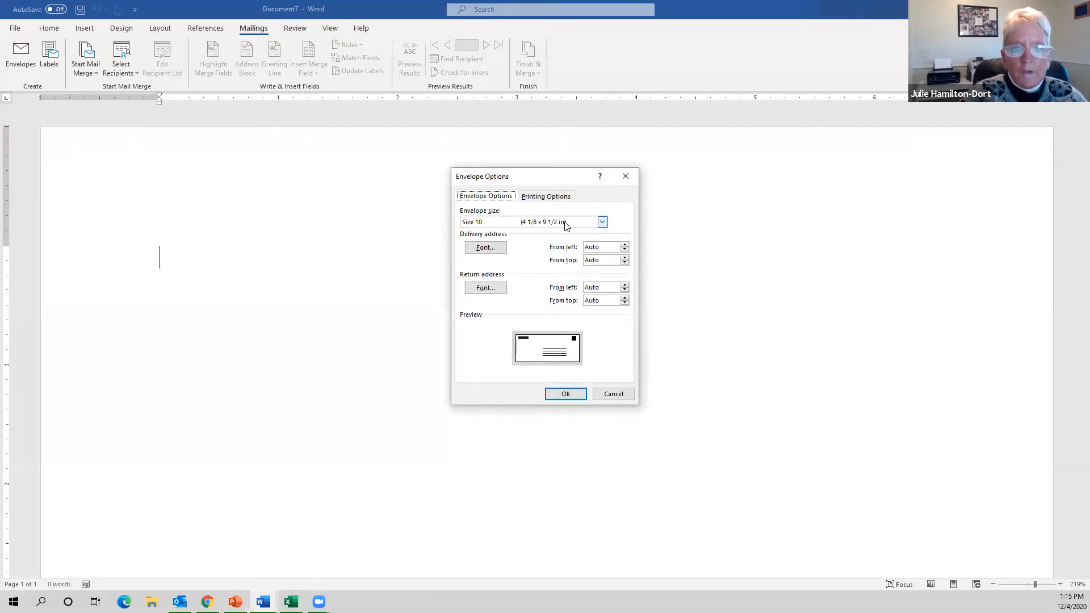
pyautogui.click(603, 224)
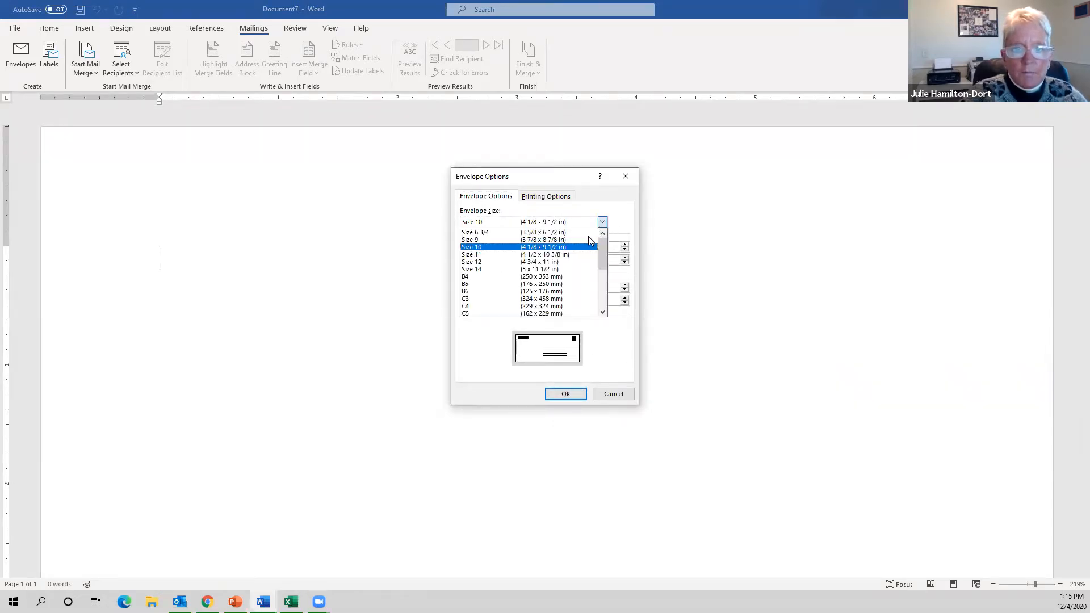
pyautogui.scroll(-5, 583, 298)
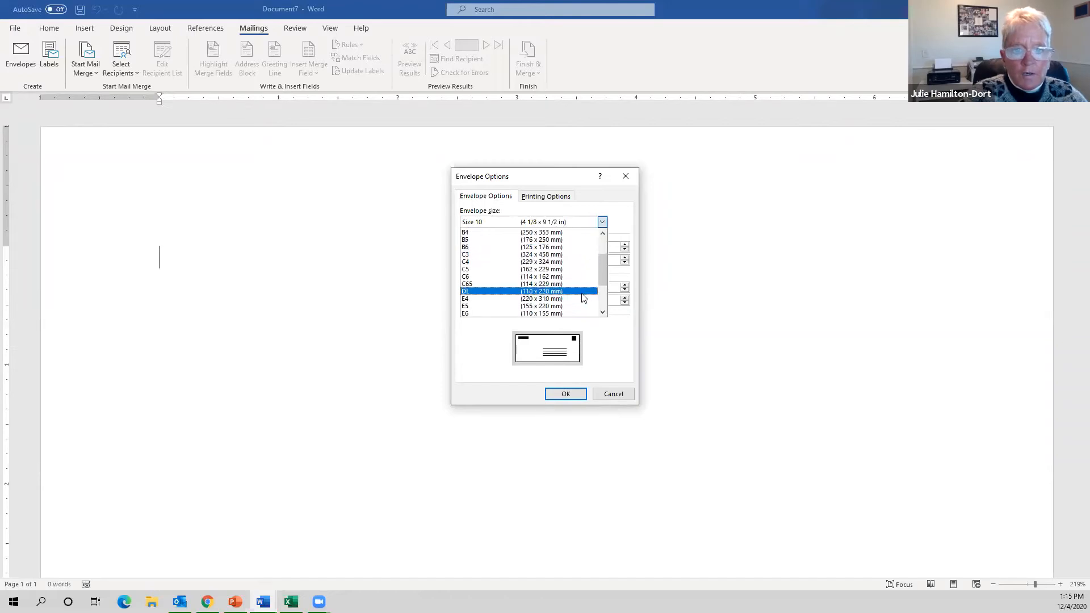
pyautogui.scroll(5, 582, 298)
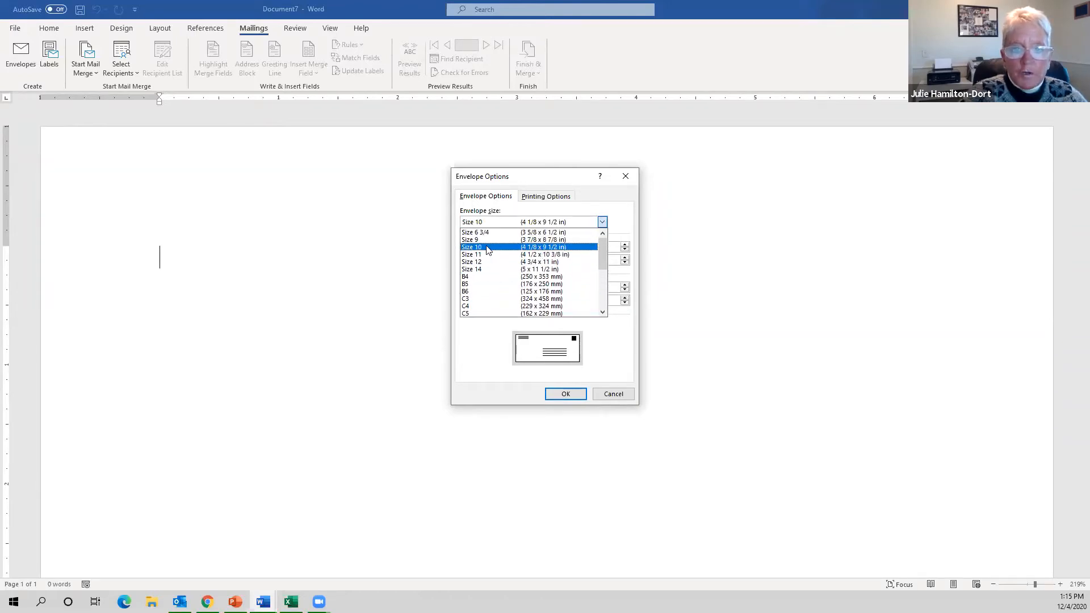
pyautogui.click(502, 248)
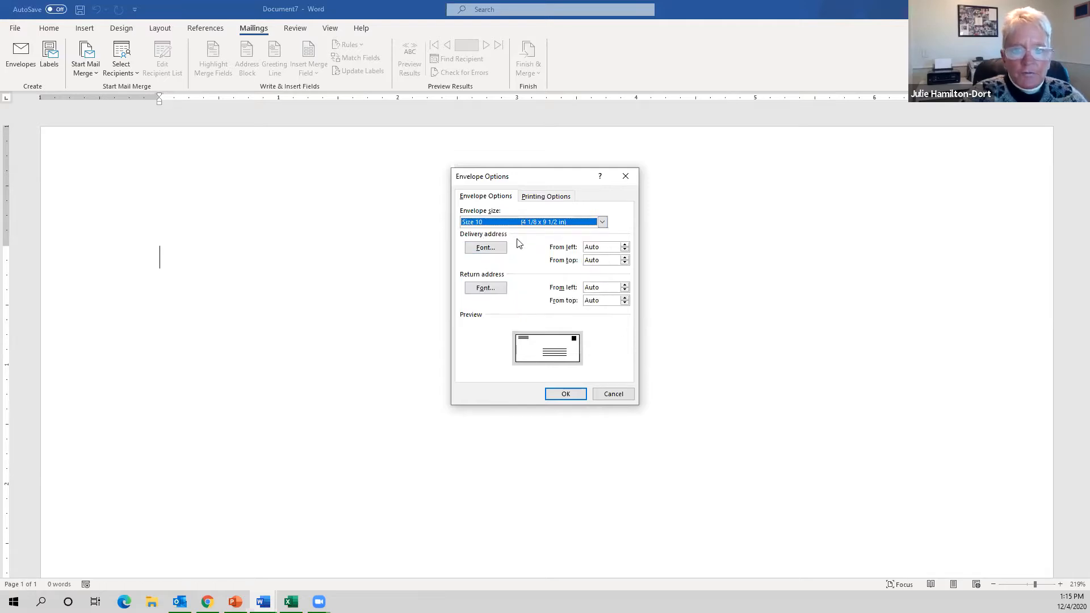
pyautogui.click(574, 396)
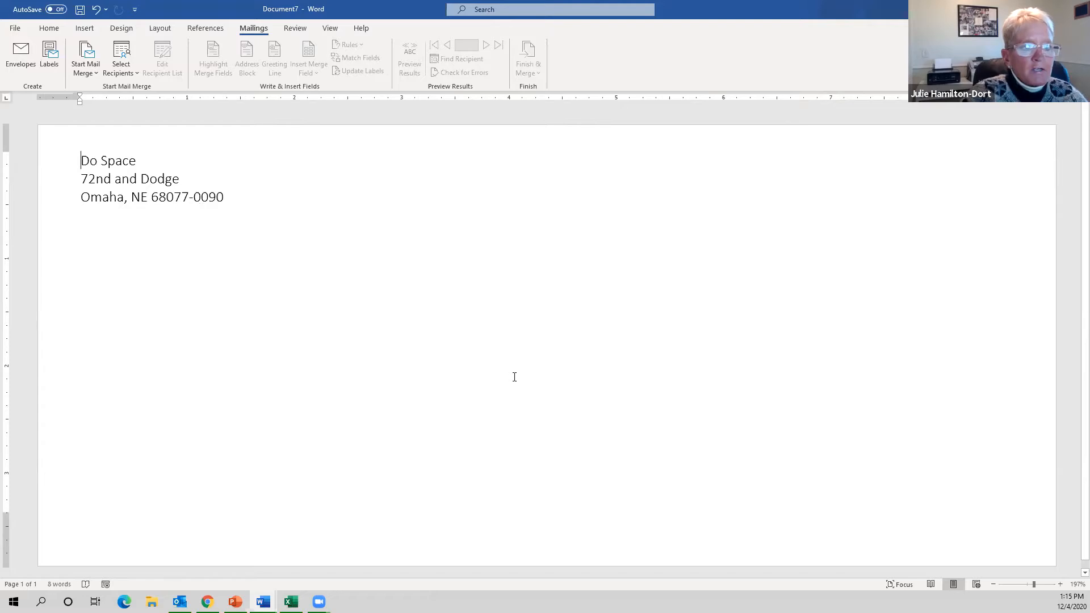
# - Select the envelope's delivery address area and bring the Address Book Example spreadsheet forward
pyautogui.click(540, 382)
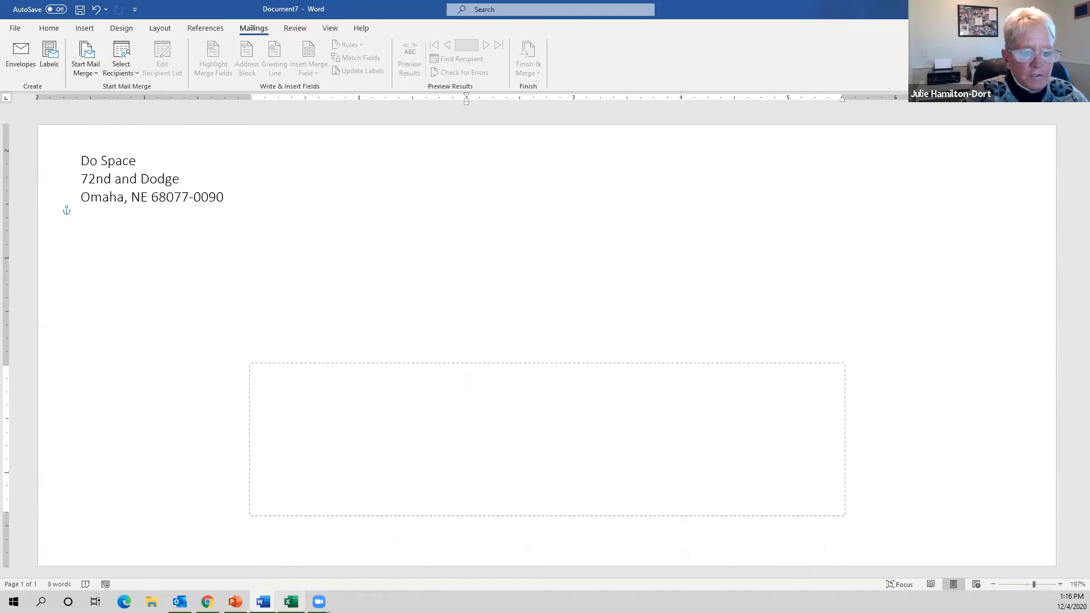
pyautogui.click(291, 602)
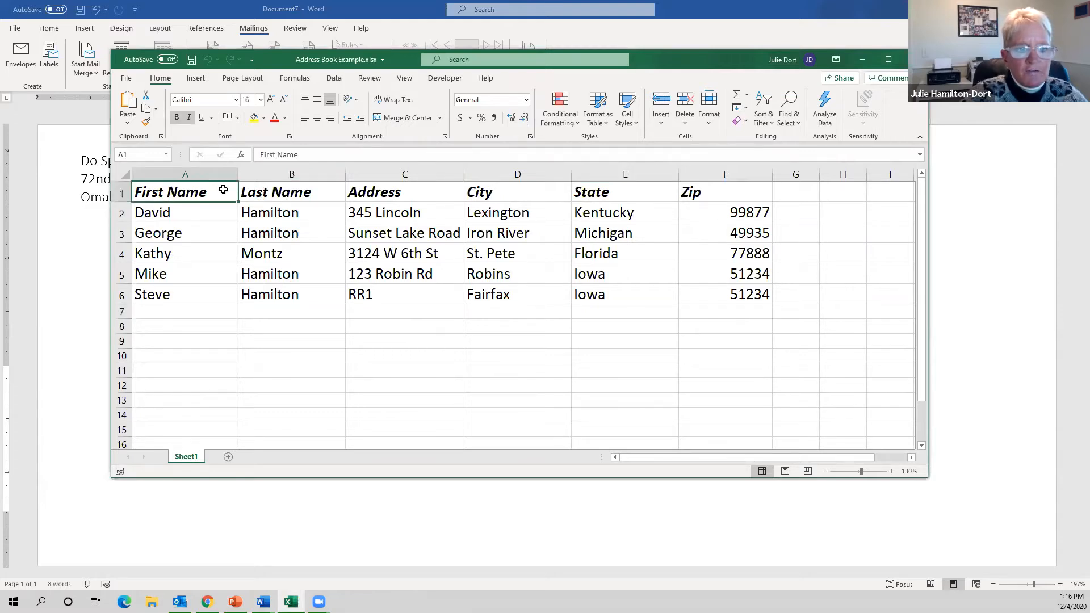
# - Review the address book column headings from Last Name through Zip, then close Excel
pyautogui.click(270, 192)
pyautogui.click(392, 192)
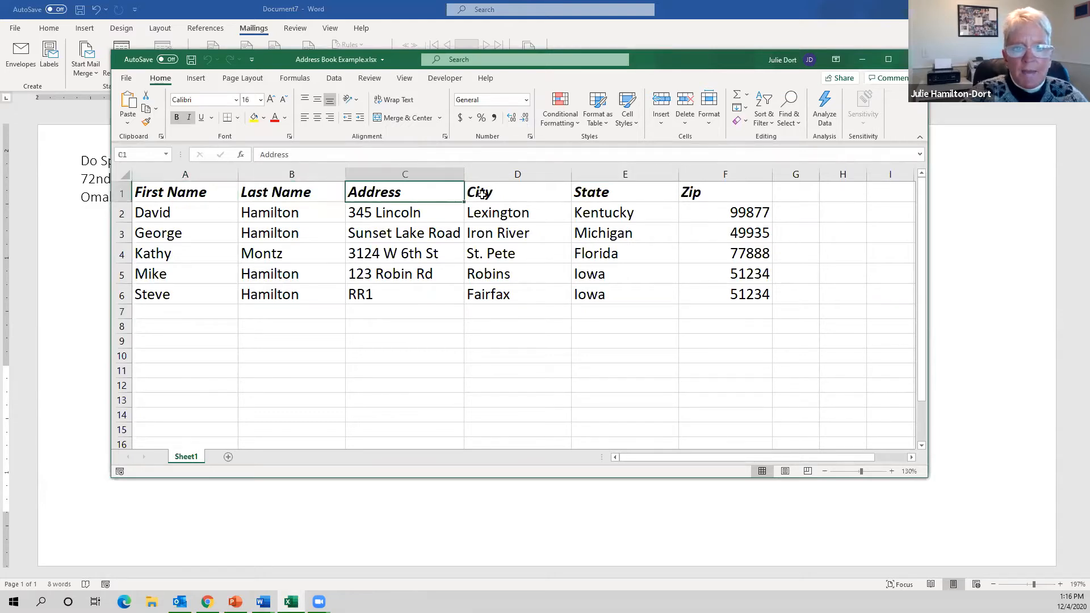
pyautogui.click(483, 195)
pyautogui.click(618, 192)
pyautogui.click(697, 185)
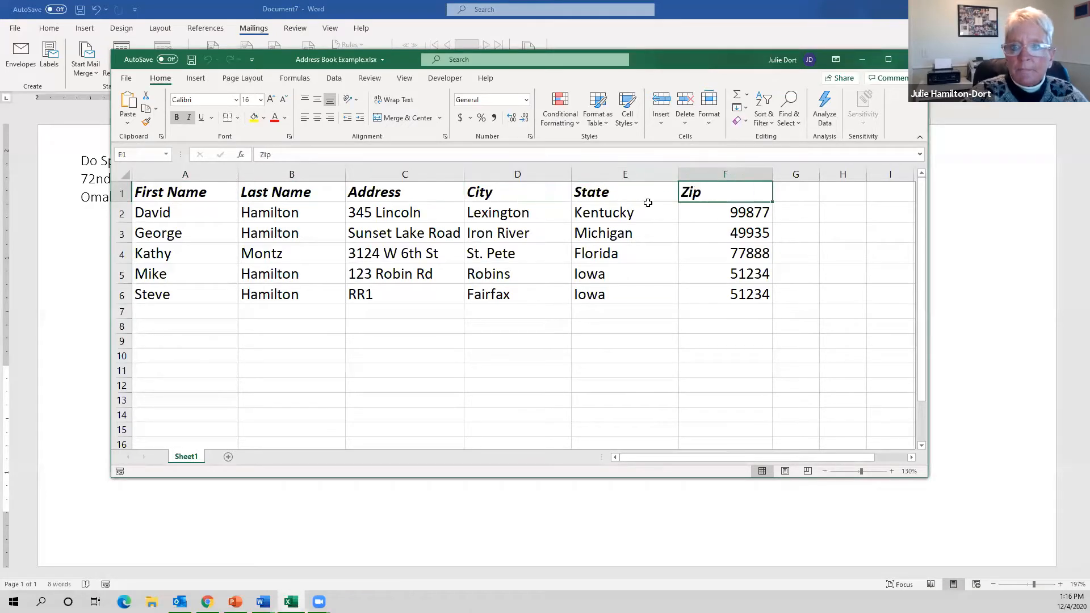
pyautogui.click(904, 60)
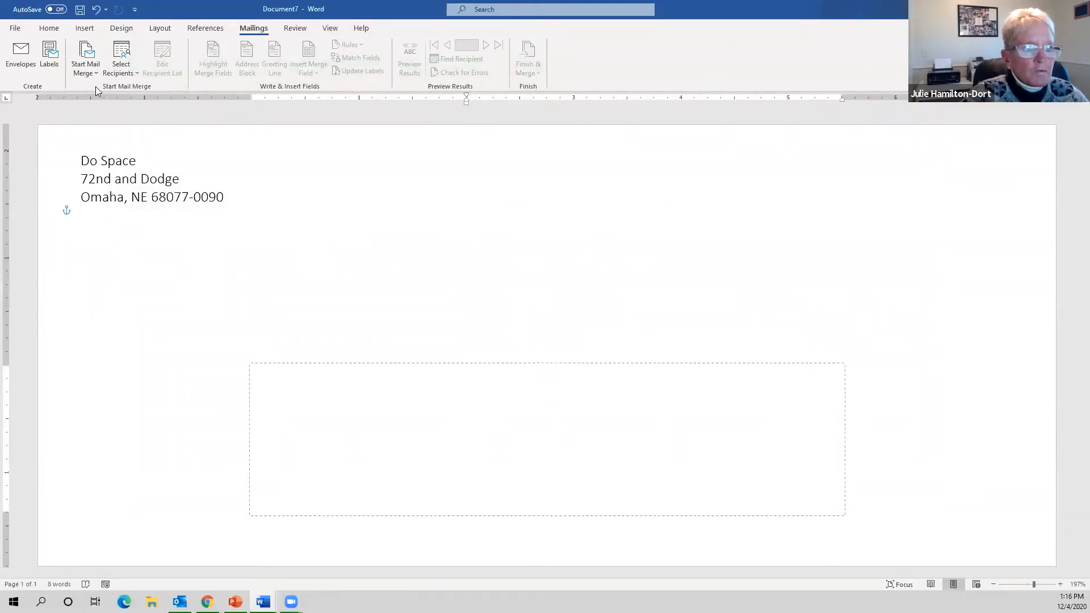
# - Choose an existing recipient list and browse to the Desktop's MS Word Intermediate_DoSpace folder
pyautogui.click(136, 74)
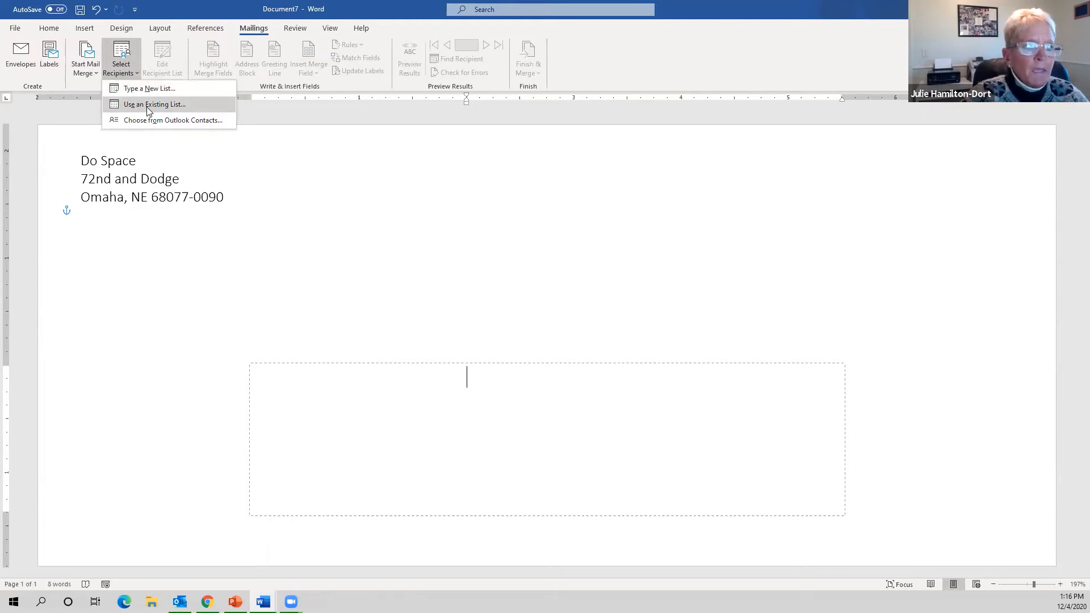
pyautogui.click(147, 106)
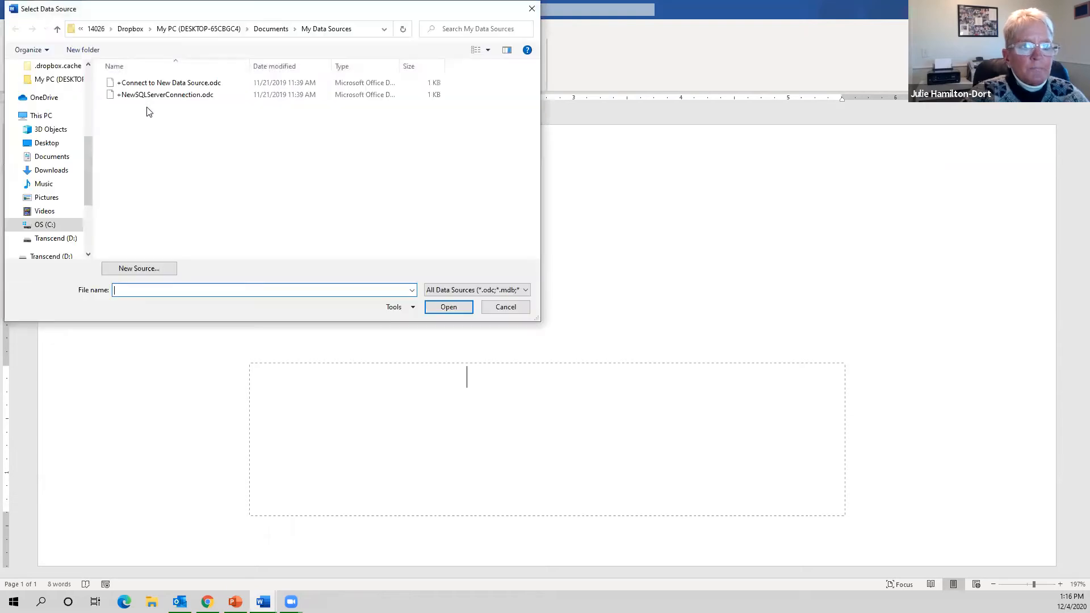
pyautogui.scroll(5, 89, 169)
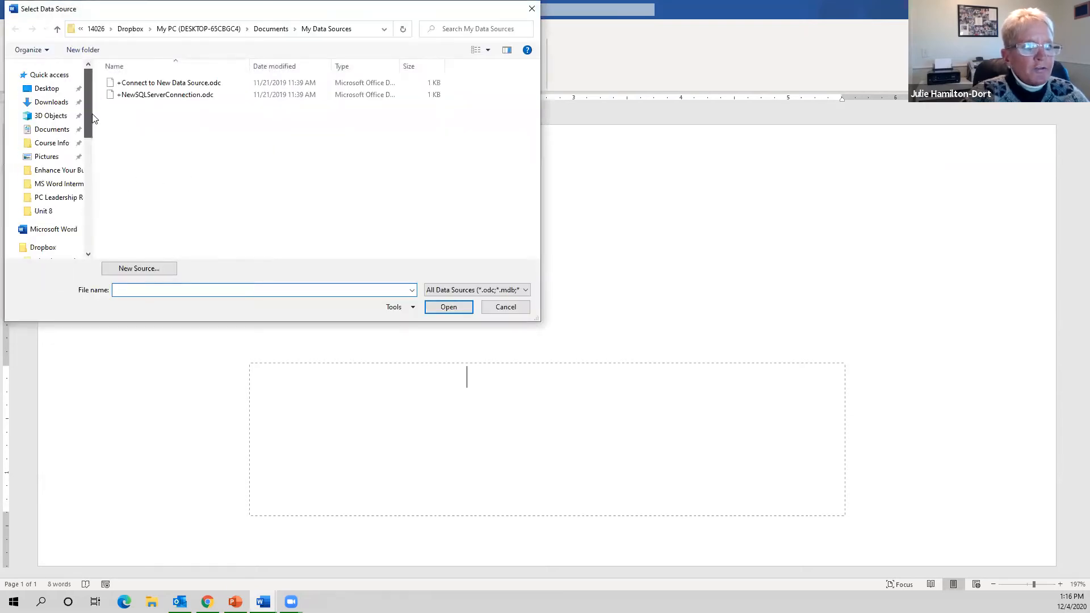
pyautogui.click(57, 90)
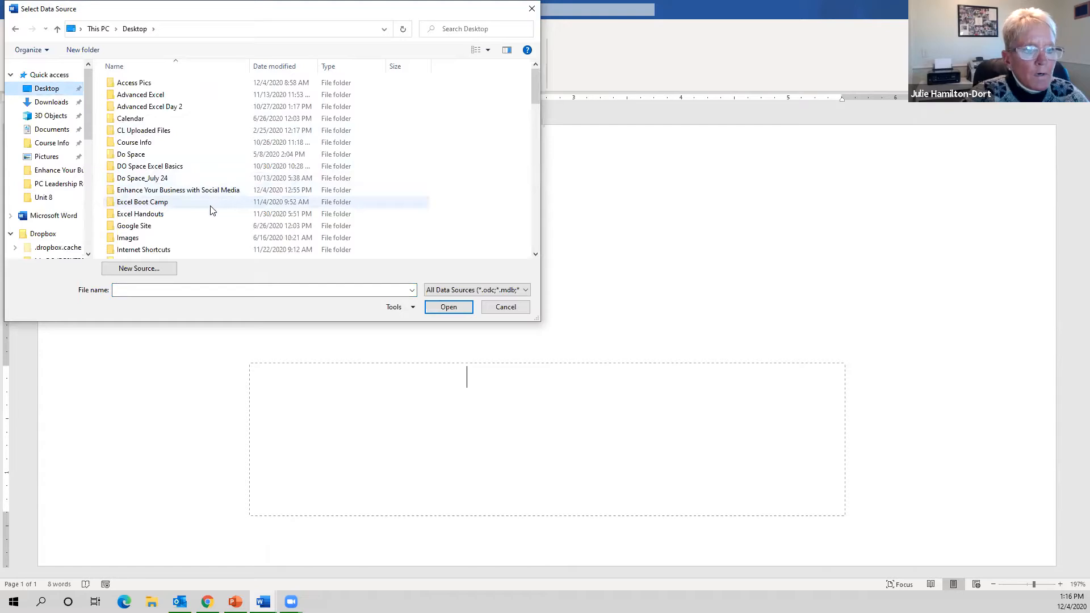
pyautogui.scroll(-2, 238, 216)
pyautogui.doubleClick(195, 242)
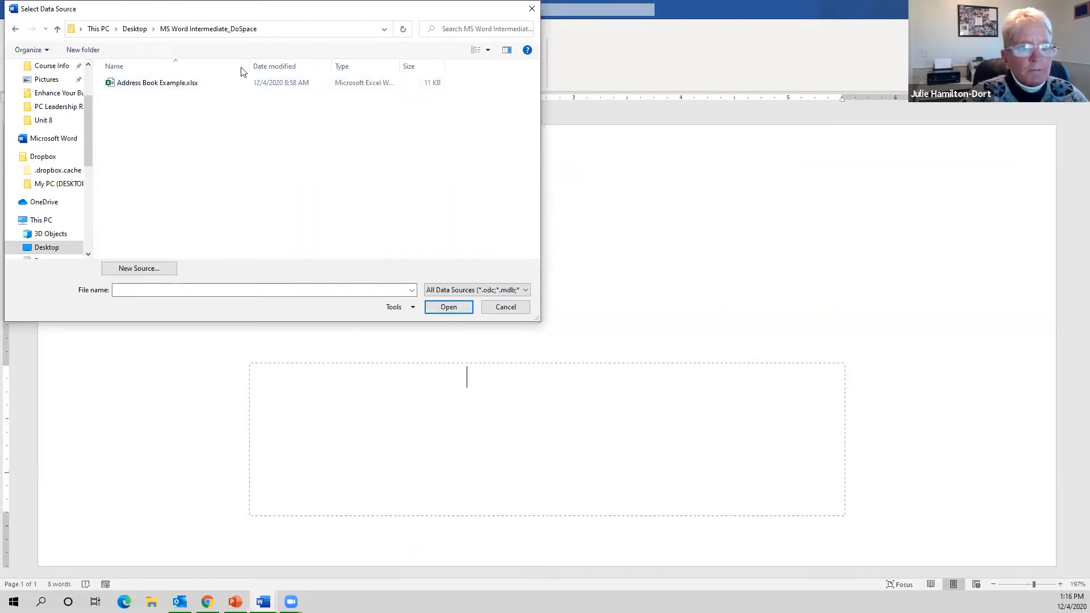
# - Open Address Book Example.xlsx and confirm Sheet1$ as the recipient table
pyautogui.moveTo(179, 6); pyautogui.dragTo(178, 70)
pyautogui.moveTo(239, 96); pyautogui.dragTo(302, 226)
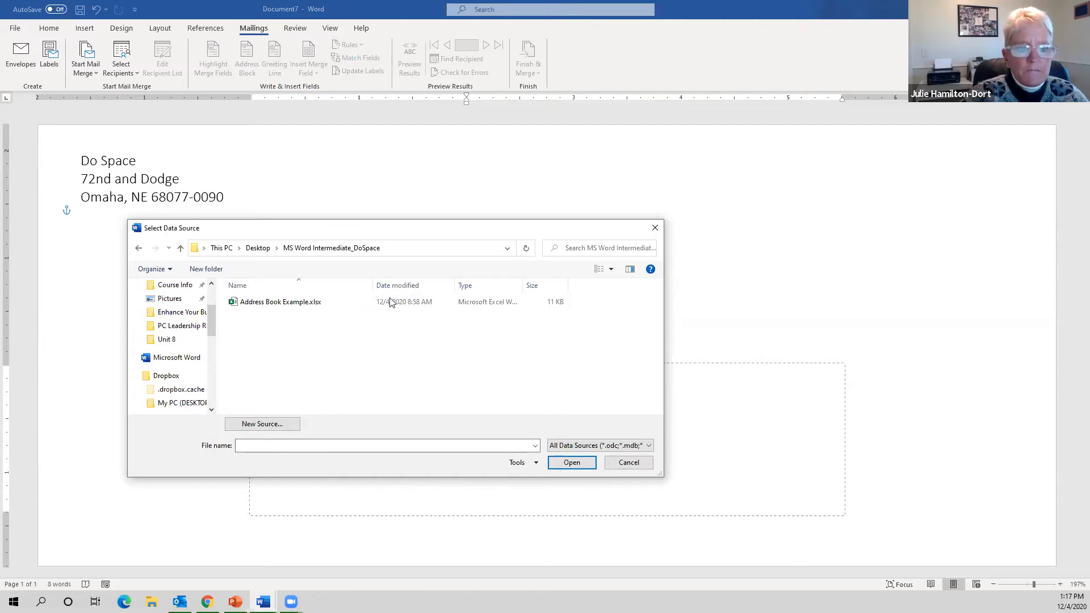
pyautogui.moveTo(396, 237); pyautogui.dragTo(404, 189)
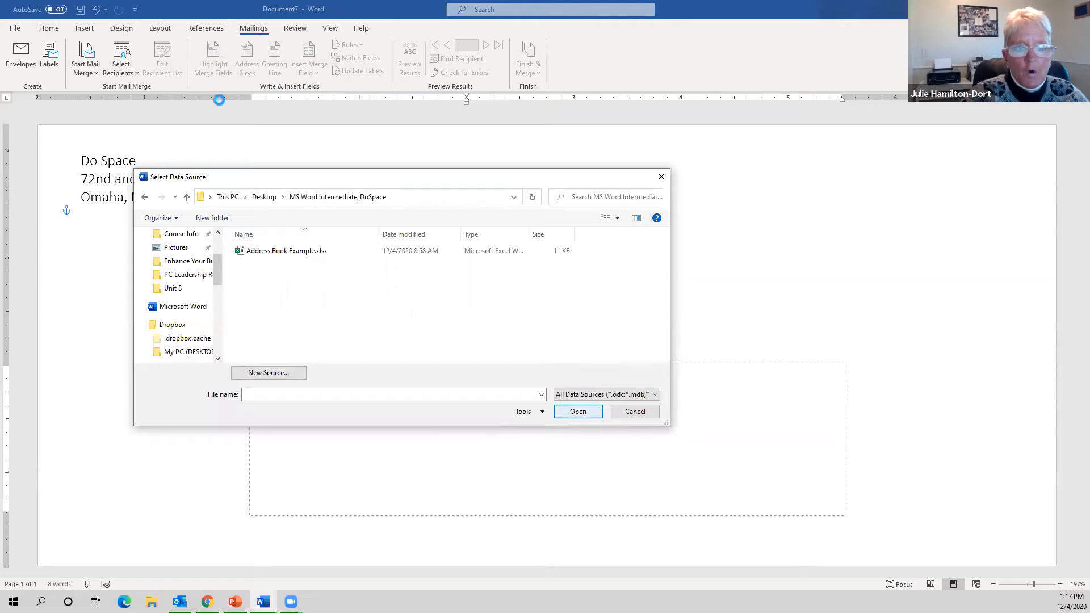
pyautogui.click(576, 414)
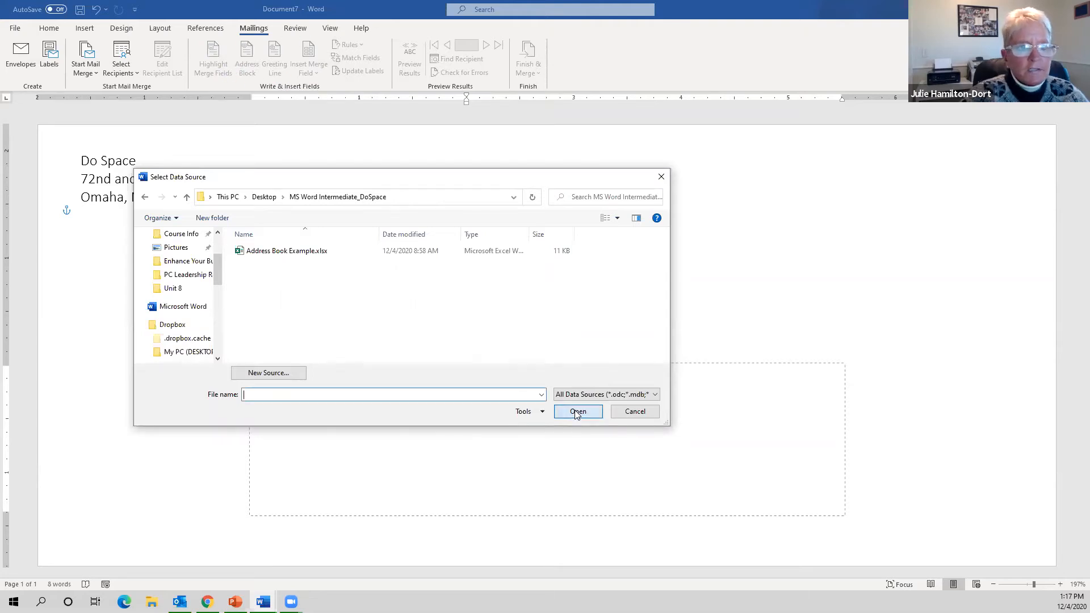
pyautogui.click(576, 415)
pyautogui.click(304, 251)
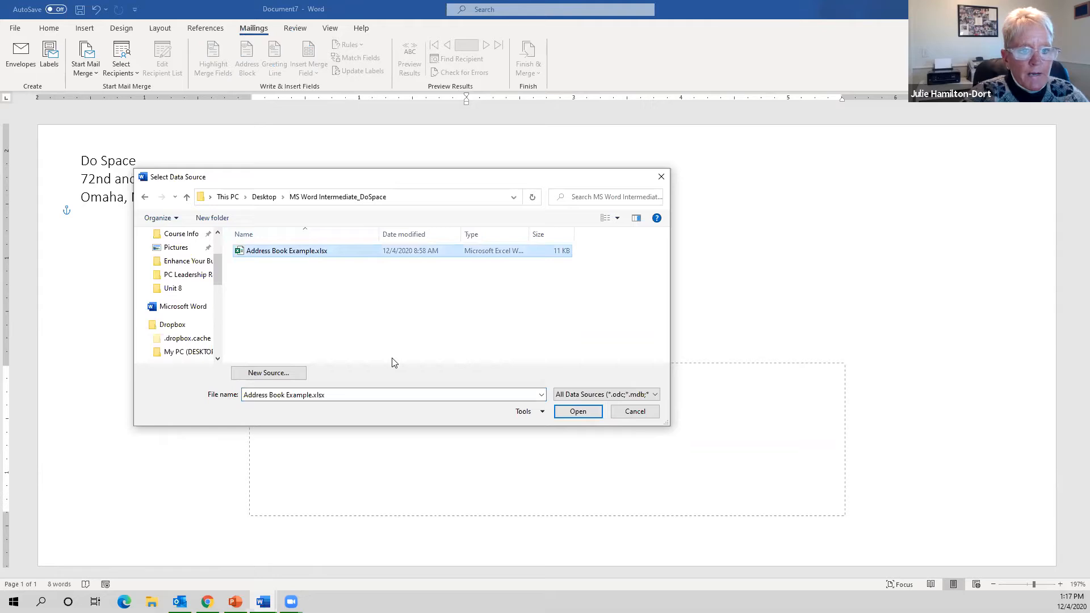
pyautogui.click(569, 406)
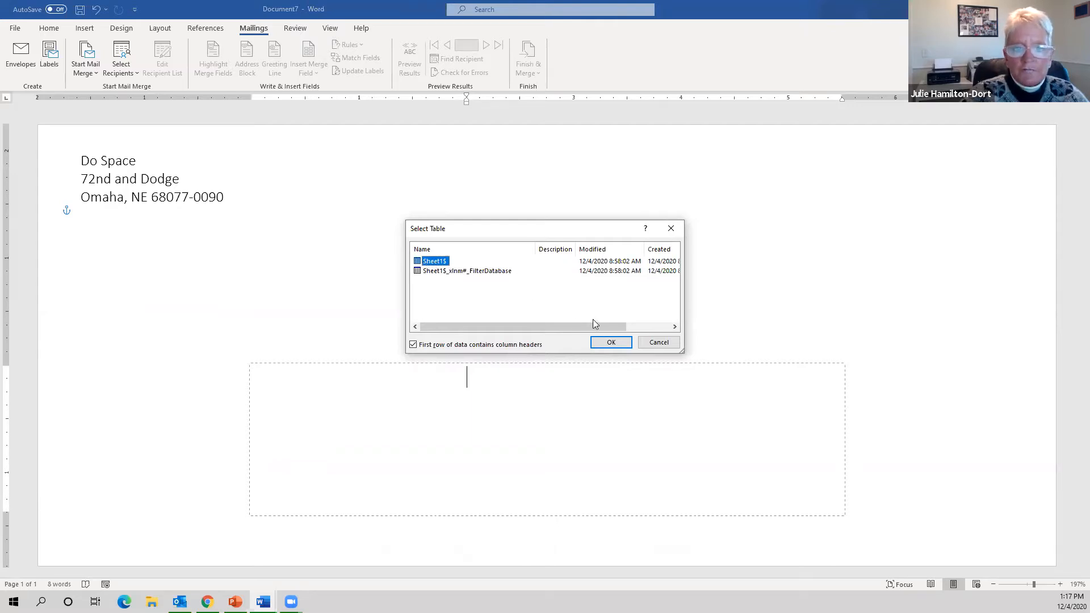
pyautogui.click(610, 343)
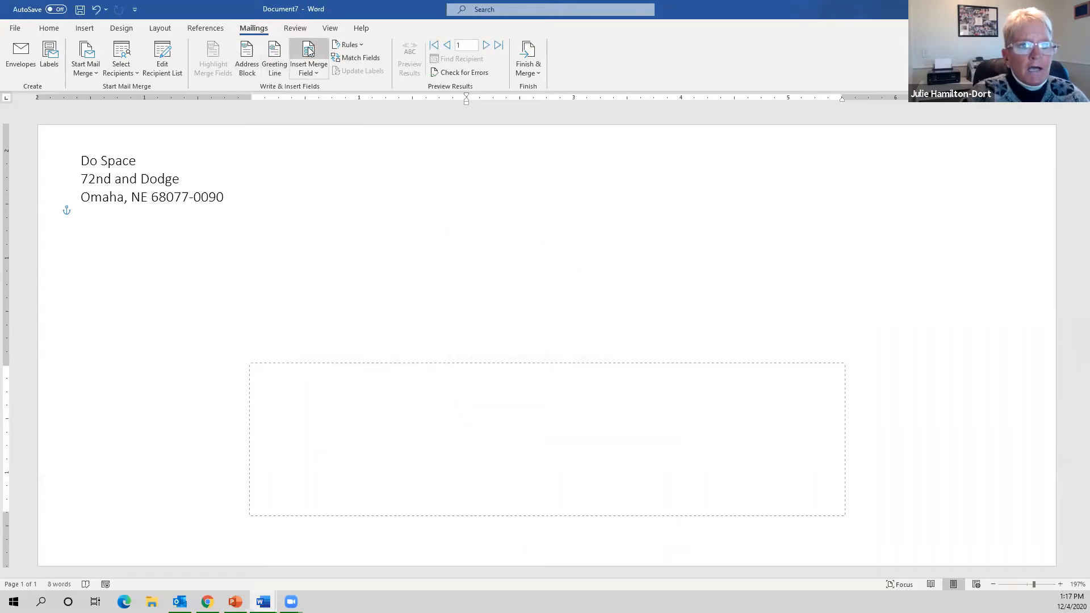
# - Check the merge field list, then pick the 'Joshua Randall Jr.' name format for the address block
pyautogui.click(320, 75)
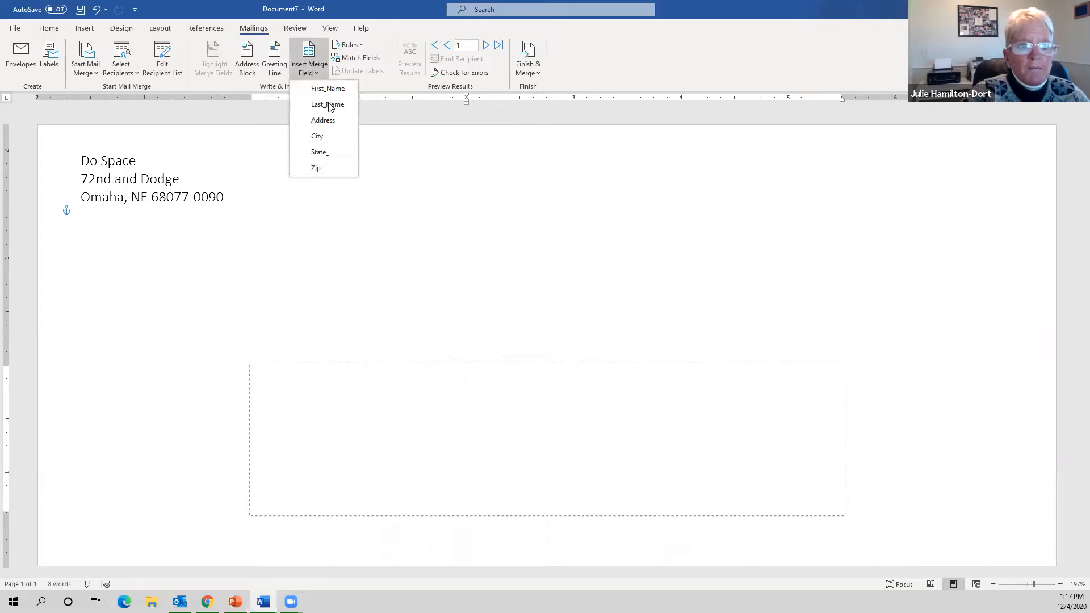
pyautogui.click(318, 71)
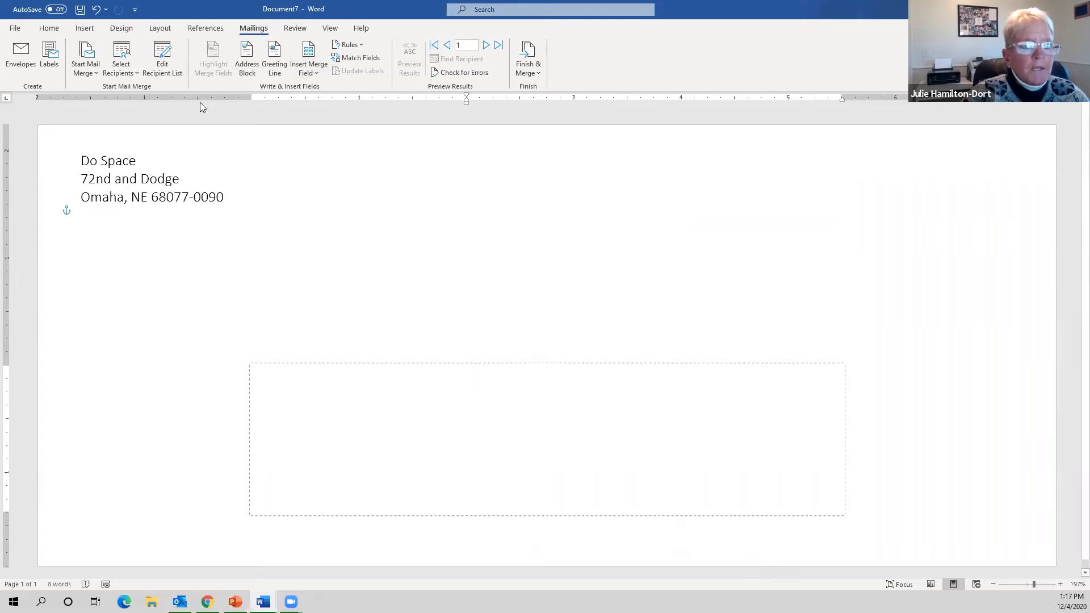
pyautogui.click(246, 51)
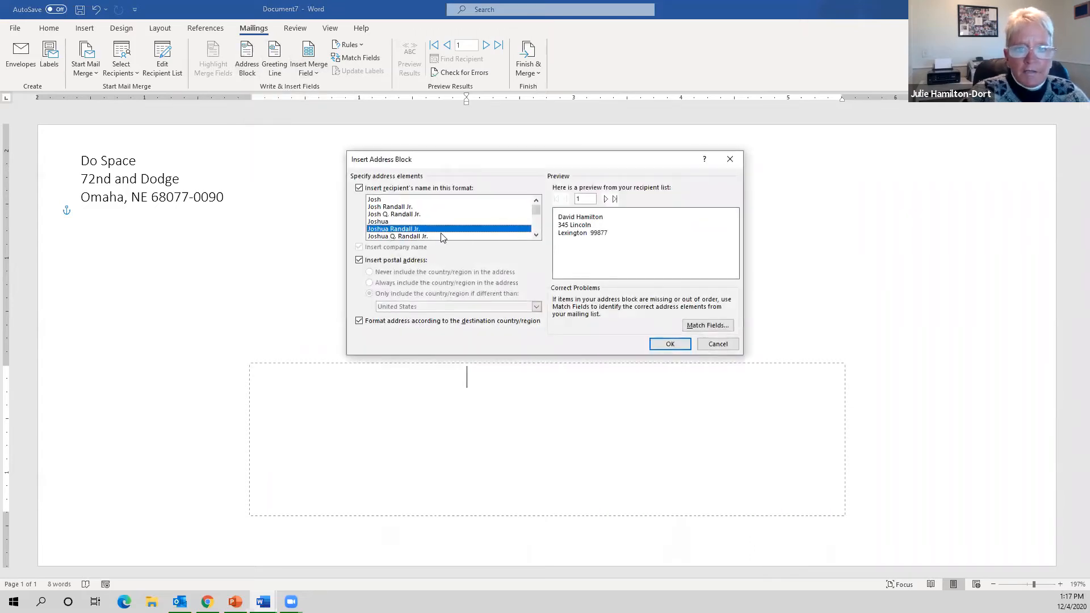
pyautogui.moveTo(485, 162); pyautogui.dragTo(469, 149)
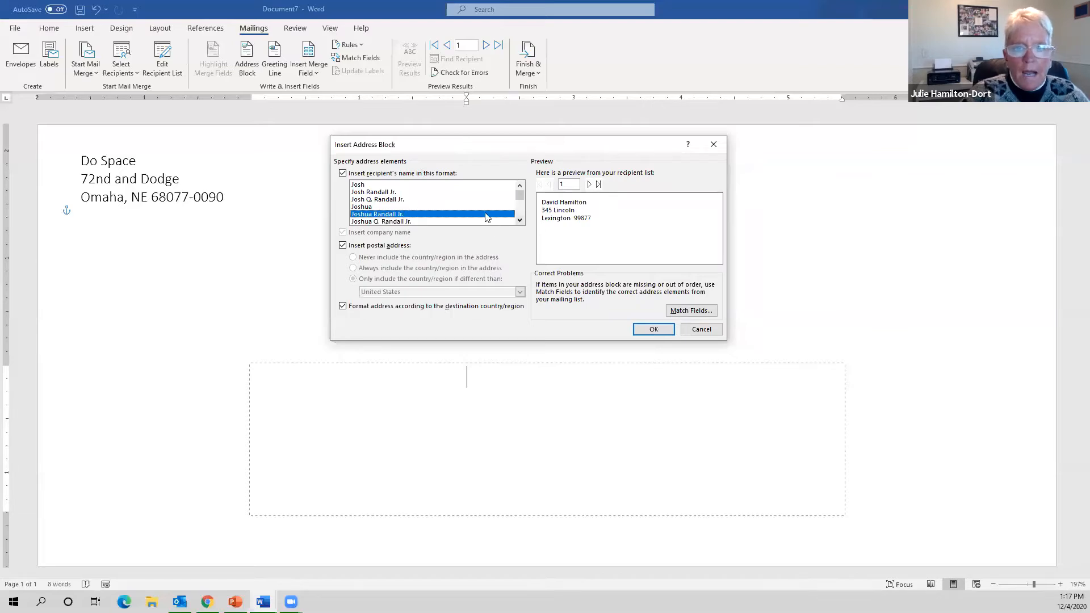
pyautogui.click(409, 200)
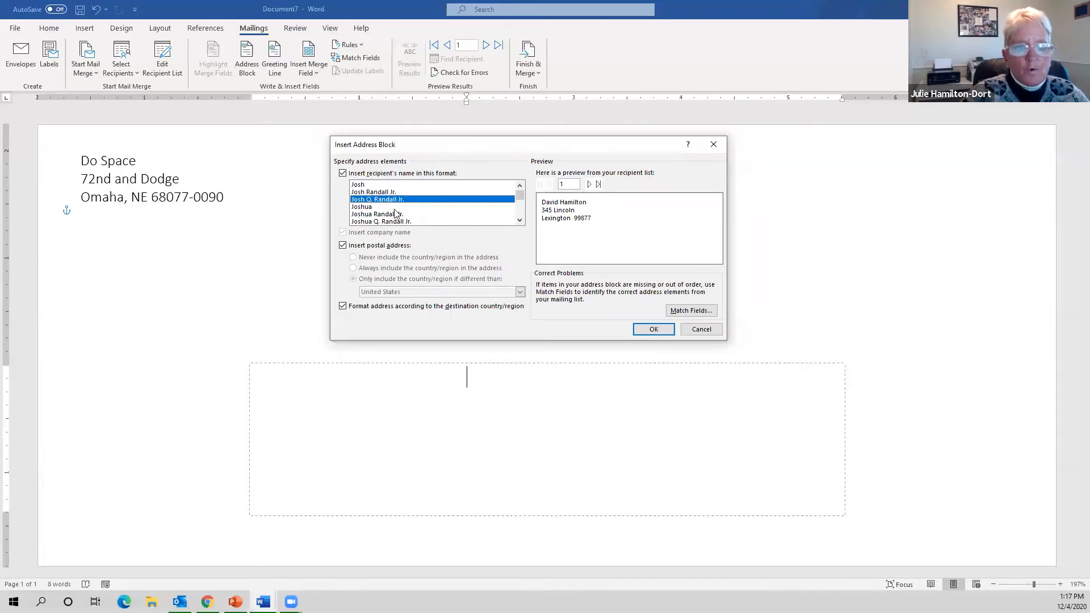
pyautogui.click(395, 207)
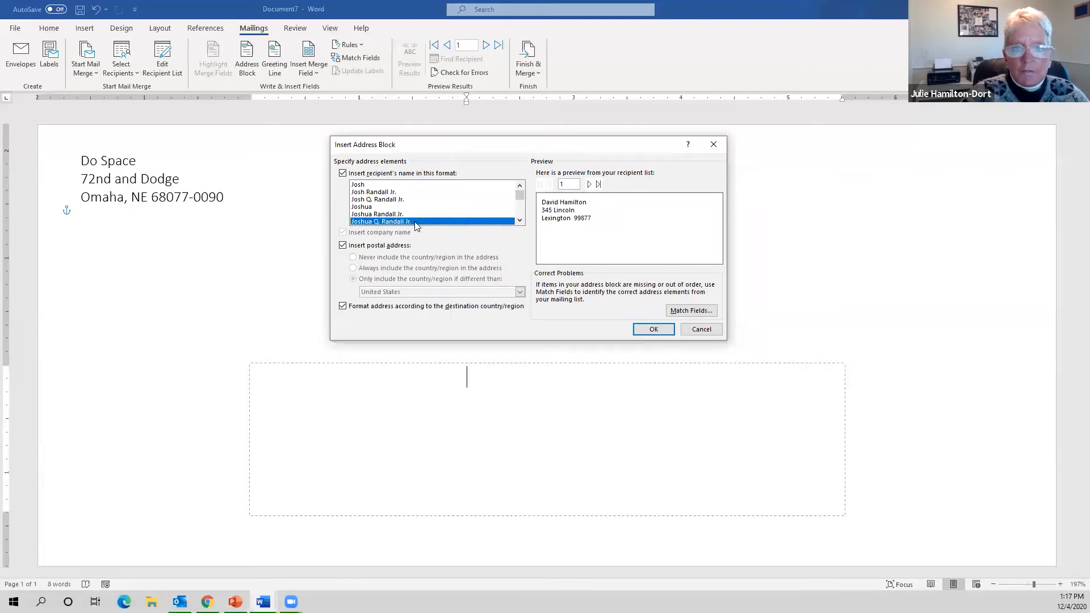
pyautogui.click(391, 185)
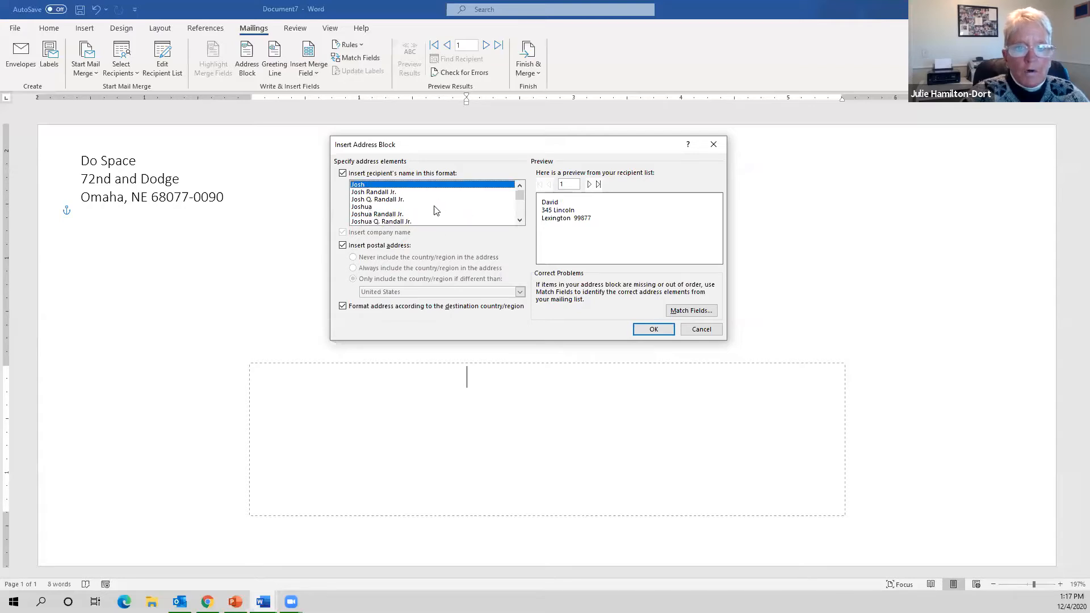
pyautogui.click(396, 215)
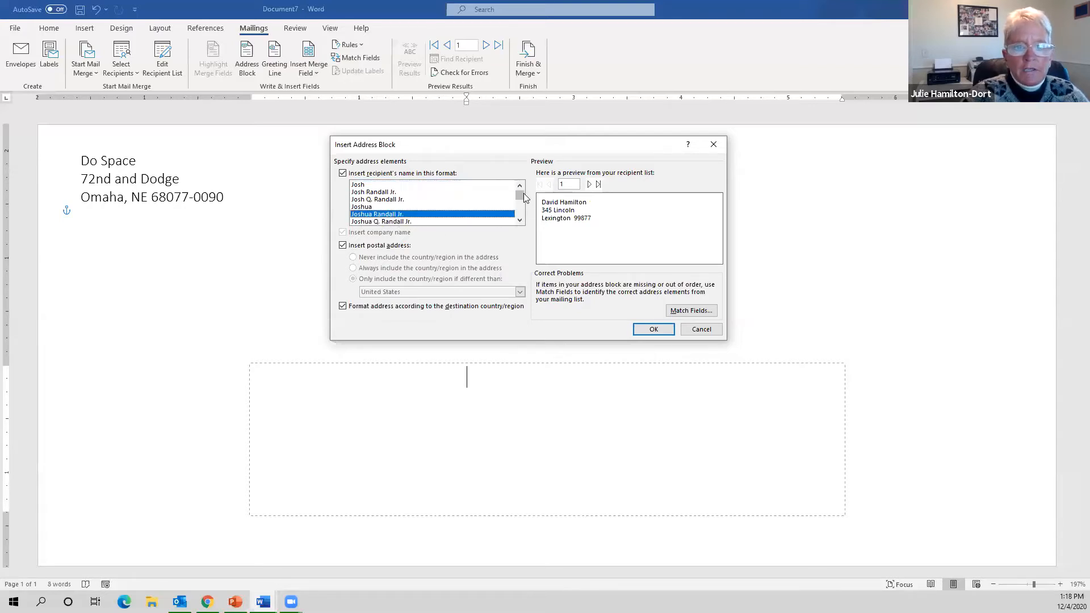
# - Page forward and back through the recipient address previews, ending on the second recipient
pyautogui.moveTo(520, 195); pyautogui.dragTo(519, 195)
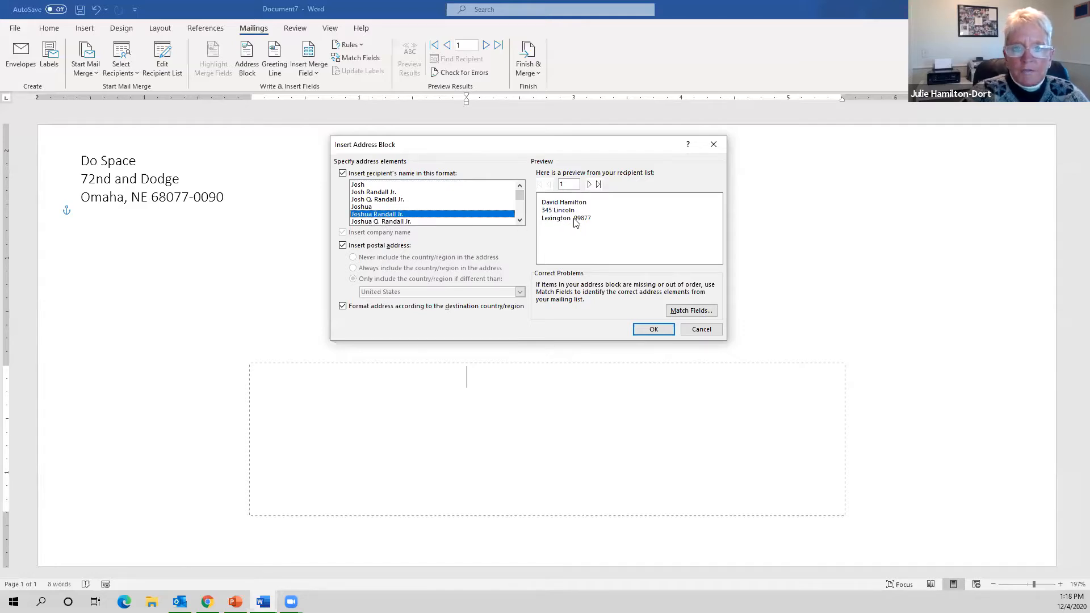
pyautogui.click(590, 185)
pyautogui.click(589, 186)
pyautogui.click(590, 185)
pyautogui.click(590, 186)
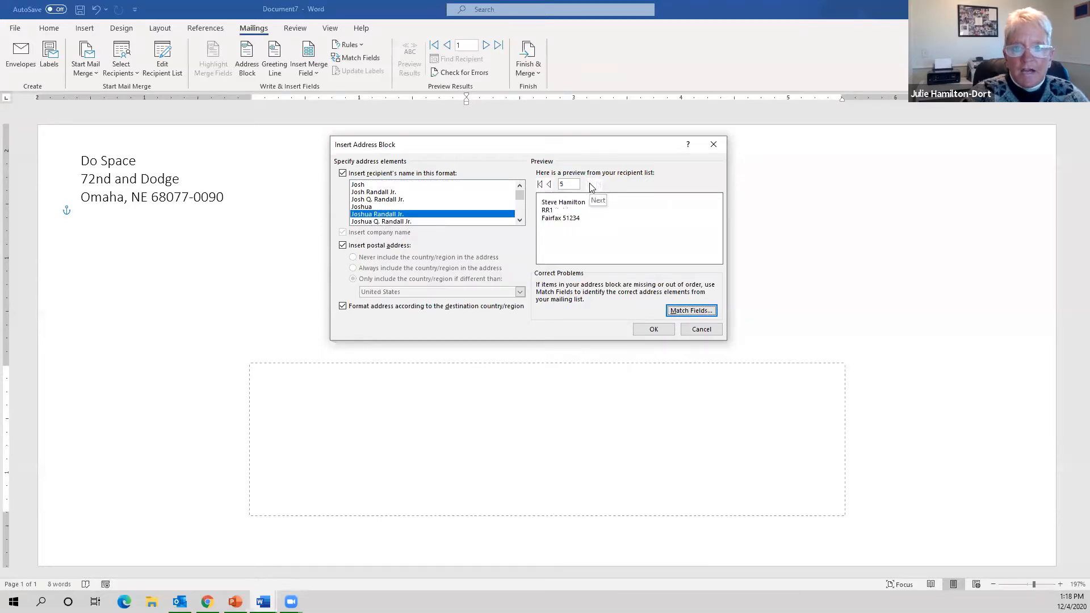
pyautogui.click(549, 185)
pyautogui.click(548, 185)
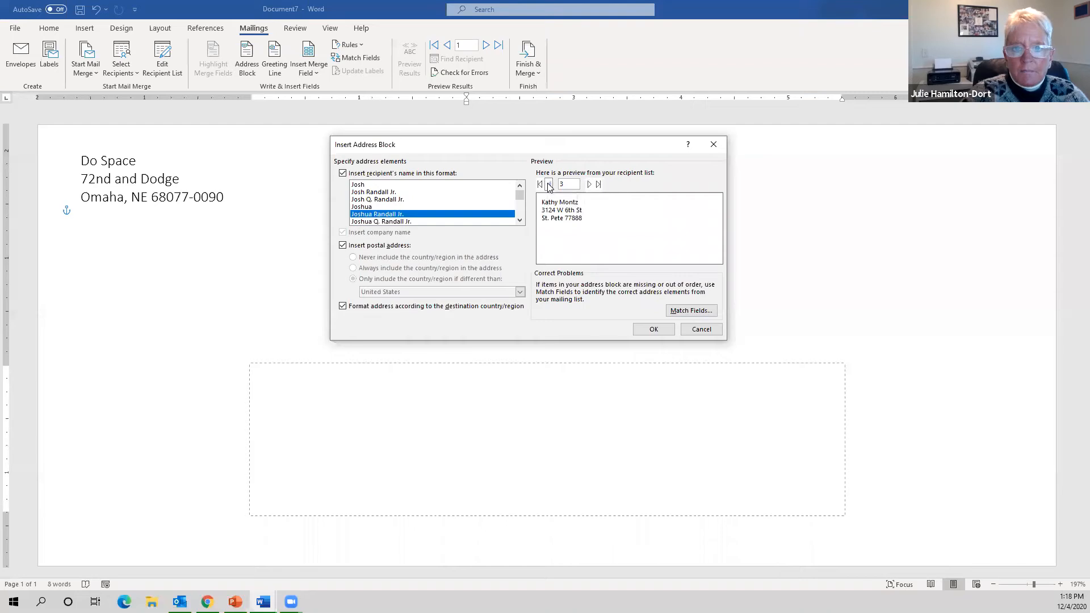
pyautogui.click(549, 185)
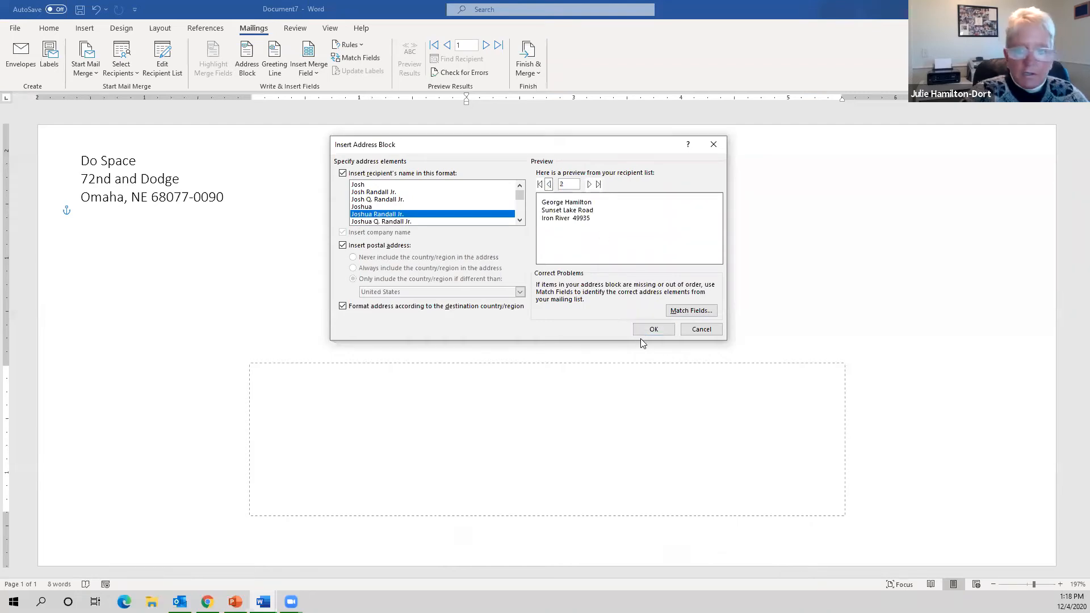
# - Insert the address block and preview the first recipient's actual address on the envelope
pyautogui.click(649, 329)
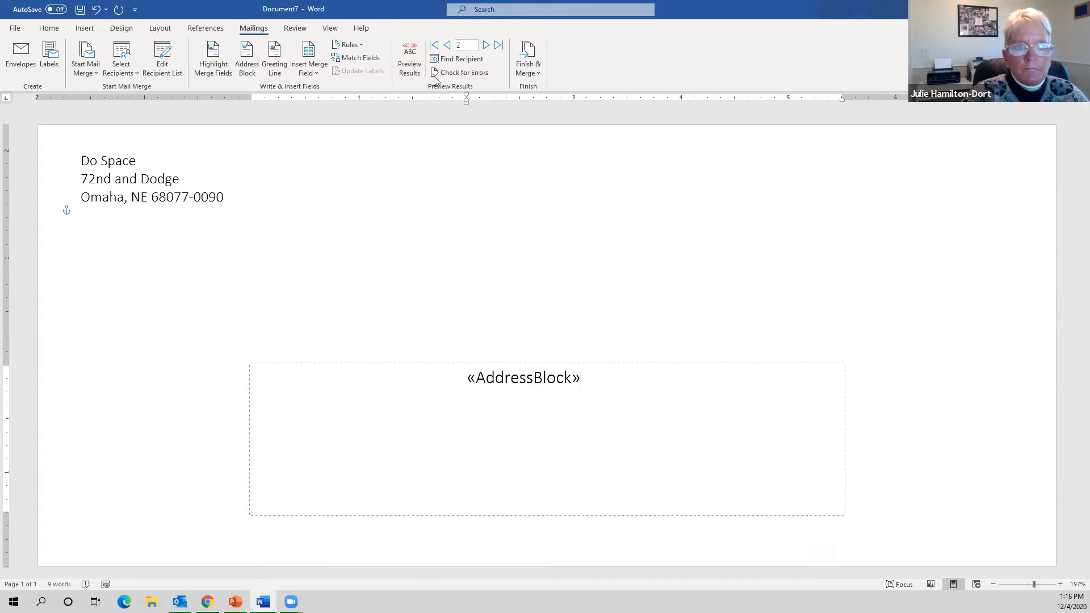
pyautogui.click(417, 68)
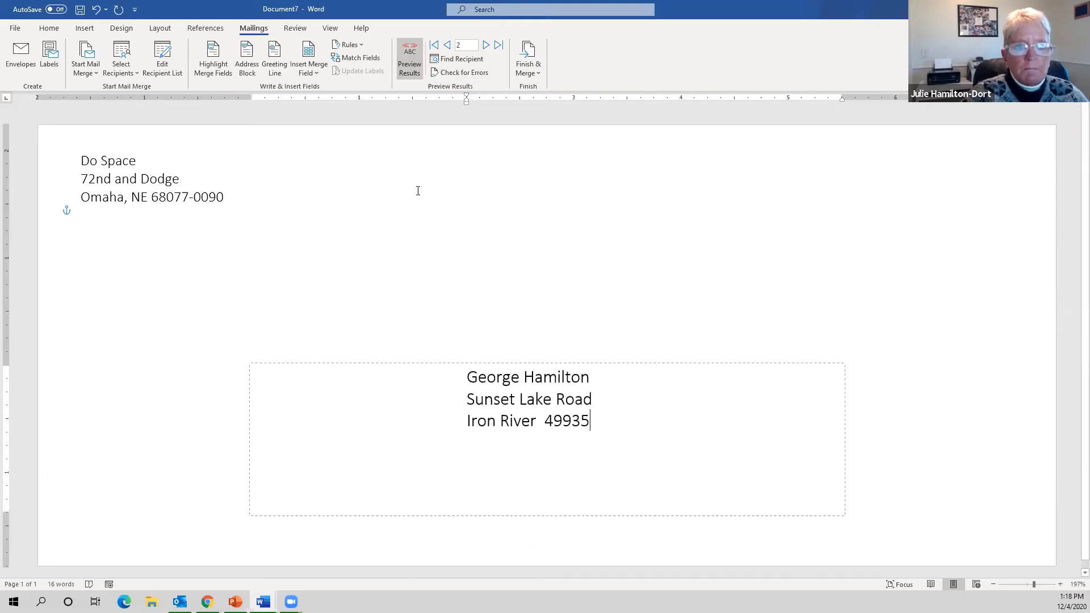
pyautogui.click(448, 46)
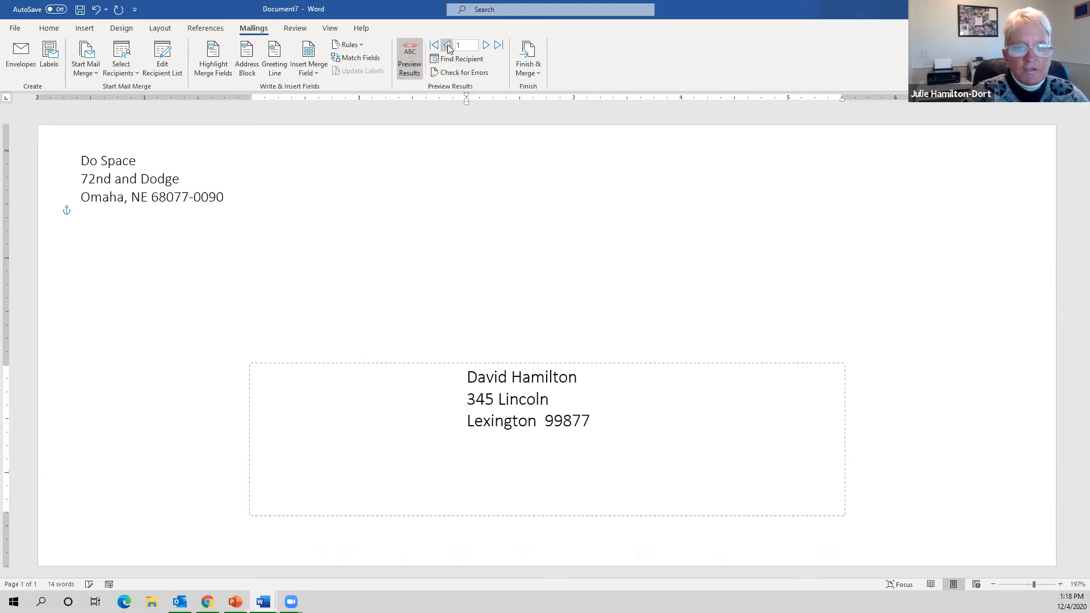
# - Step through the recipient records to the fifth, then return to the first
pyautogui.click(486, 45)
pyautogui.click(486, 45)
pyautogui.click(486, 46)
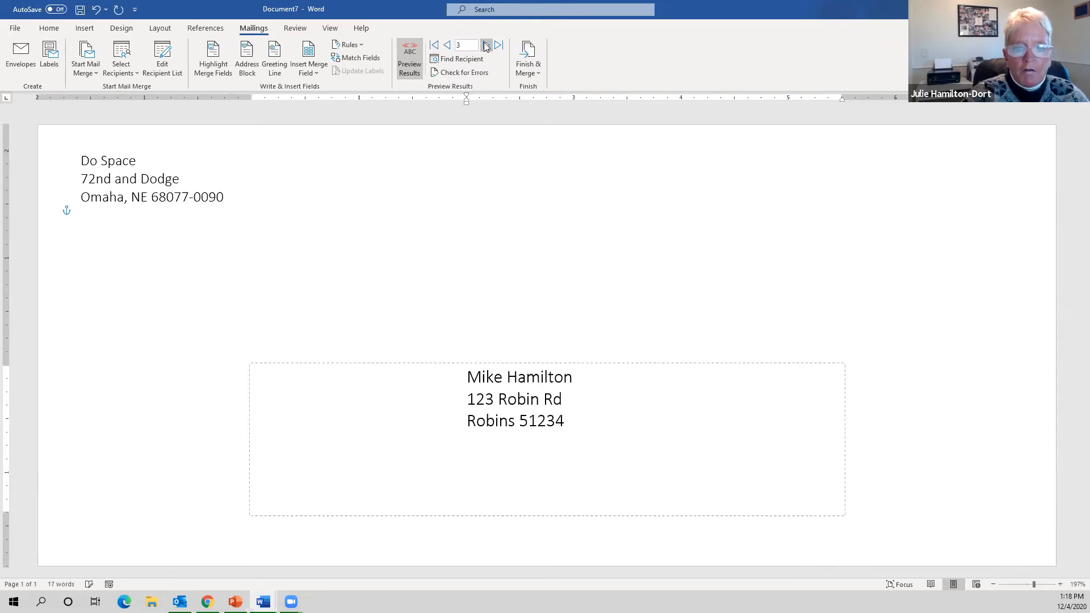
pyautogui.click(486, 46)
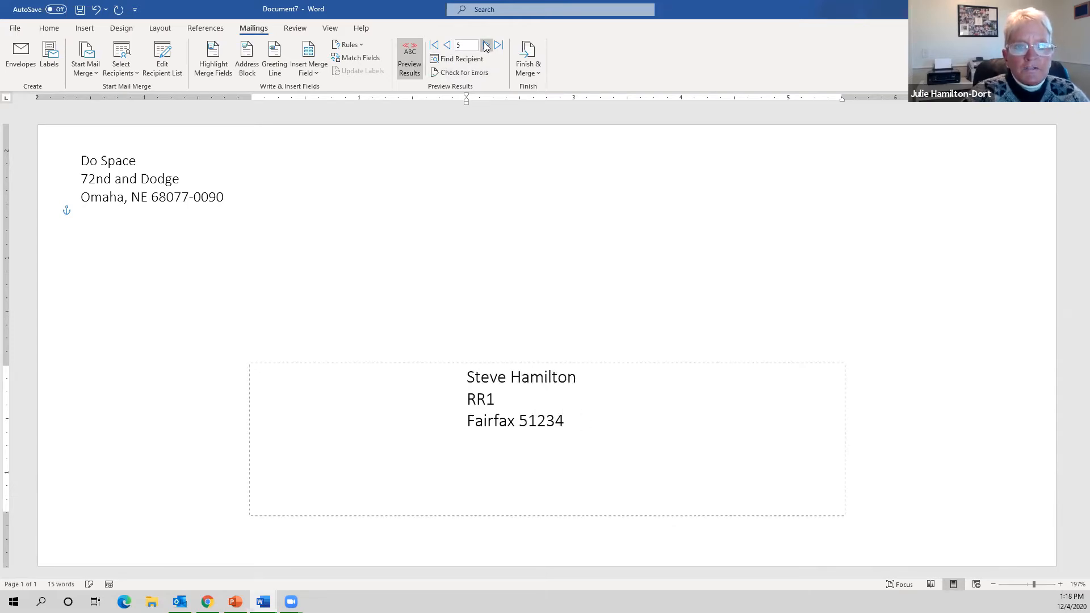
pyautogui.click(448, 47)
pyautogui.click(448, 46)
pyautogui.click(447, 46)
pyautogui.click(448, 47)
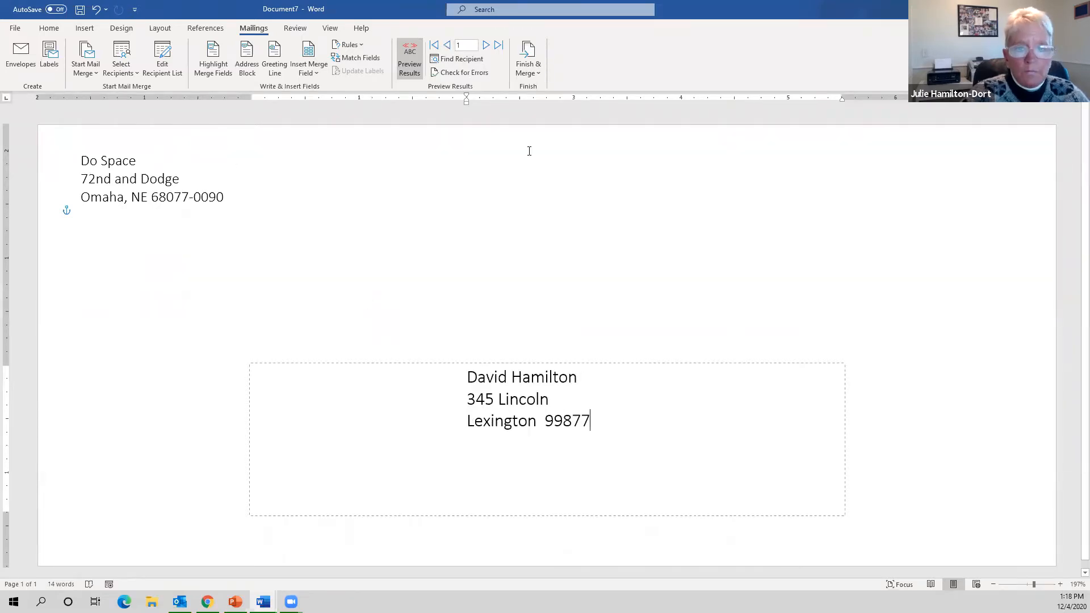
pyautogui.click(537, 72)
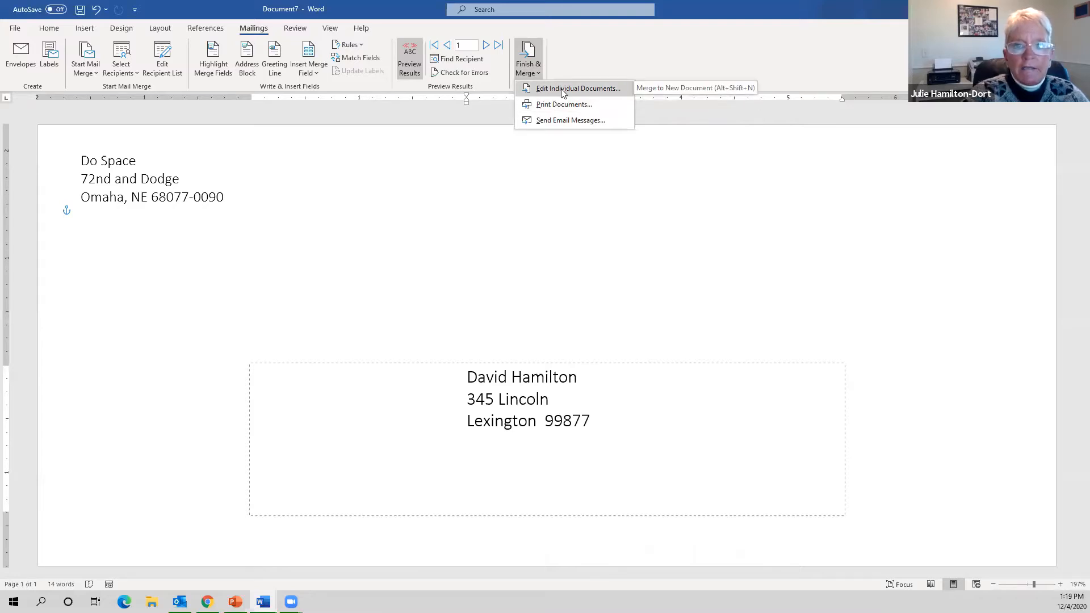
# - Merge all records into a new document of individual envelopes
pyautogui.click(561, 88)
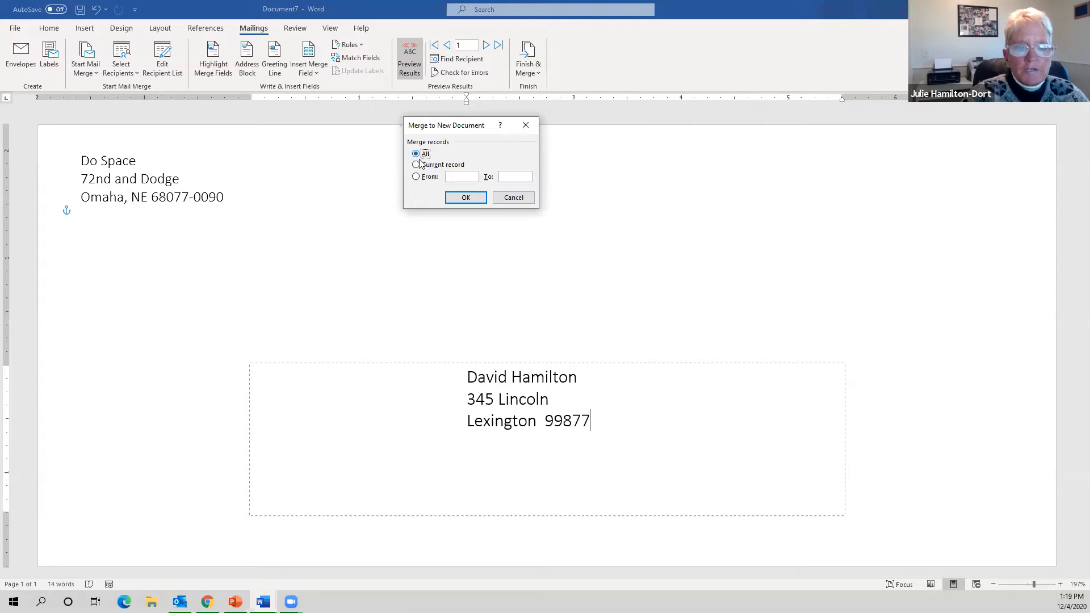
pyautogui.click(466, 199)
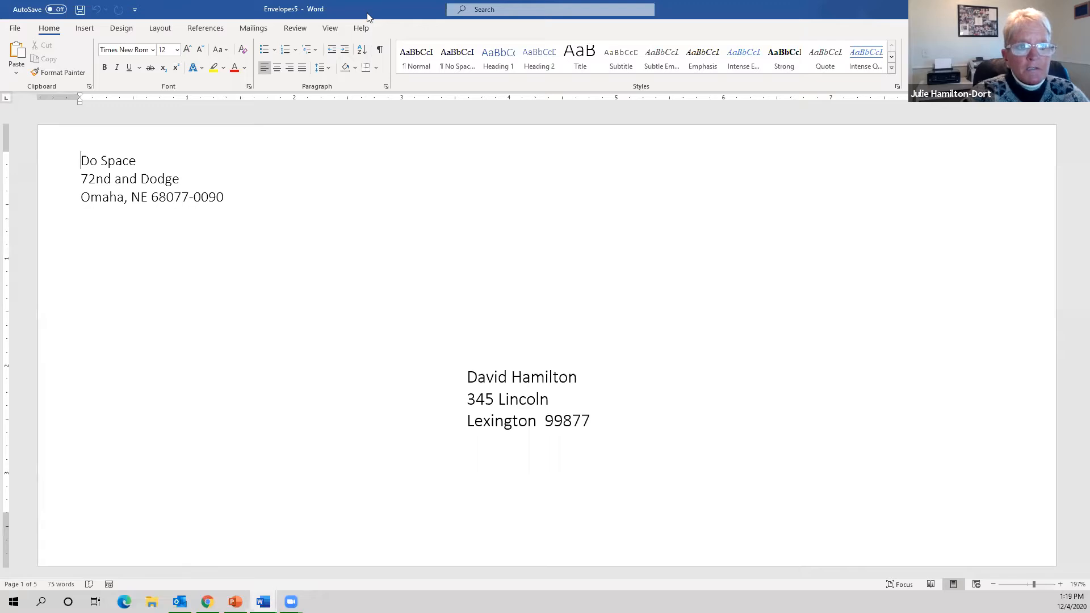
pyautogui.doubleClick(367, 17)
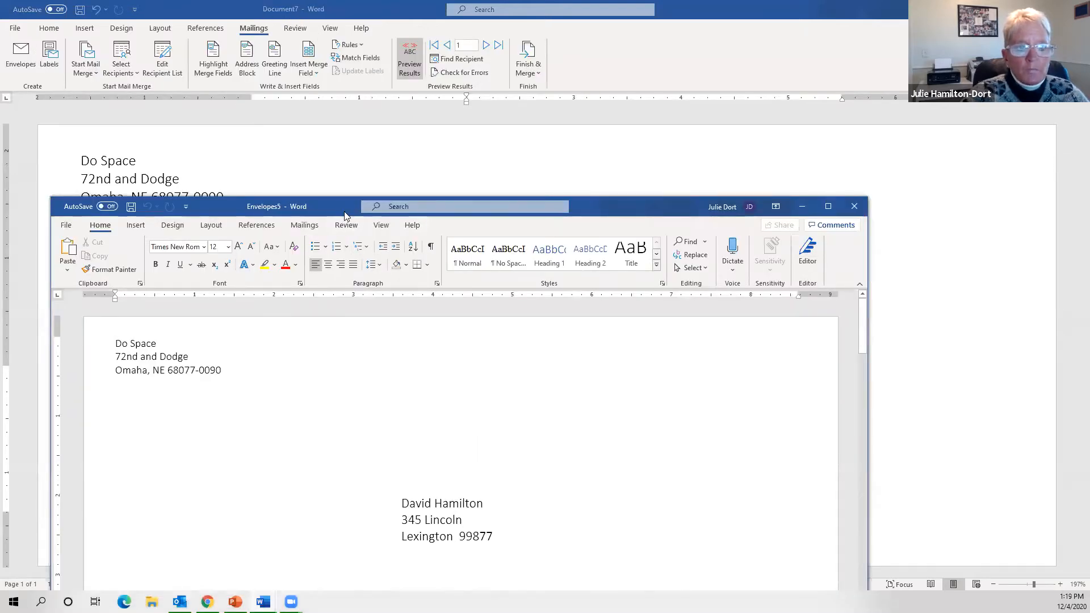
pyautogui.moveTo(344, 212); pyautogui.dragTo(384, 99)
pyautogui.doubleClick(384, 99)
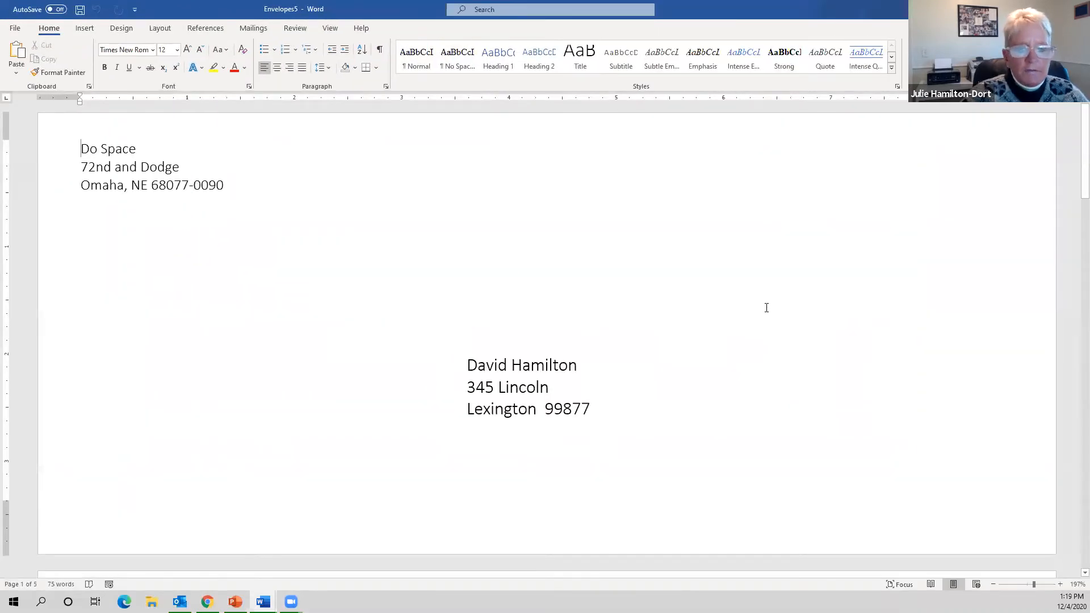
# - Scroll through the five merged envelopes, then close the document without saving
pyautogui.scroll(-5, 766, 308)
pyautogui.scroll(-12, 766, 307)
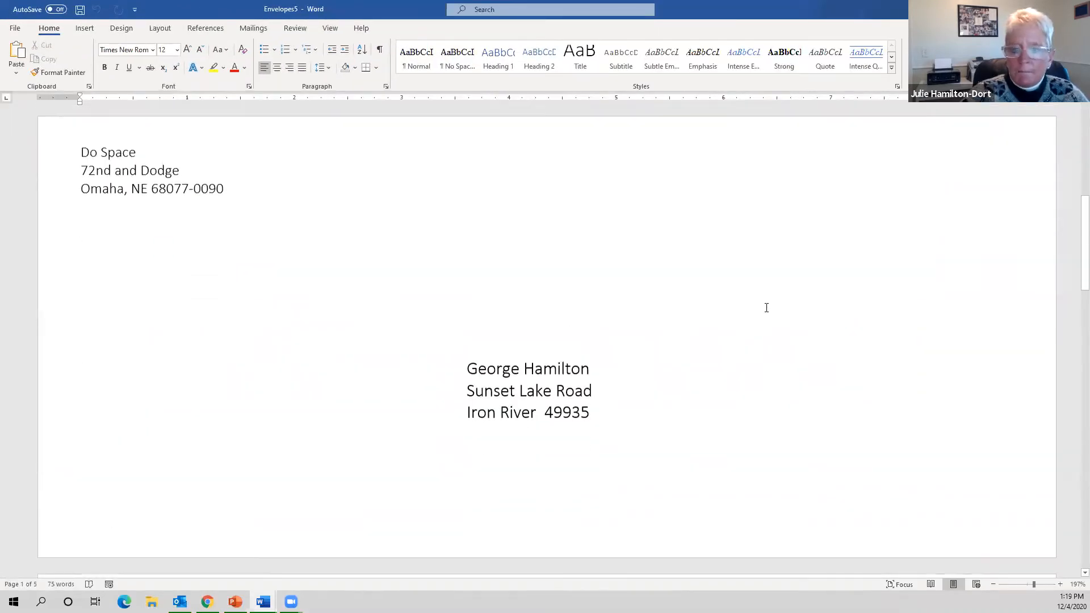
pyautogui.scroll(-12, 766, 307)
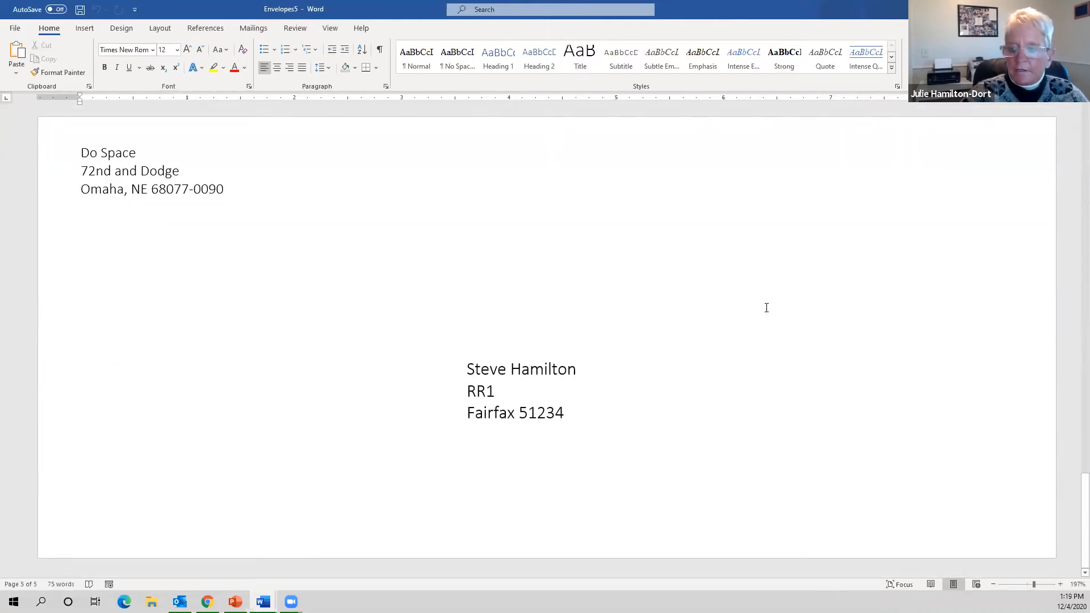
pyautogui.scroll(20, 766, 308)
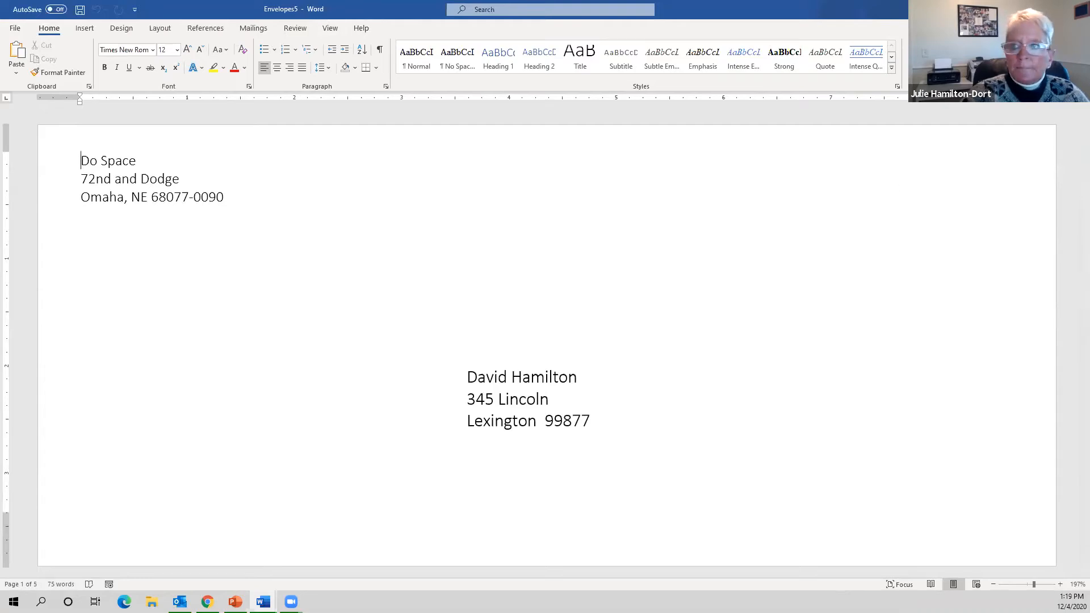
pyautogui.hotkey('ctrl', 'w')
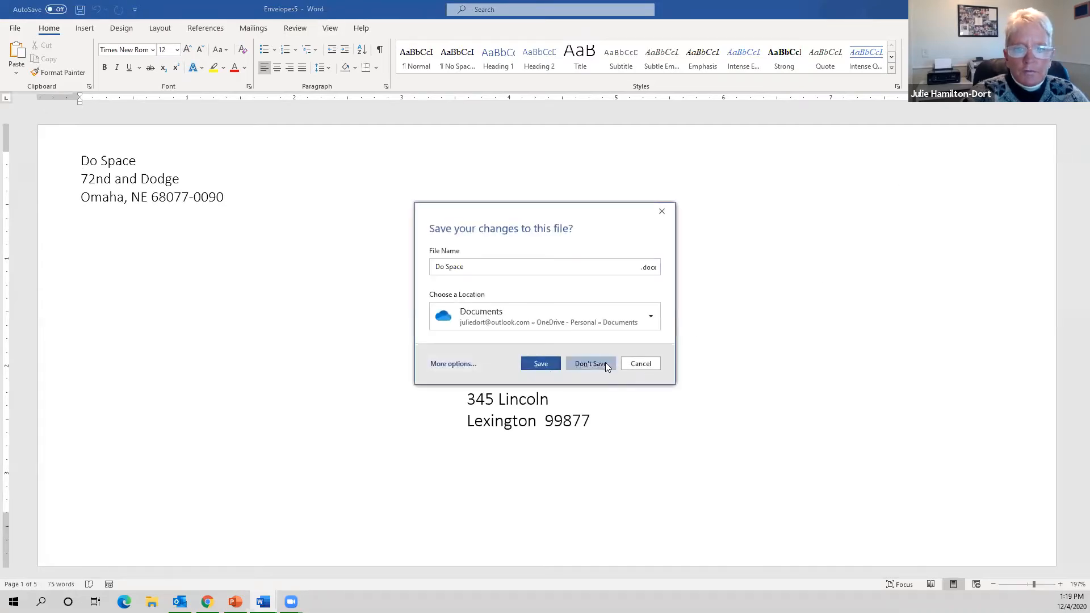
pyautogui.click(605, 363)
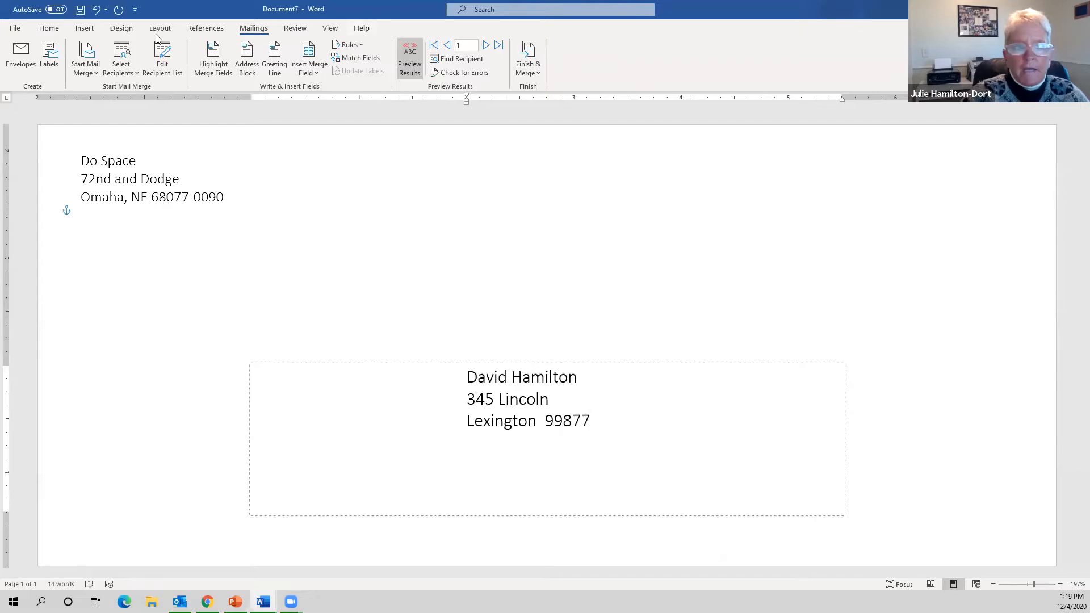
# - Create a new blank document, Document8, and show the Mailings tab
pyautogui.click(12, 24)
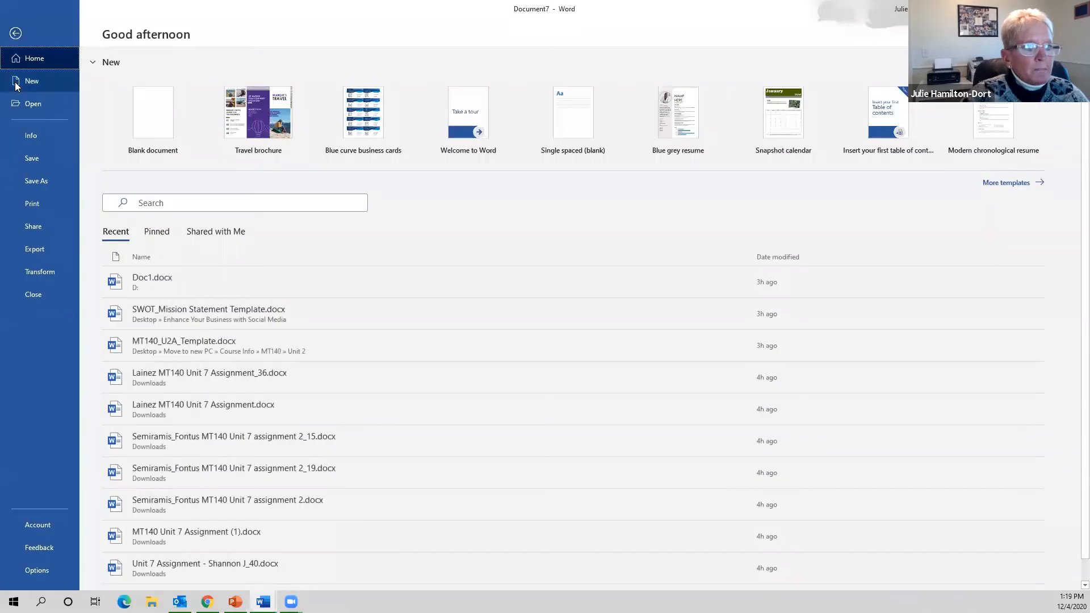
pyautogui.click(16, 84)
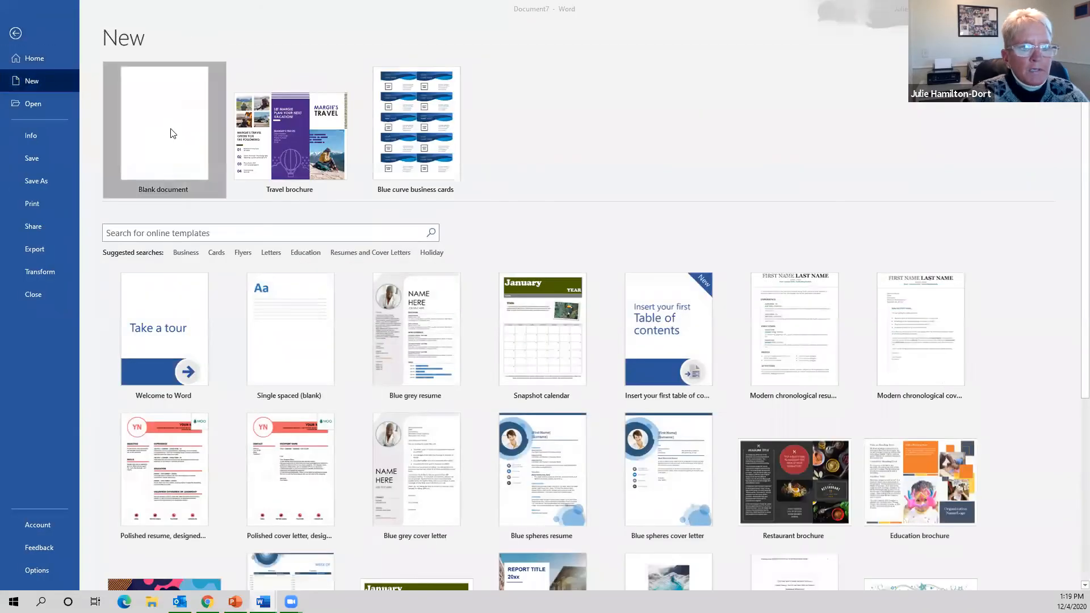
pyautogui.press('Escape')
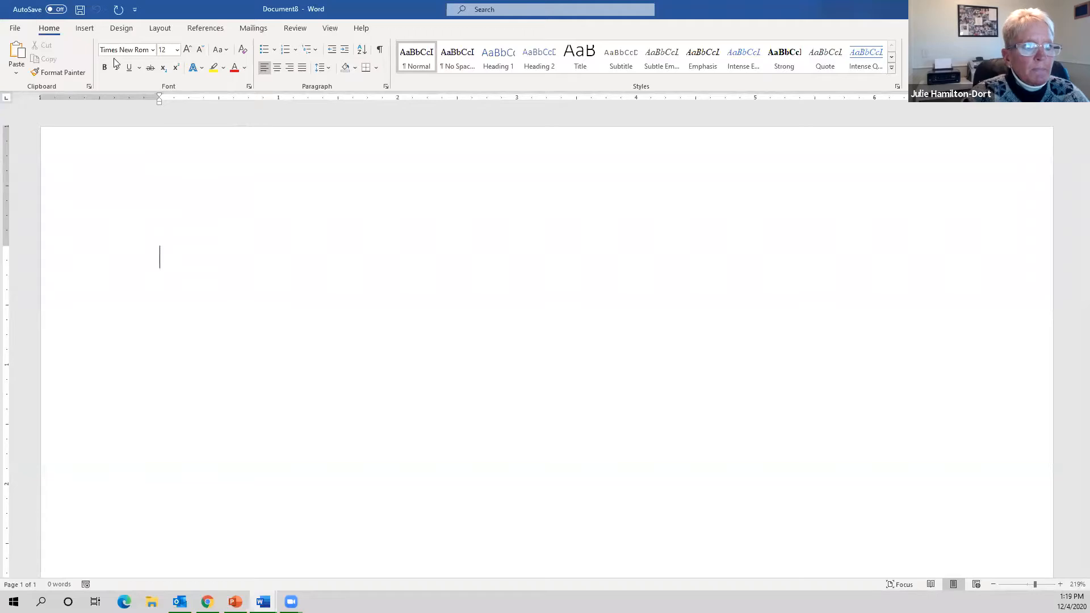
pyautogui.click(253, 29)
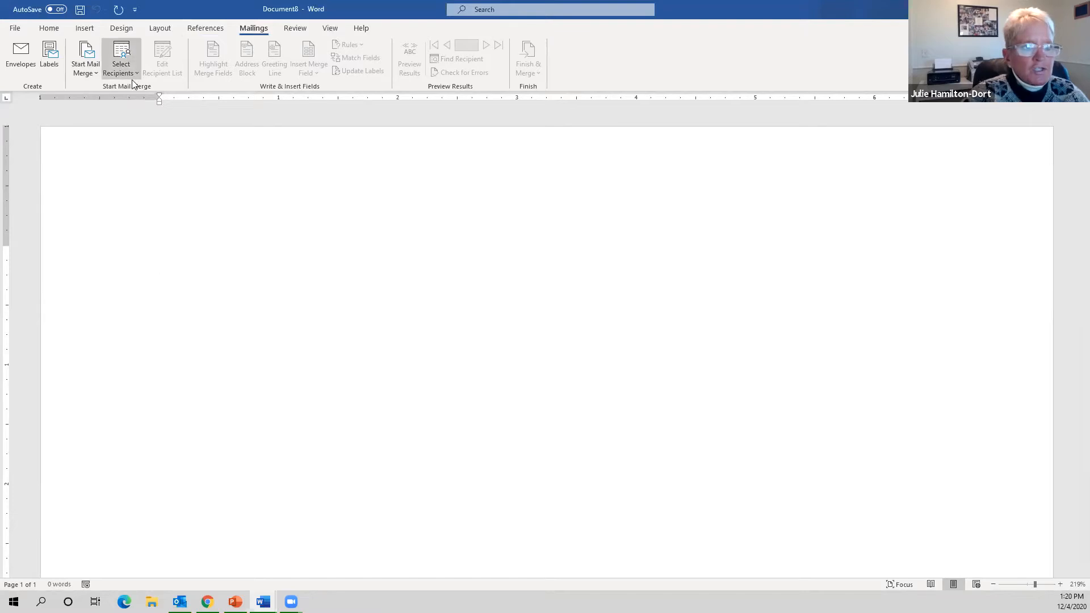
# - Launch the Step-by-Step Mail Merge Wizard, choose Labels, and advance to step 2 of 6
pyautogui.click(96, 73)
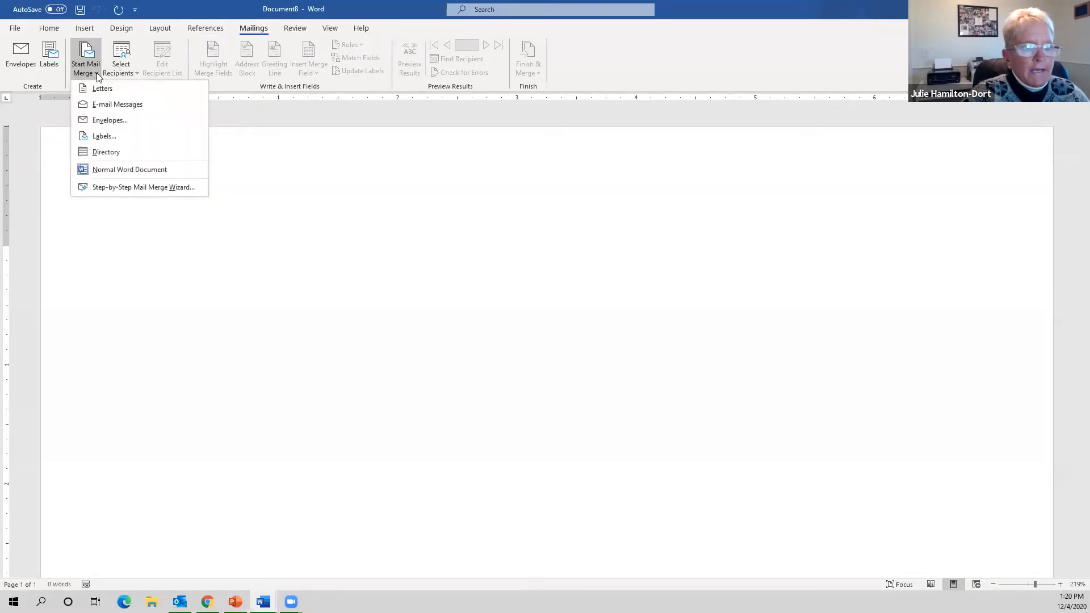
pyautogui.click(130, 188)
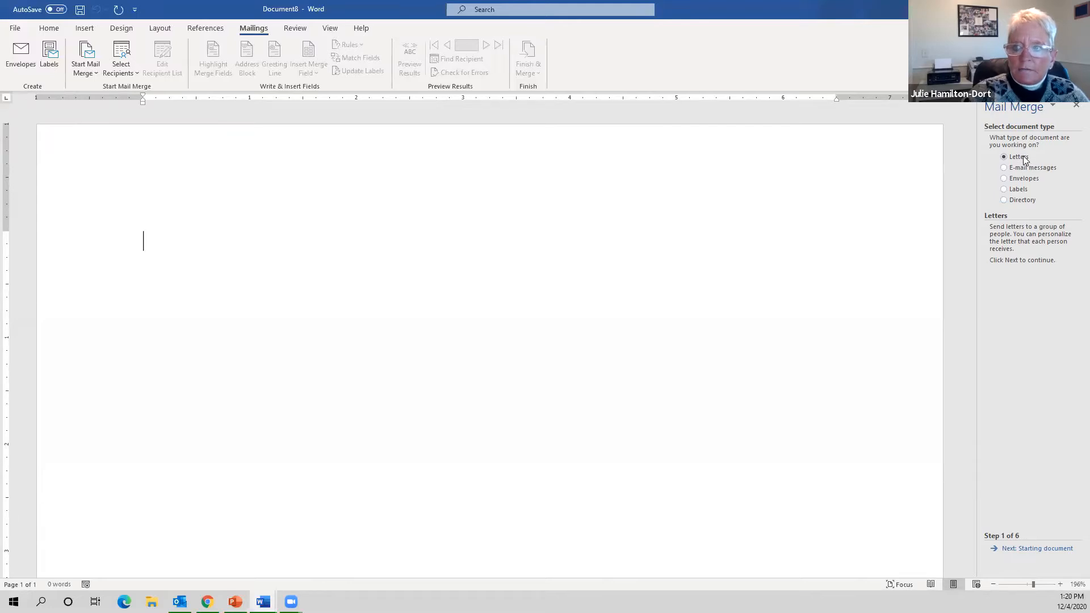
pyautogui.click(1016, 193)
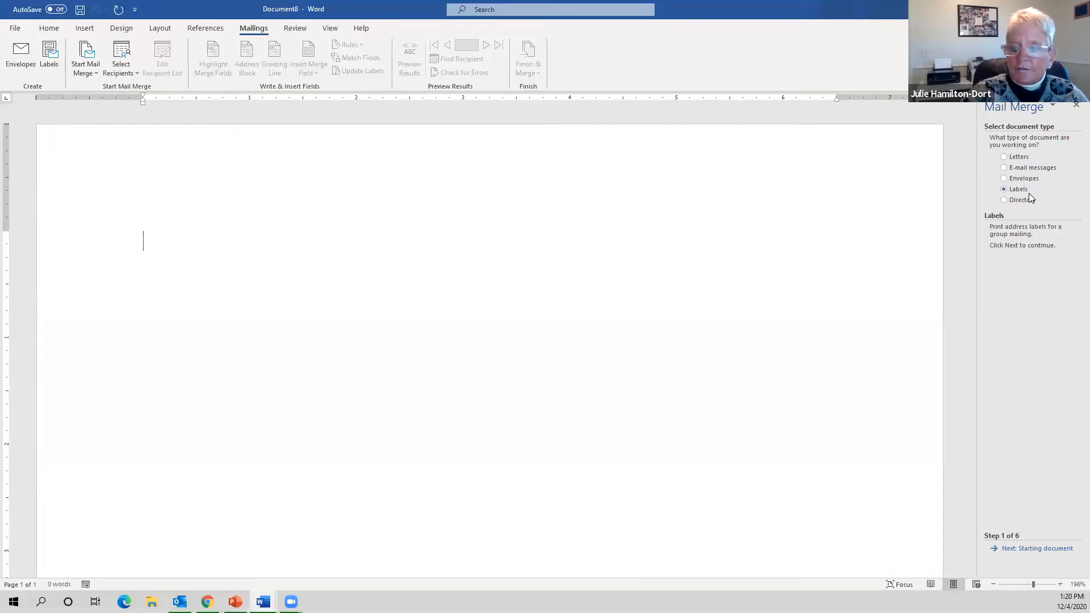
pyautogui.click(1039, 549)
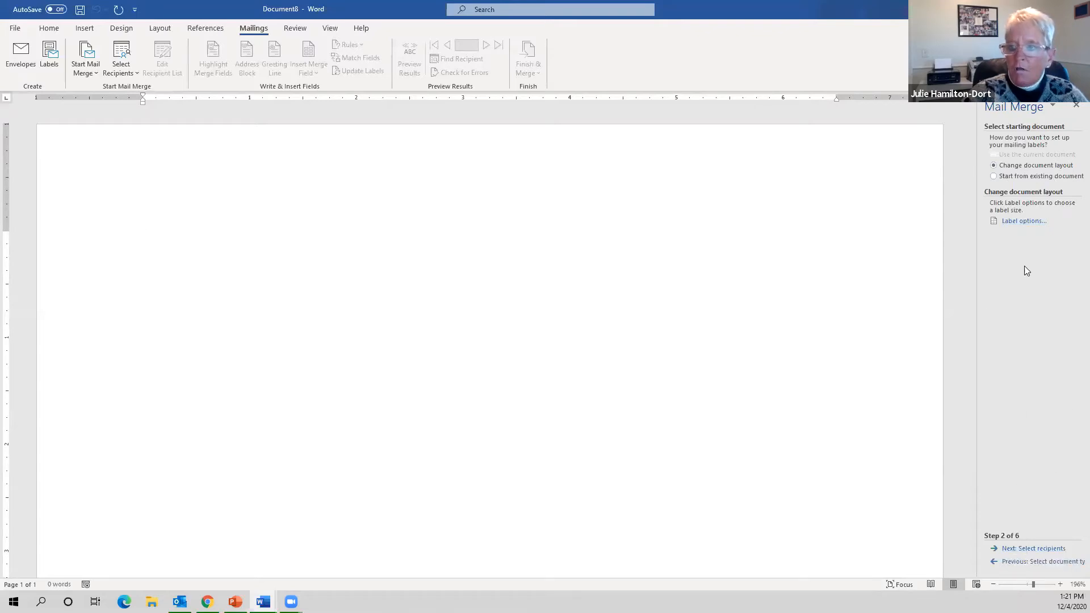
# - Open the label options and choose Avery A4/A5 as the label vendor
pyautogui.click(1025, 221)
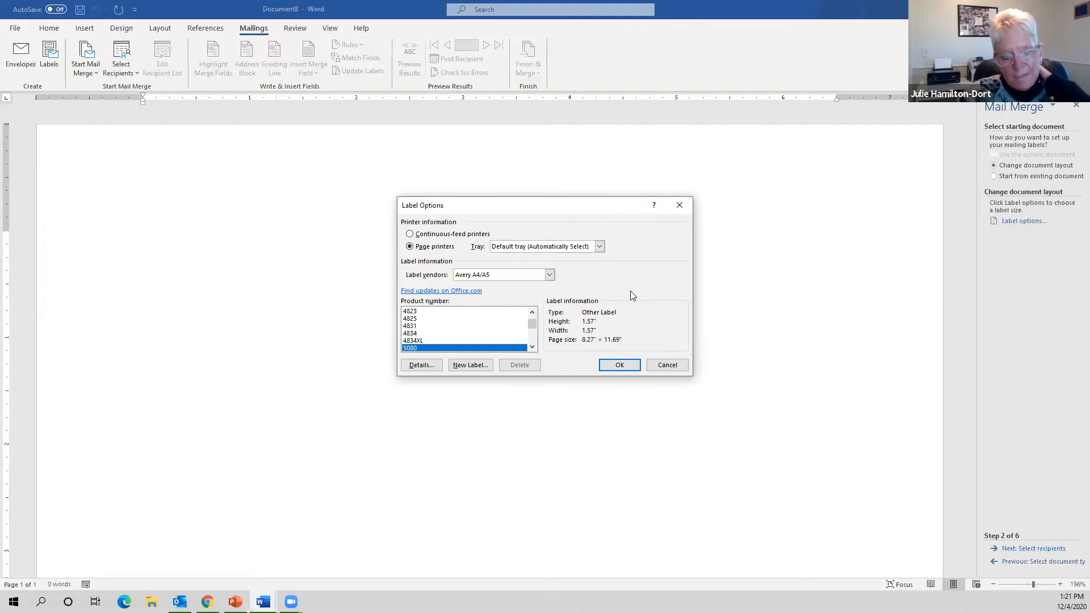
pyautogui.click(549, 275)
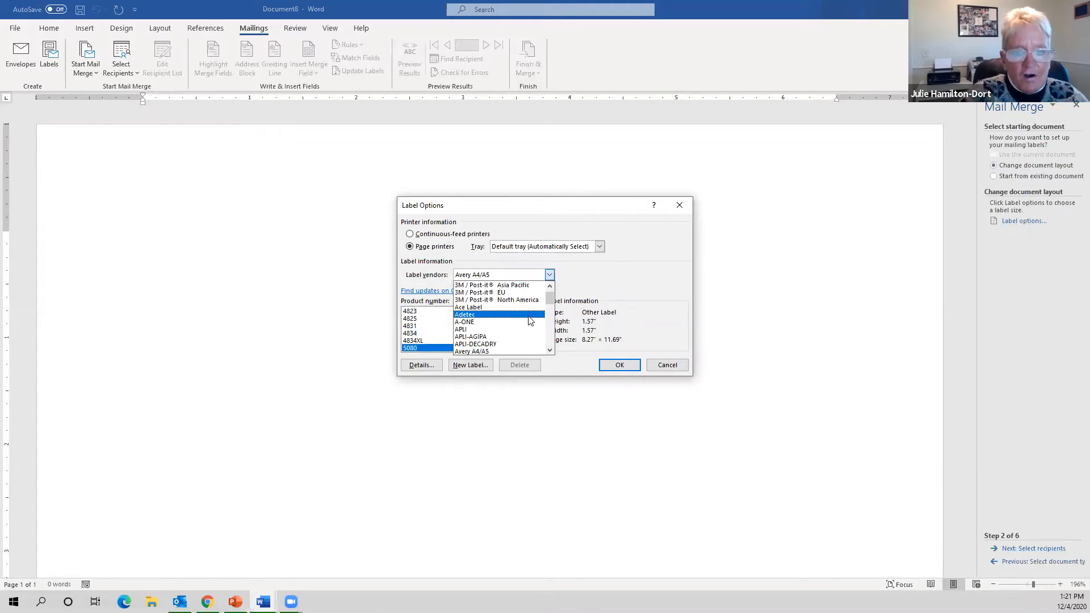
pyautogui.scroll(-1, 531, 324)
pyautogui.scroll(1, 531, 324)
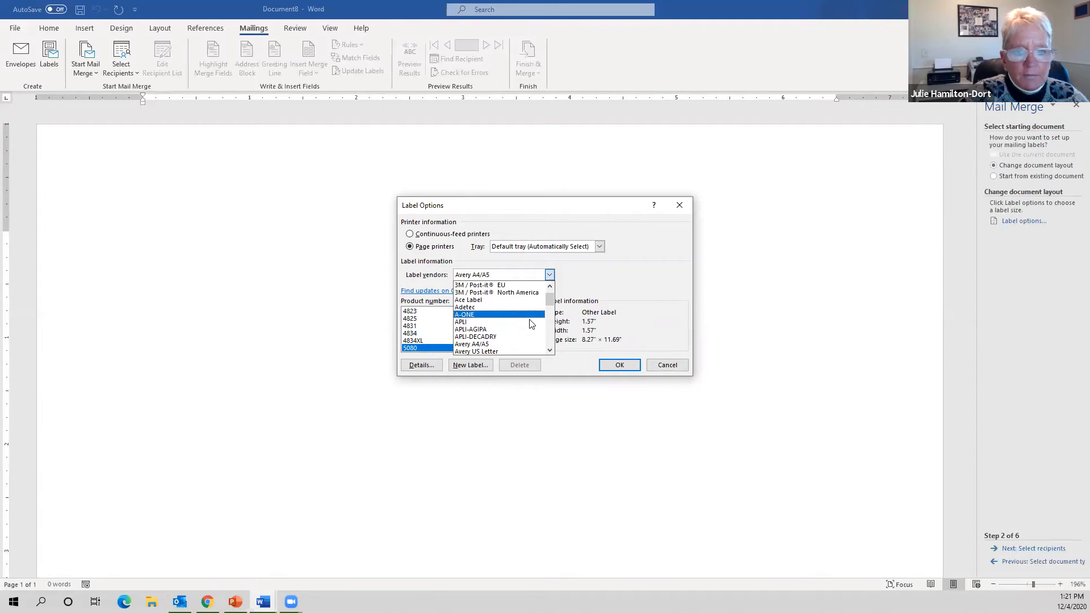
pyautogui.click(514, 344)
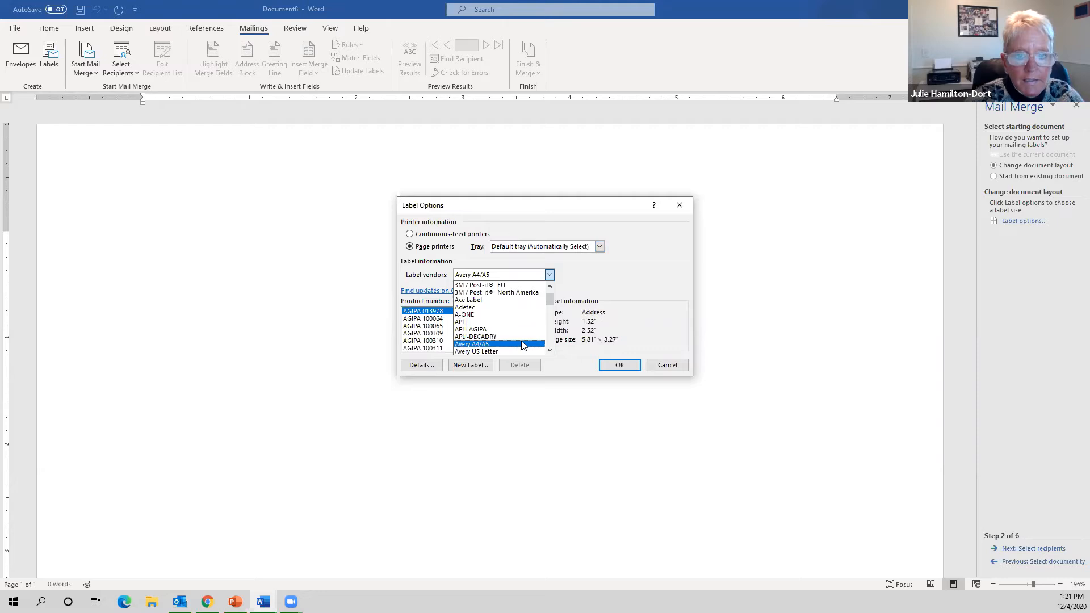
pyautogui.click(523, 344)
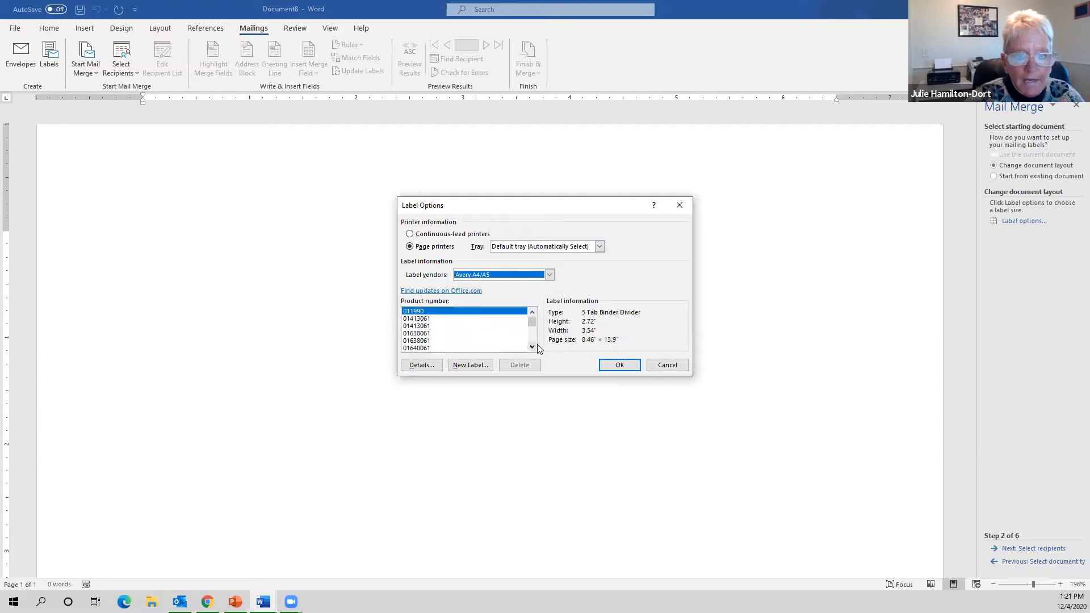
# - Scroll through the Avery A4/A5 product number list
pyautogui.click(533, 347)
pyautogui.moveTo(530, 322); pyautogui.dragTo(535, 347)
pyautogui.click(533, 314)
pyautogui.click(533, 314)
pyautogui.click(533, 314)
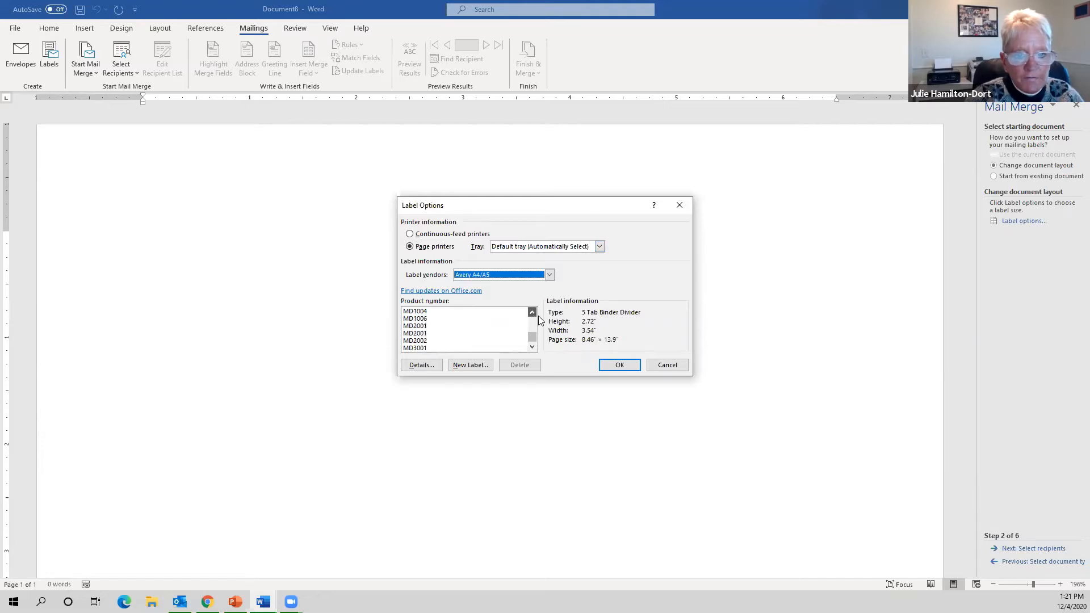
pyautogui.click(532, 313)
pyautogui.click(533, 313)
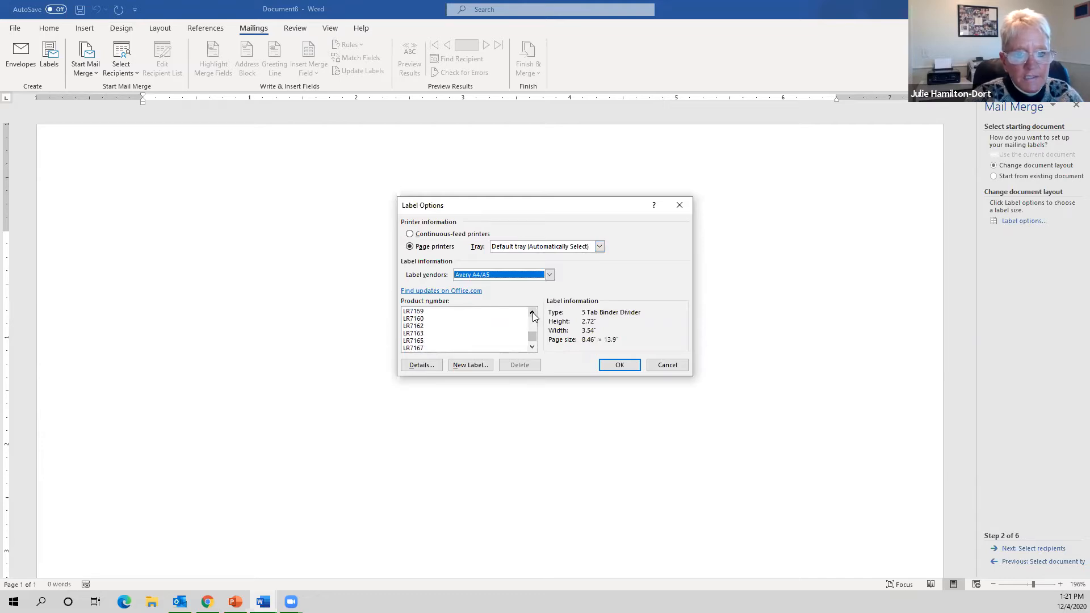
pyautogui.click(533, 313)
pyautogui.click(533, 314)
pyautogui.click(532, 314)
pyautogui.click(533, 314)
pyautogui.click(533, 313)
pyautogui.click(533, 313)
pyautogui.click(533, 313)
pyautogui.click(532, 313)
pyautogui.click(532, 313)
pyautogui.click(533, 313)
pyautogui.click(533, 313)
pyautogui.moveTo(534, 338); pyautogui.dragTo(533, 335)
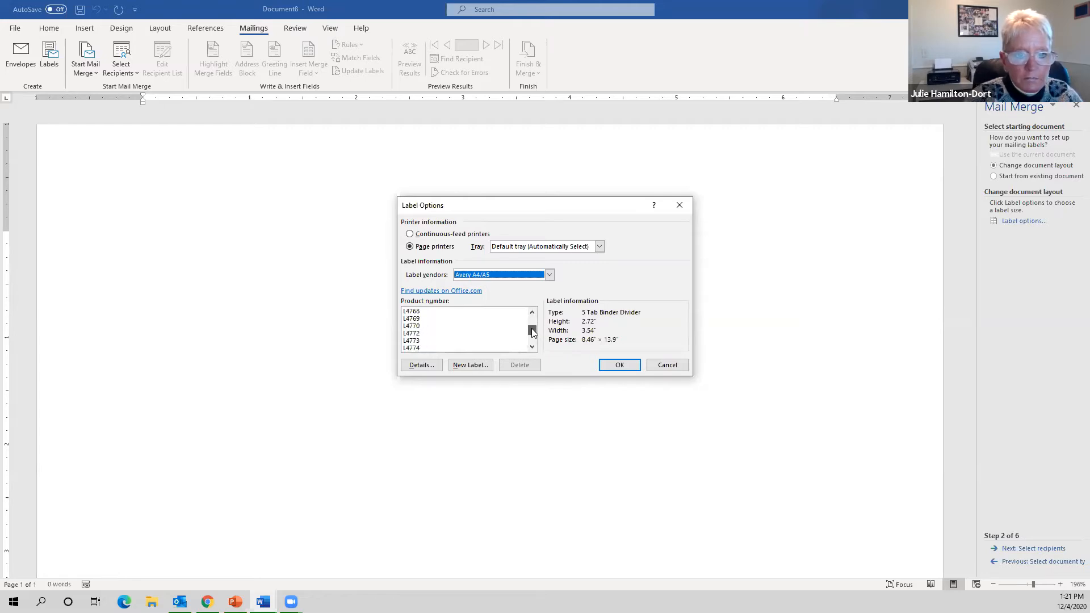
pyautogui.click(532, 348)
pyautogui.click(532, 348)
pyautogui.click(532, 347)
pyautogui.click(532, 348)
pyautogui.click(532, 347)
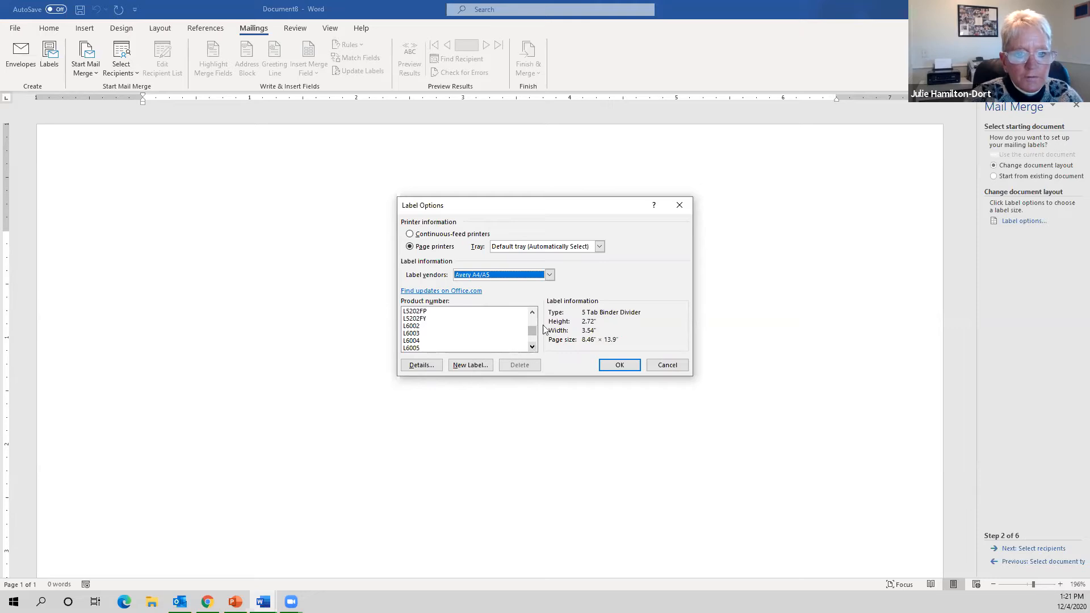
pyautogui.click(533, 313)
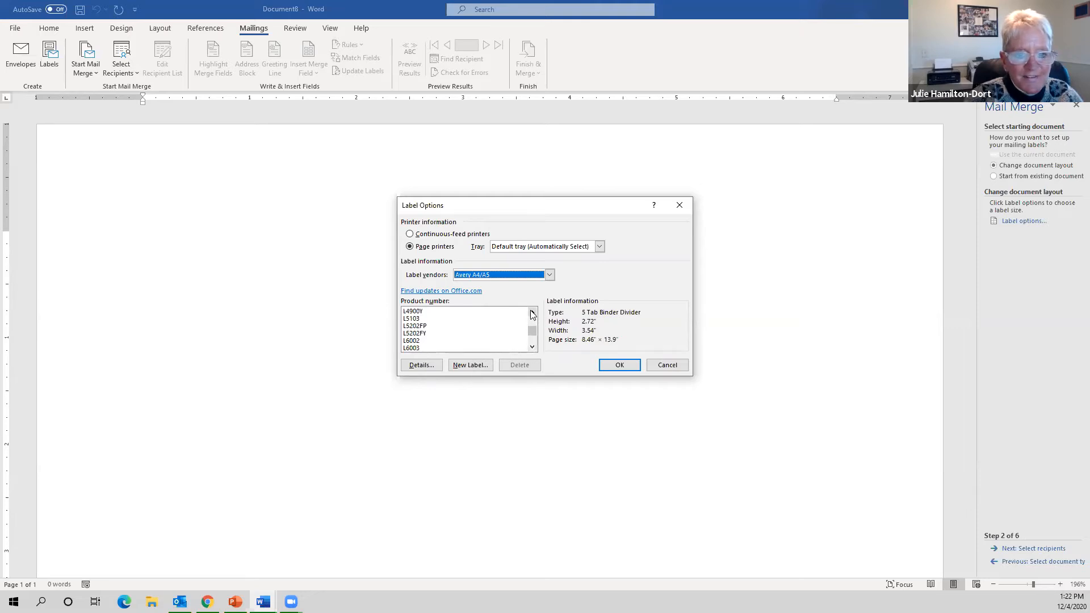
pyautogui.click(533, 314)
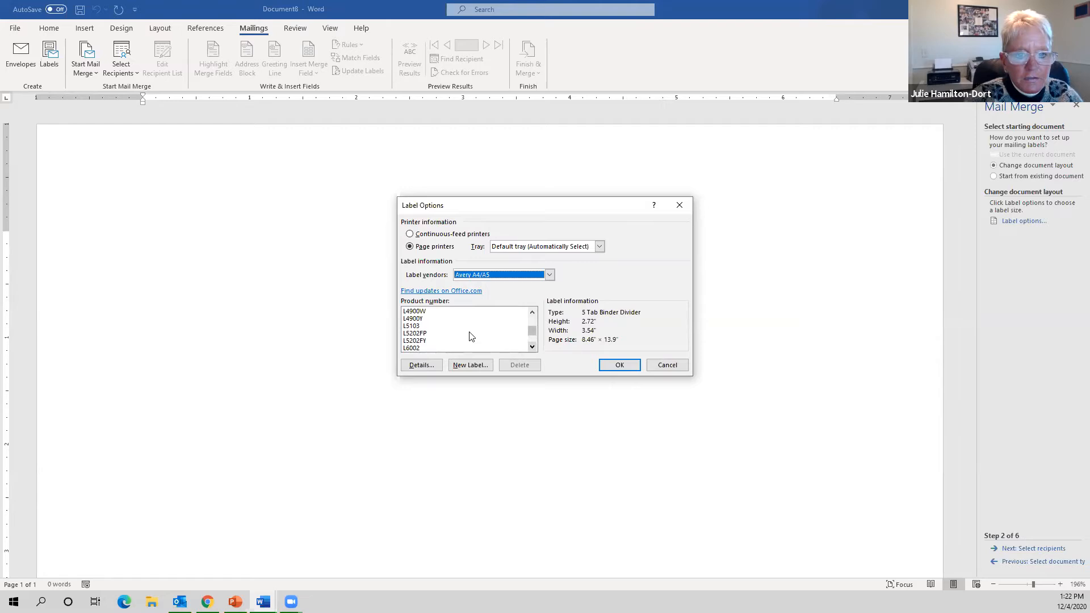
# - Select product 5080, a 1.57" square label on an 8.27" × 11.69" page
pyautogui.click(421, 327)
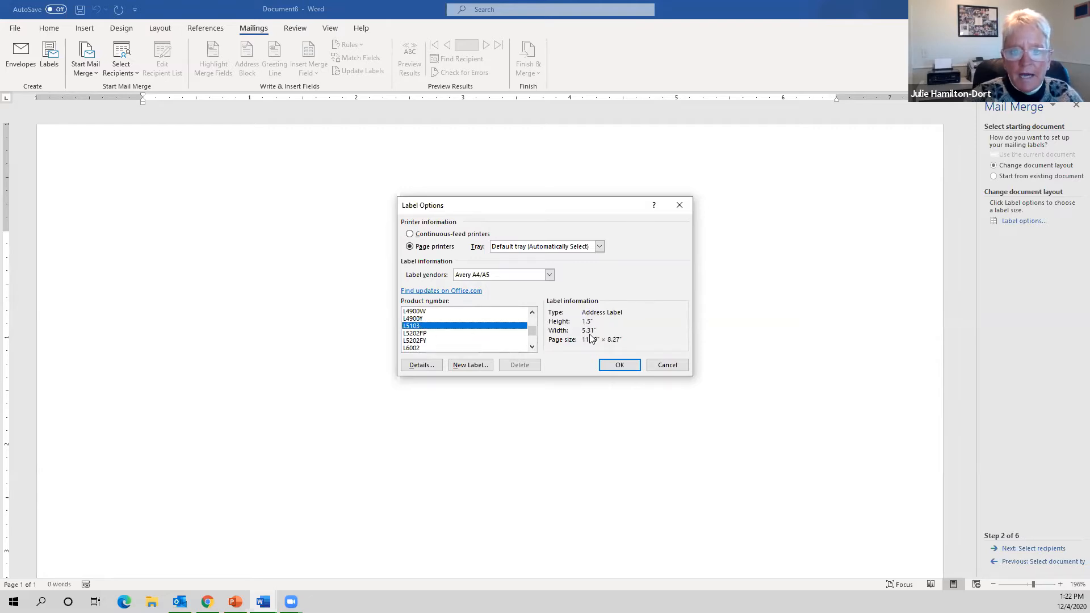
pyautogui.scroll(-2, 533, 348)
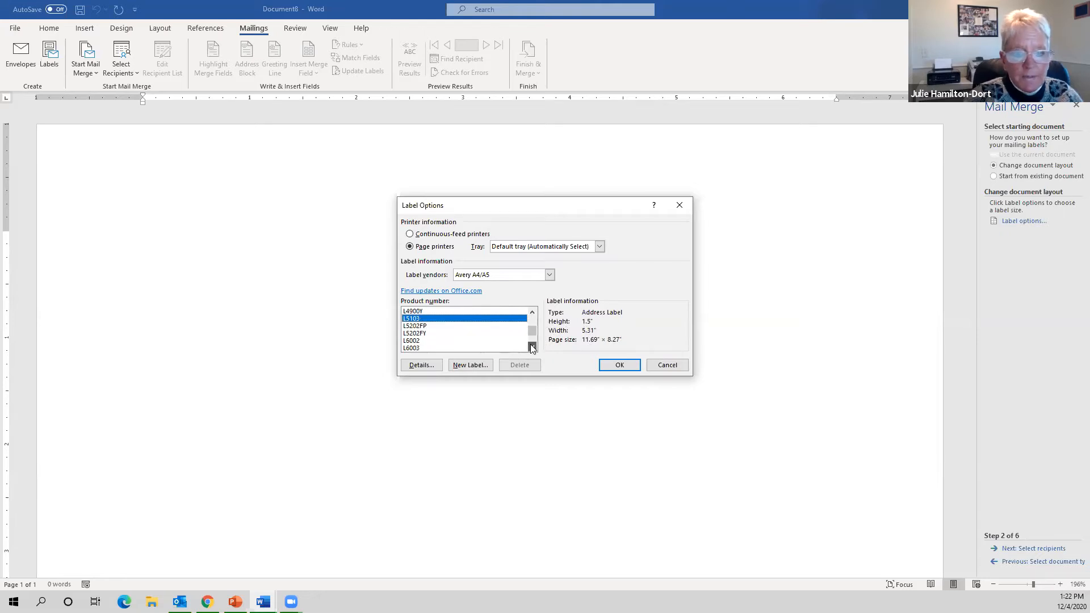
pyautogui.click(454, 334)
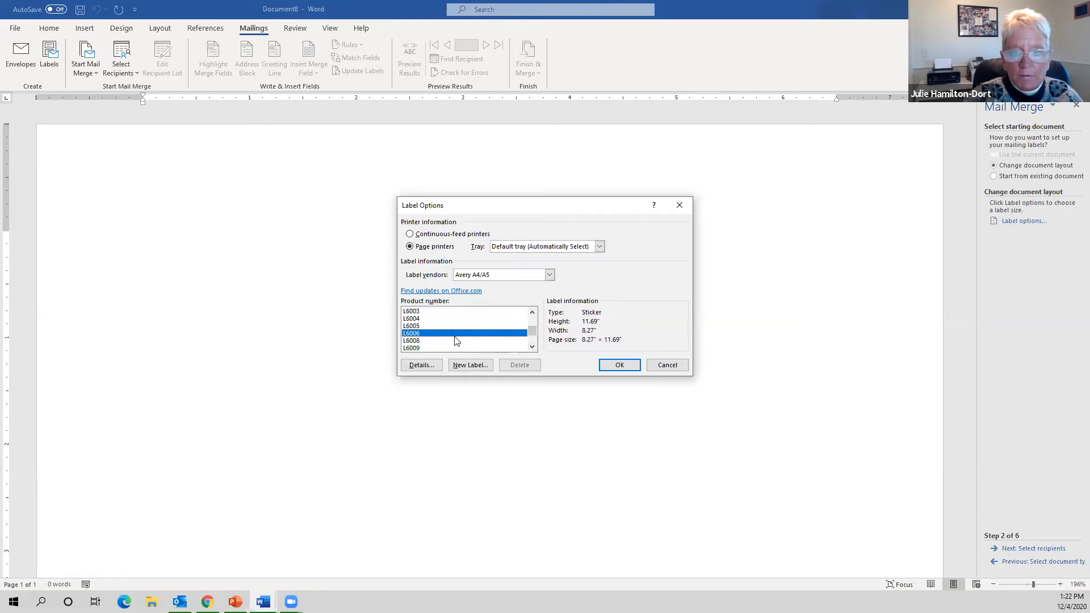
pyautogui.scroll(-3, 534, 347)
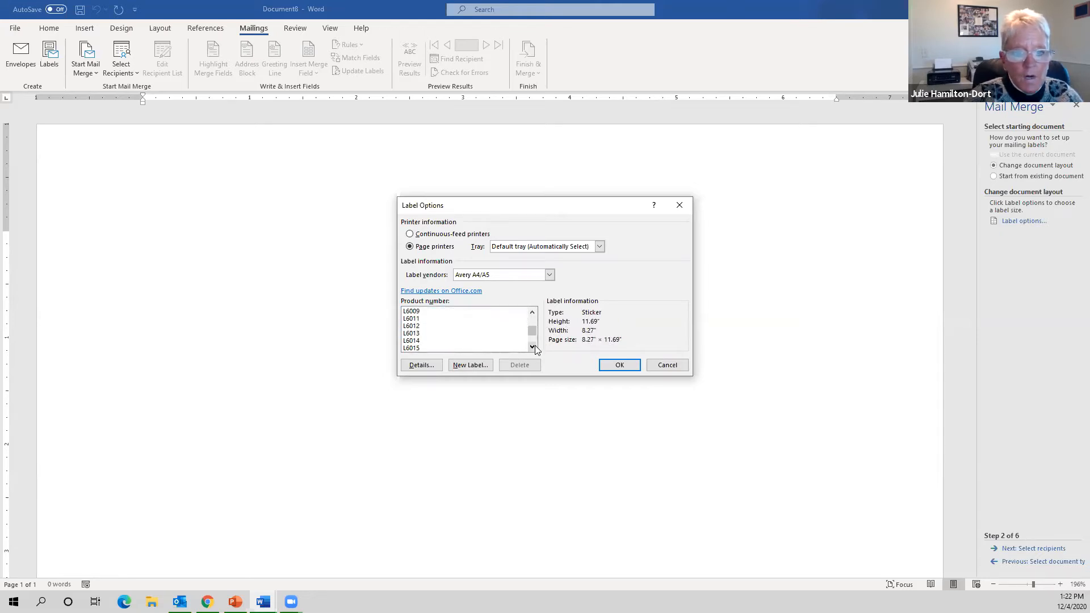
pyautogui.click(533, 346)
pyautogui.click(534, 346)
pyautogui.click(534, 347)
pyautogui.click(535, 347)
pyautogui.click(534, 346)
pyautogui.click(534, 346)
pyautogui.click(469, 313)
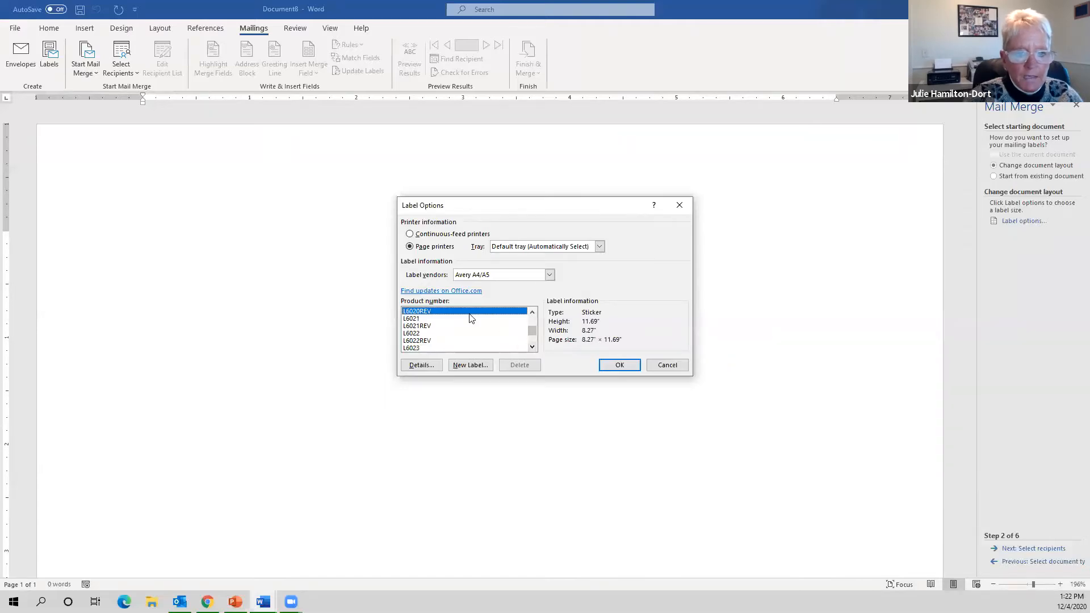
pyautogui.press('5')
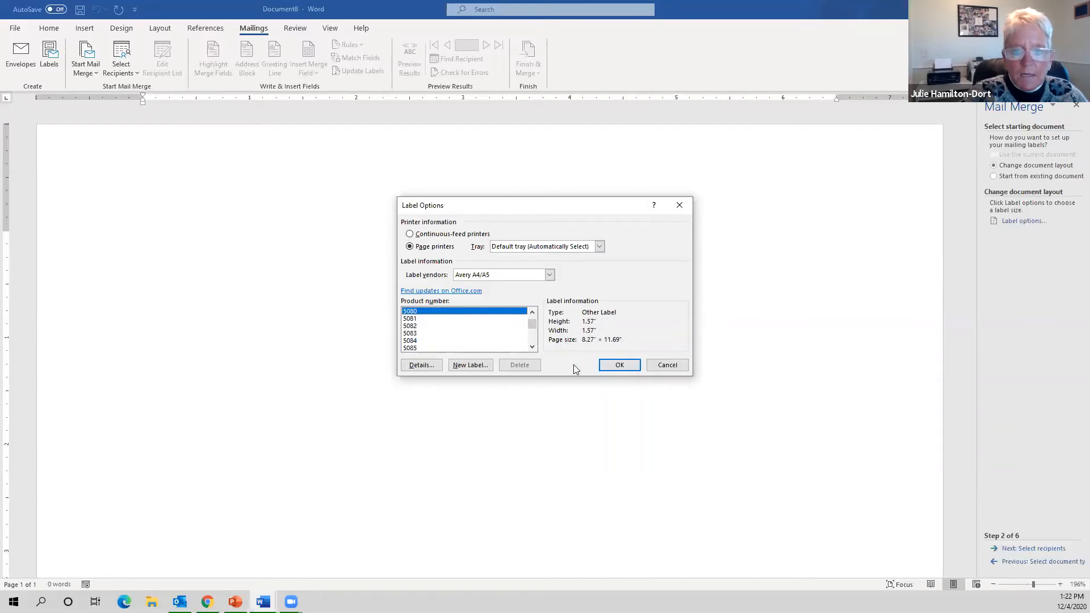
# - Confirm the 5080 labels and use Sheet1$ of Address Book Example.xlsx from MS Word Intermediate DoSpace as recipients
pyautogui.click(619, 365)
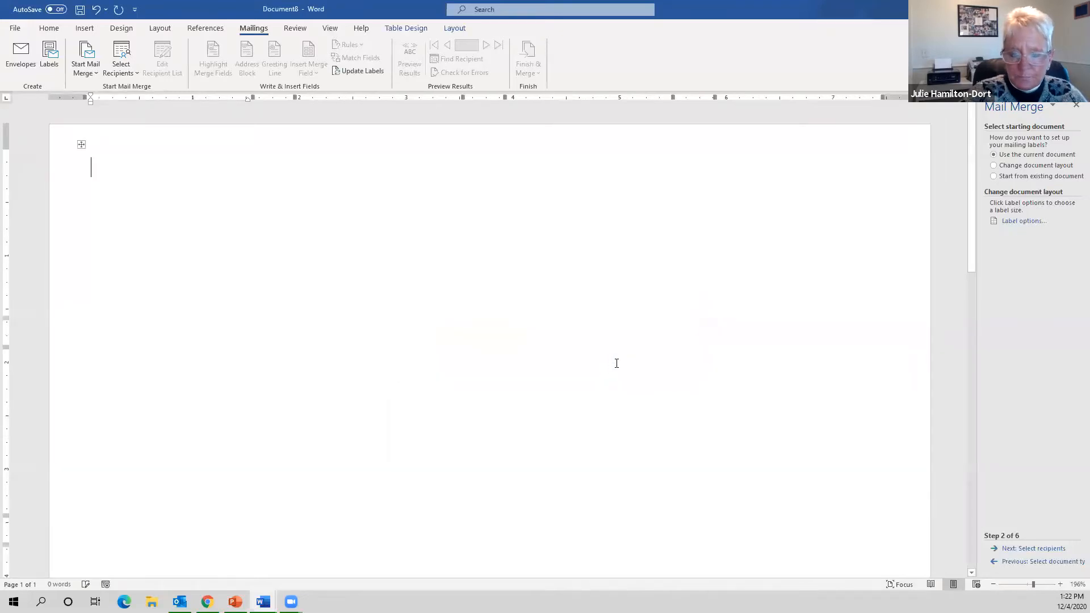
pyautogui.click(1040, 549)
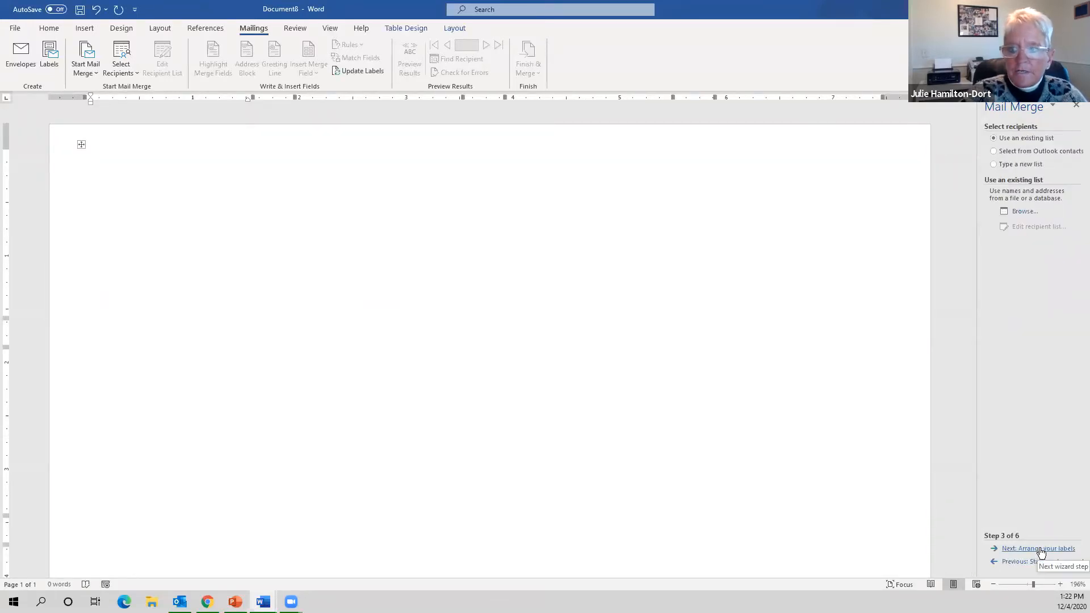
pyautogui.click(1024, 212)
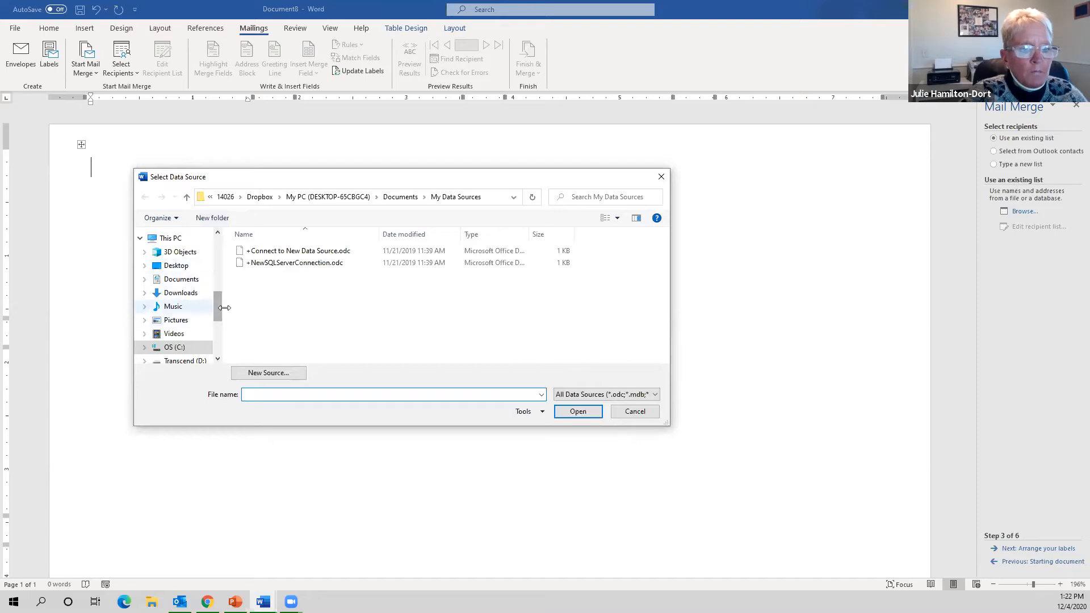
pyautogui.scroll(5, 212, 306)
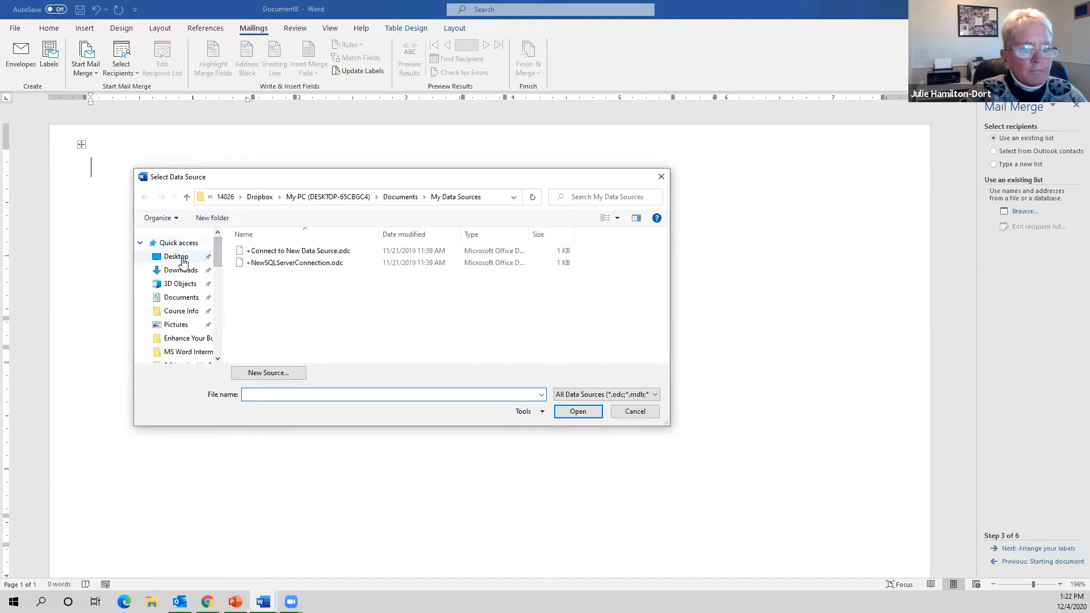
pyautogui.click(177, 257)
pyautogui.scroll(-3, 417, 300)
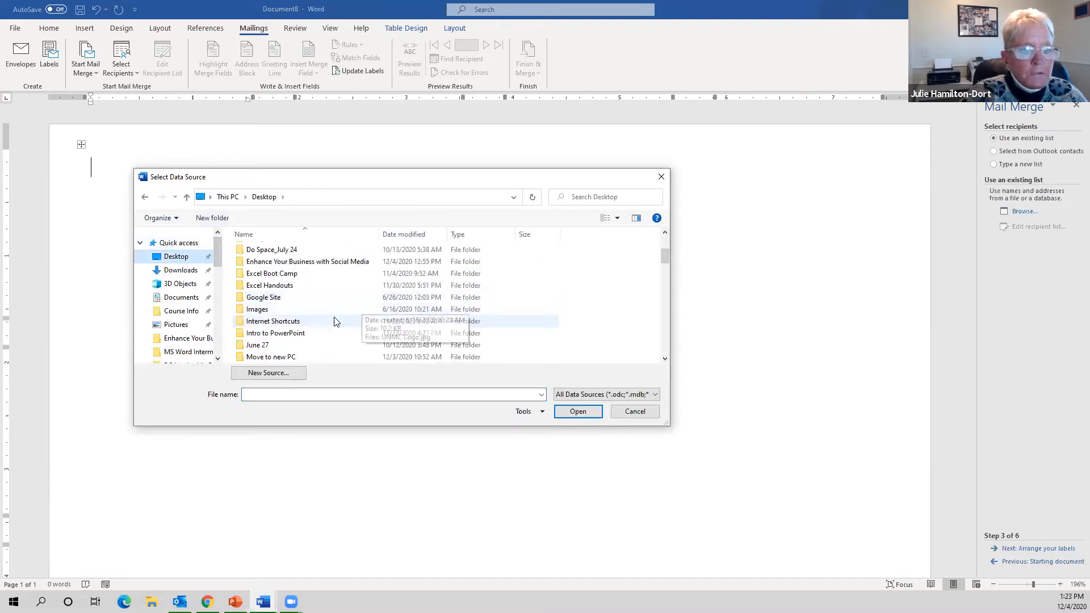
pyautogui.scroll(-1, 341, 307)
pyautogui.doubleClick(307, 345)
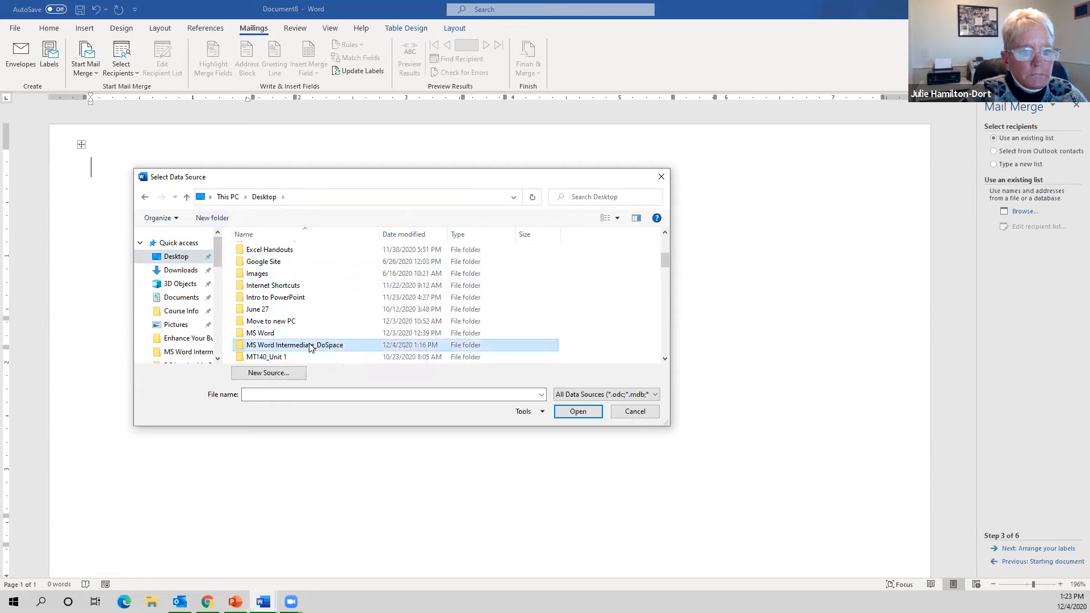
pyautogui.doubleClick(297, 253)
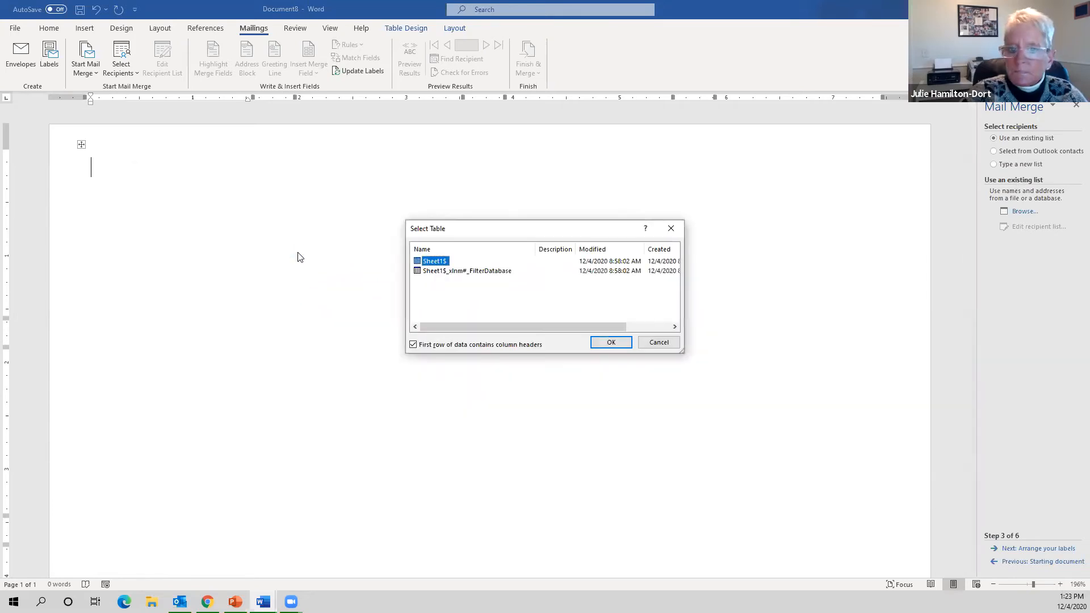
pyautogui.click(415, 346)
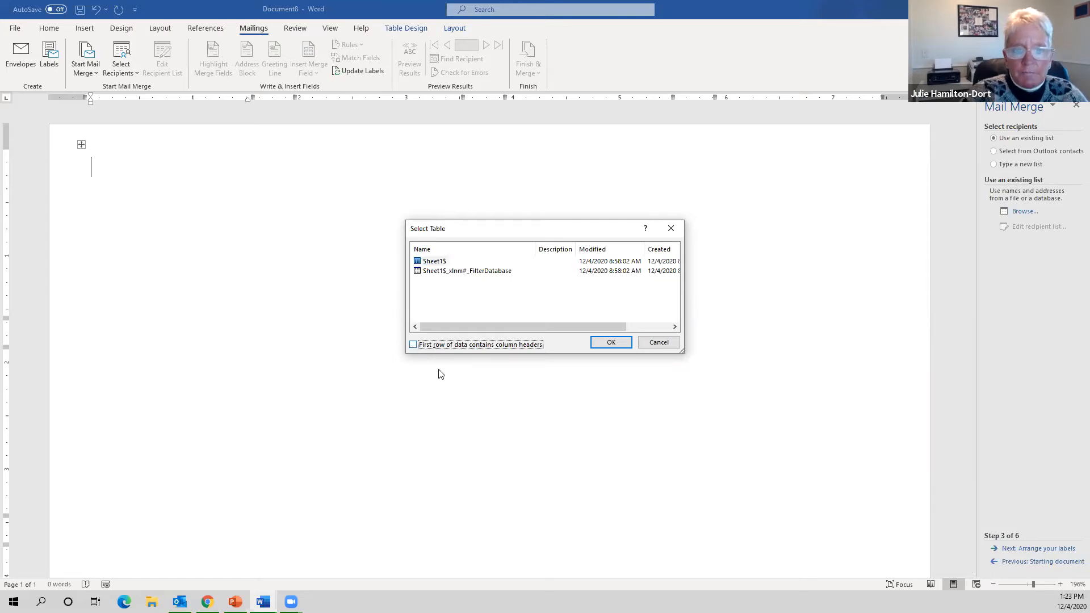
pyautogui.click(413, 345)
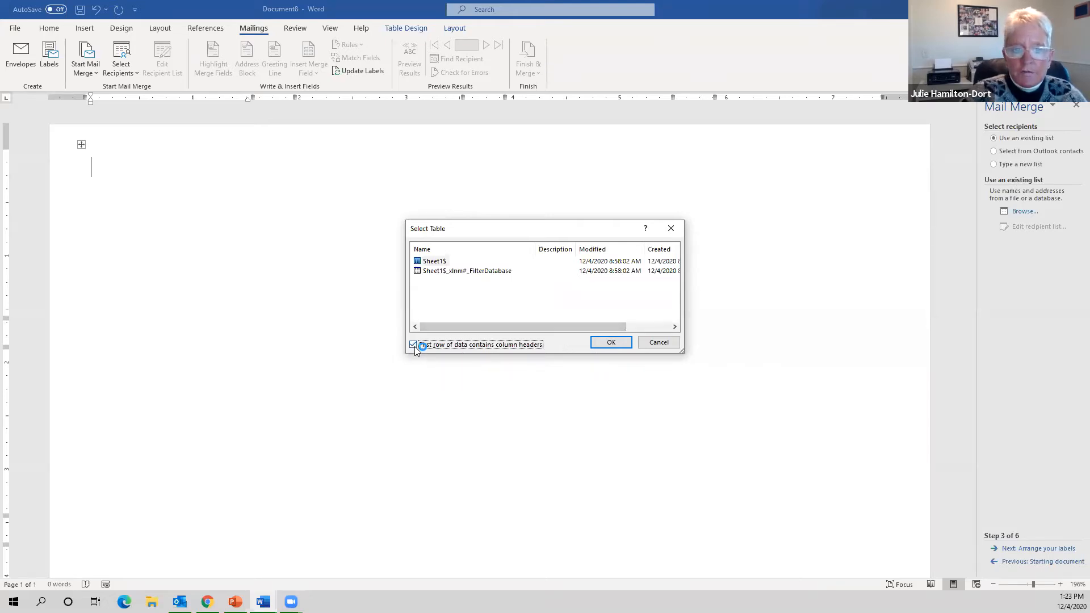
pyautogui.click(612, 343)
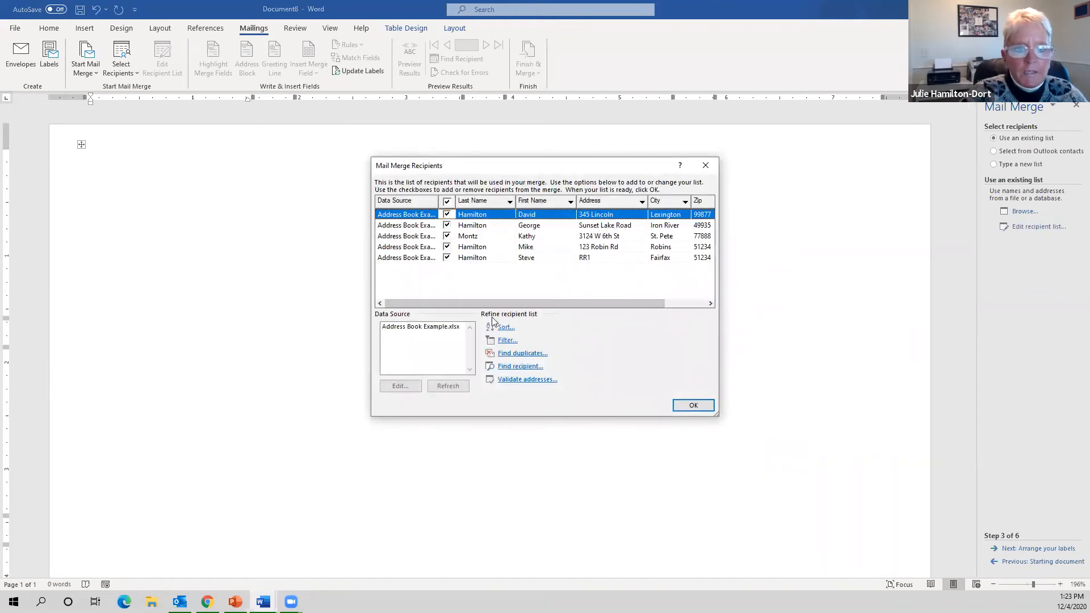
# - Accept the five-recipient list from Address Book Example.xlsx
pyautogui.moveTo(533, 304); pyautogui.dragTo(460, 267)
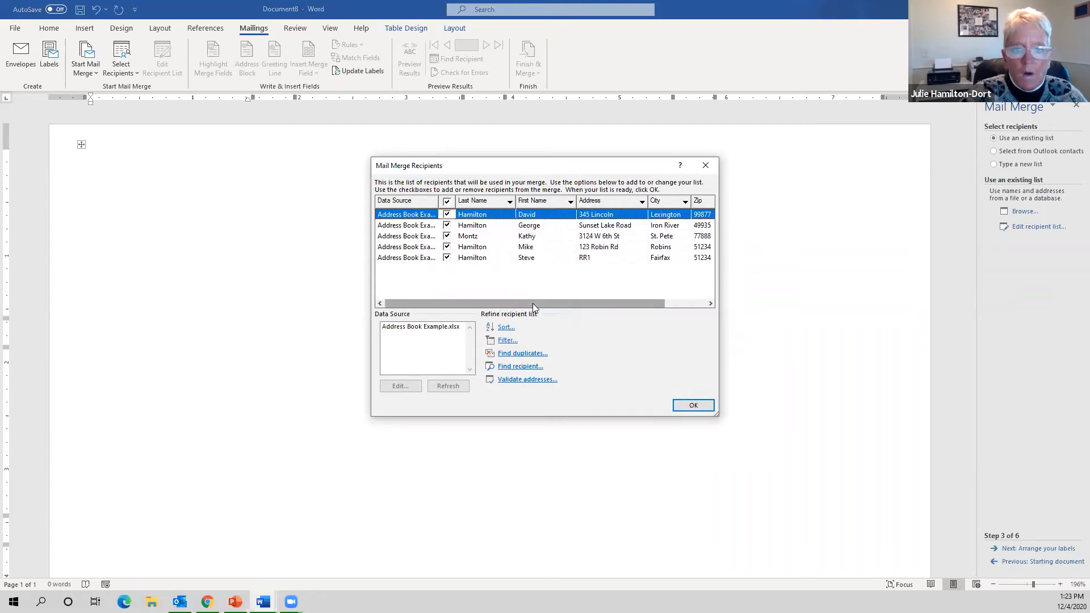
pyautogui.click(679, 407)
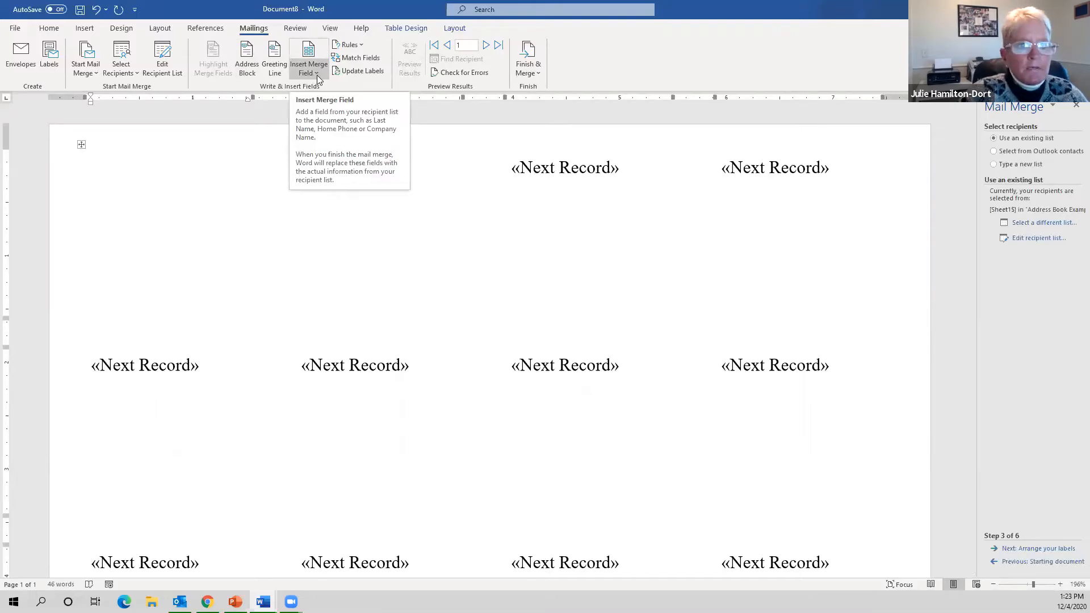
# - Insert the «First_Name» and «Last_Name» merge fields into the first label
pyautogui.click(317, 75)
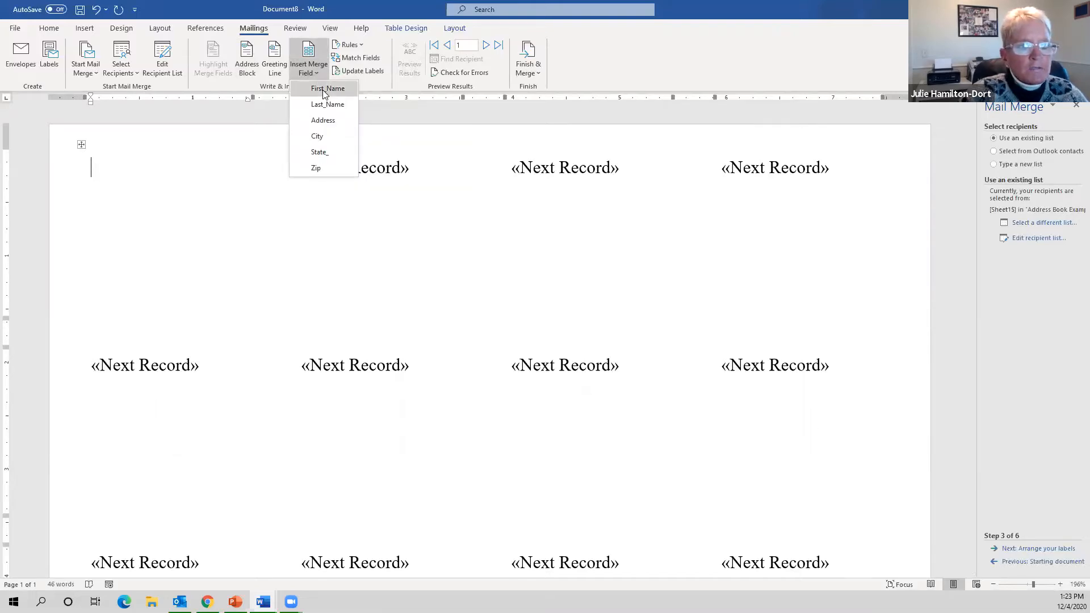
pyautogui.click(324, 91)
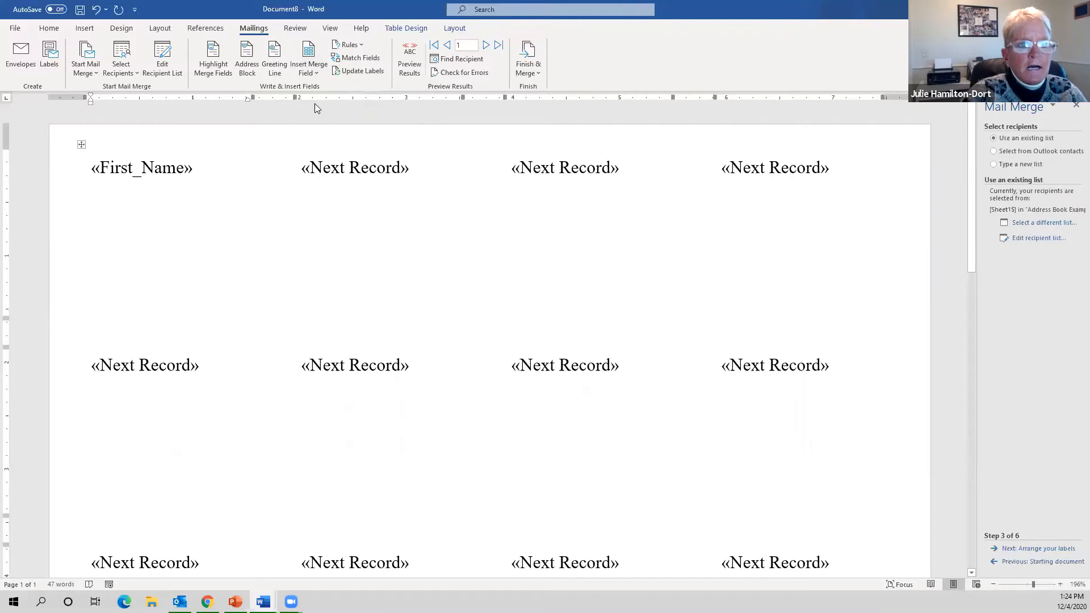
pyautogui.click(318, 73)
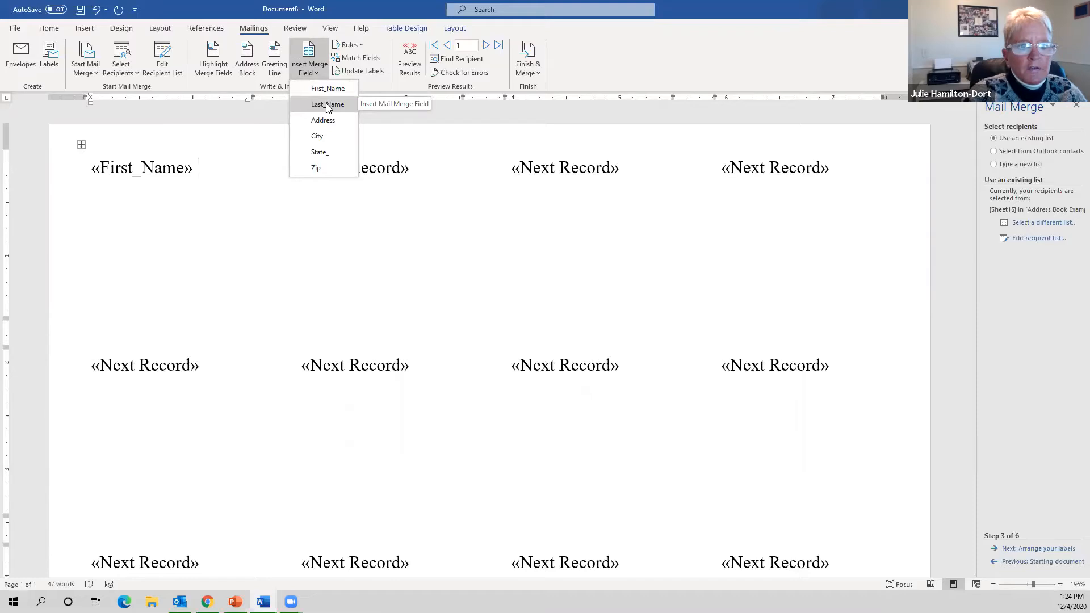
pyautogui.click(327, 105)
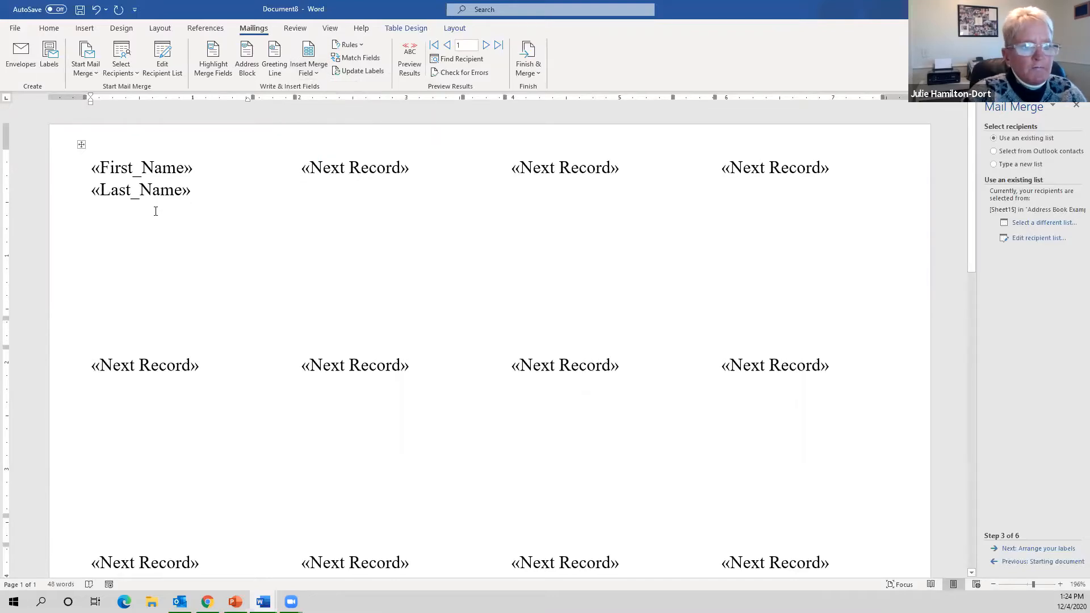
# - Shrink the name fields to 8-point text
pyautogui.click(84, 176)
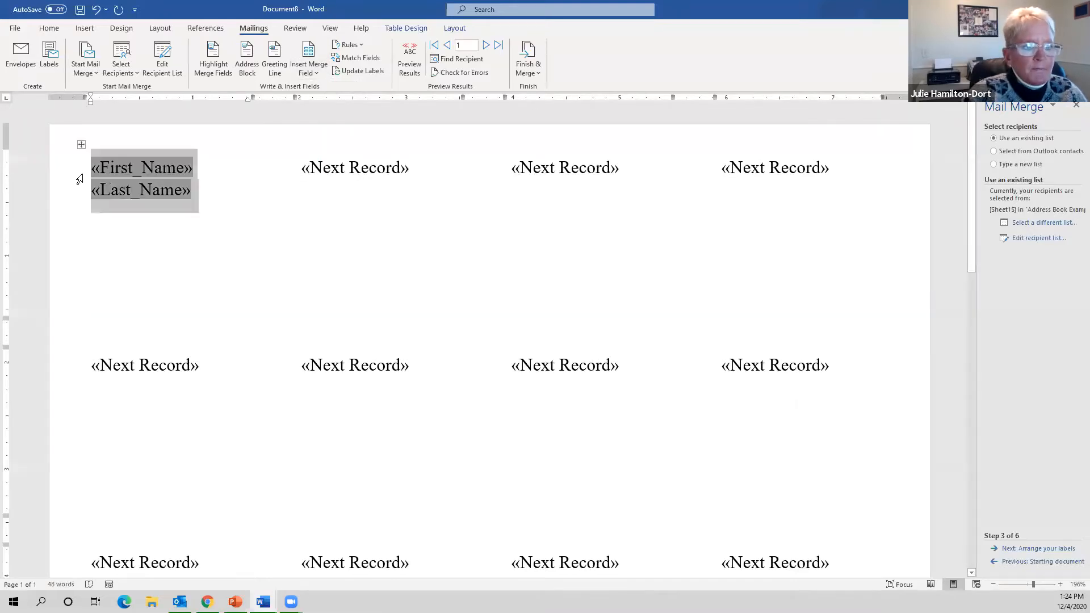
pyautogui.click(49, 29)
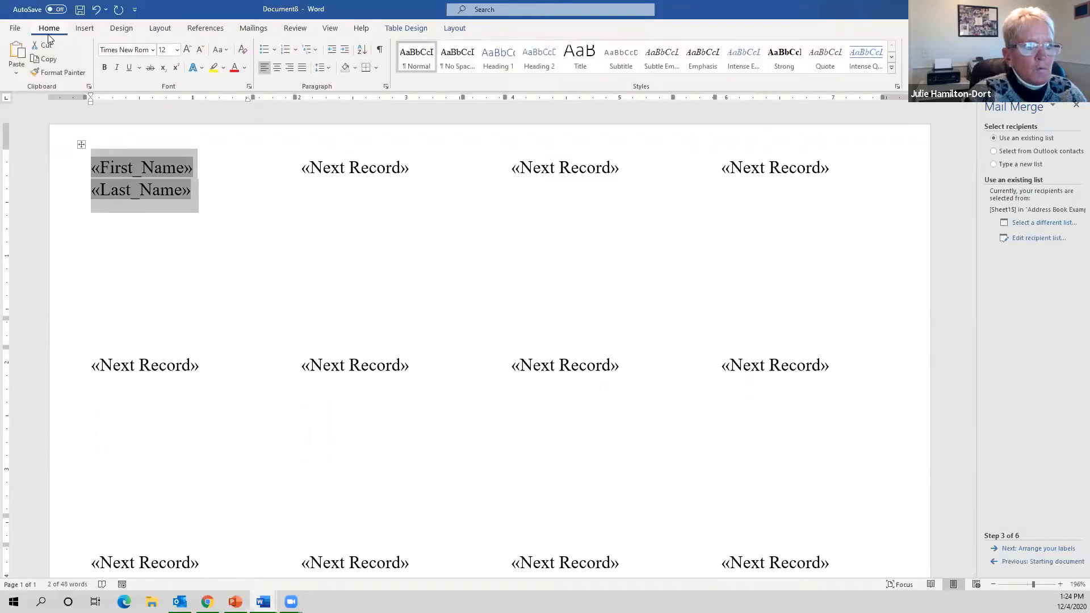
pyautogui.click(202, 51)
pyautogui.click(202, 52)
pyautogui.click(203, 51)
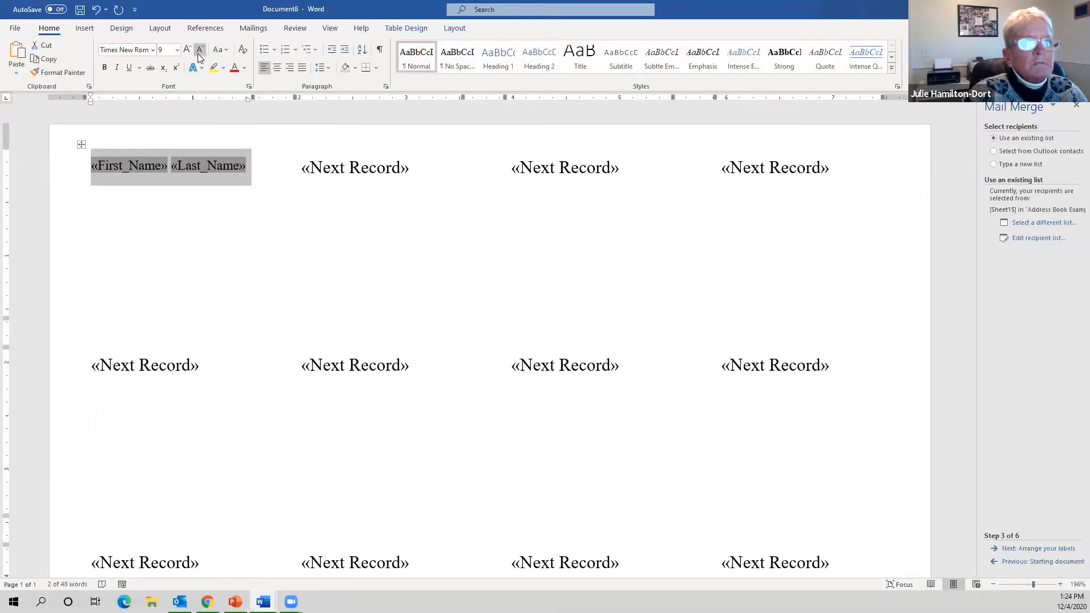
pyautogui.click(202, 50)
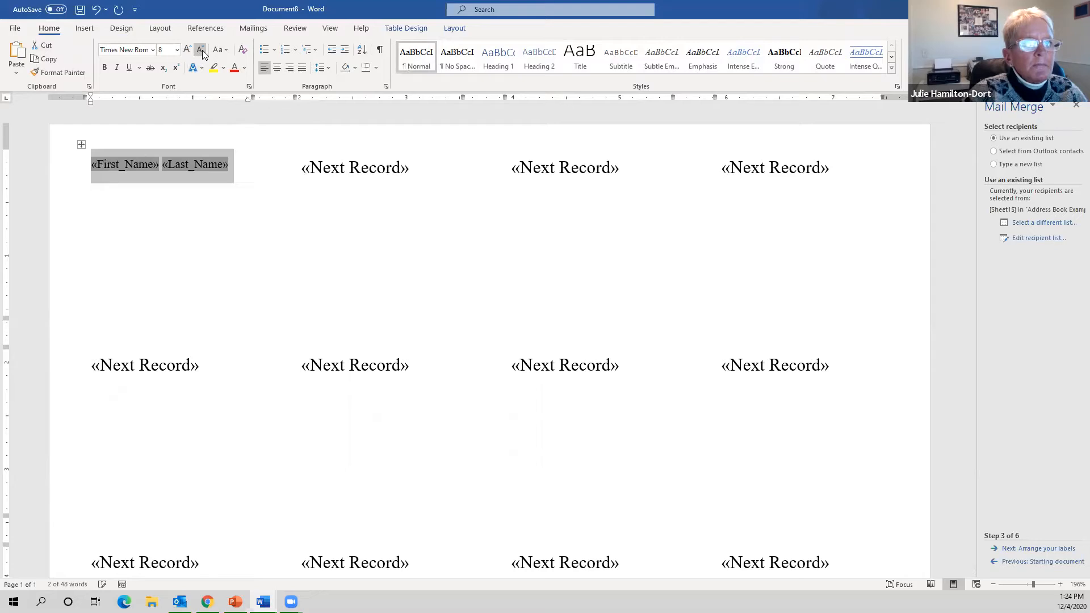
pyautogui.click(238, 172)
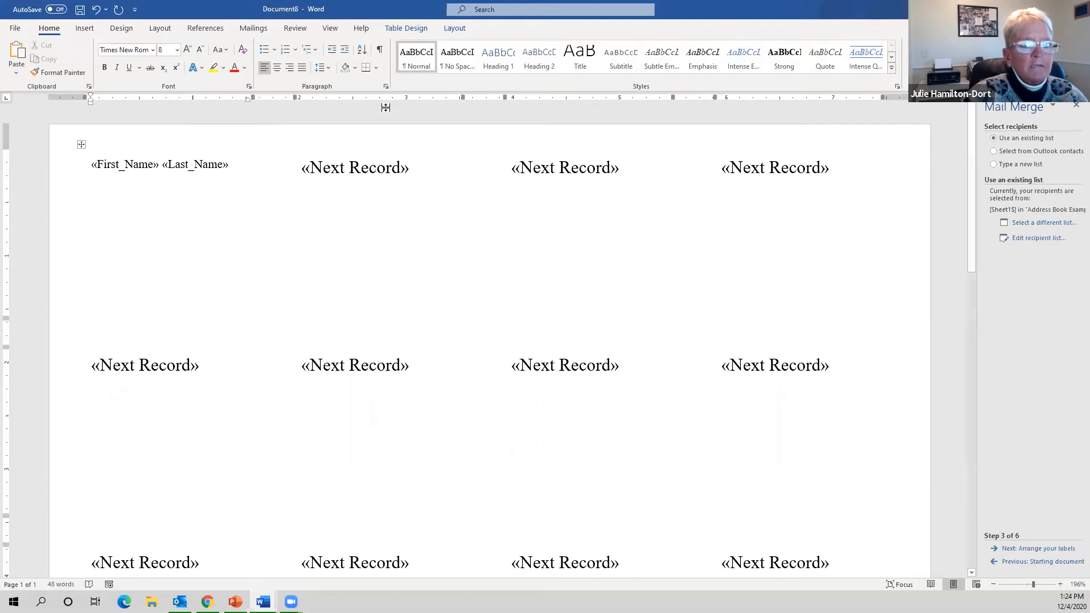
# - Add the «Address» merge field on the label's second line
pyautogui.click(254, 27)
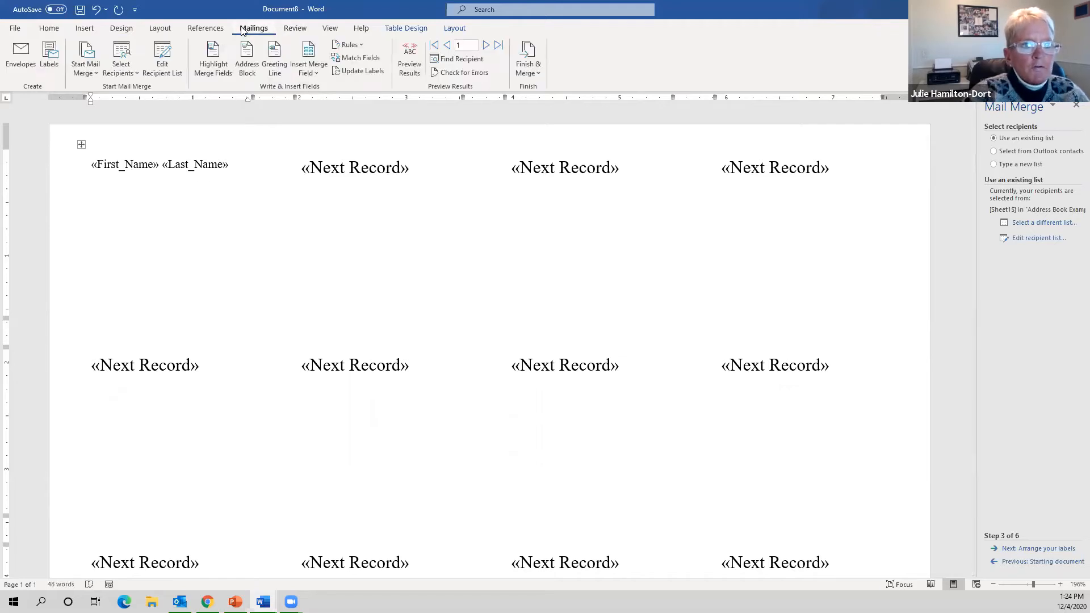
pyautogui.click(313, 73)
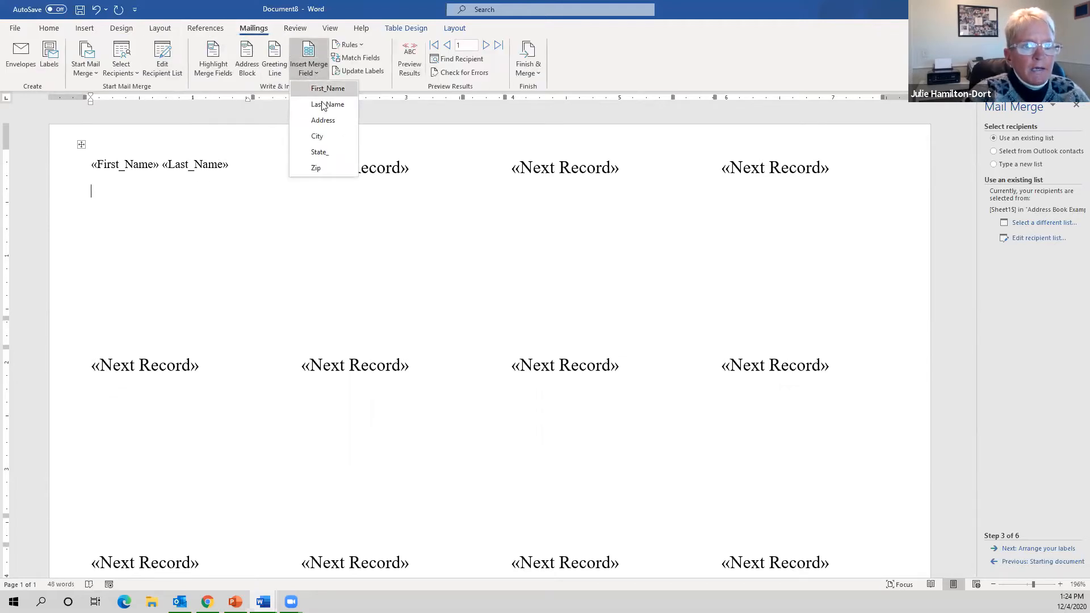
pyautogui.click(324, 117)
pyautogui.press('Return')
# - Add a «City», «State_» «Zip» third line and advance to arranging the labels
pyautogui.click(313, 72)
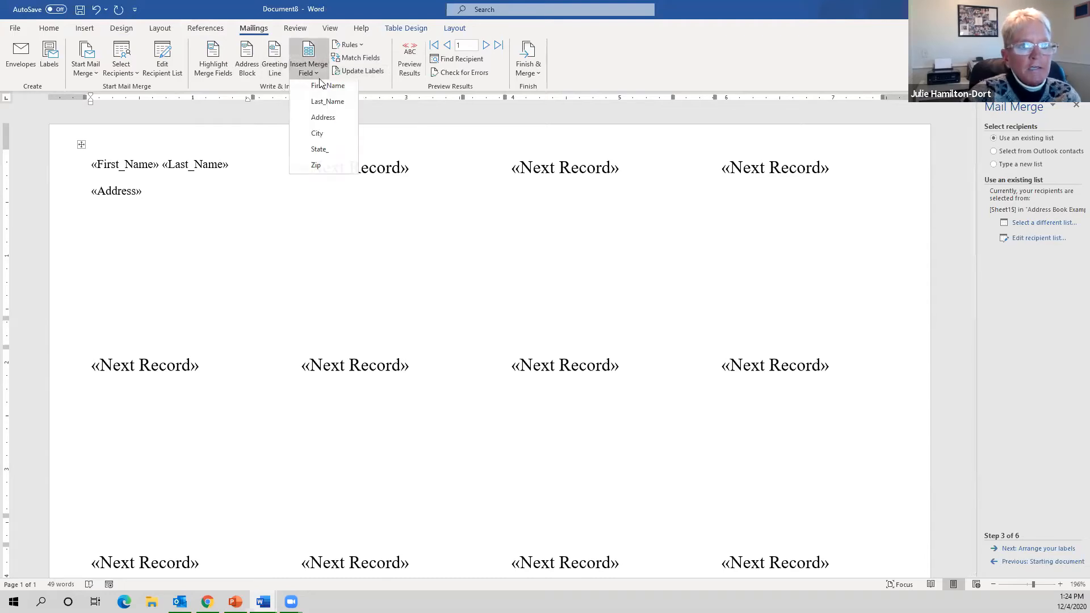
pyautogui.click(327, 135)
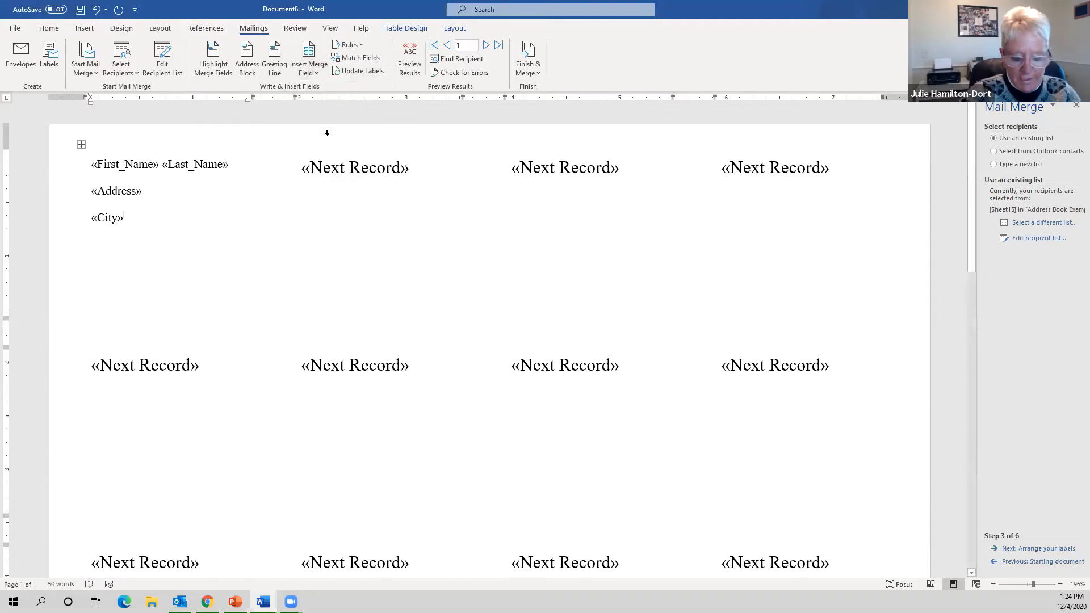
pyautogui.write(',')
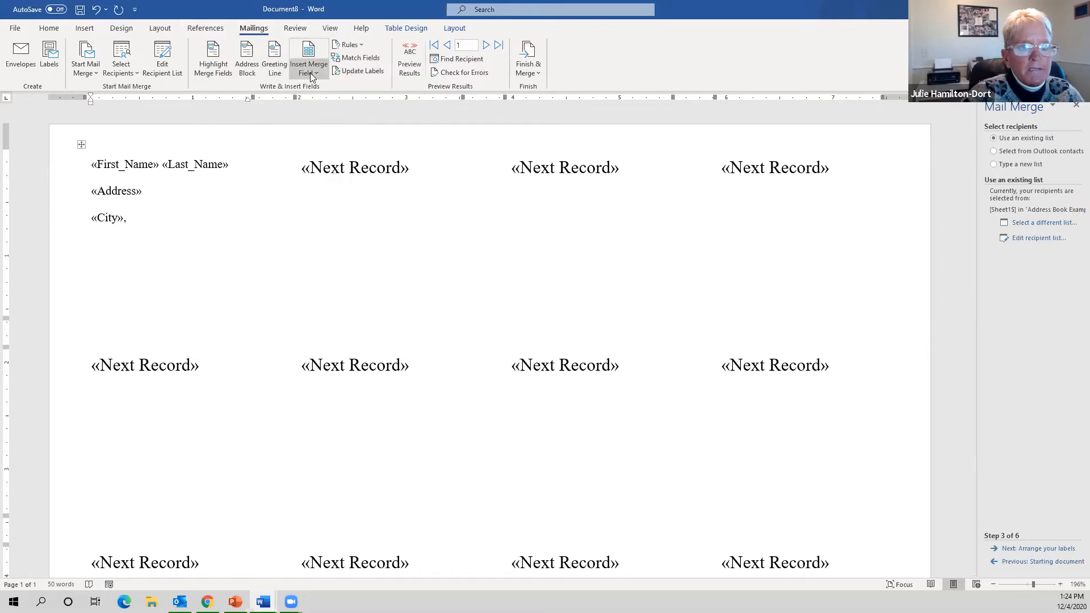
pyautogui.click(311, 73)
pyautogui.click(321, 149)
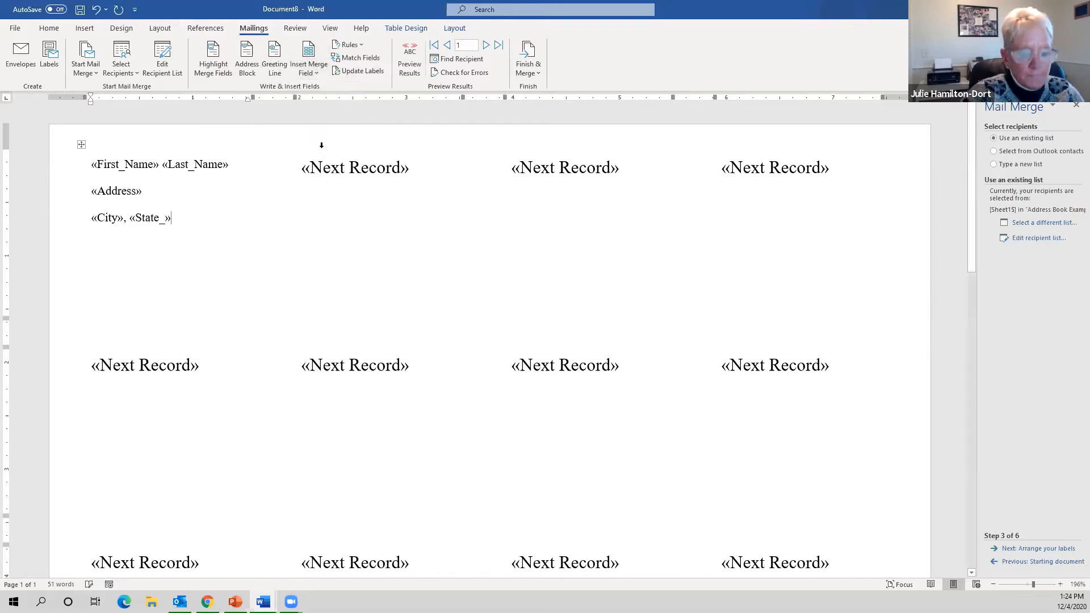
pyautogui.click(313, 71)
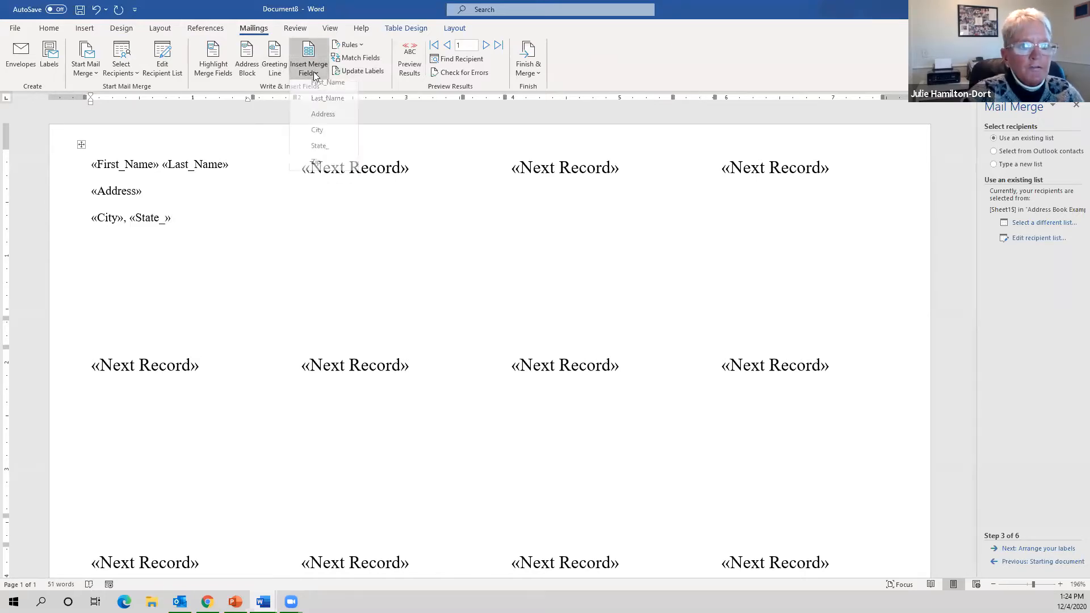
pyautogui.click(330, 166)
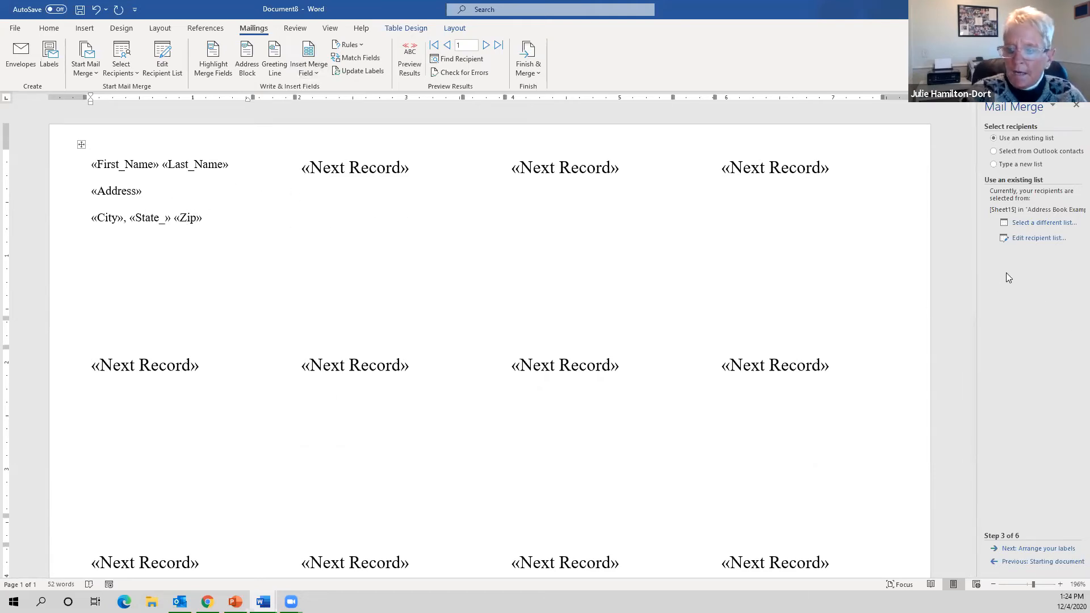
pyautogui.click(1068, 549)
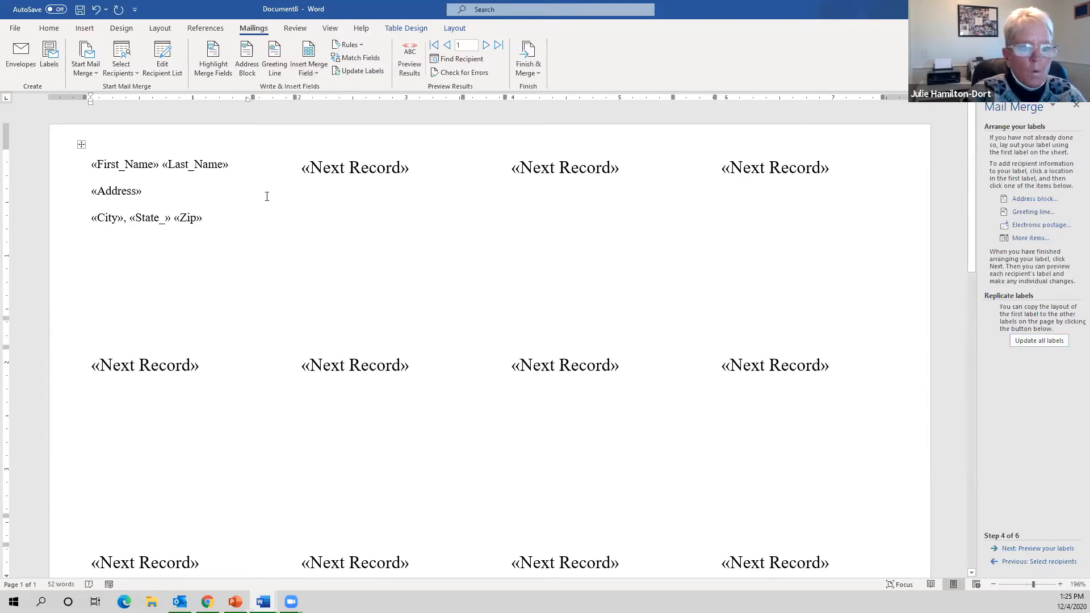
# - Update all labels, preview the five recipients' addresses, and advance to step 6 of the merge
pyautogui.click(1052, 341)
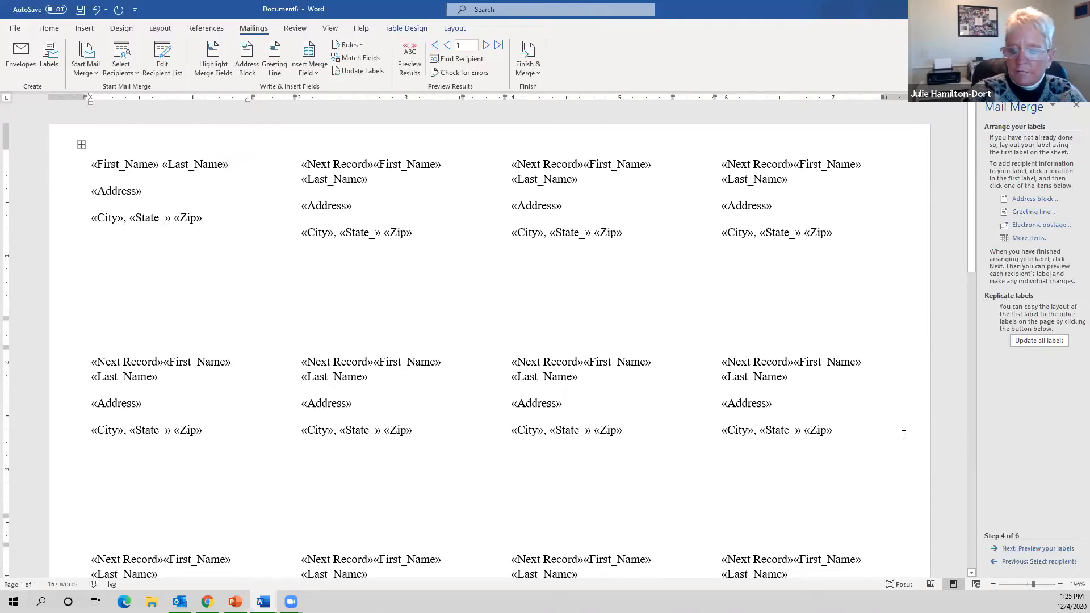
pyautogui.click(1061, 549)
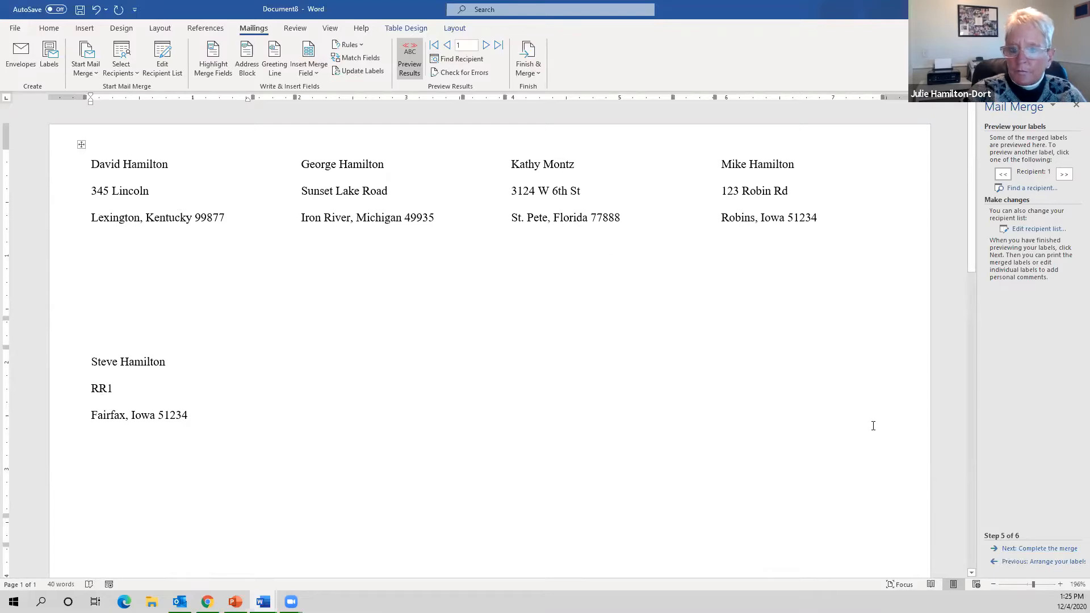
pyautogui.click(1029, 549)
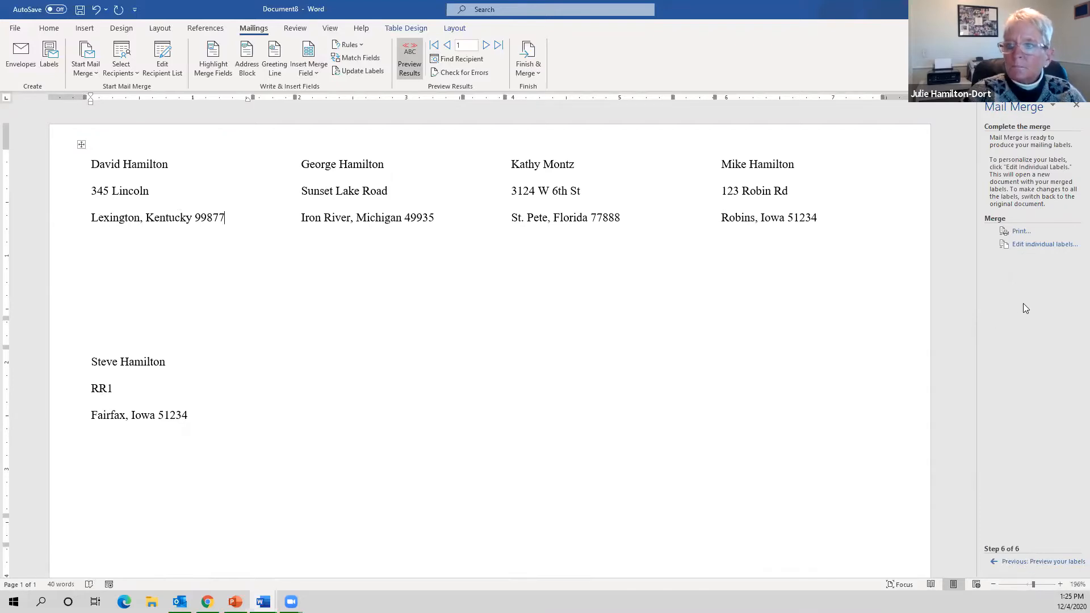
pyautogui.click(1031, 245)
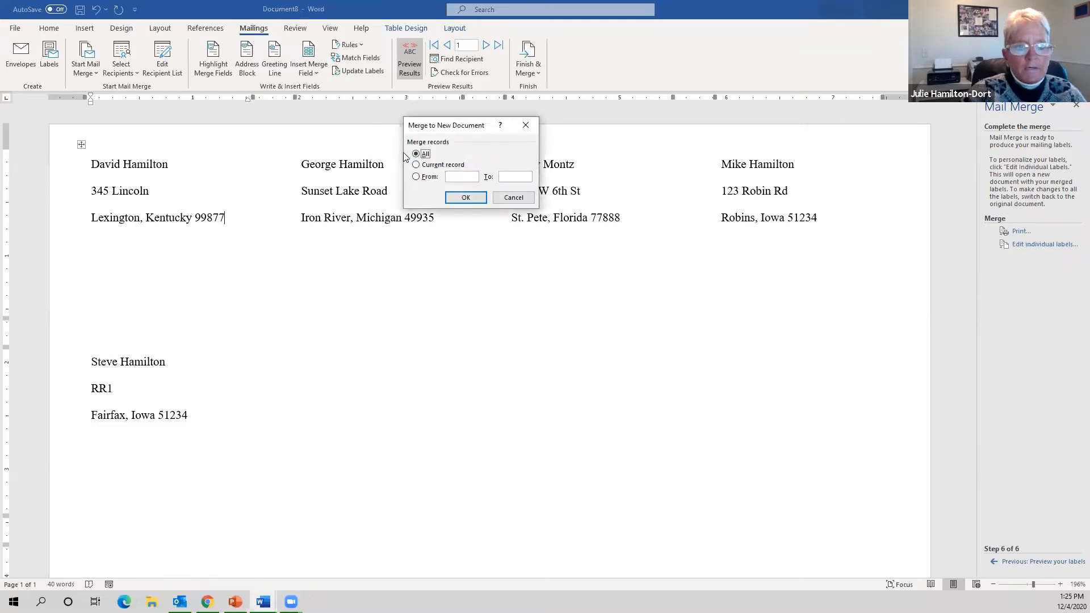
pyautogui.click(464, 198)
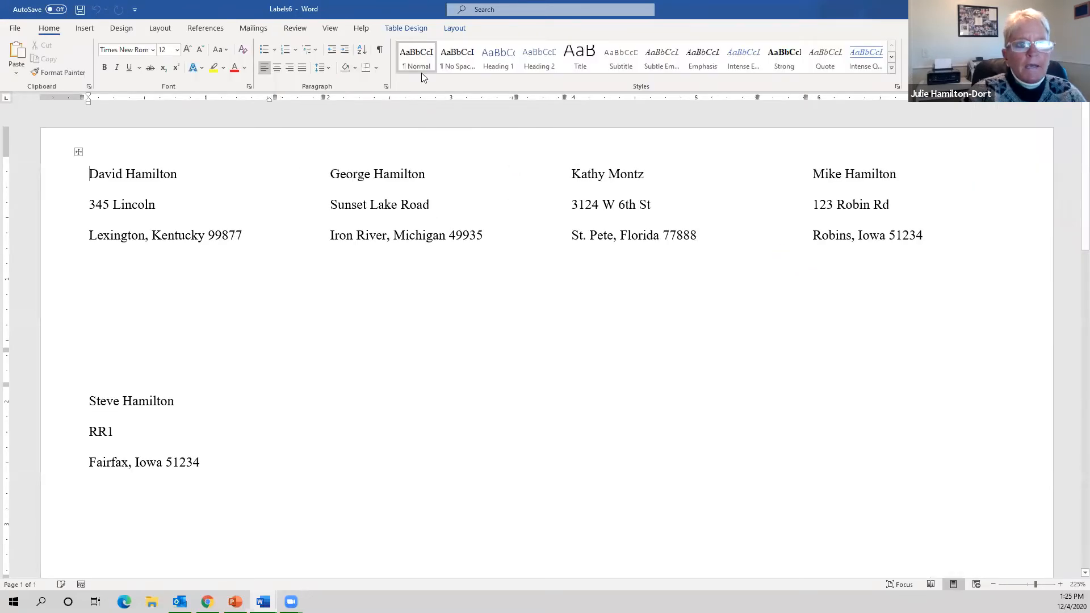
pyautogui.moveTo(375, 12); pyautogui.dragTo(318, 92)
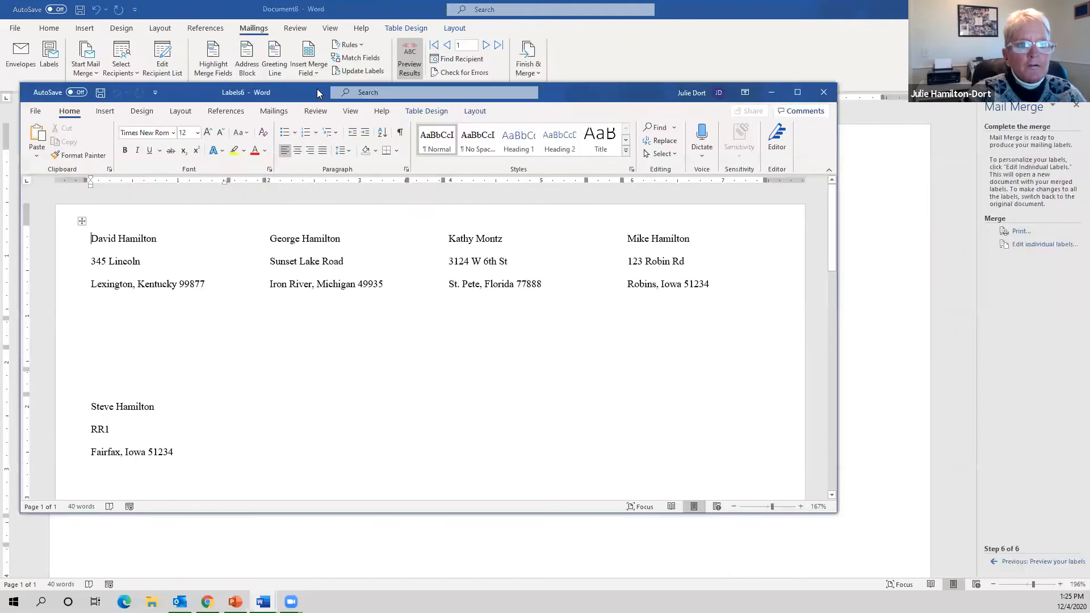
pyautogui.doubleClick(318, 93)
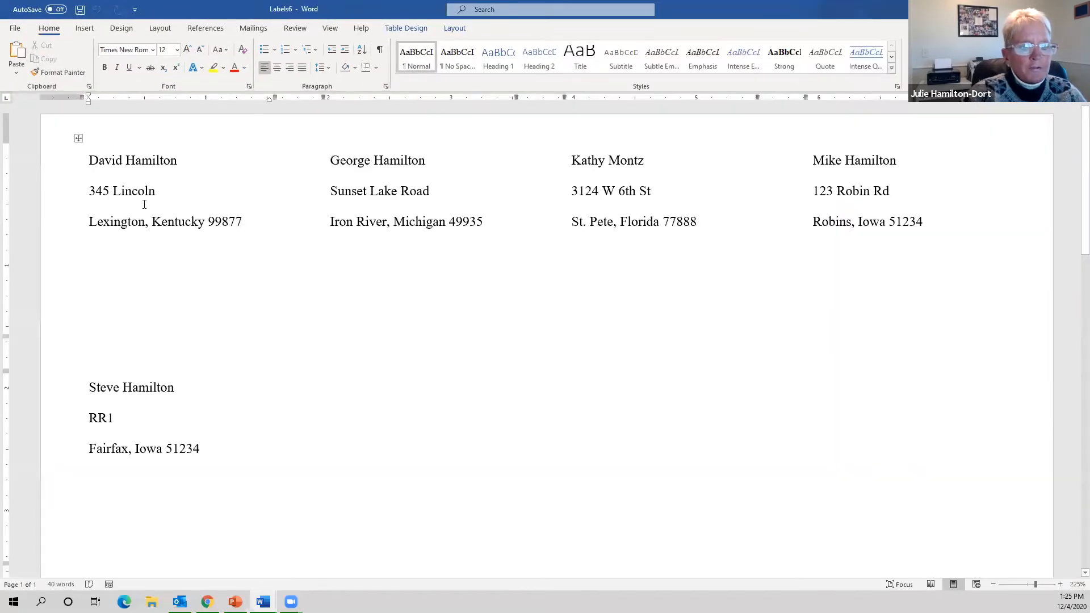
pyautogui.click(257, 221)
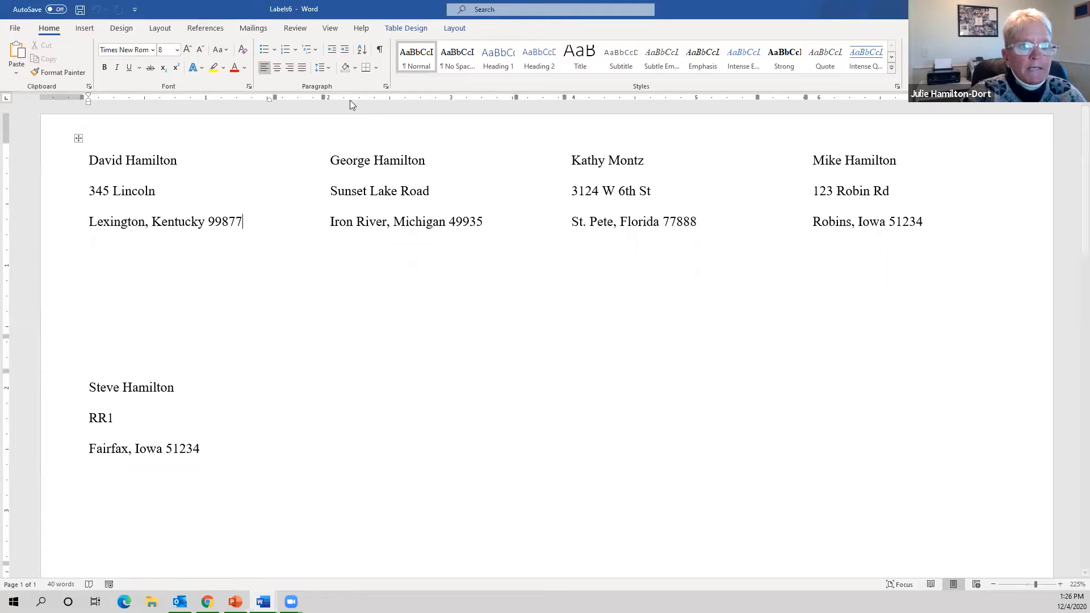
pyautogui.moveTo(163, 372); pyautogui.dragTo(117, 196)
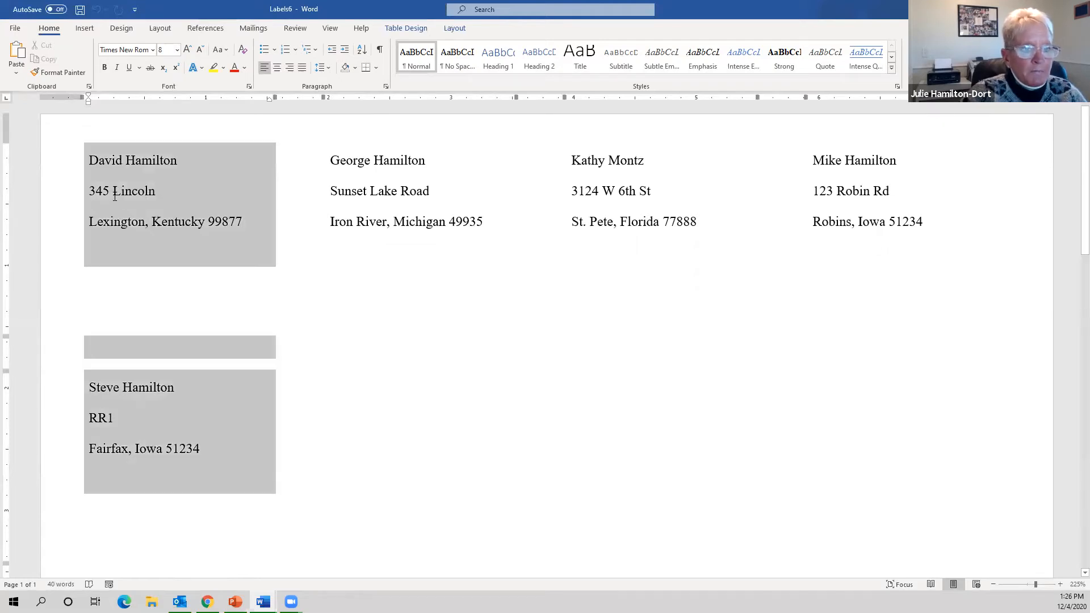
pyautogui.click(461, 67)
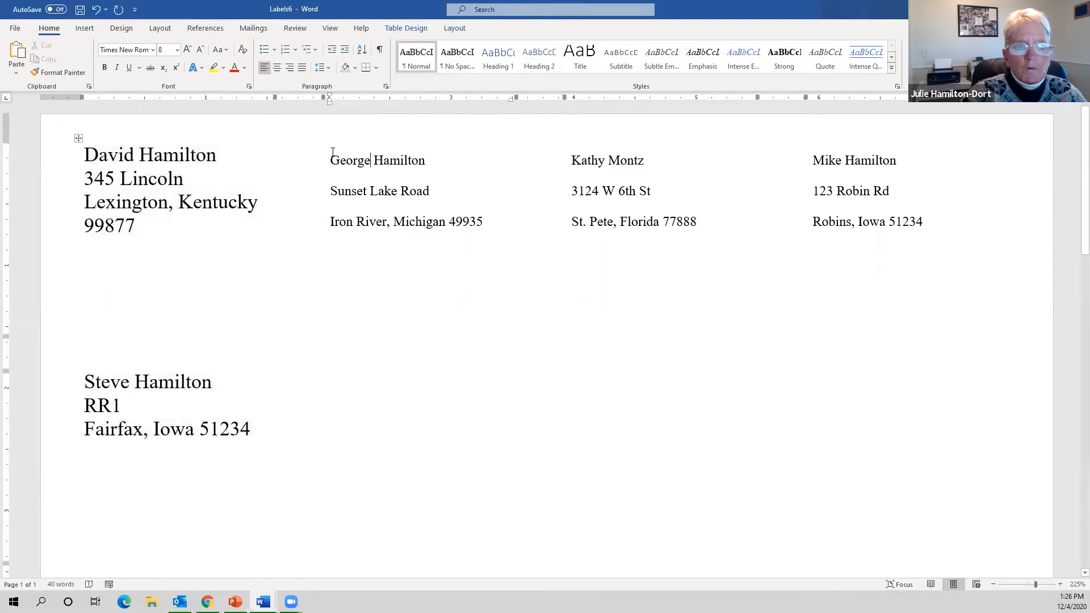
pyautogui.moveTo(335, 156); pyautogui.dragTo(922, 212)
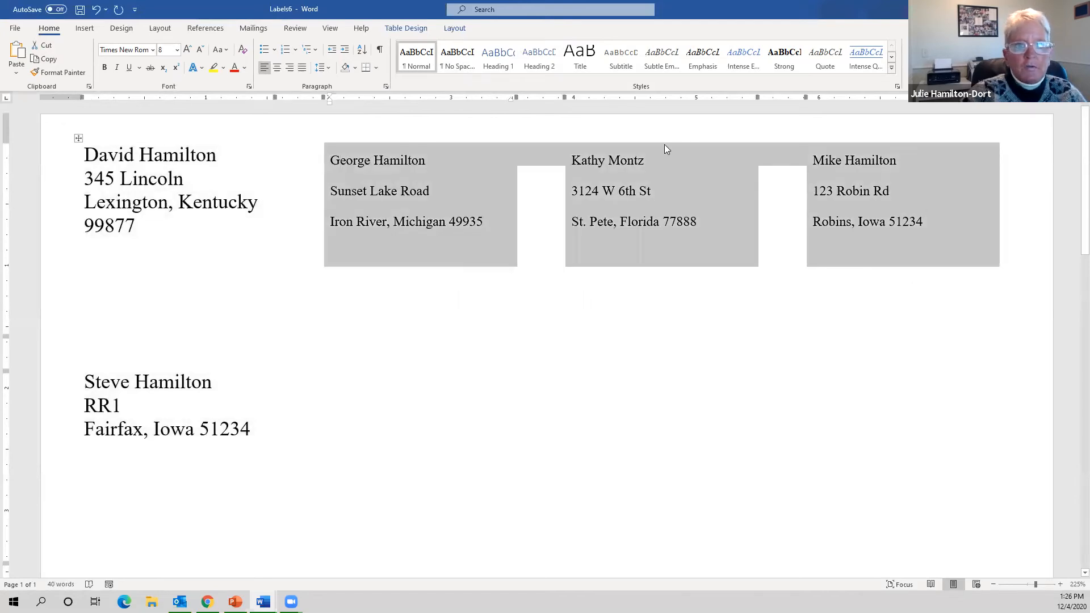
pyautogui.click(457, 57)
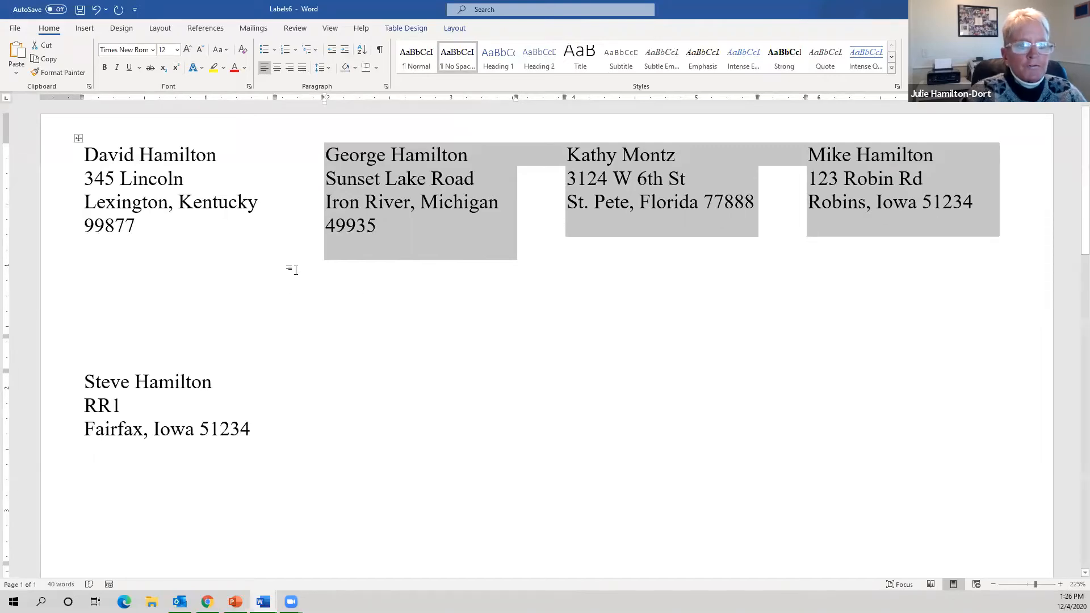
pyautogui.click(156, 232)
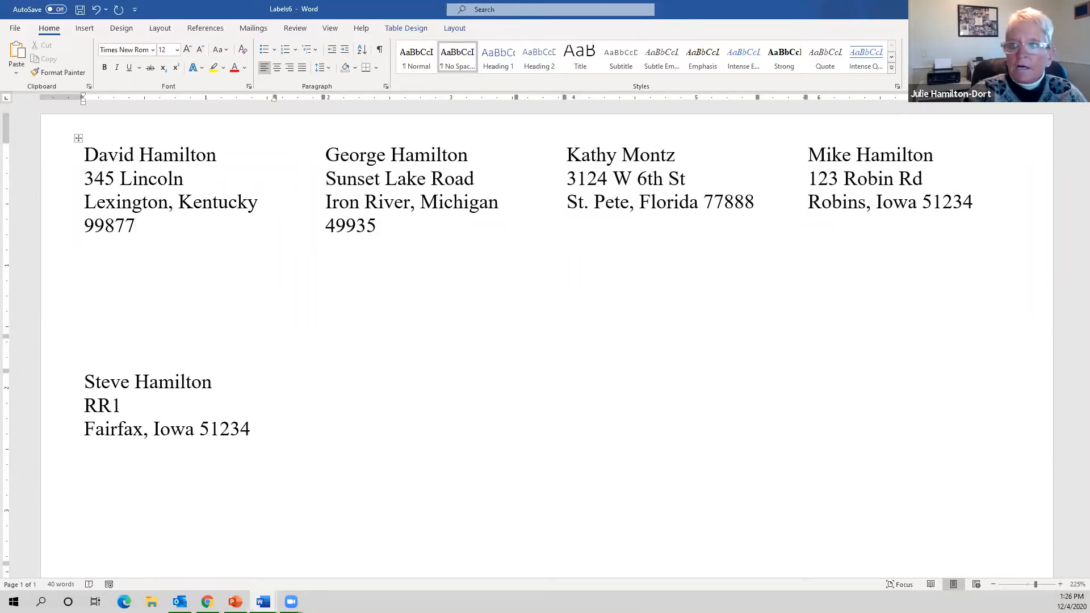
pyautogui.click(1077, 9)
pyautogui.click(585, 364)
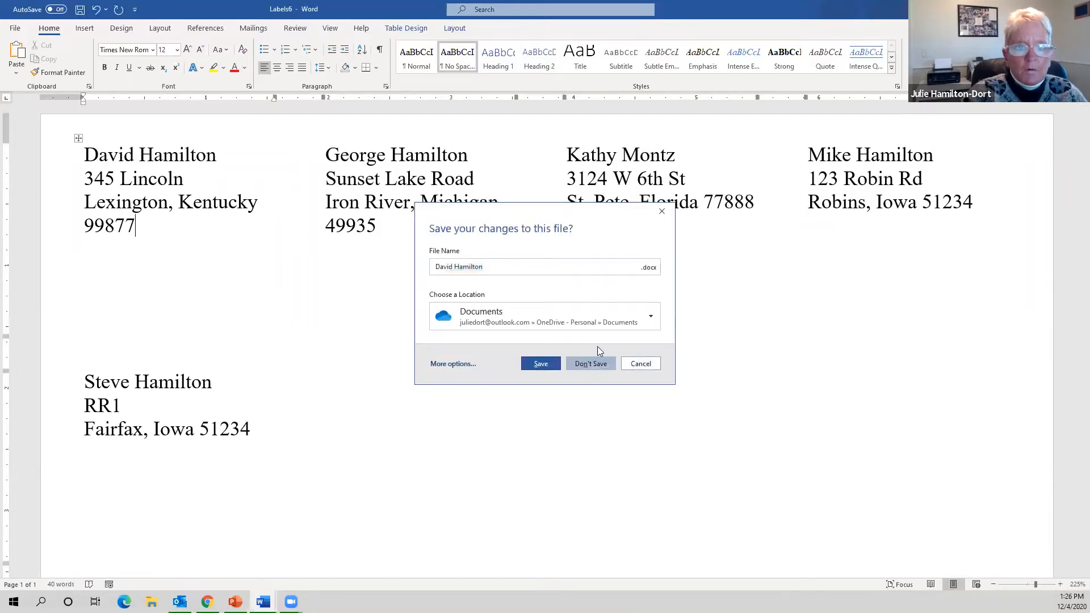
# - Create a new blank document
pyautogui.click(17, 29)
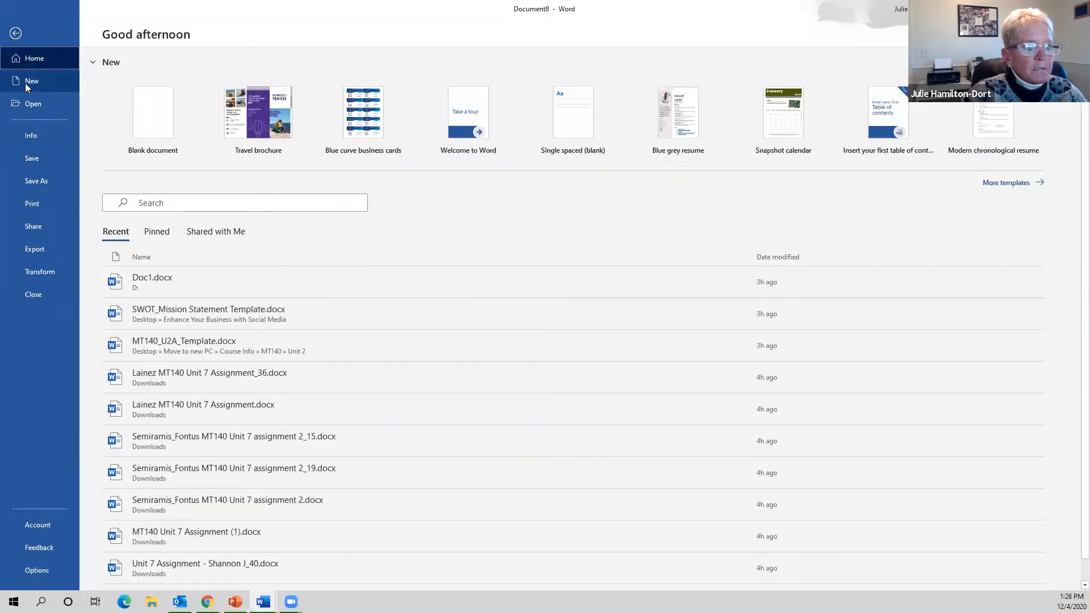
pyautogui.click(25, 83)
pyautogui.click(176, 128)
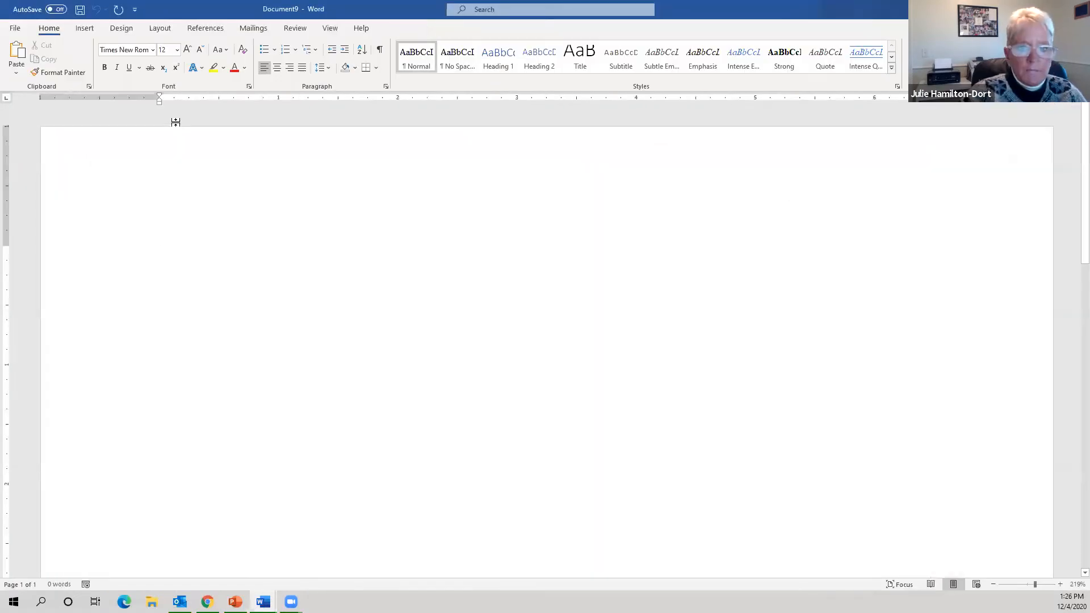
# - Browse the new-document template gallery, including Travel brochure and Blue curve business cards
pyautogui.click(15, 28)
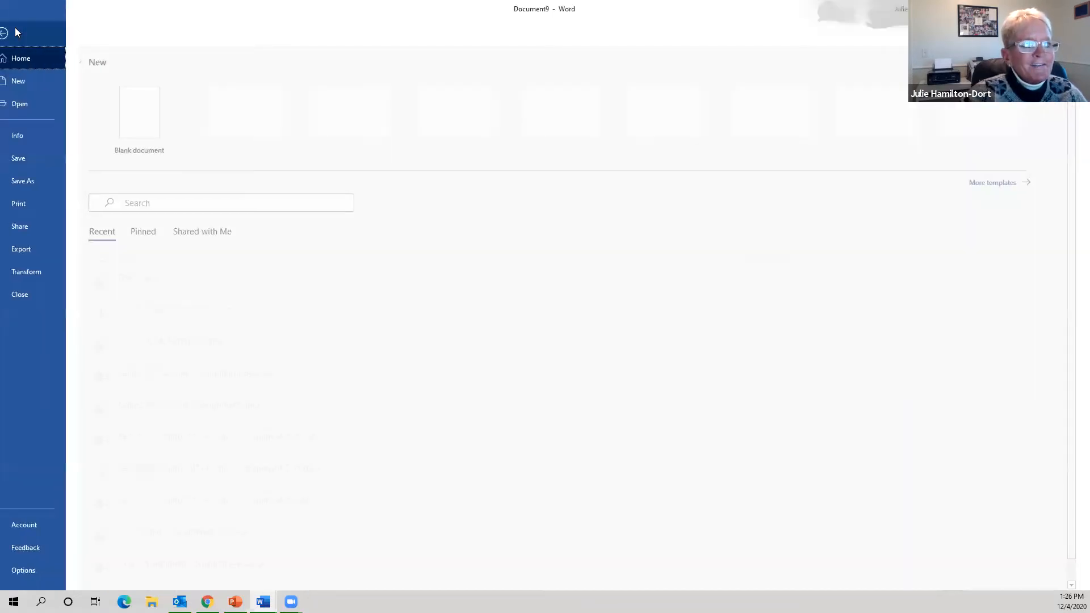
pyautogui.click(24, 80)
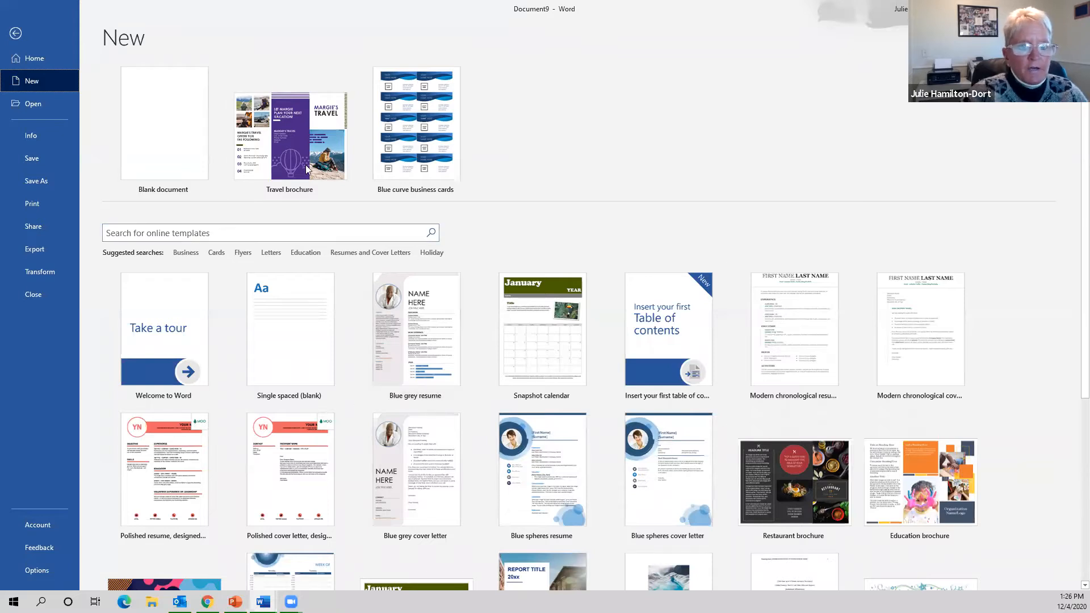
pyautogui.scroll(-4, 754, 416)
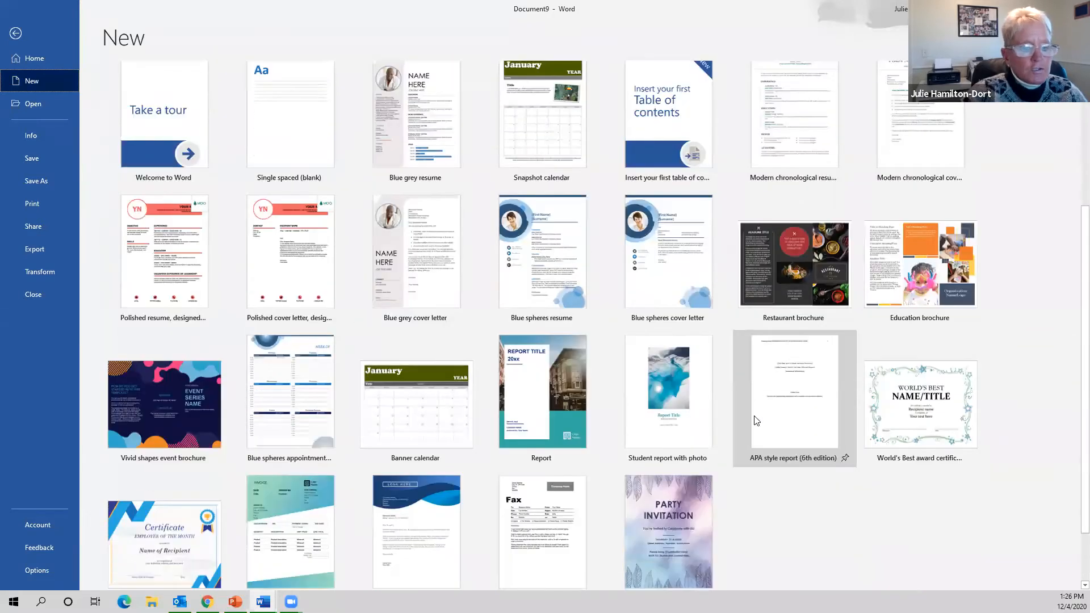
pyautogui.scroll(-1, 754, 420)
pyautogui.scroll(5, 756, 420)
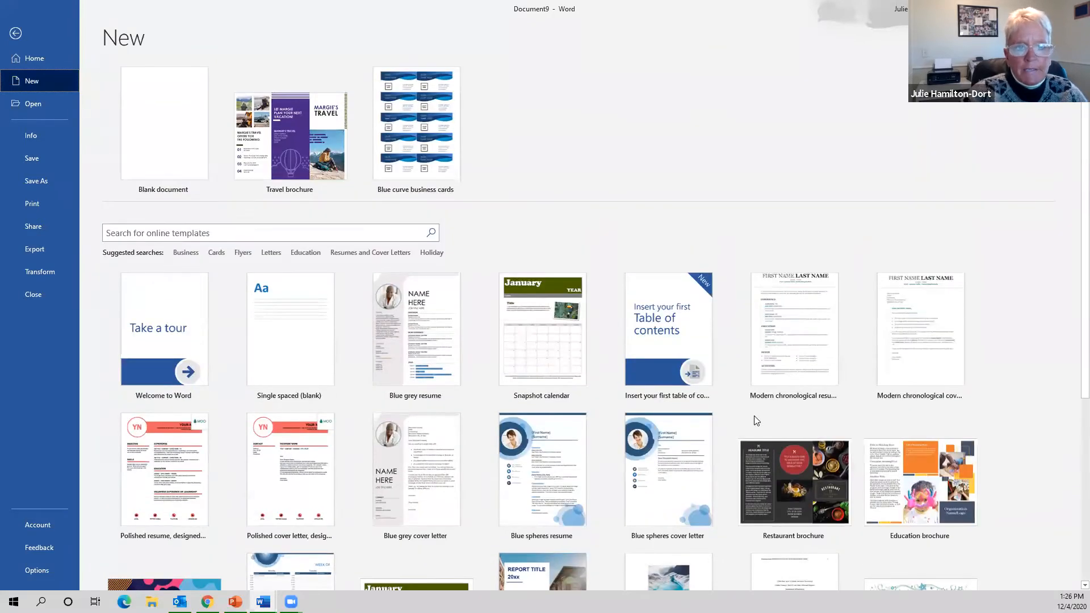
# - Search online templates for 'busine' and preview the Blue curve business cards template
pyautogui.click(310, 233)
pyautogui.write('bu')
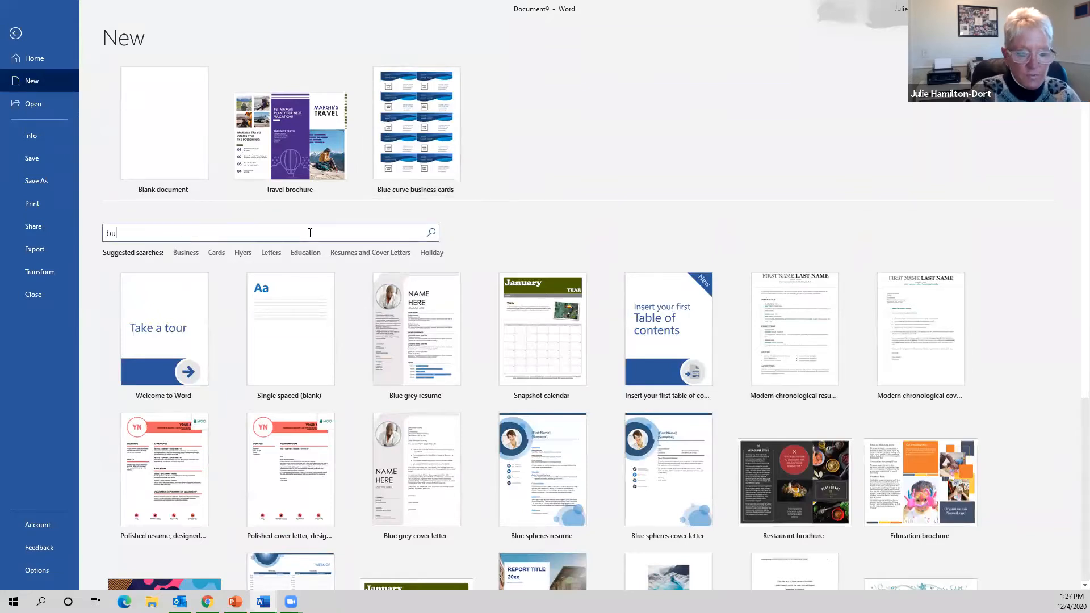
pyautogui.write('siness cards')
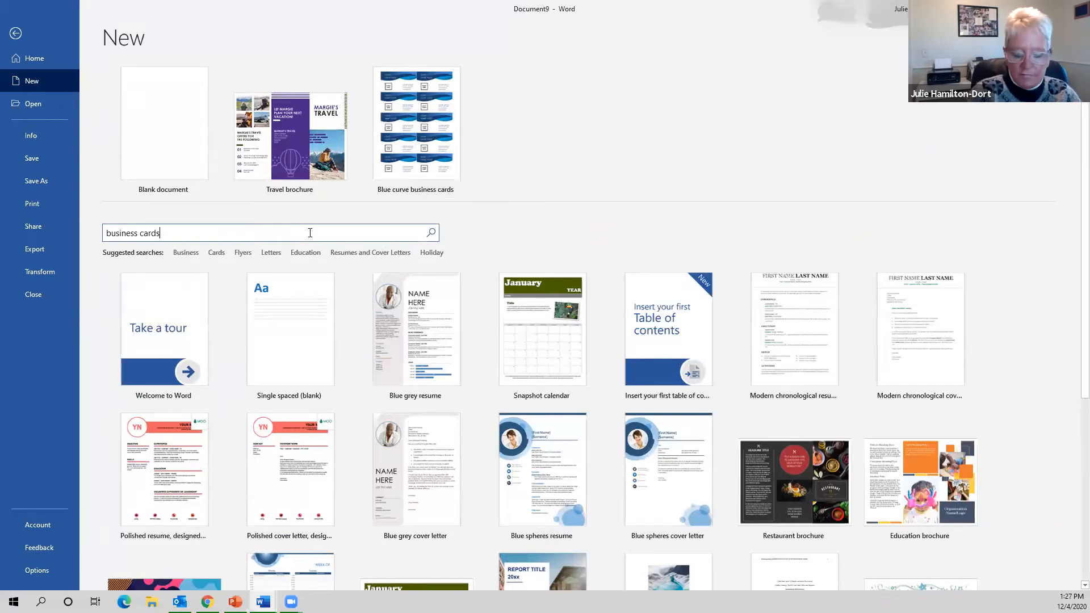
pyautogui.press('Return')
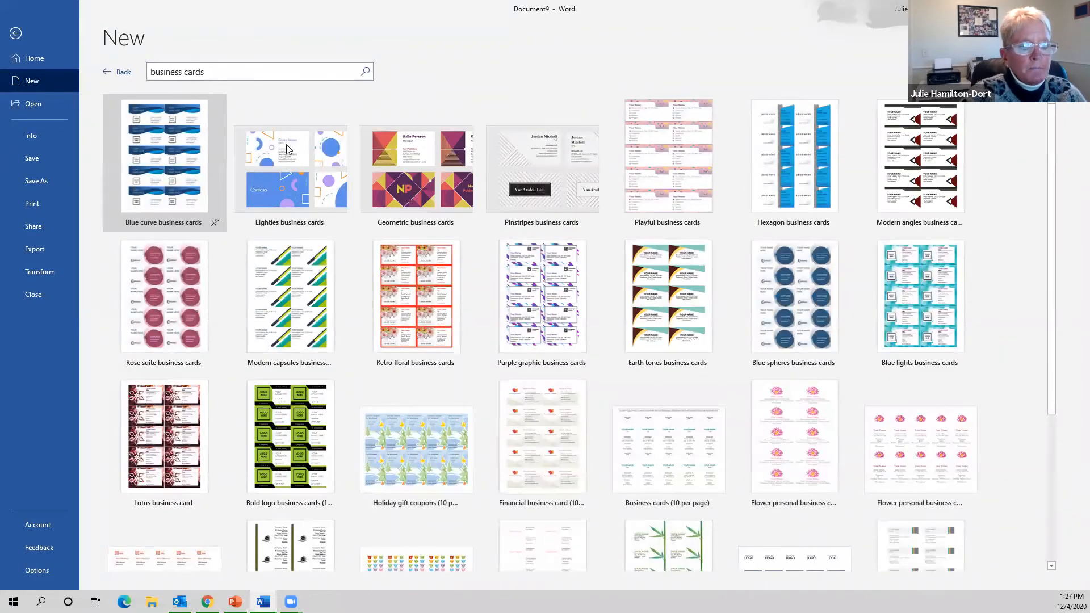
pyautogui.scroll(-3, 740, 321)
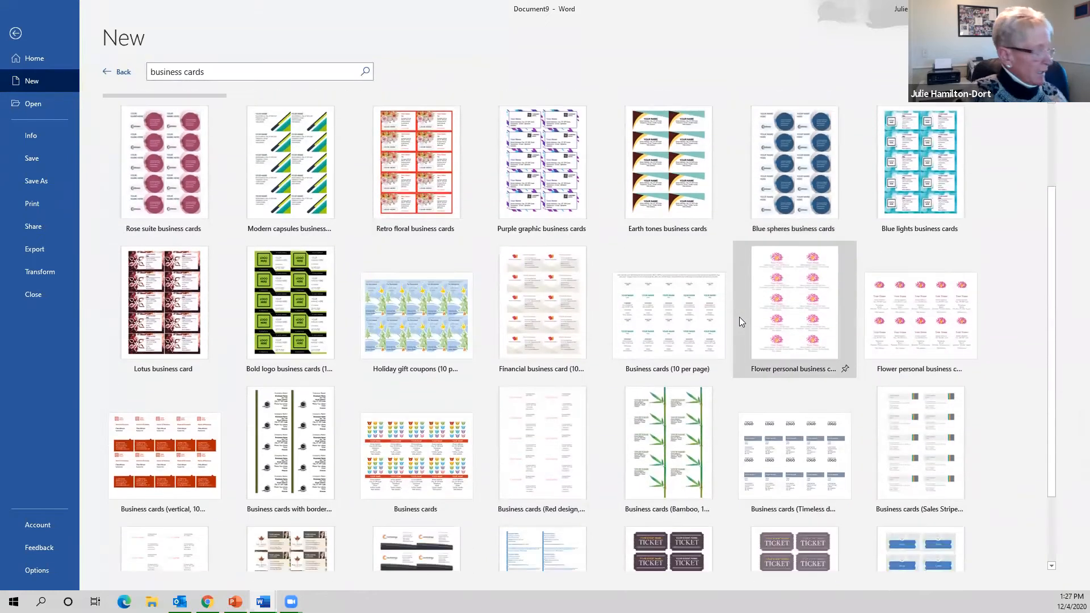
pyautogui.scroll(-1, 656, 304)
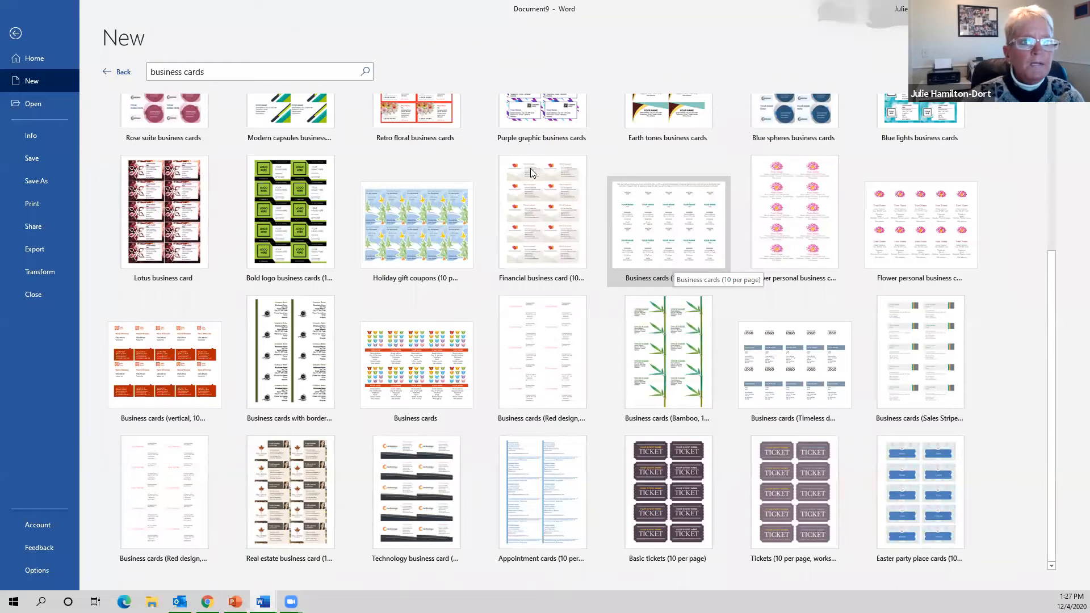
pyautogui.scroll(4, 454, 238)
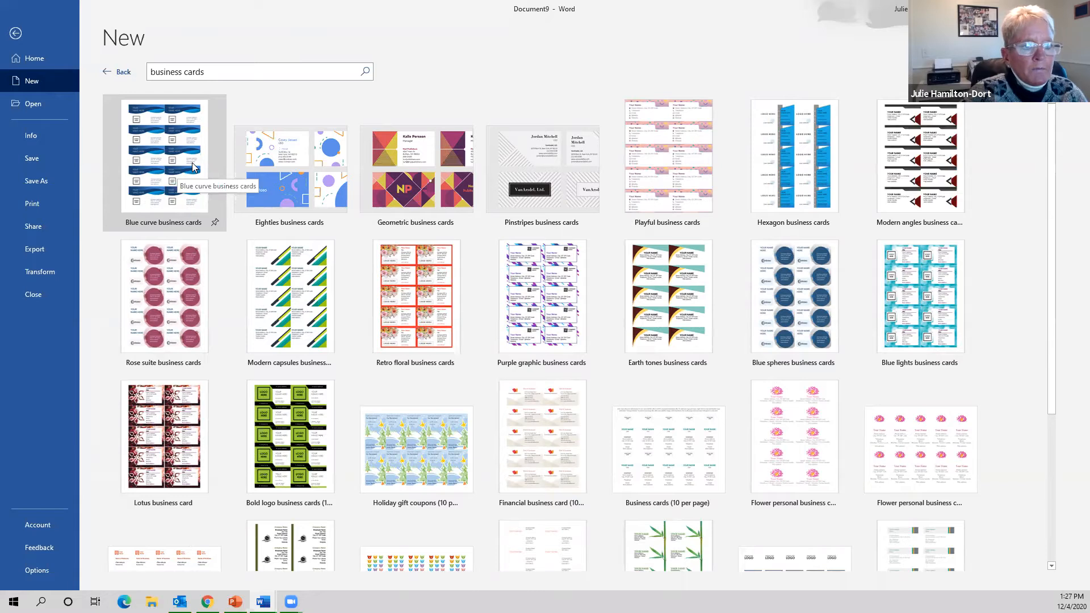
pyautogui.click(192, 165)
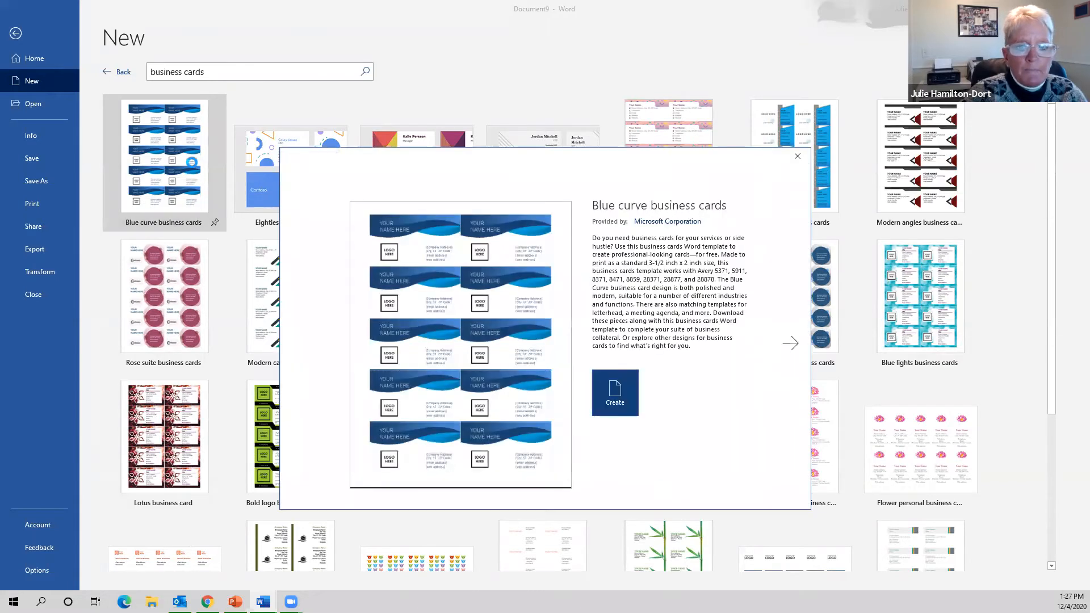
# - Create Document10 from the Blue curve business cards template and show the Design tab's theme colour palettes
pyautogui.click(619, 385)
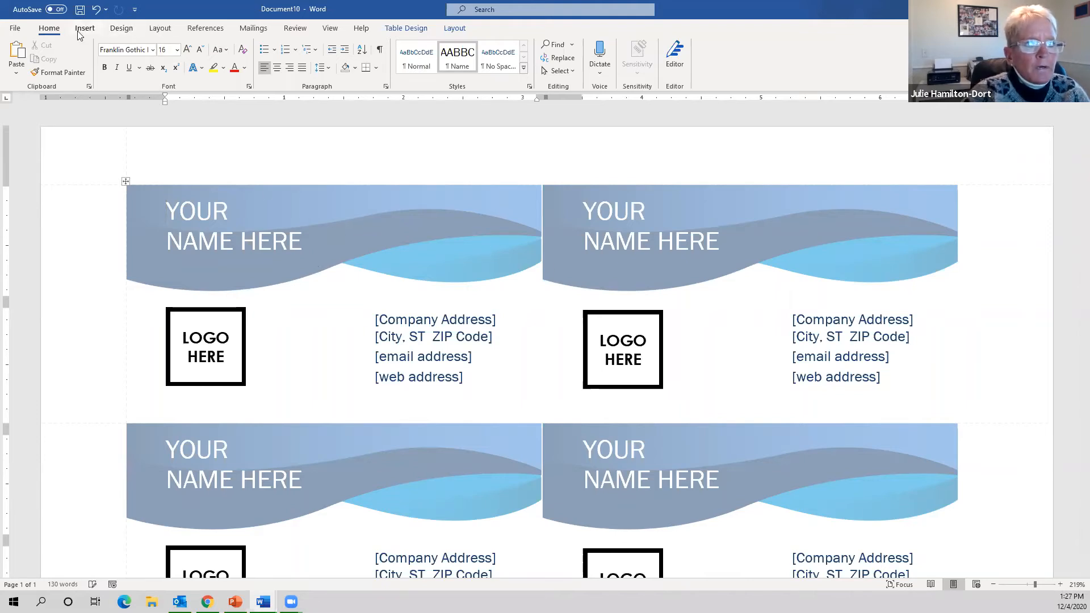
pyautogui.click(122, 30)
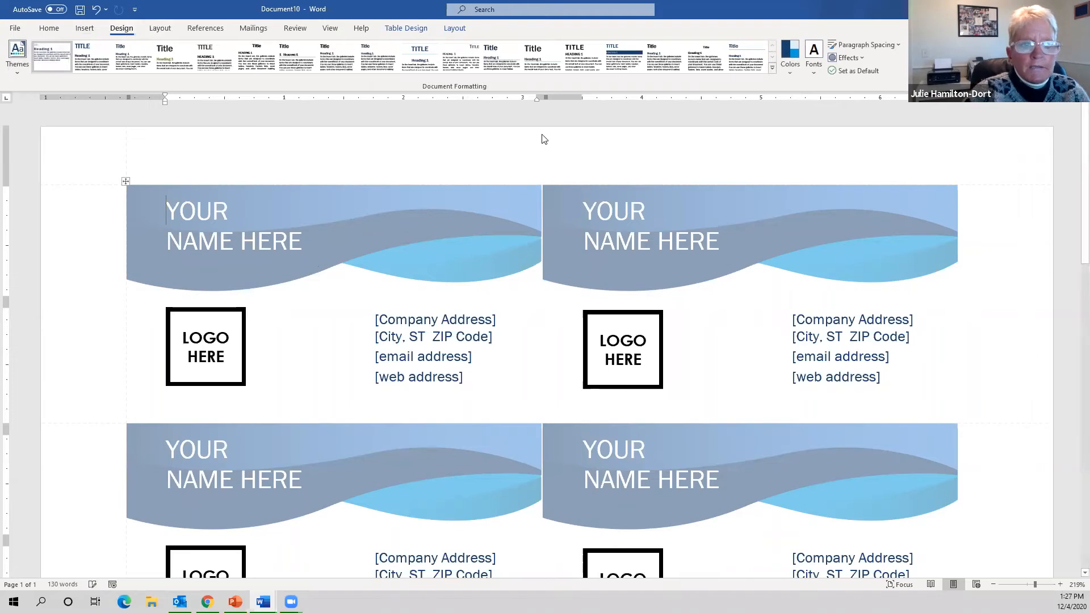
pyautogui.click(793, 71)
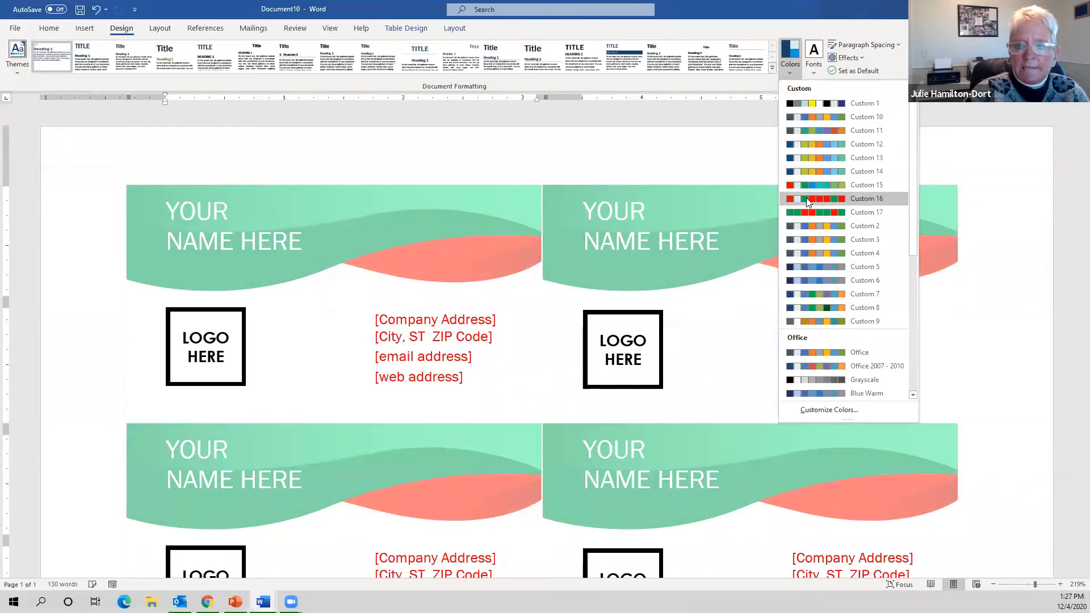
# - In a new custom theme colour set, make Dark 1 red, Light 1 green, Dark 2 green, Light 2 red
pyautogui.click(801, 410)
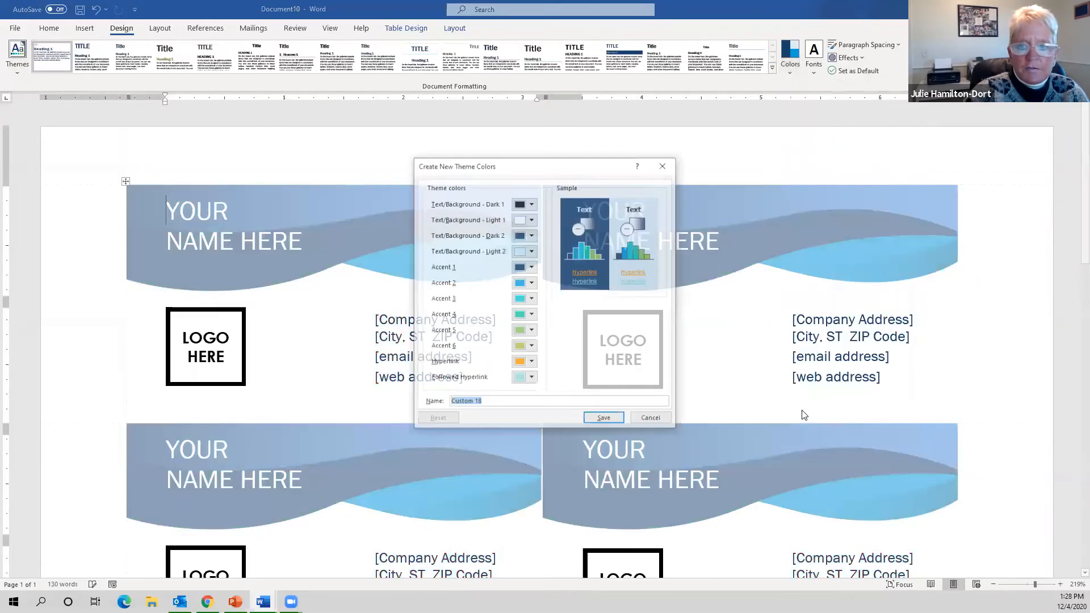
pyautogui.click(532, 204)
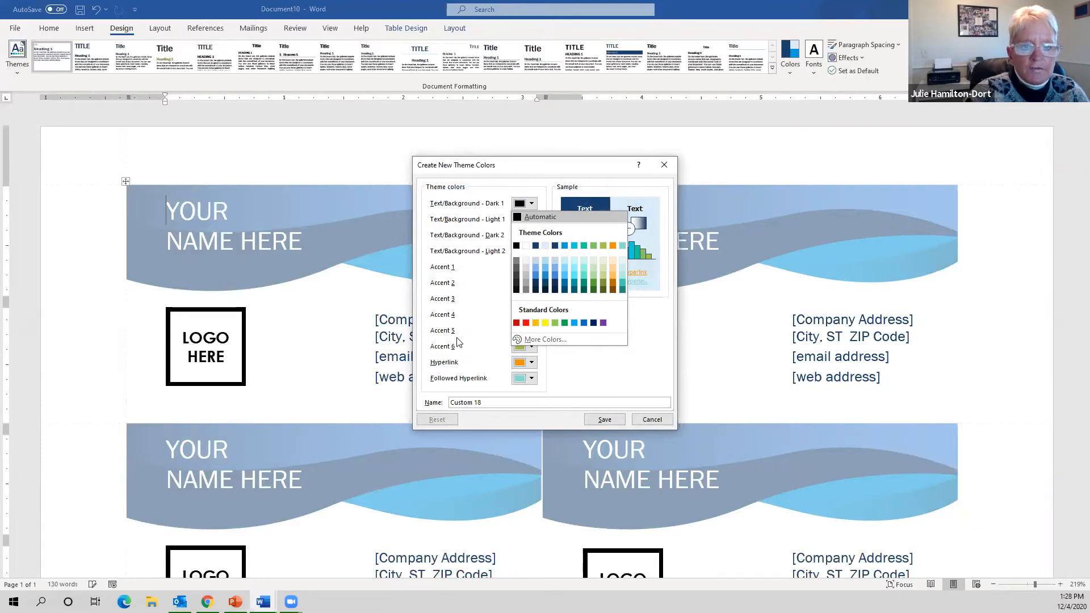
pyautogui.click(525, 323)
pyautogui.click(532, 219)
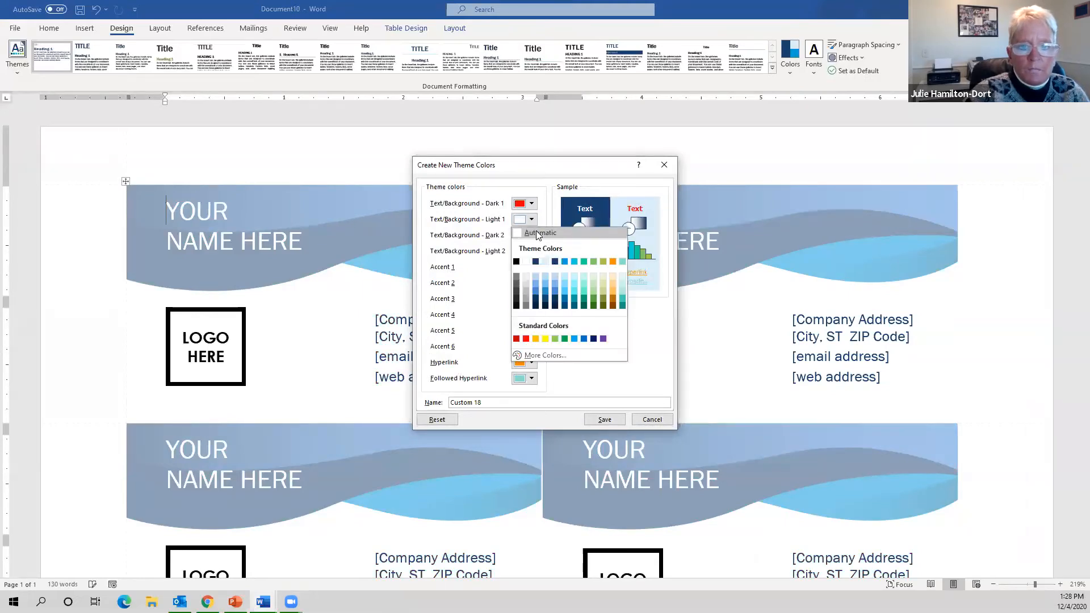
pyautogui.click(562, 338)
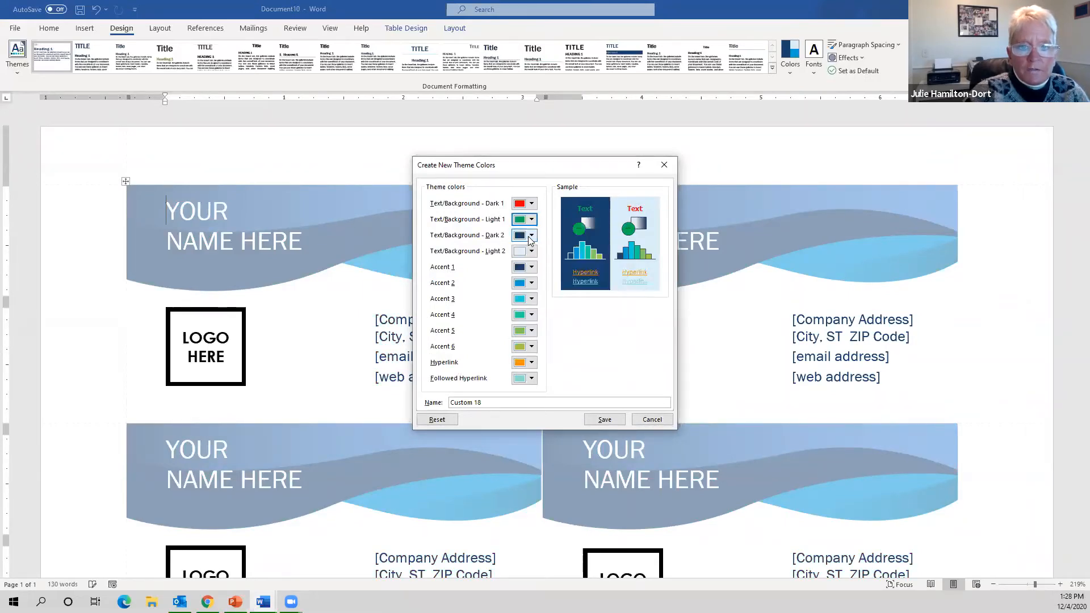
pyautogui.click(532, 235)
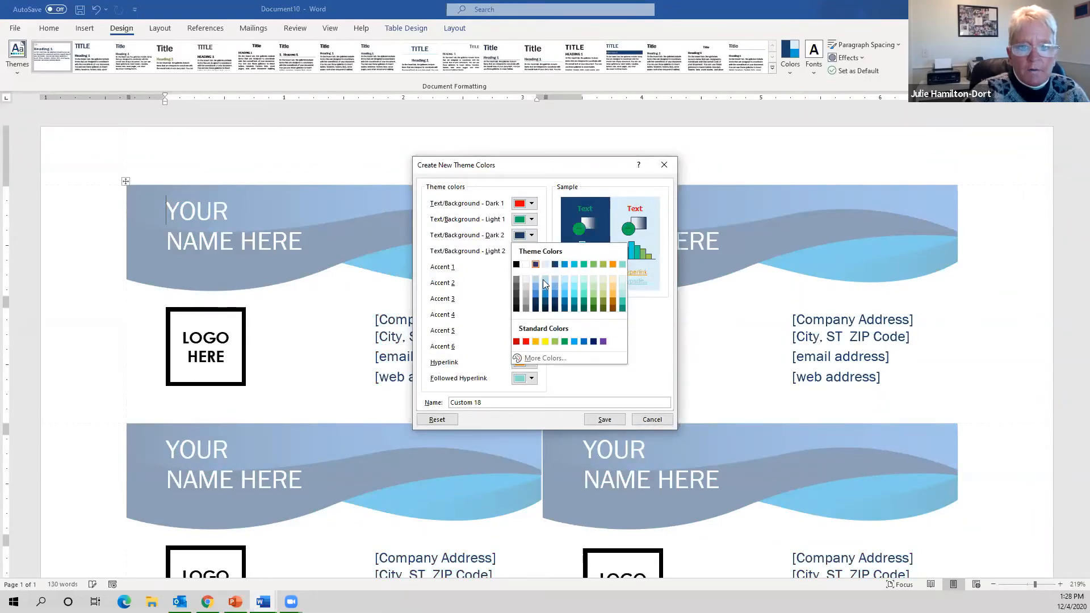
pyautogui.click(564, 341)
pyautogui.click(531, 251)
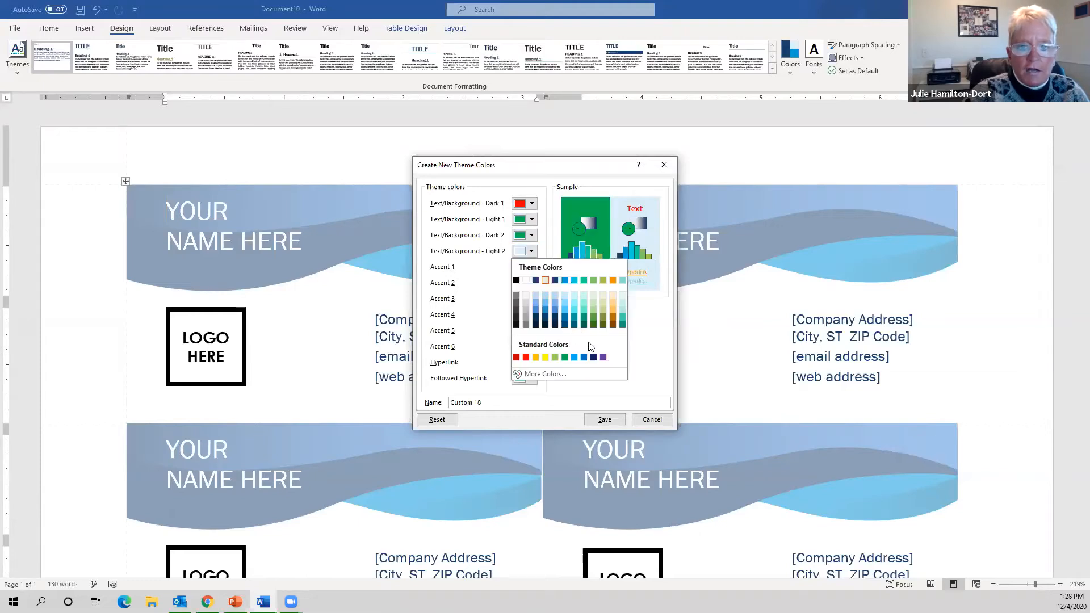
pyautogui.click(527, 358)
# - Set Accents 1–6 to green, red, green, red, red, green and save as Custom 18
pyautogui.click(531, 267)
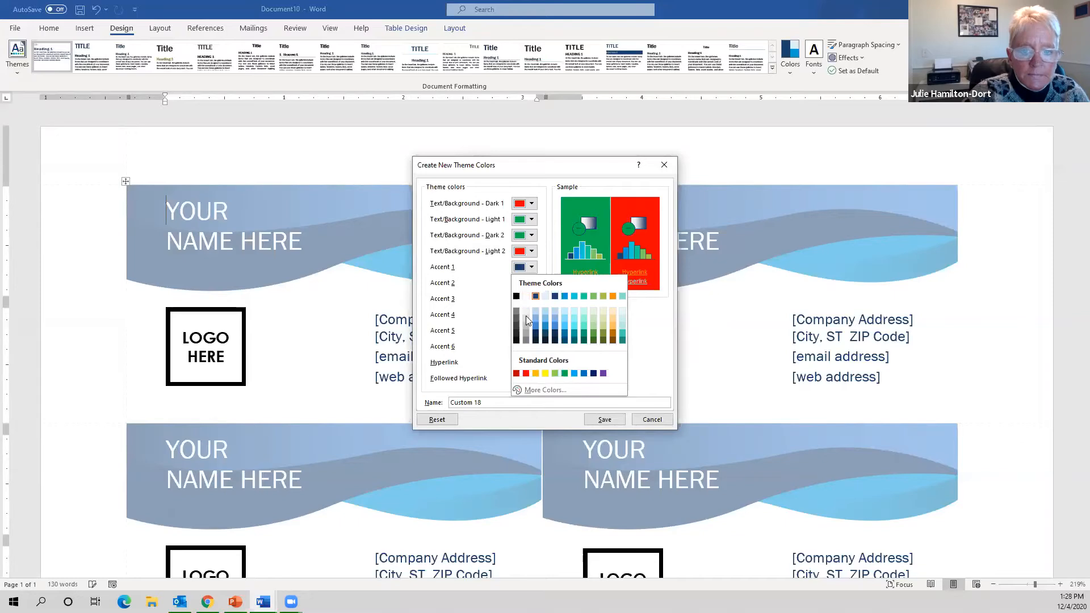
pyautogui.click(565, 370)
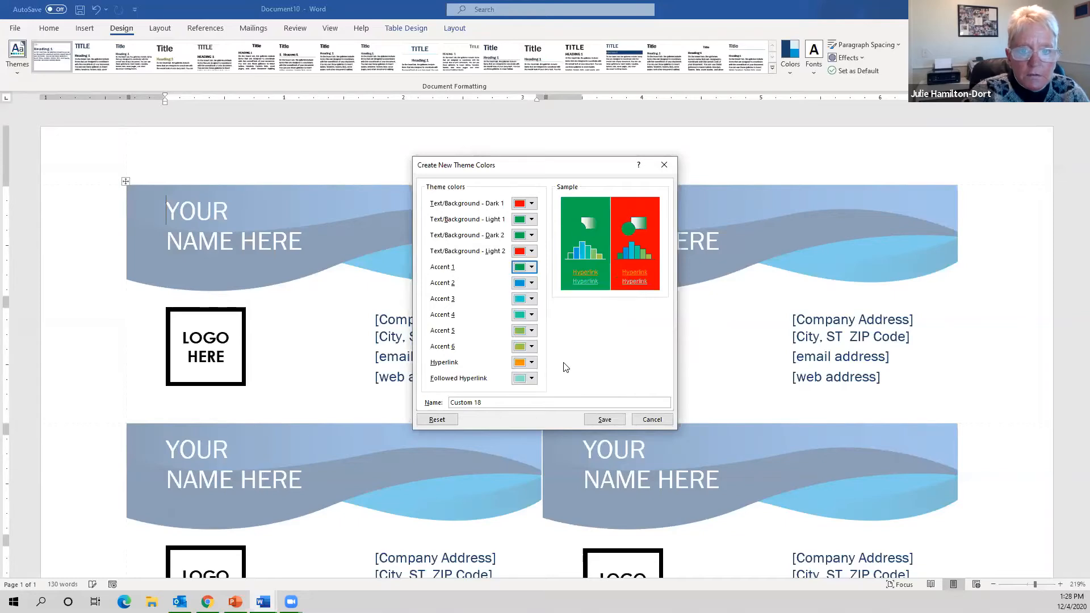
pyautogui.click(531, 284)
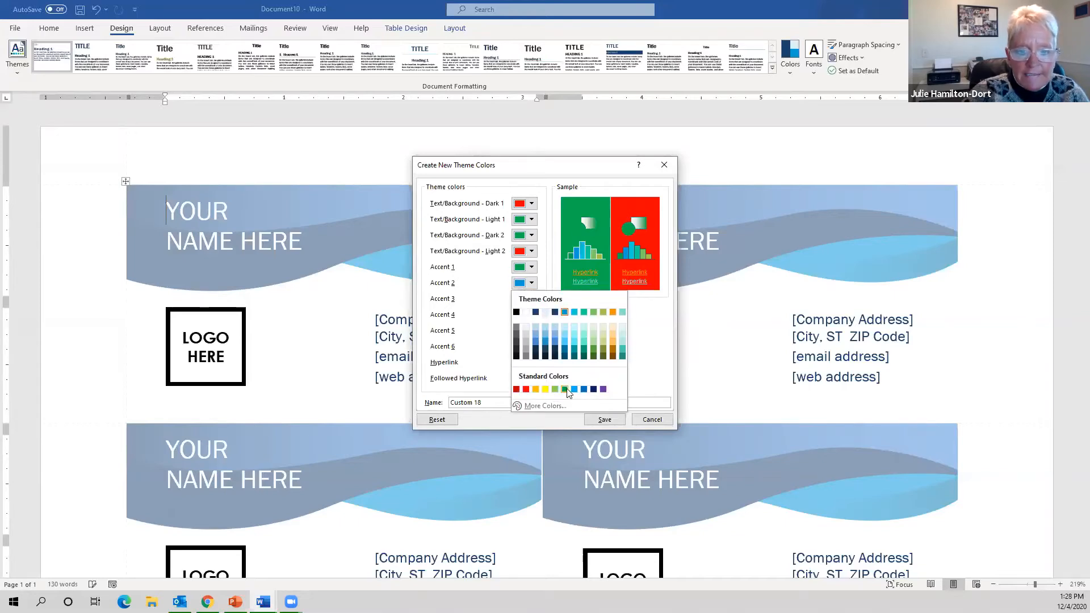
pyautogui.click(527, 389)
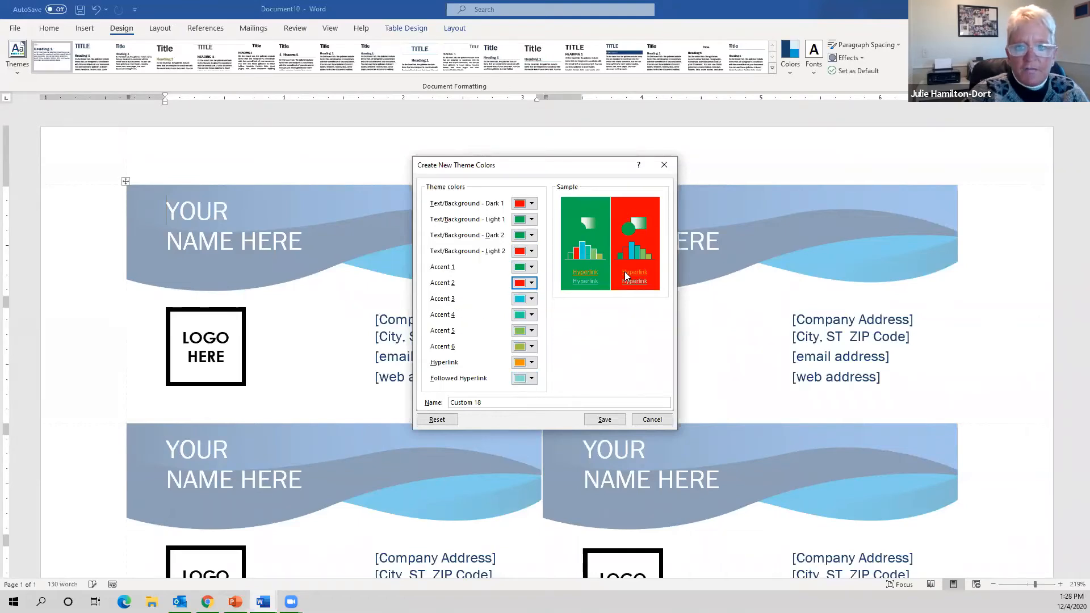
pyautogui.click(532, 299)
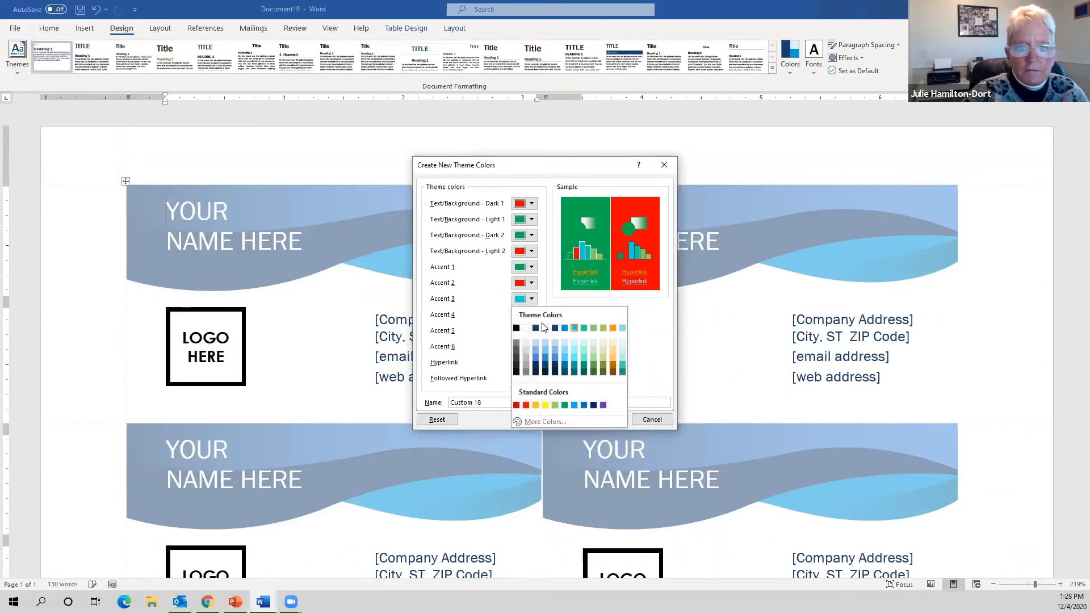
pyautogui.click(564, 404)
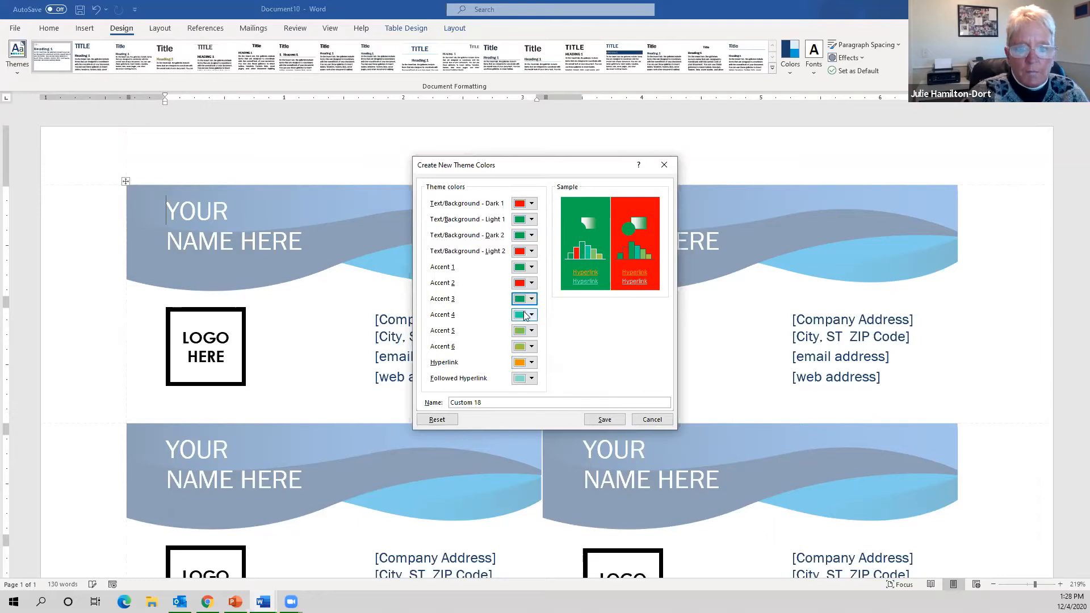
pyautogui.click(533, 315)
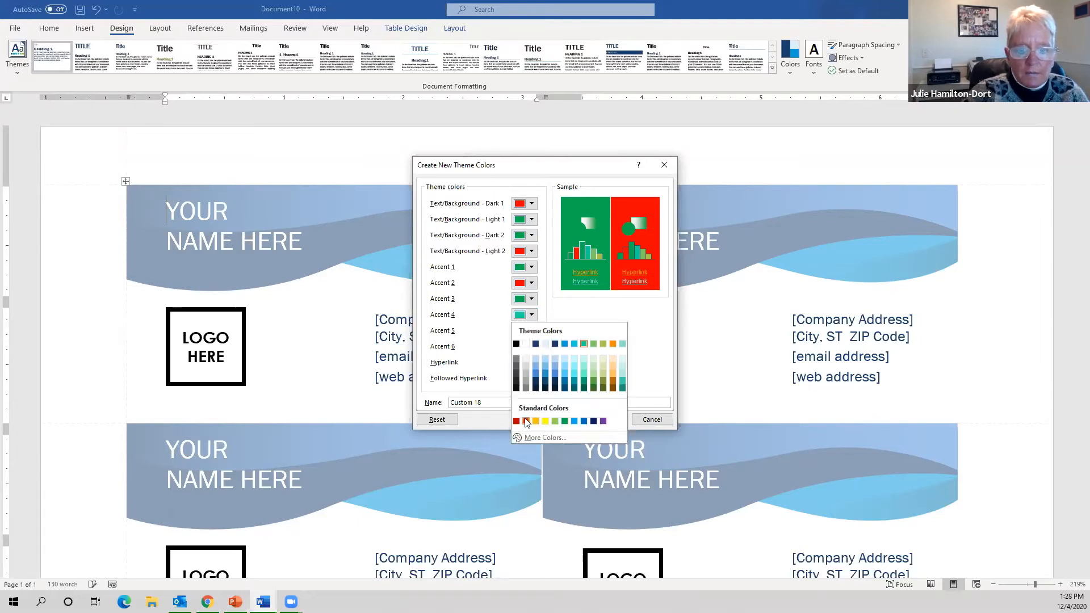
pyautogui.click(526, 420)
pyautogui.click(532, 330)
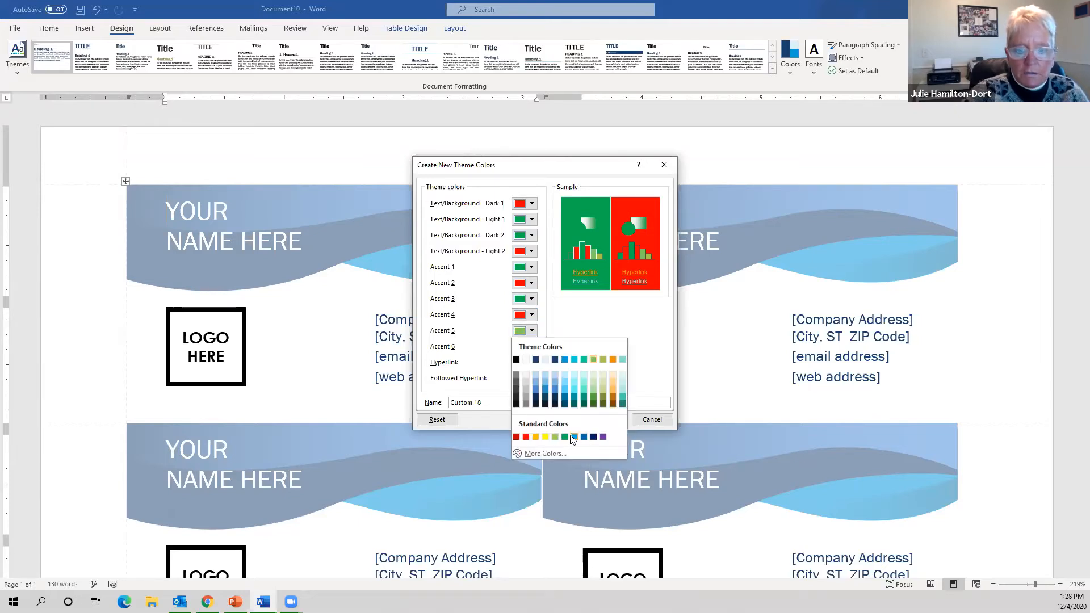
pyautogui.click(565, 436)
pyautogui.click(526, 332)
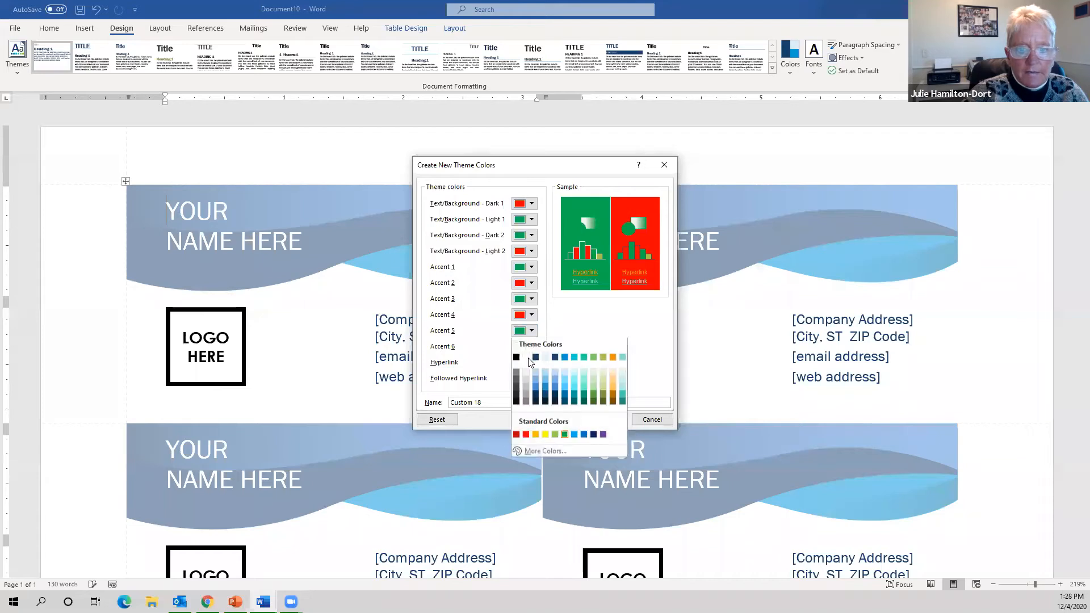
pyautogui.click(526, 436)
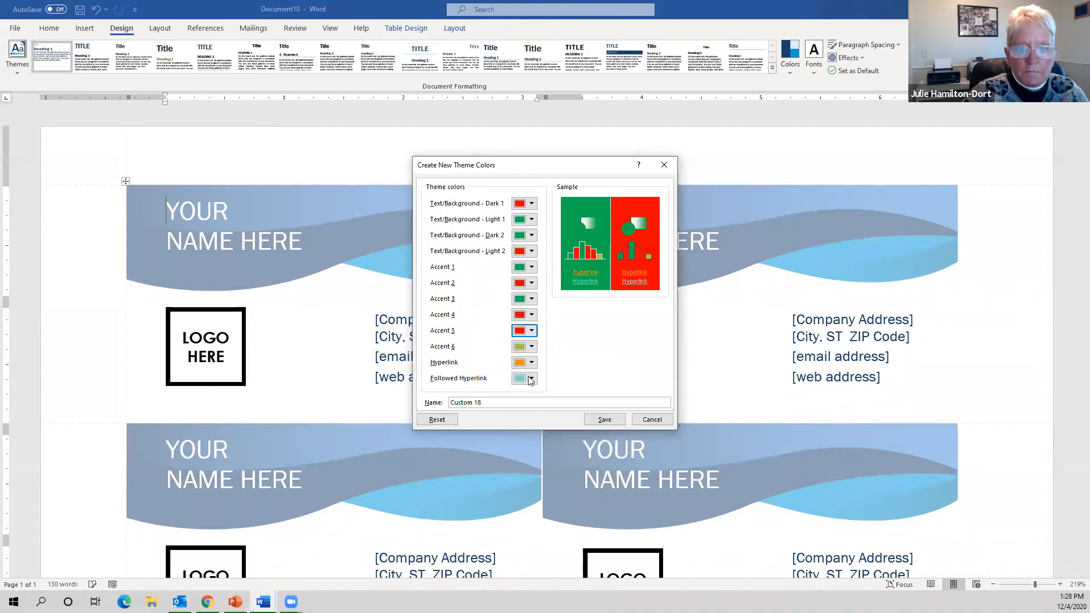
pyautogui.click(531, 347)
pyautogui.click(564, 453)
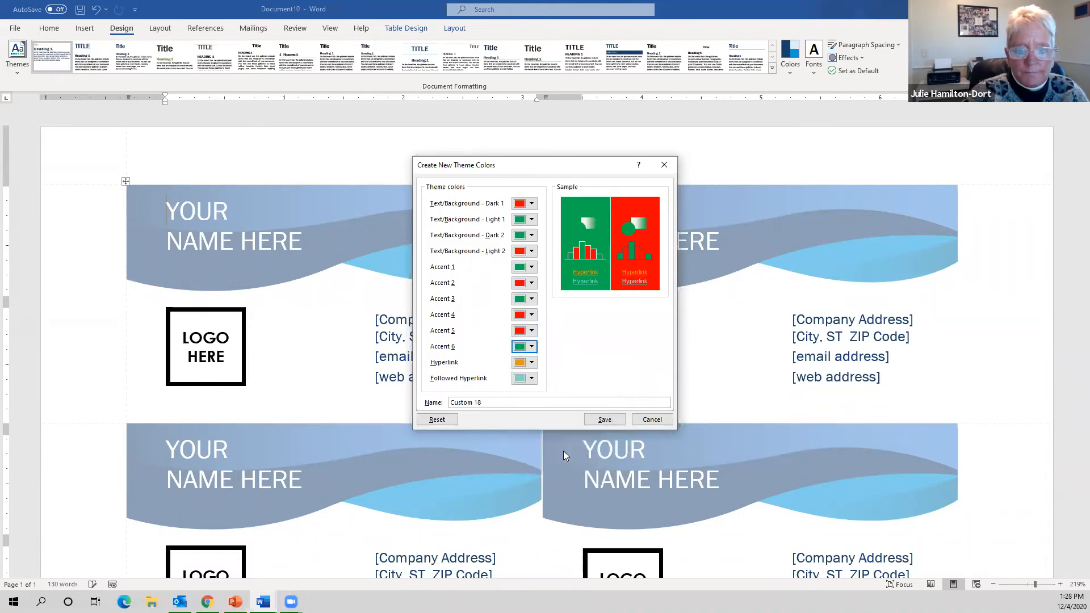
pyautogui.click(604, 420)
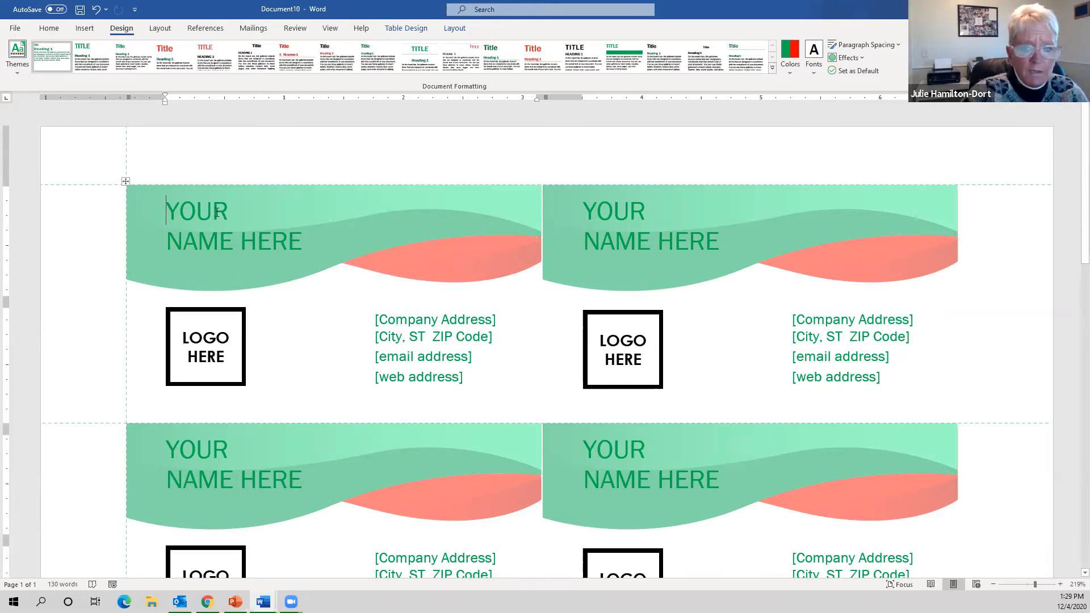
# - Replace YOUR NAME HERE with MERRY CHRISTMAS on the first card and confirm it propagates to every card
pyautogui.moveTo(172, 207); pyautogui.dragTo(339, 252)
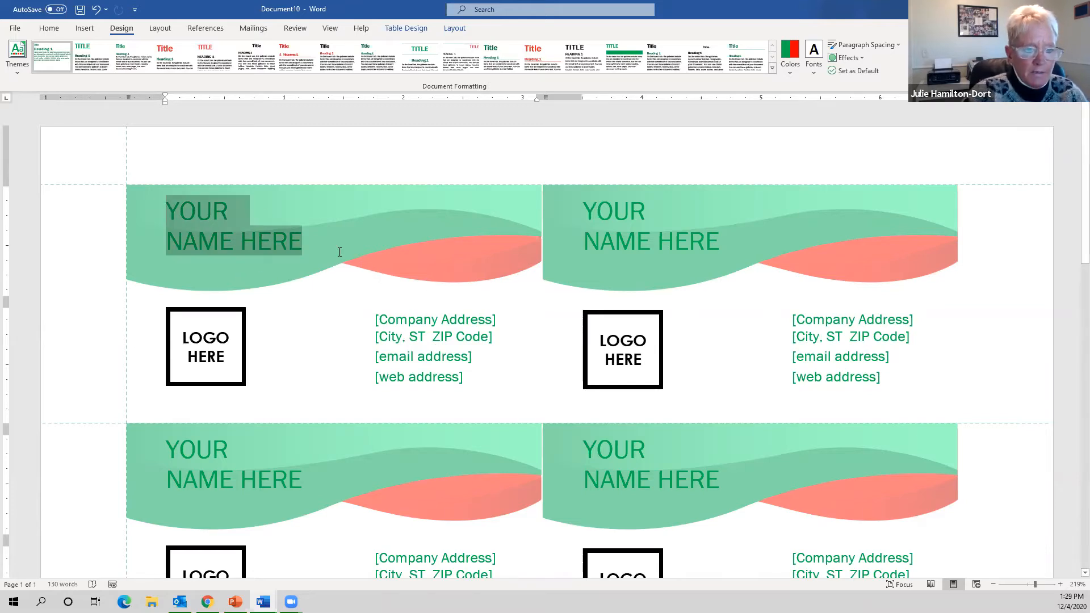
pyautogui.write('MERR')
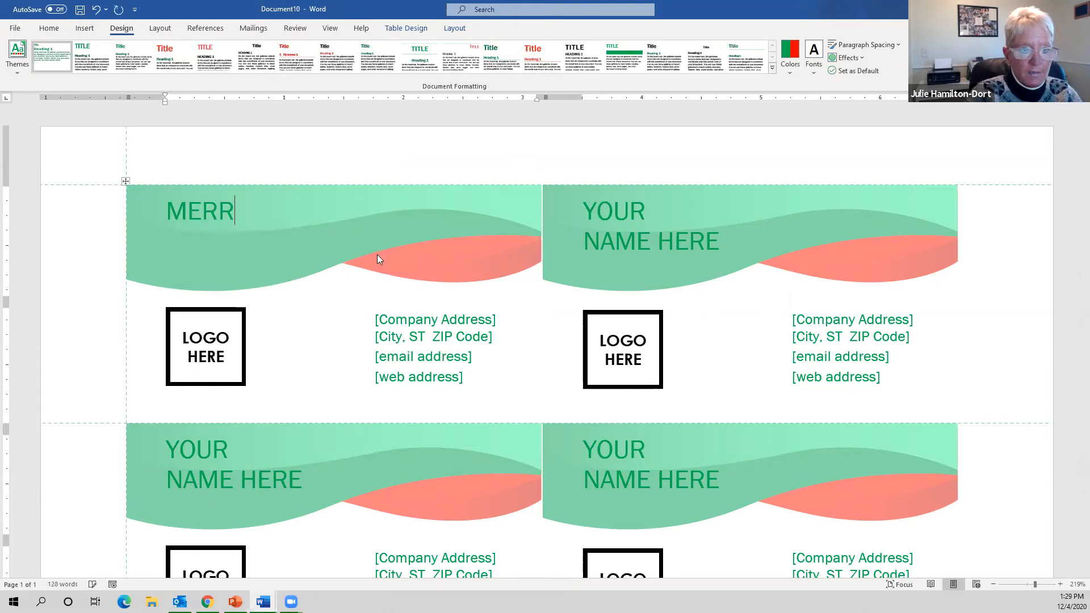
pyautogui.write('Y CH')
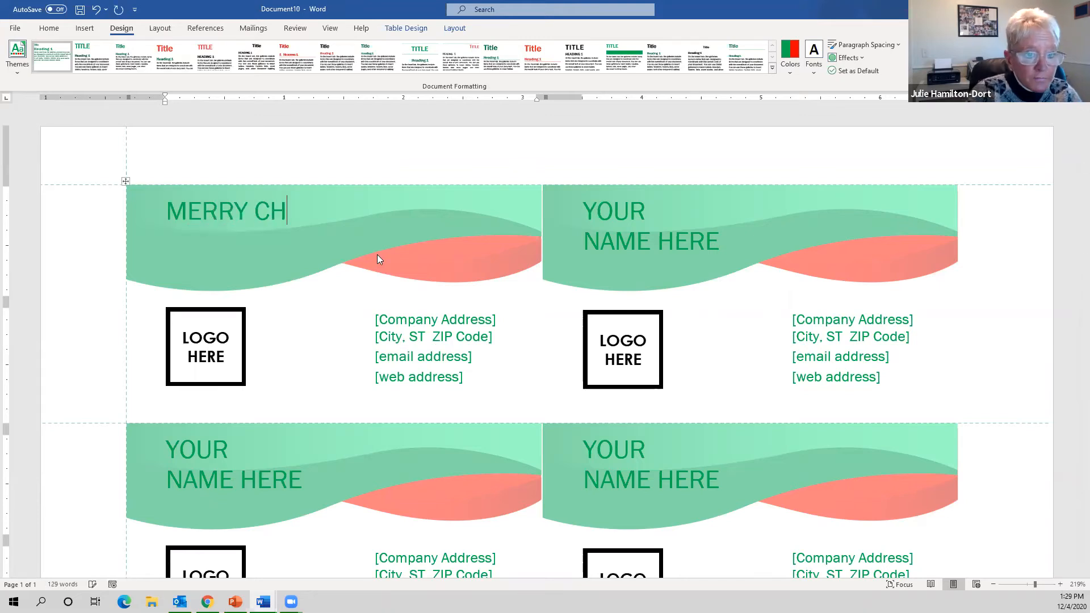
pyautogui.write('RISTMAS')
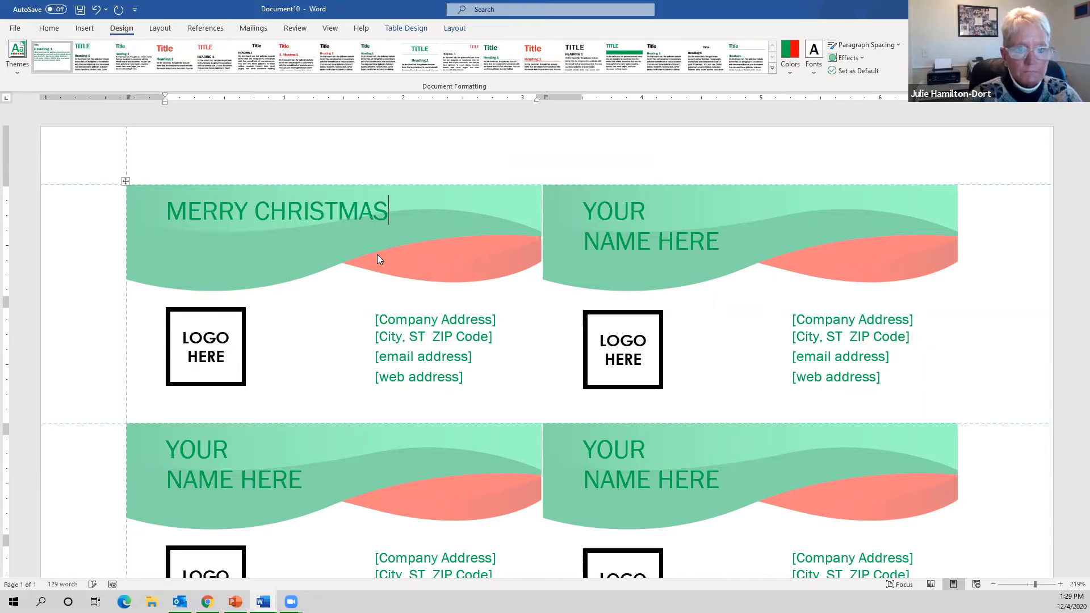
pyautogui.click(326, 290)
pyautogui.click(419, 214)
pyautogui.click(634, 224)
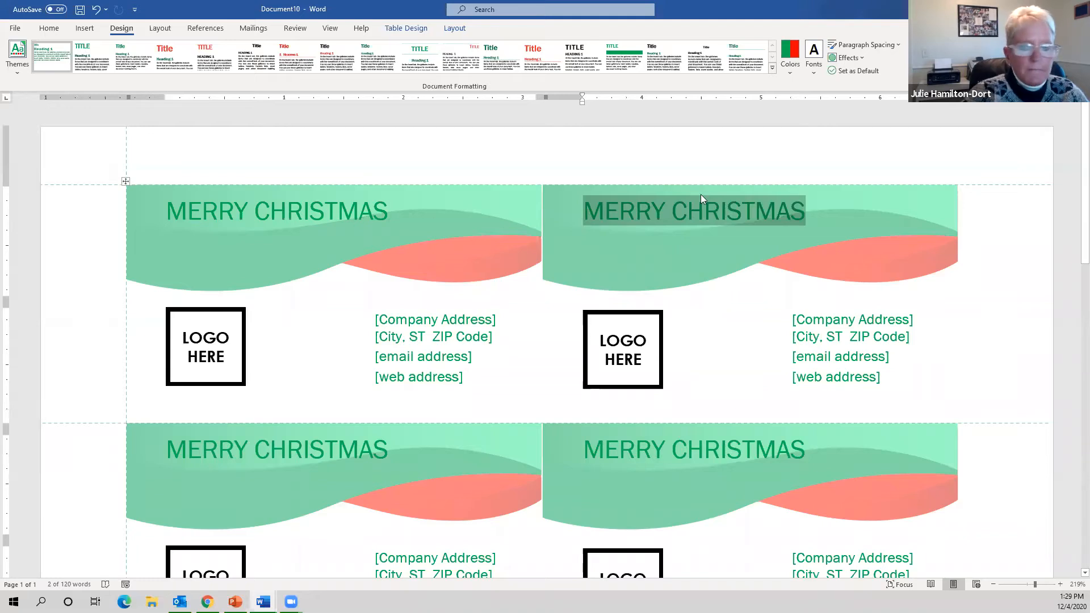
pyautogui.click(737, 211)
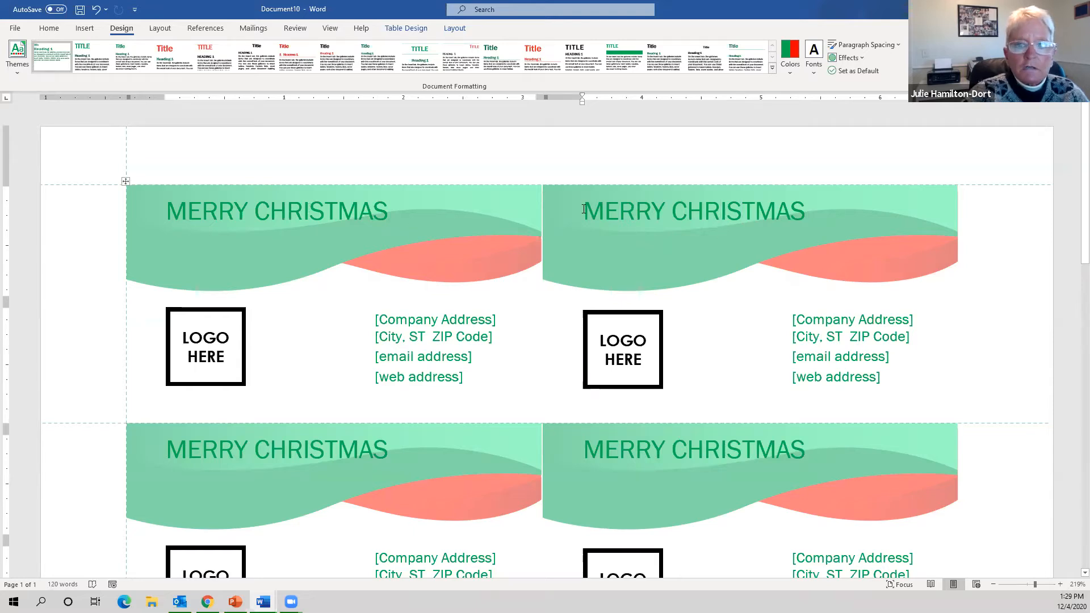
pyautogui.scroll(-5, 690, 395)
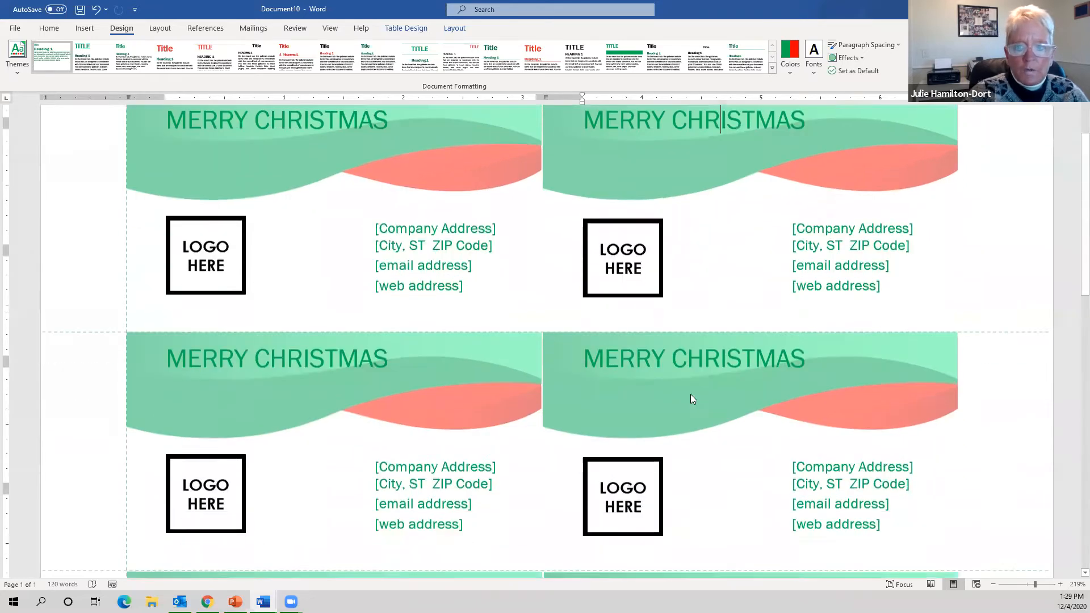
pyautogui.scroll(4, 692, 395)
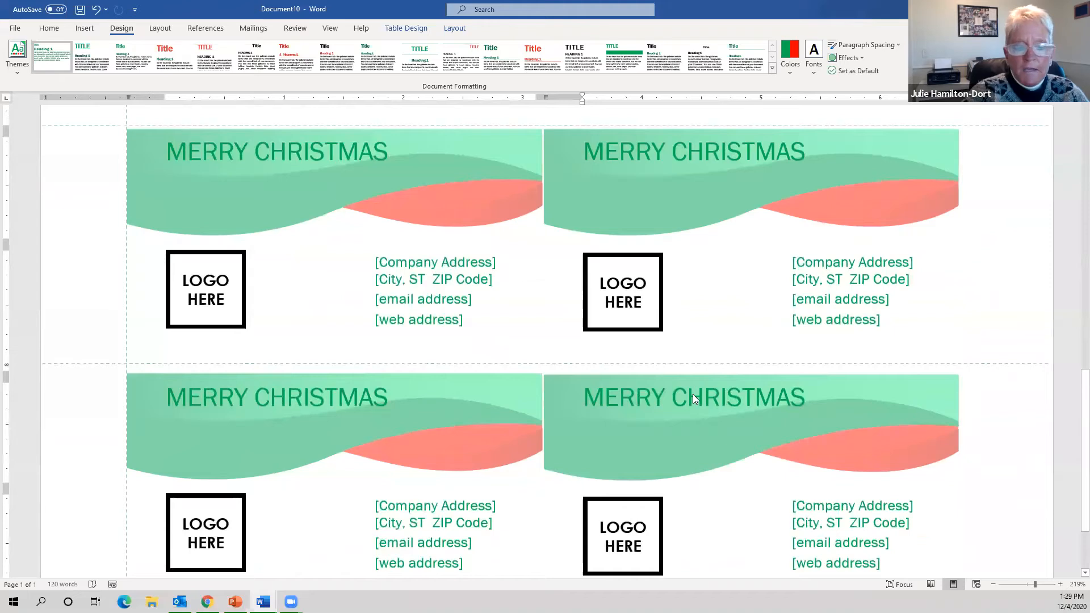
pyautogui.scroll(1, 694, 394)
pyautogui.moveTo(376, 318); pyautogui.dragTo(512, 372)
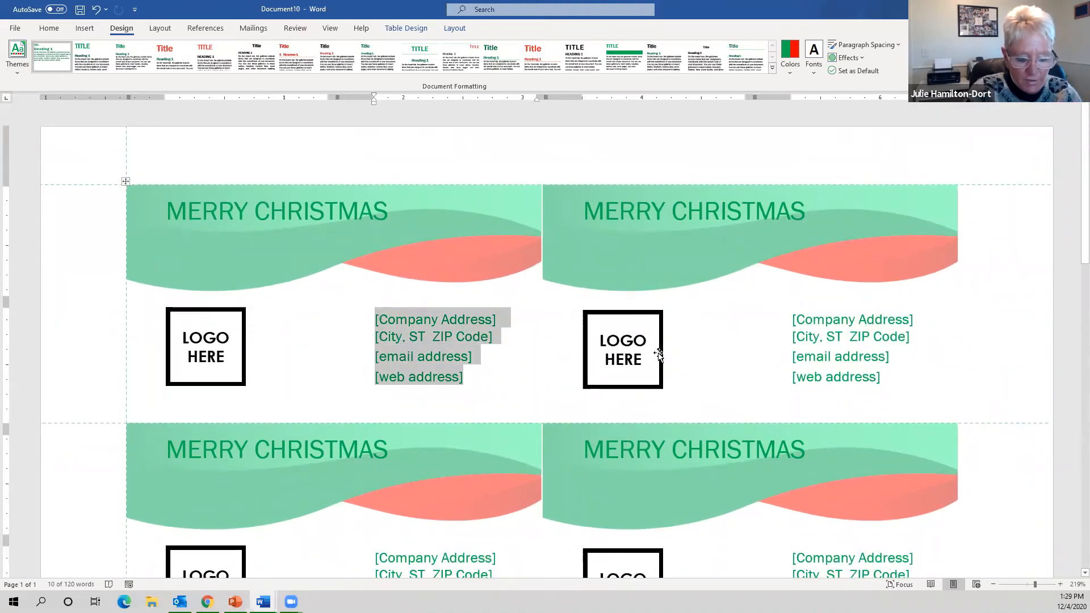
pyautogui.write('Santa')
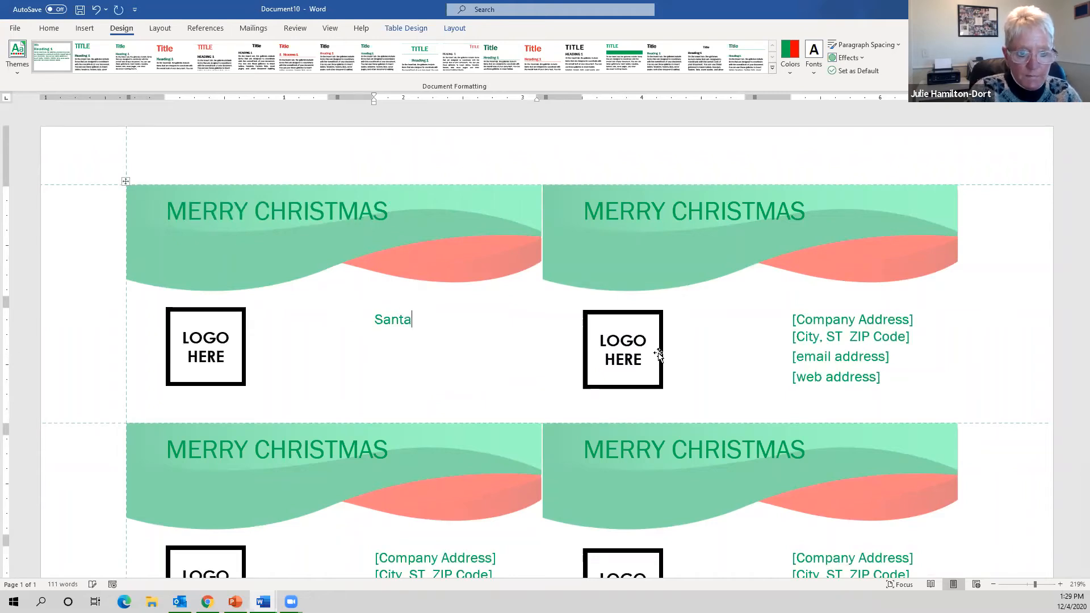
pyautogui.write(' Claus')
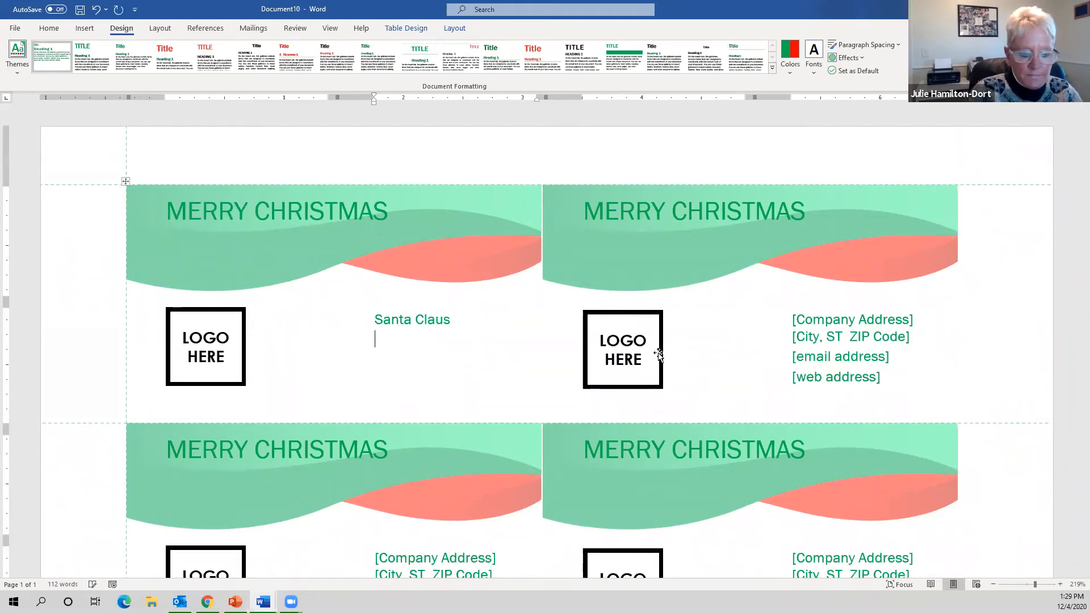
pyautogui.press('Return')
pyautogui.write('112')
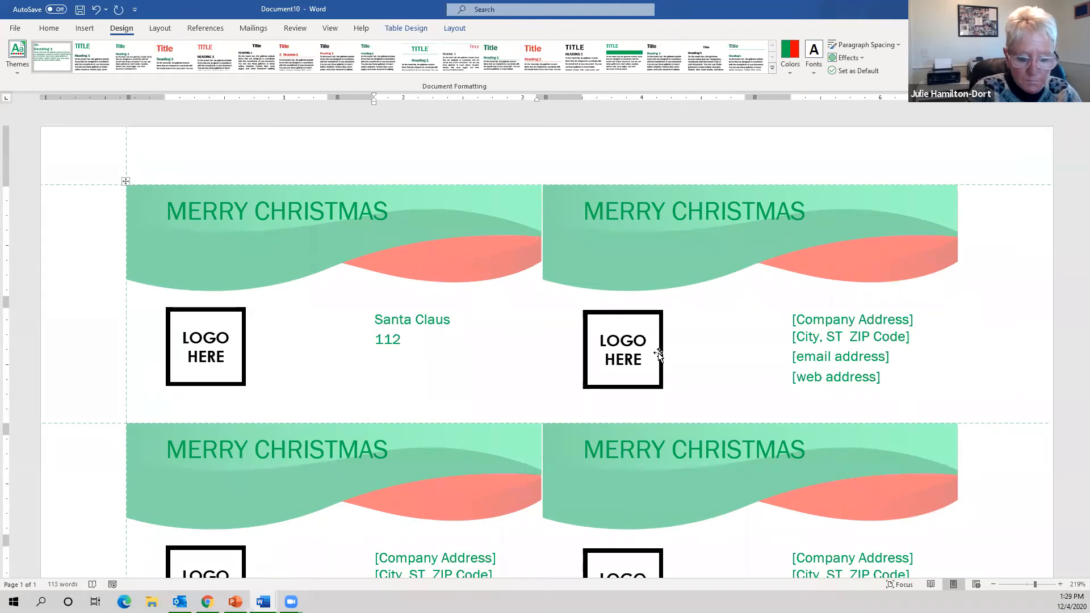
pyautogui.write(' Re')
pyautogui.press('BackSpace')
pyautogui.write('Reindeer Dr ')
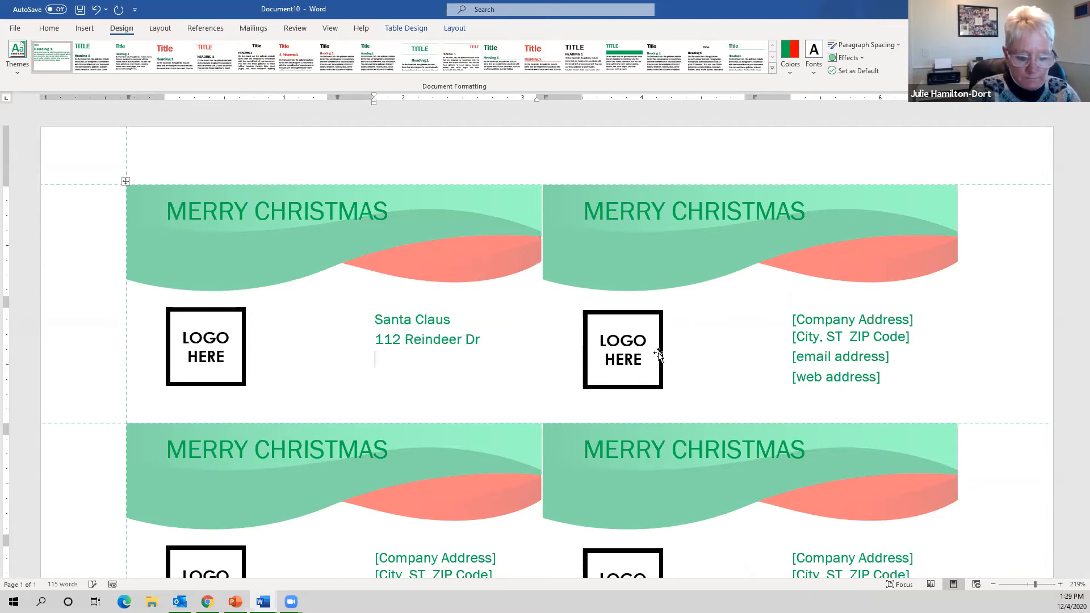
pyautogui.write('Nort')
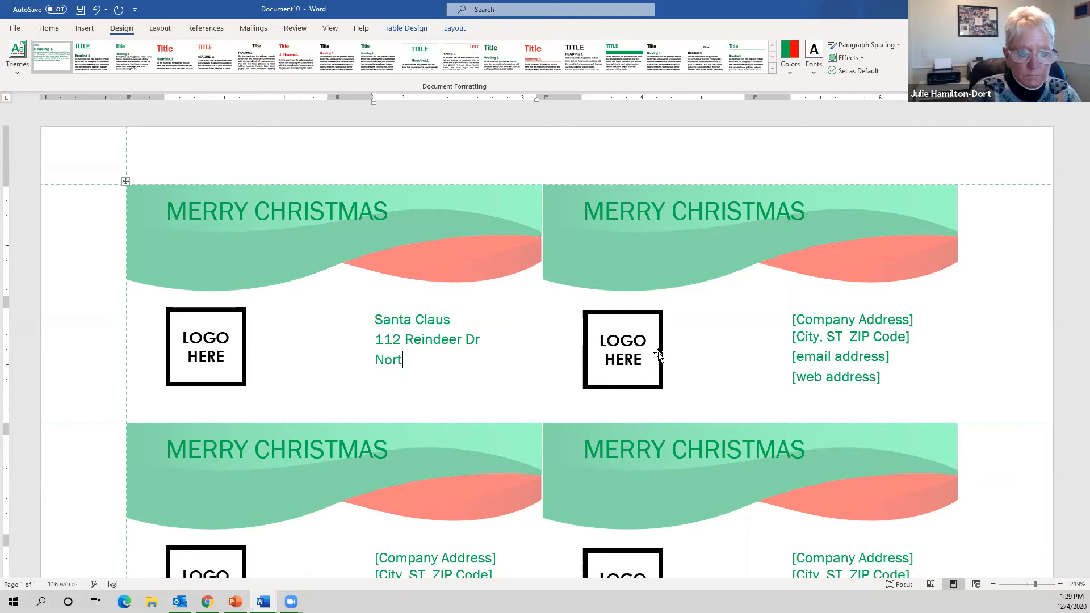
pyautogui.write('h Pole.')
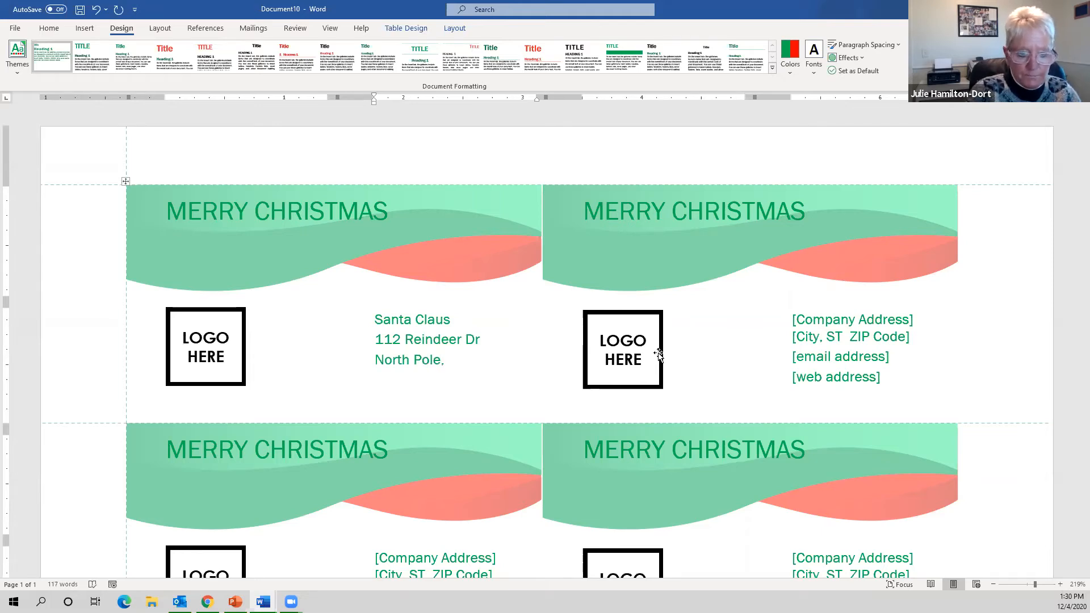
pyautogui.write(' USA')
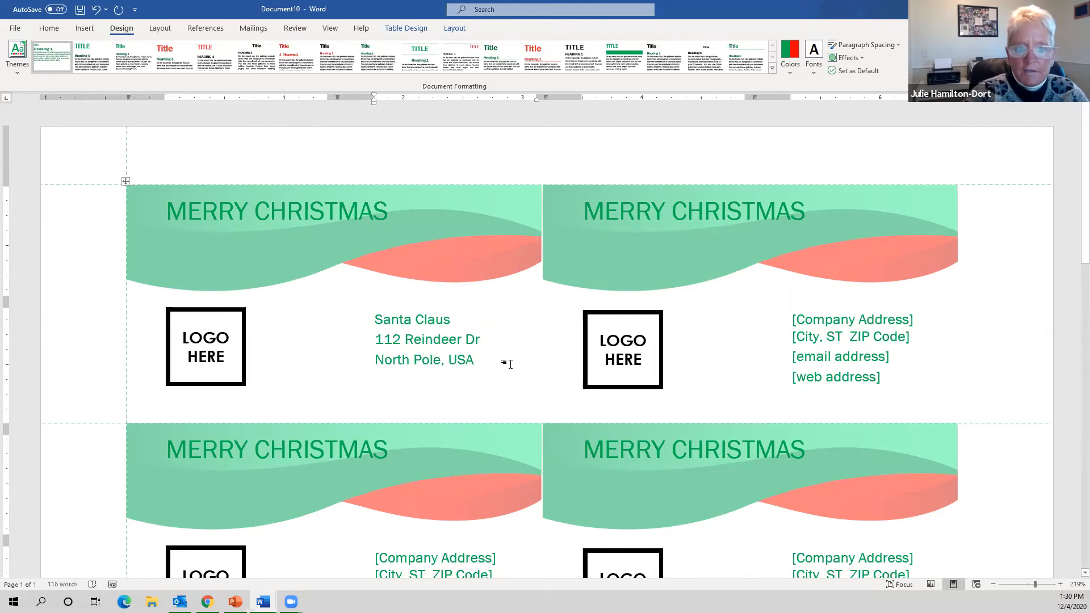
pyautogui.press('Return')
pyautogui.write('www')
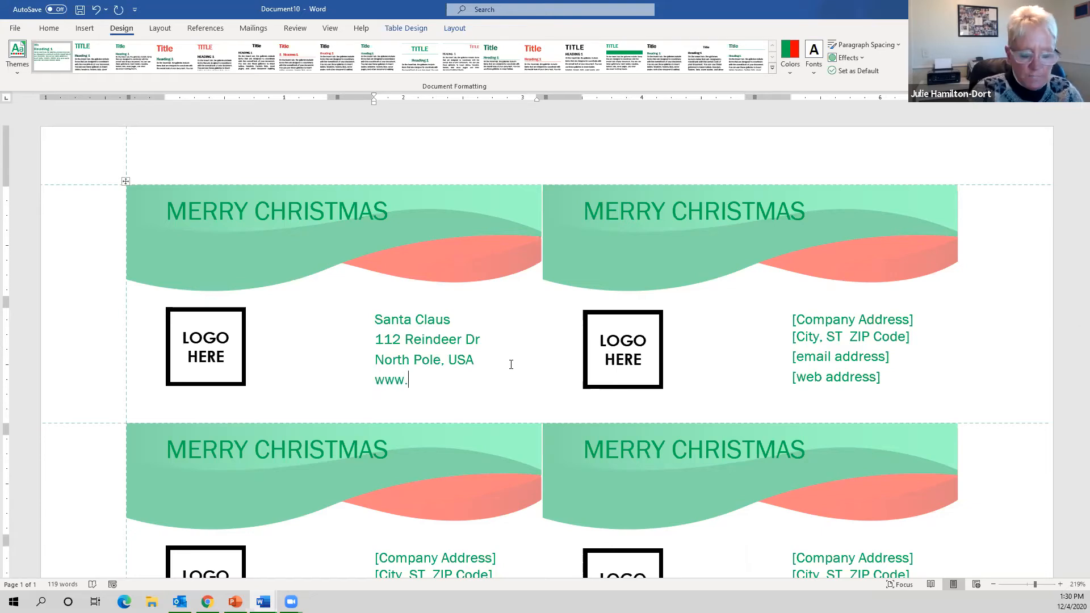
pyautogui.write('.santacla')
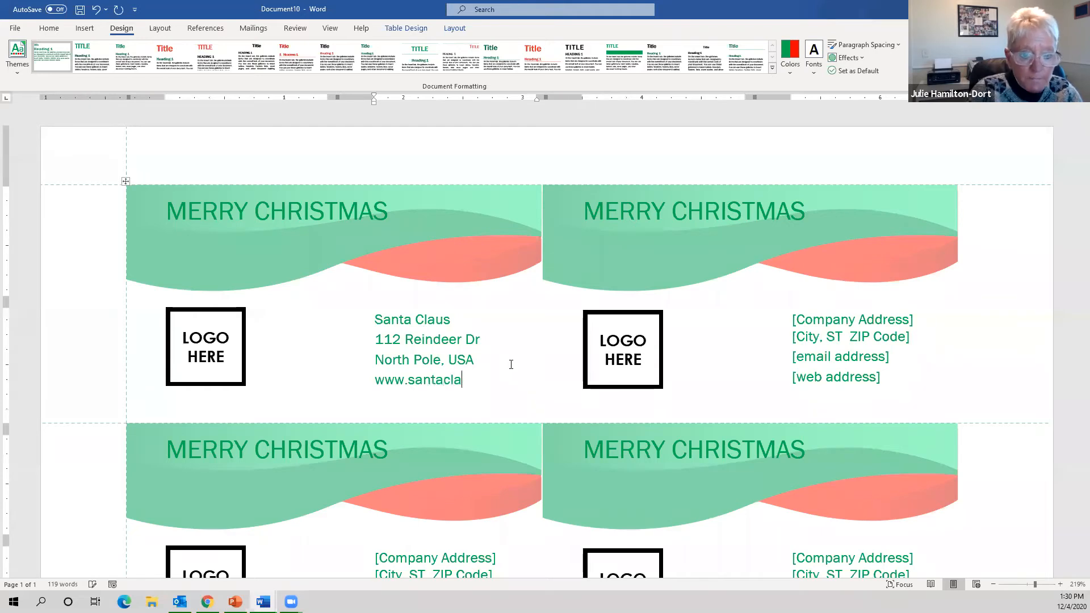
pyautogui.write('us.com')
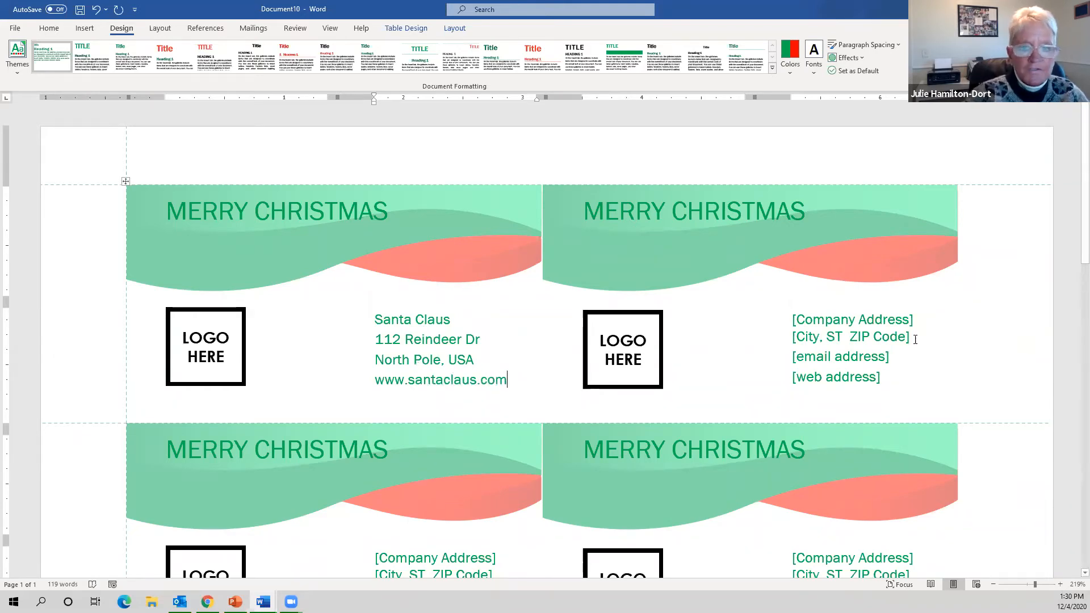
# - Compare the second card's address and email placeholders with the first card's new contact lines
pyautogui.click(834, 338)
pyautogui.click(863, 357)
pyautogui.click(416, 360)
pyautogui.click(388, 265)
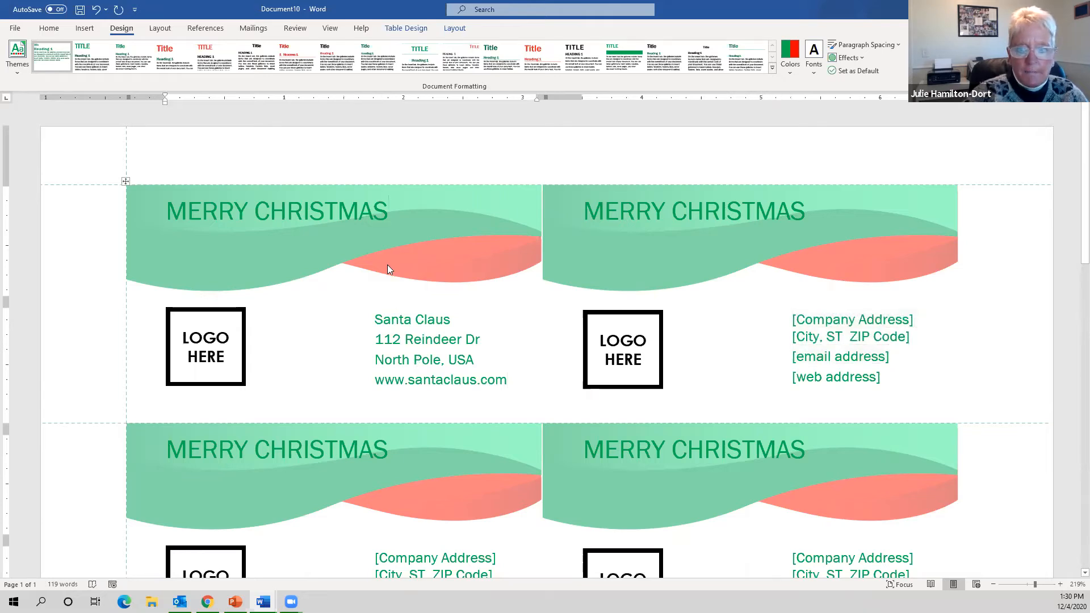
pyautogui.click(732, 337)
pyautogui.click(408, 379)
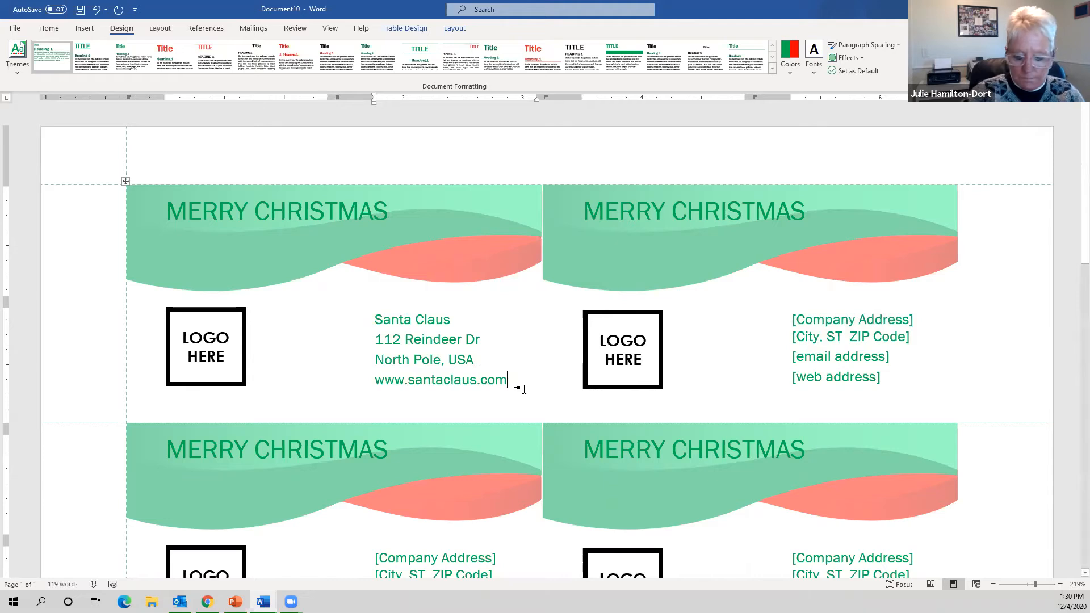
pyautogui.press('Return')
pyautogui.click(831, 342)
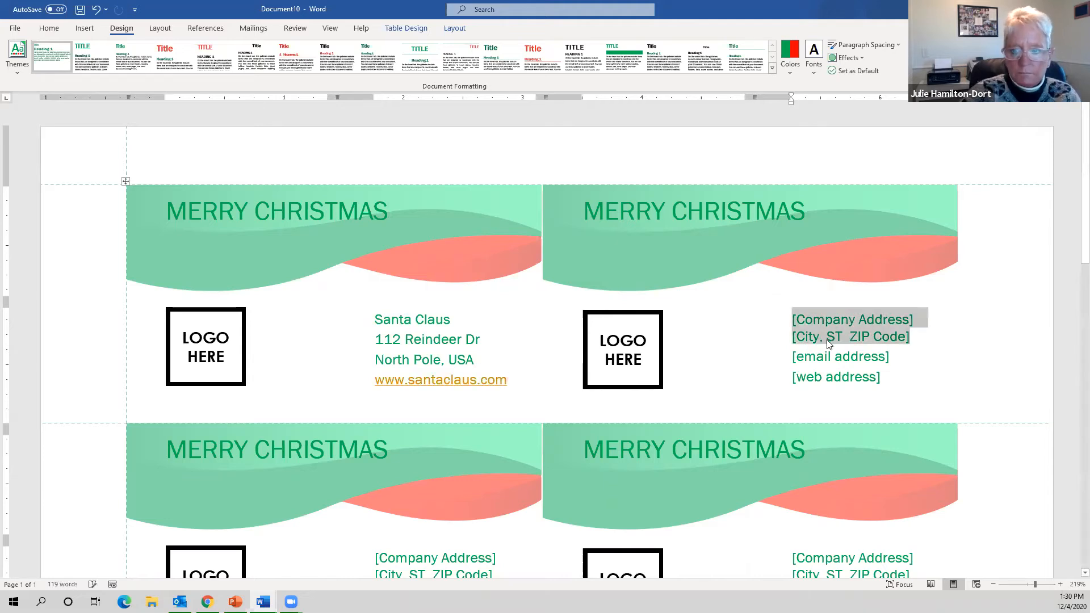
pyautogui.click(321, 285)
pyautogui.click(191, 366)
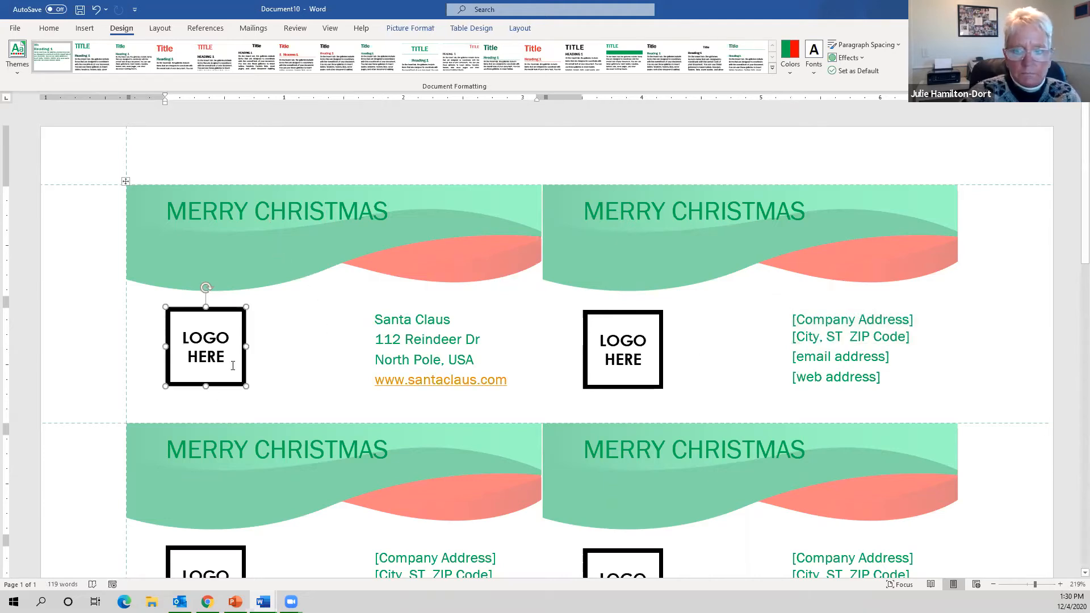
pyautogui.click(493, 377)
# - Inspect the second card's web, email and address placeholders against the first card's address block
pyautogui.click(838, 376)
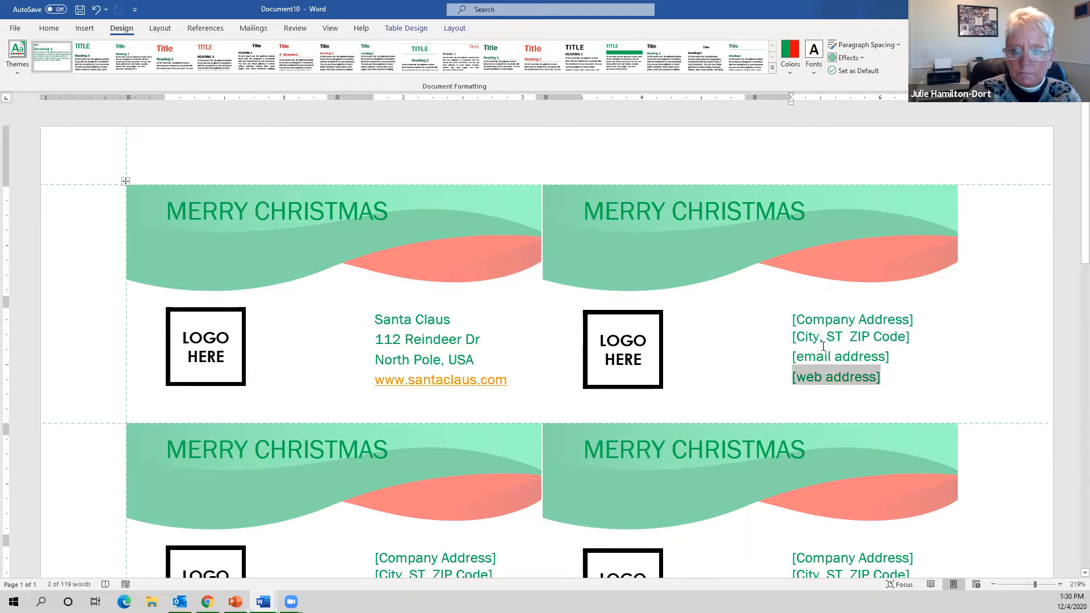
pyautogui.click(823, 339)
pyautogui.click(386, 349)
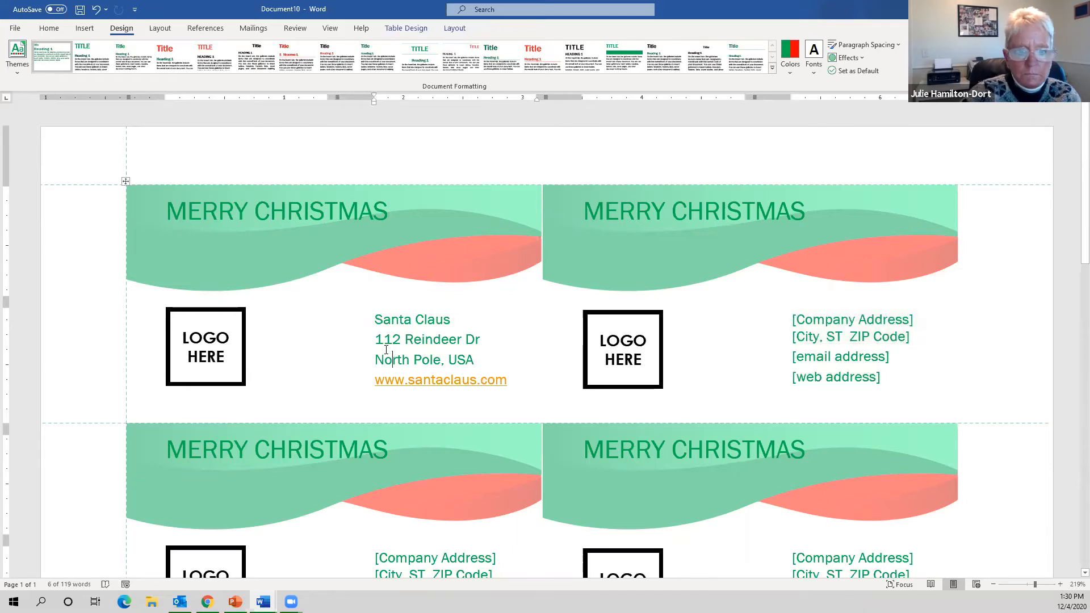
pyautogui.click(336, 324)
pyautogui.click(823, 329)
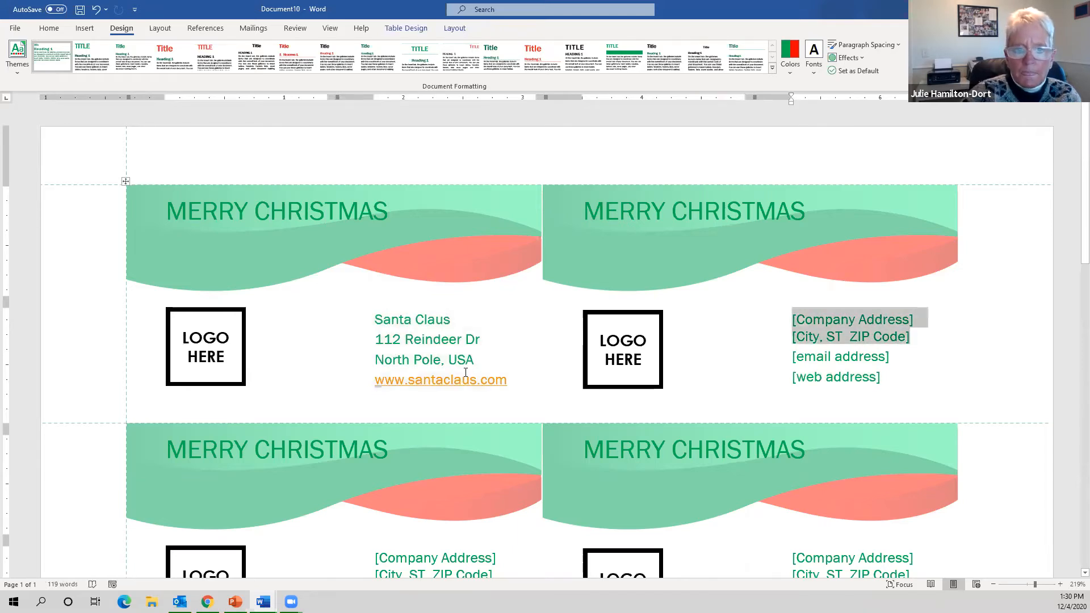
pyautogui.click(784, 347)
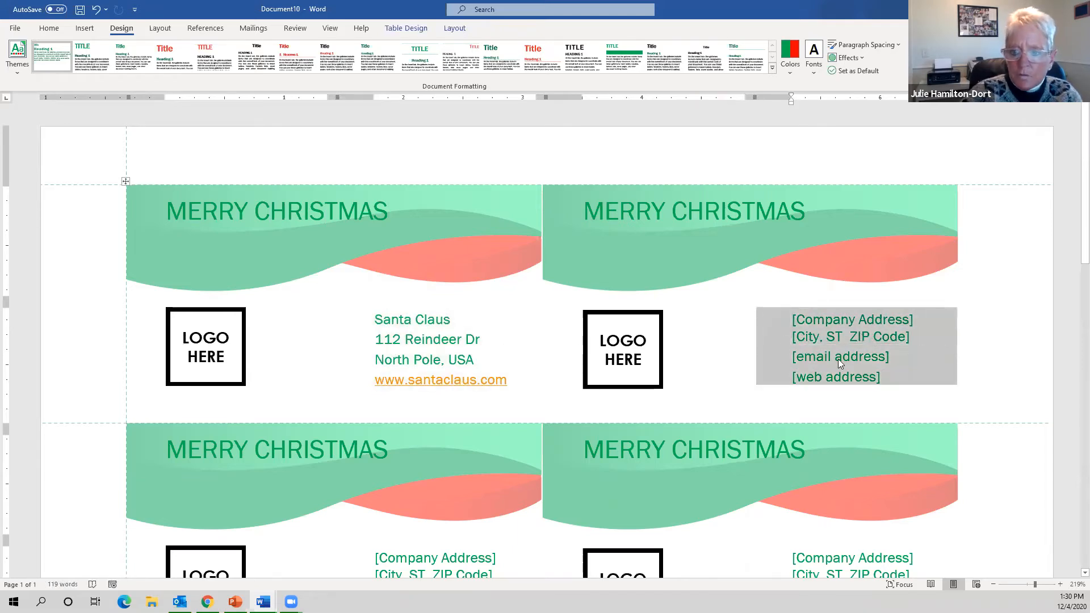
pyautogui.click(815, 356)
pyautogui.scroll(-1, 805, 352)
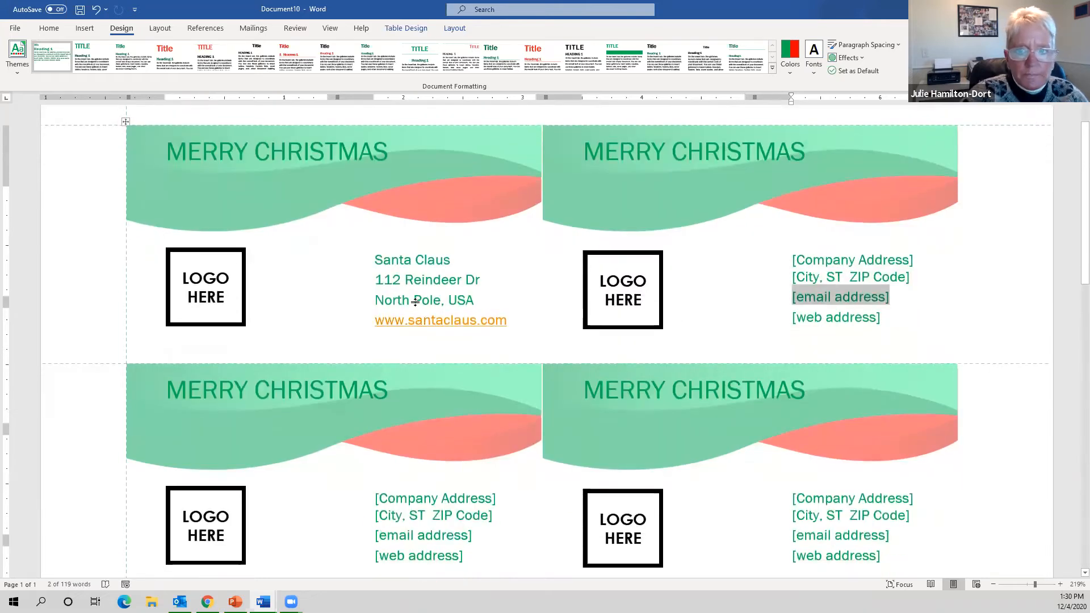
pyautogui.scroll(1, 415, 301)
# - Check the second card's address block once more, then select the first card's LOGO HERE picture
pyautogui.click(431, 360)
pyautogui.click(883, 359)
pyautogui.click(804, 323)
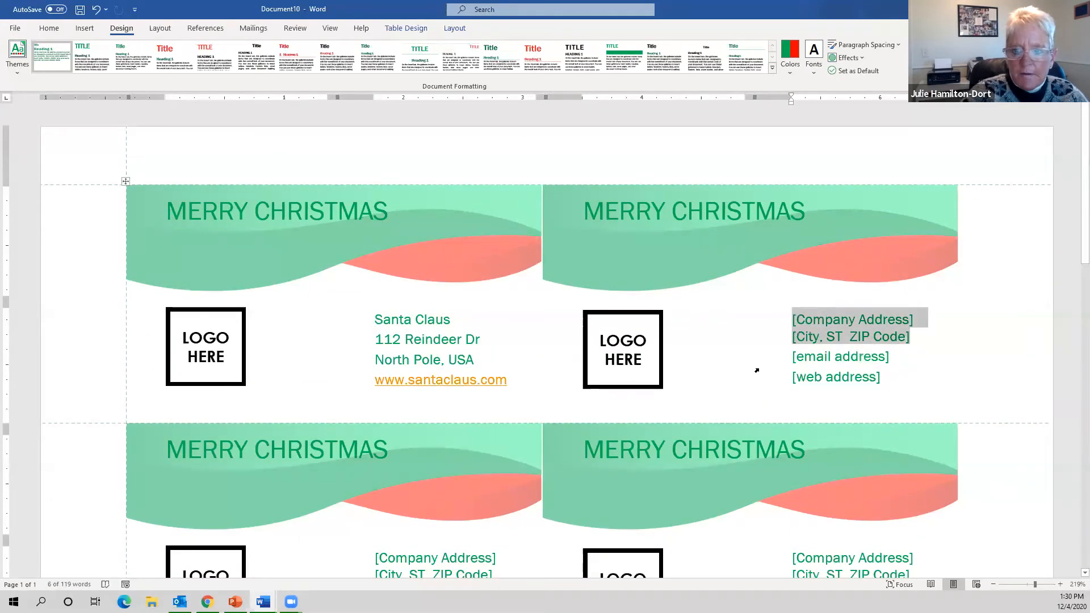
pyautogui.click(757, 372)
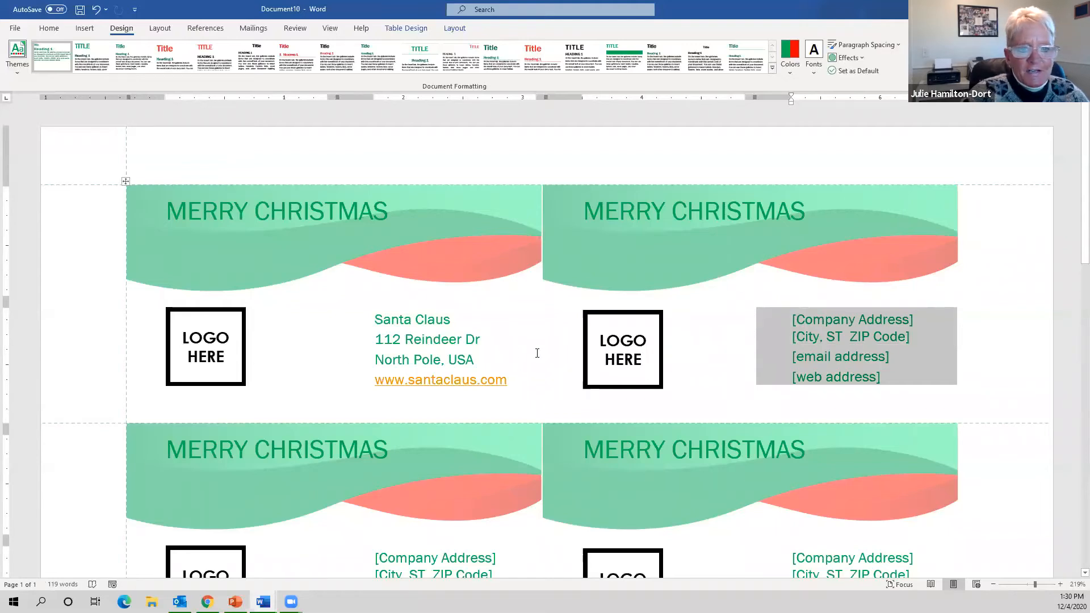
pyautogui.click(725, 354)
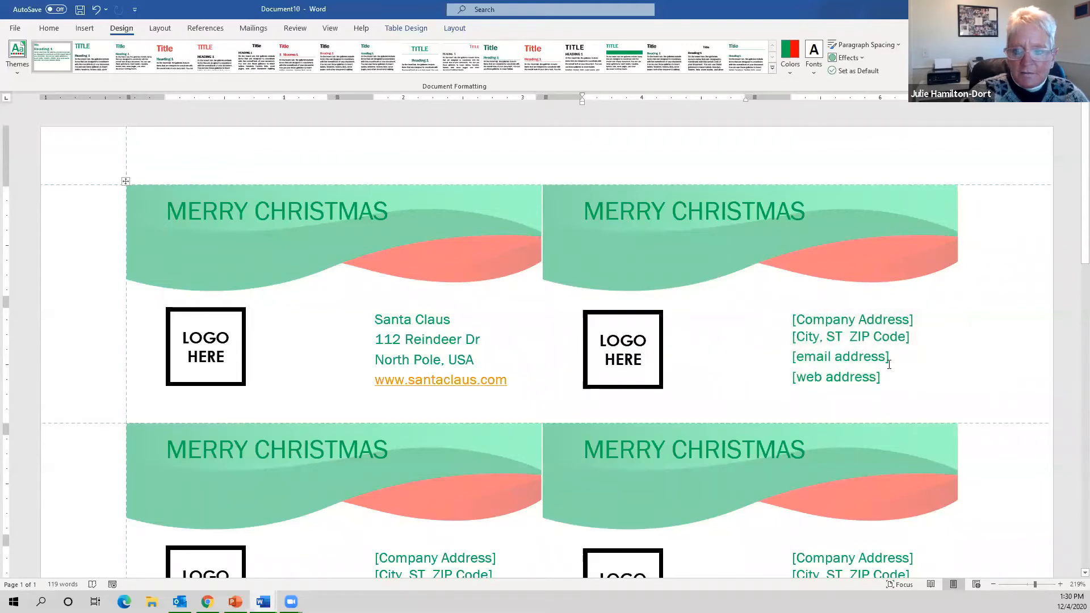
pyautogui.click(219, 357)
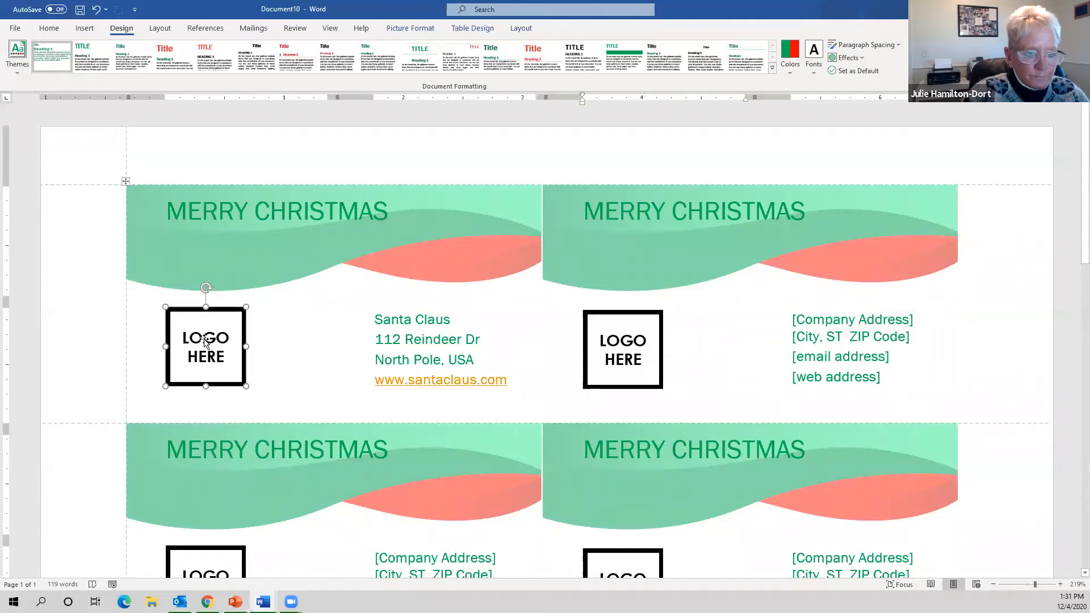
# - After browsing the picture and table format tabs, show the Insert > Pictures source choices
pyautogui.doubleClick(206, 341)
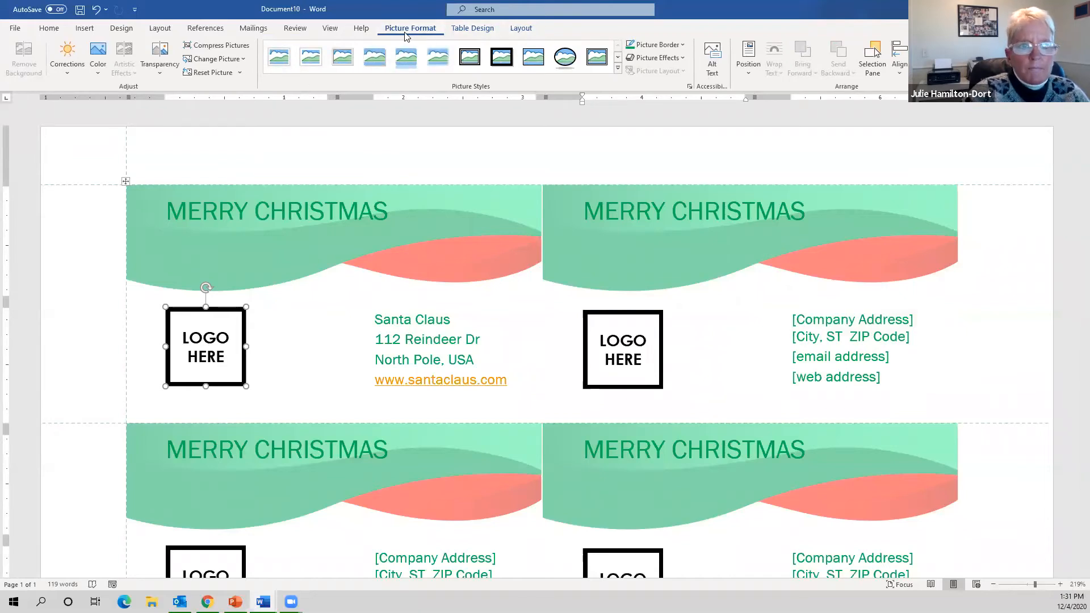
pyautogui.click(486, 30)
pyautogui.click(522, 30)
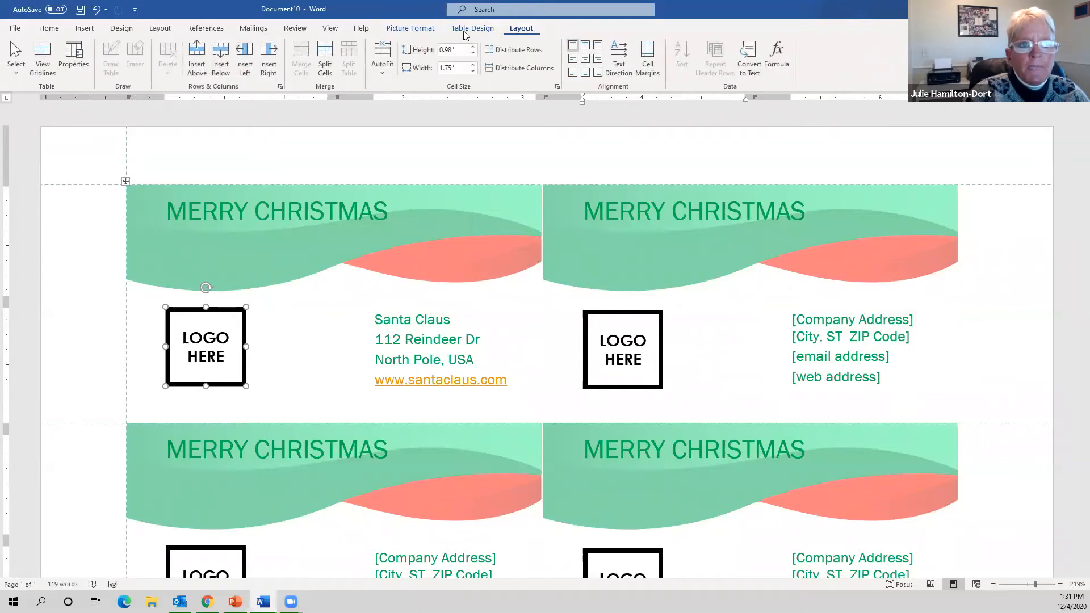
pyautogui.click(397, 30)
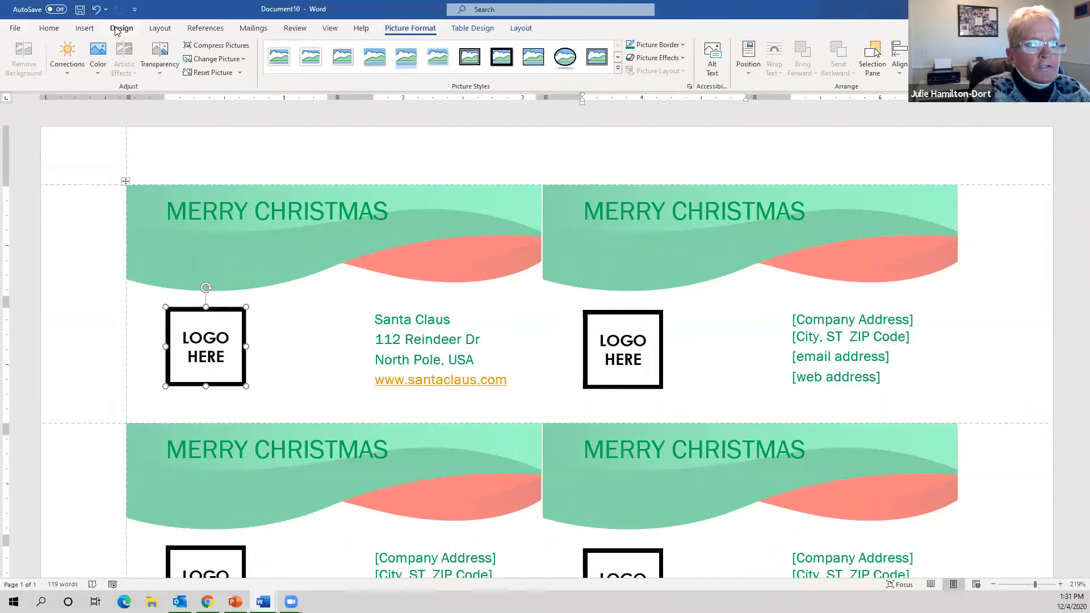
pyautogui.click(79, 29)
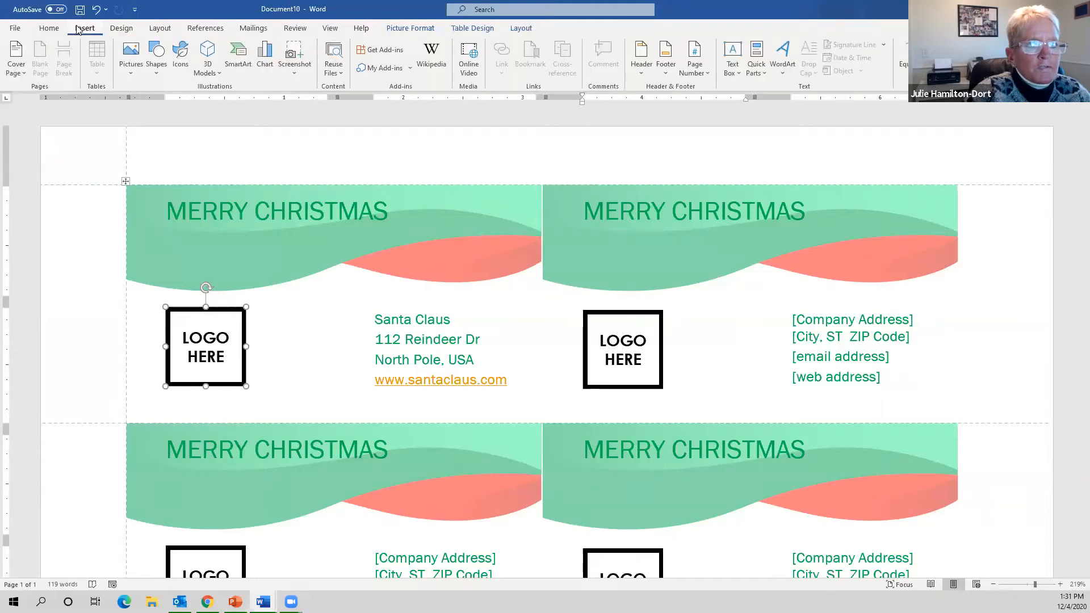
pyautogui.click(136, 74)
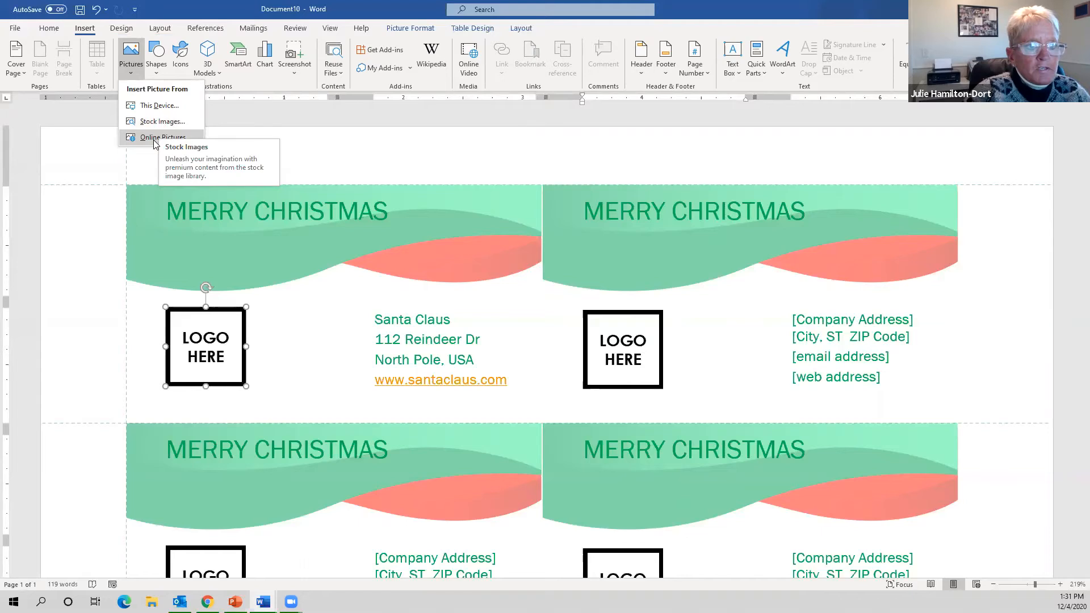
# - Search Online Pictures for 'christmas' and insert the snowy Christmas tree image
pyautogui.click(154, 140)
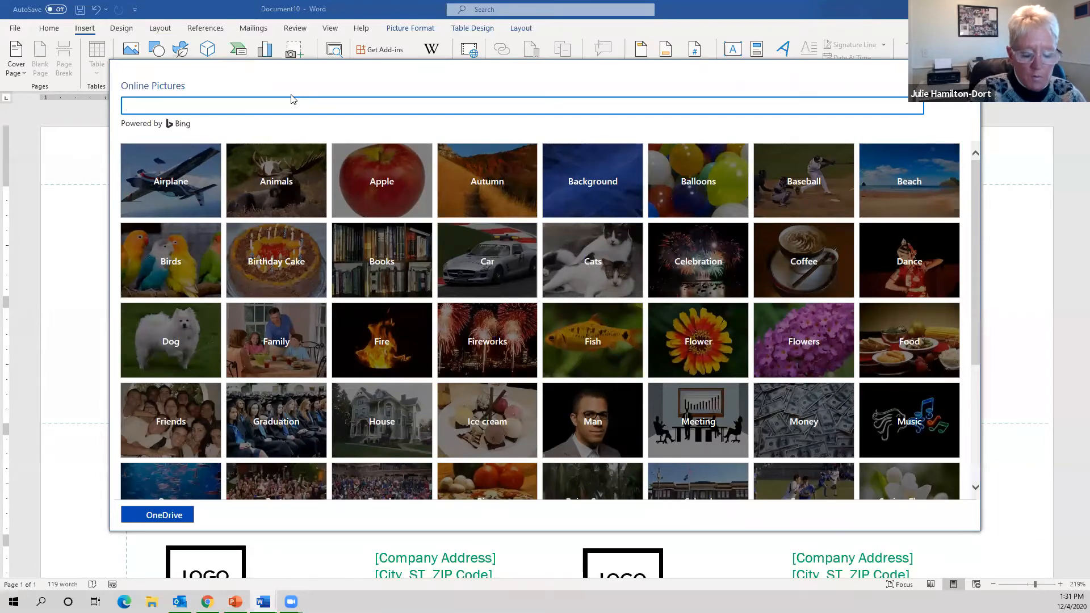
pyautogui.write('chri')
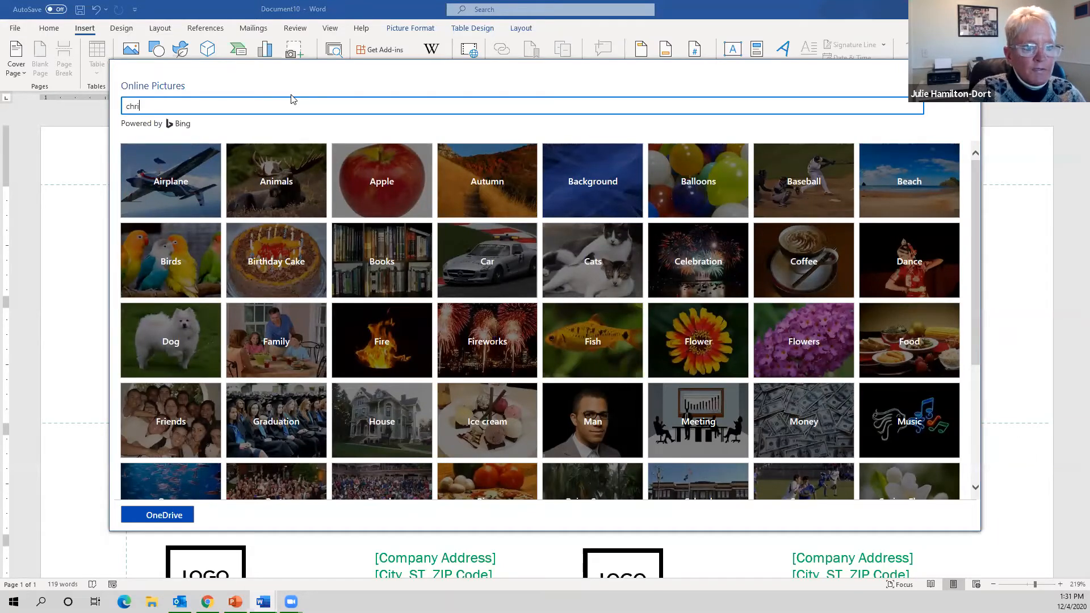
pyautogui.write('stmas')
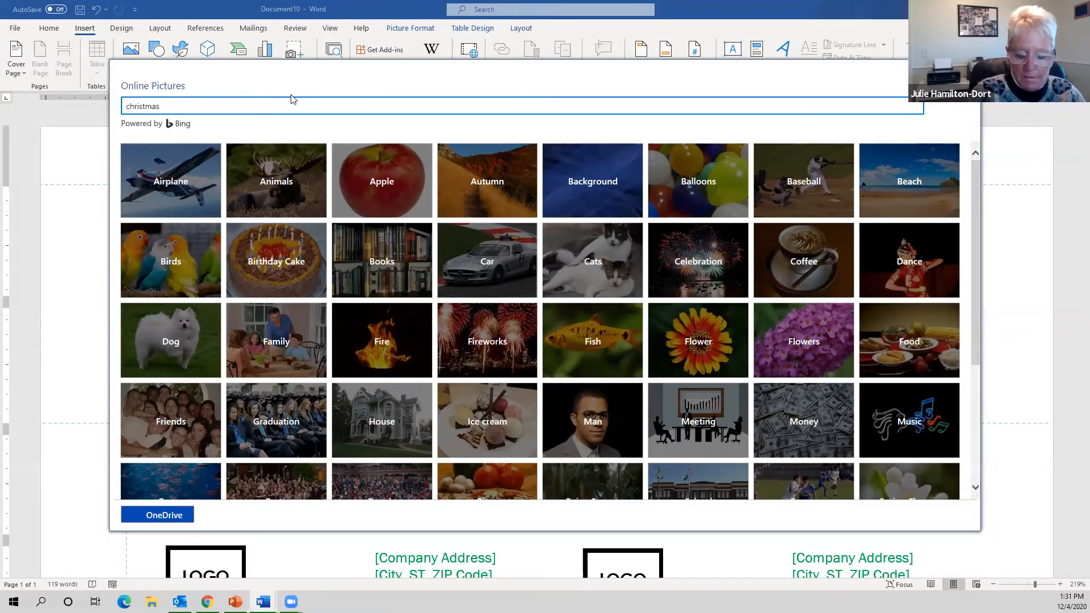
pyautogui.press('Return')
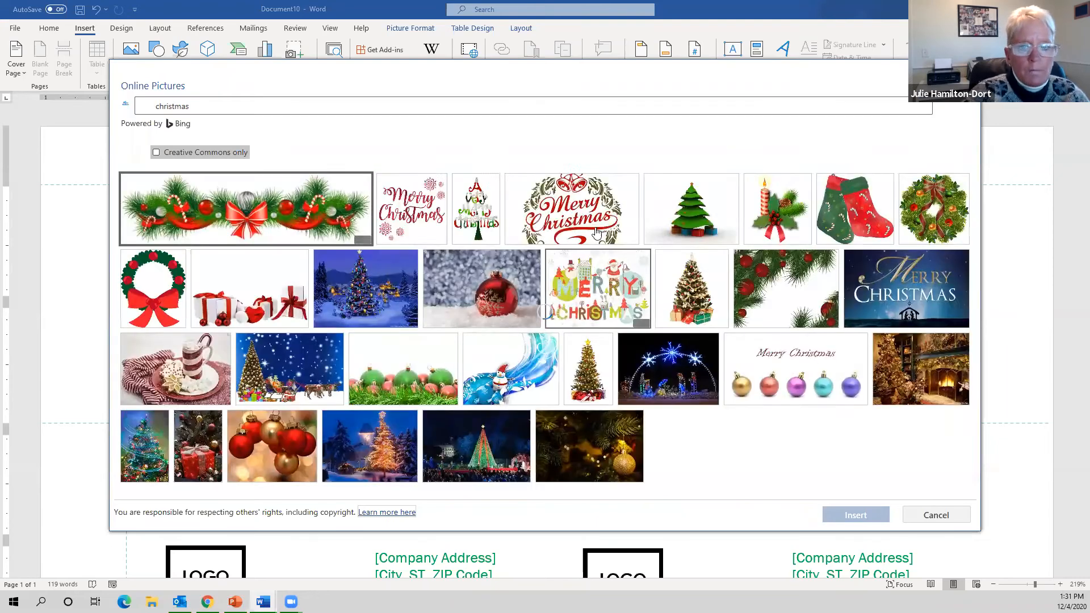
pyautogui.scroll(-5, 784, 359)
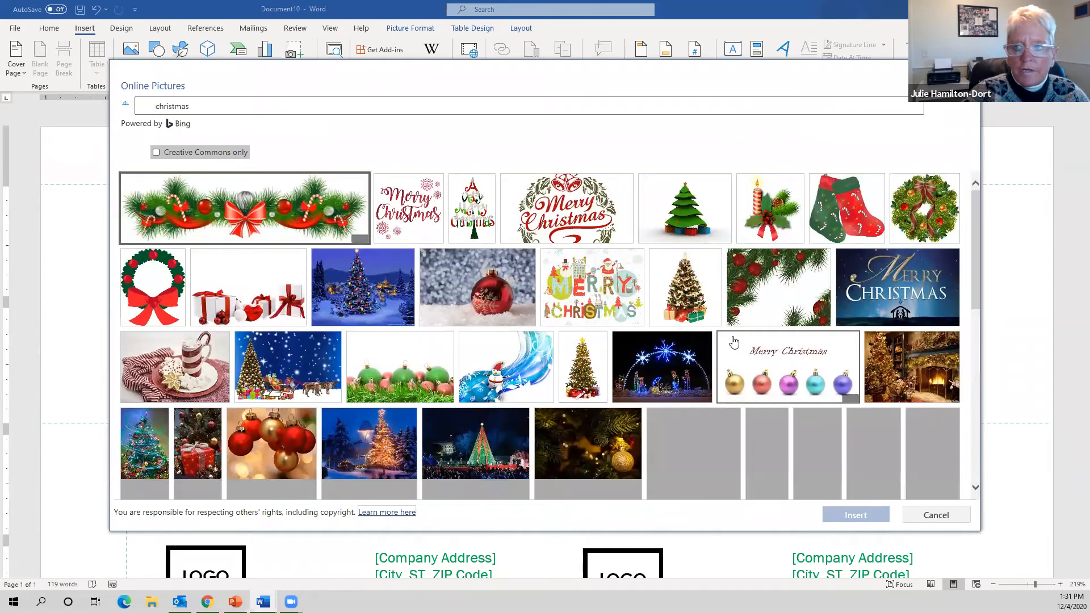
pyautogui.click(371, 304)
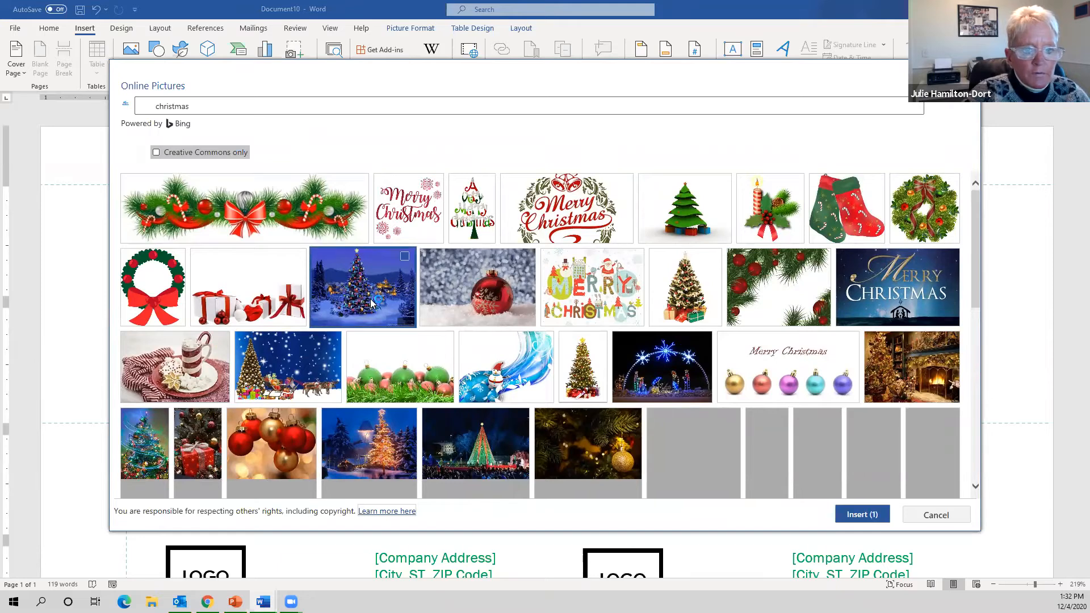
pyautogui.click(879, 515)
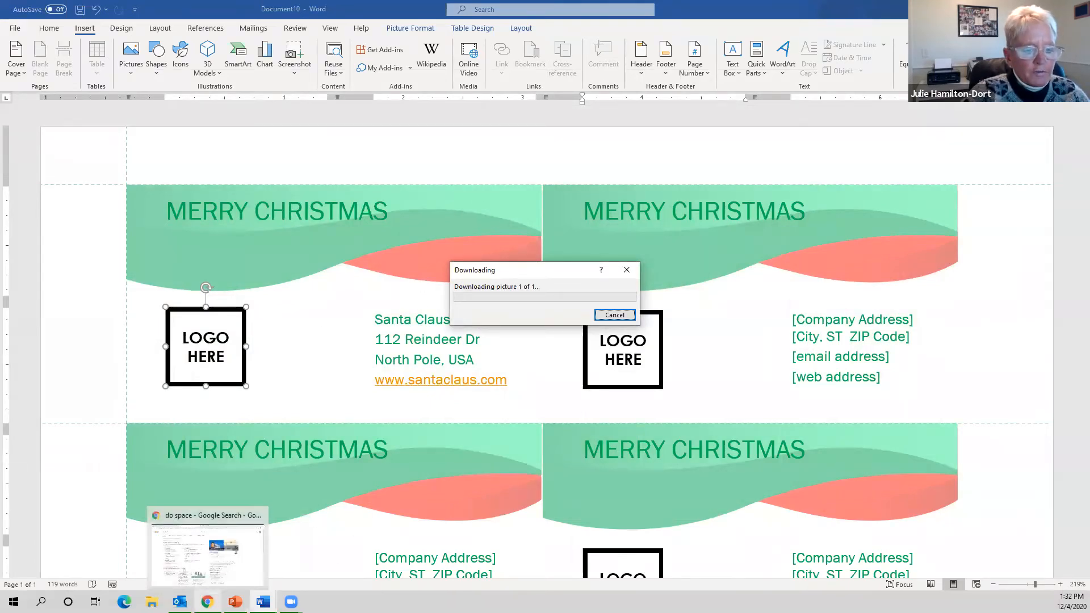
# - Briefly bring up Chrome from the taskbar, then dismiss its jump list
pyautogui.click(208, 602)
pyautogui.rightClick(207, 602)
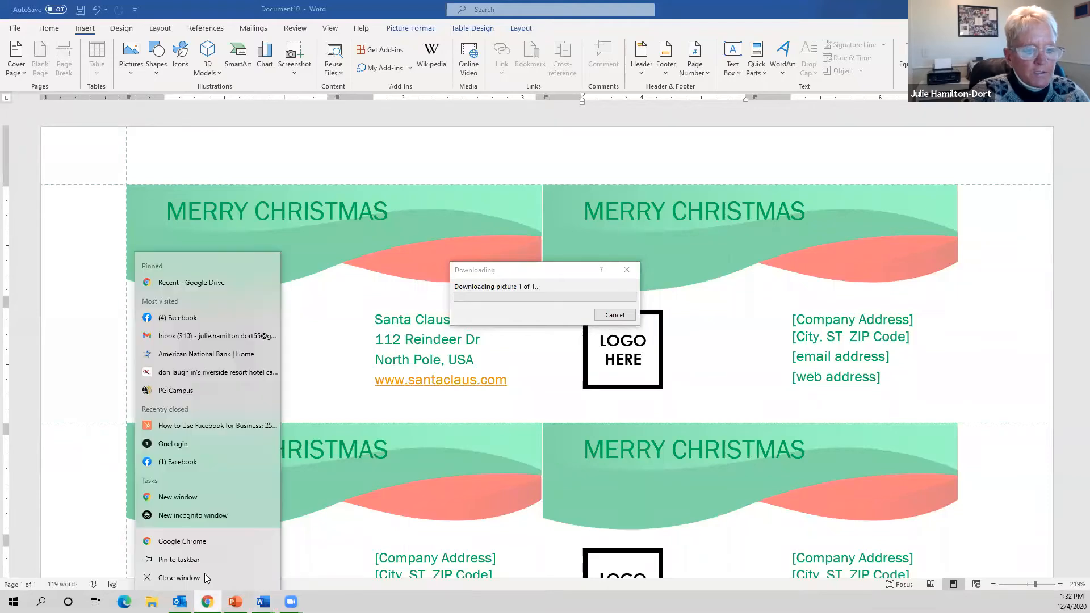
pyautogui.click(213, 496)
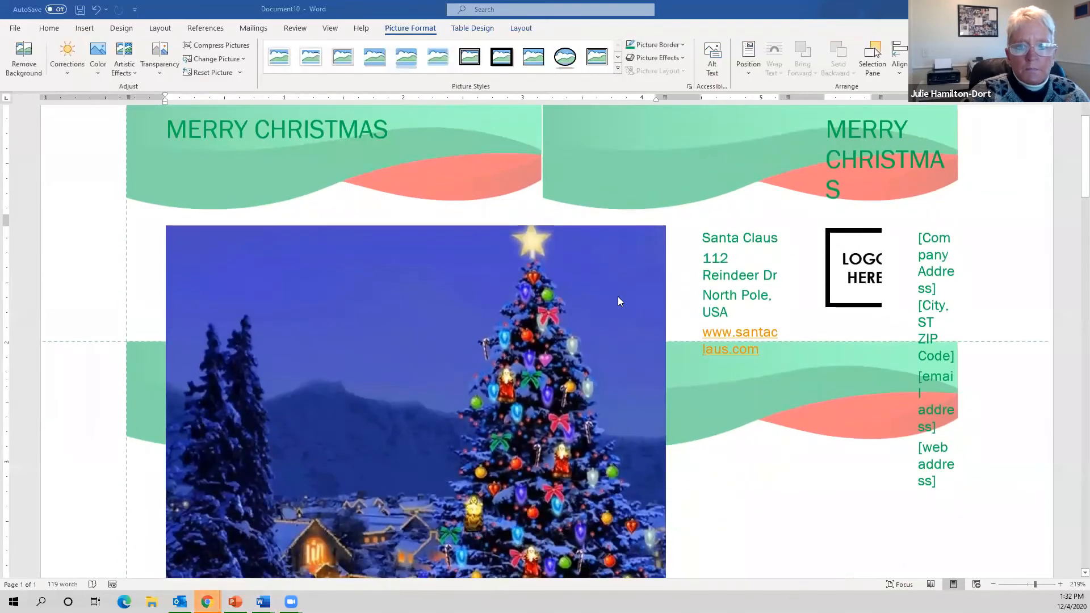
# - Resize the snowy Christmas-tree picture to a small logo in the first card, undoing trial resizes
pyautogui.click(547, 326)
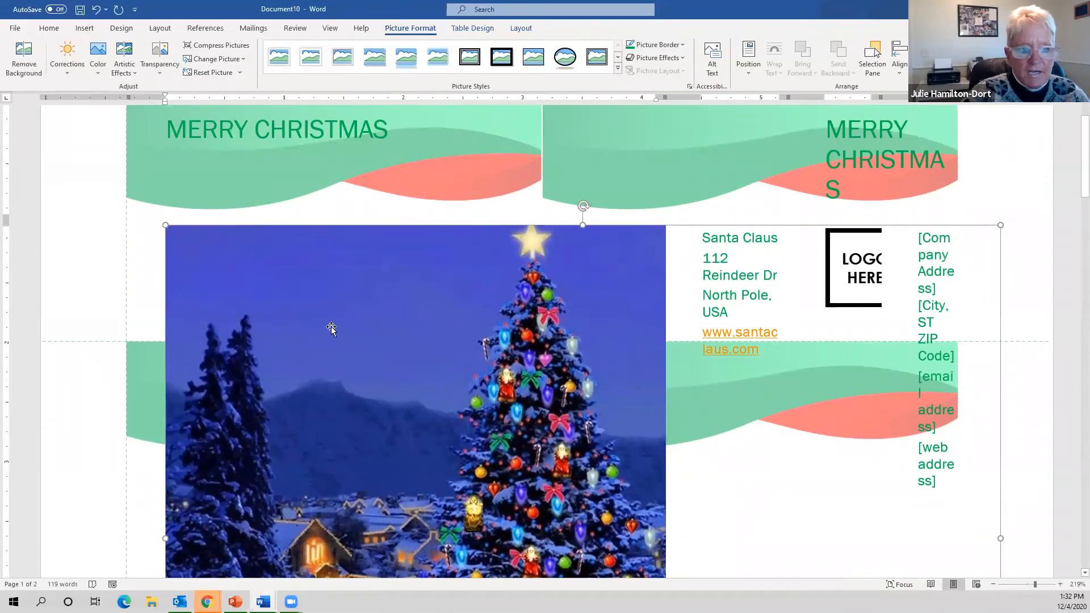
pyautogui.moveTo(166, 226); pyautogui.dragTo(448, 432)
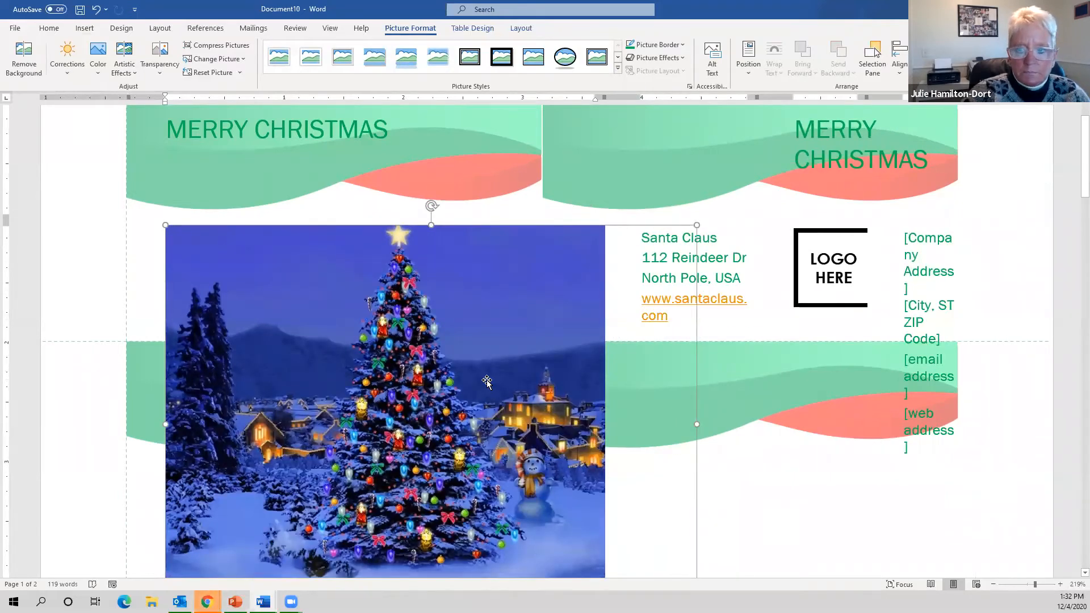
pyautogui.hotkey('ctrl', 'z')
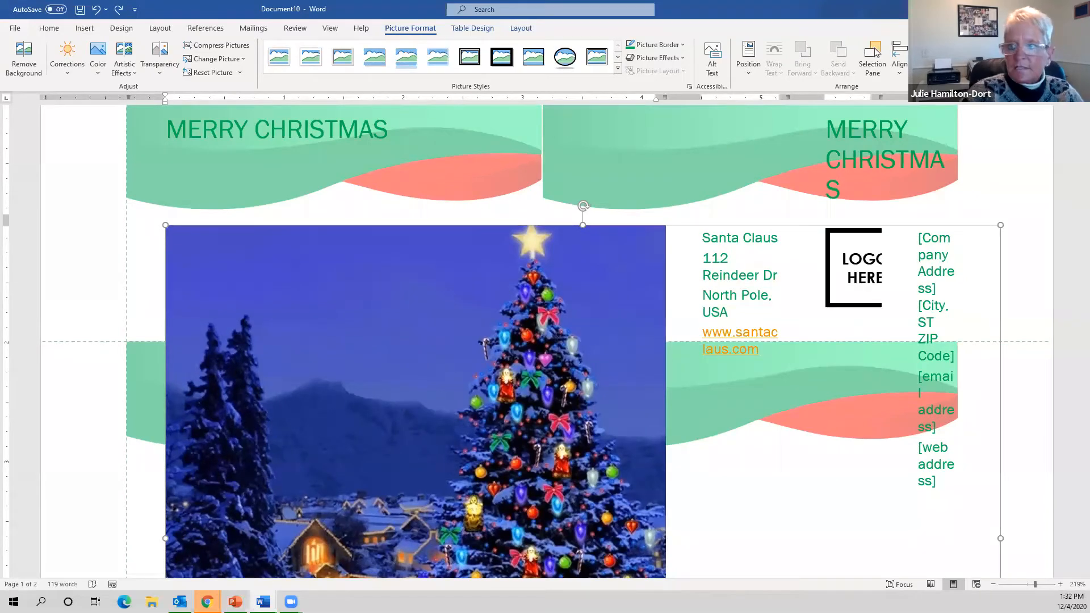
pyautogui.hotkey('ctrl', 'z')
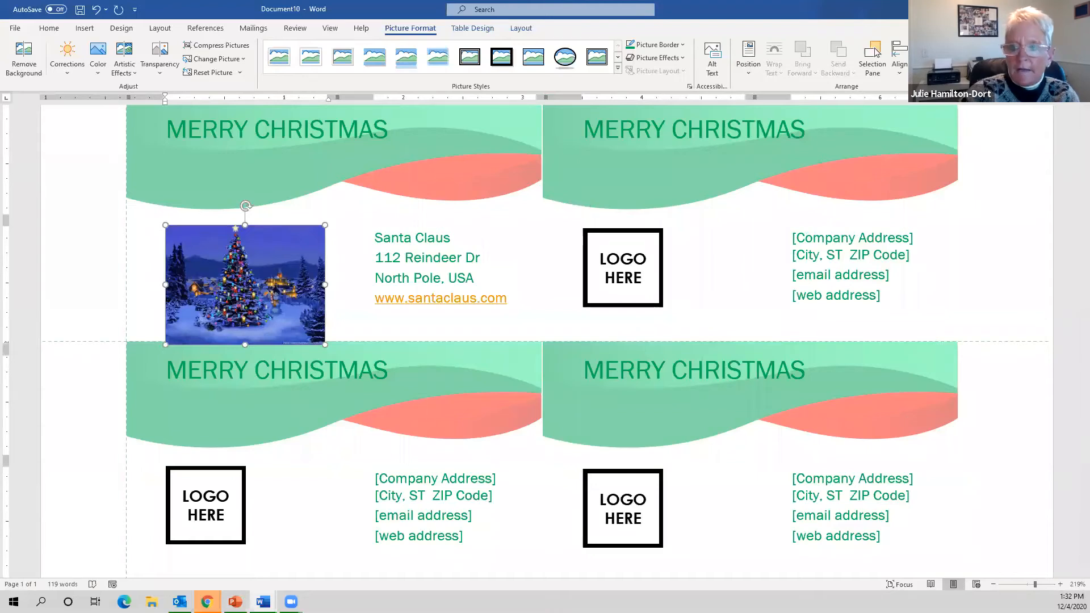
pyautogui.press('Return')
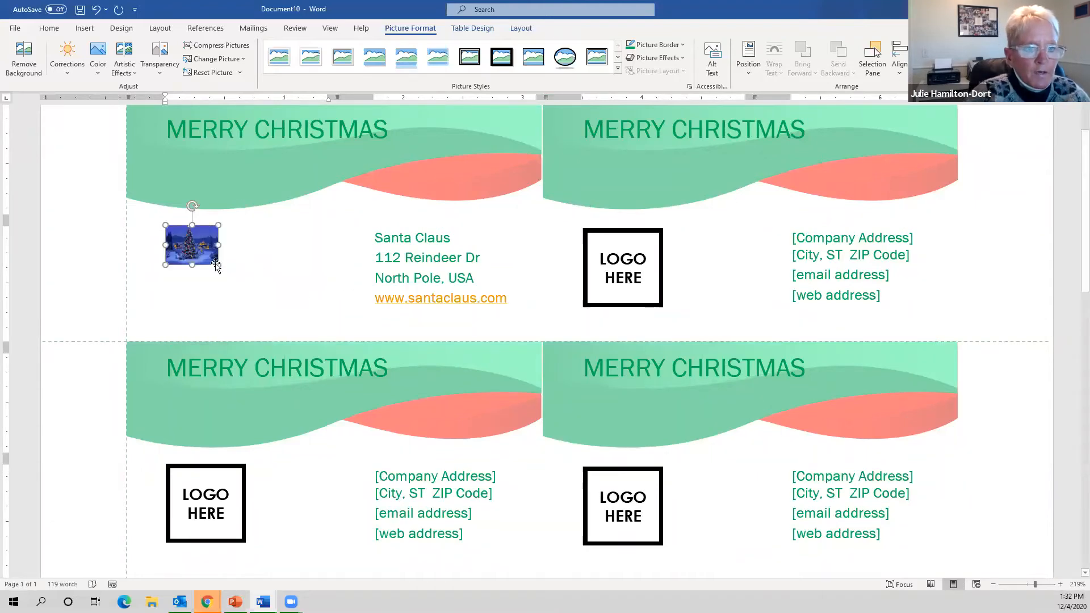
pyautogui.moveTo(218, 266); pyautogui.dragTo(242, 287)
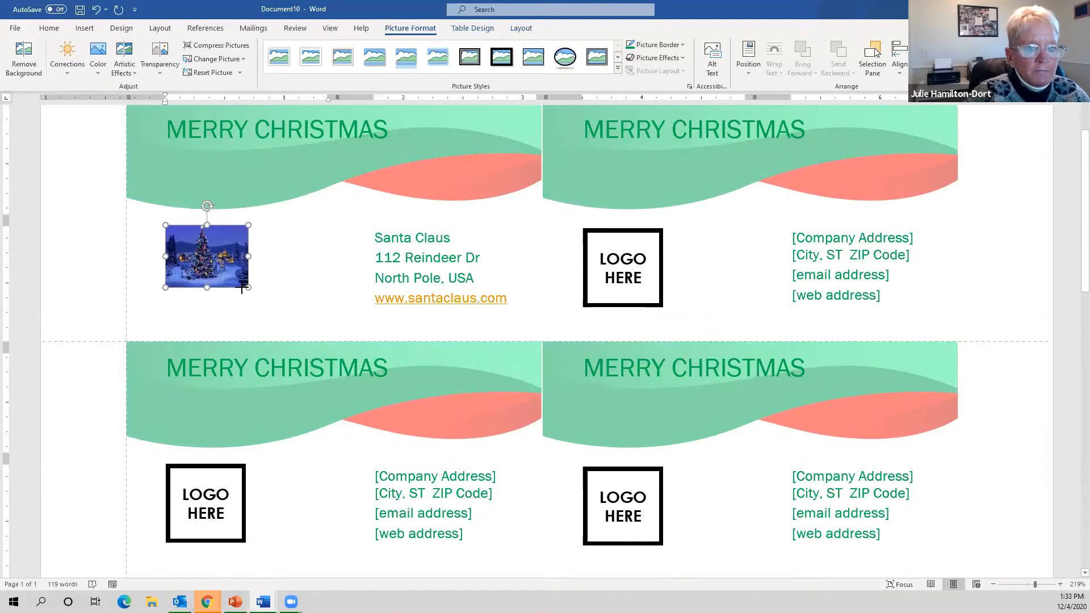
# - Copy the tree picture and paste it over the top-right, lower-left and lower-right LOGO HERE boxes
pyautogui.click(349, 250)
pyautogui.click(863, 273)
pyautogui.click(196, 253)
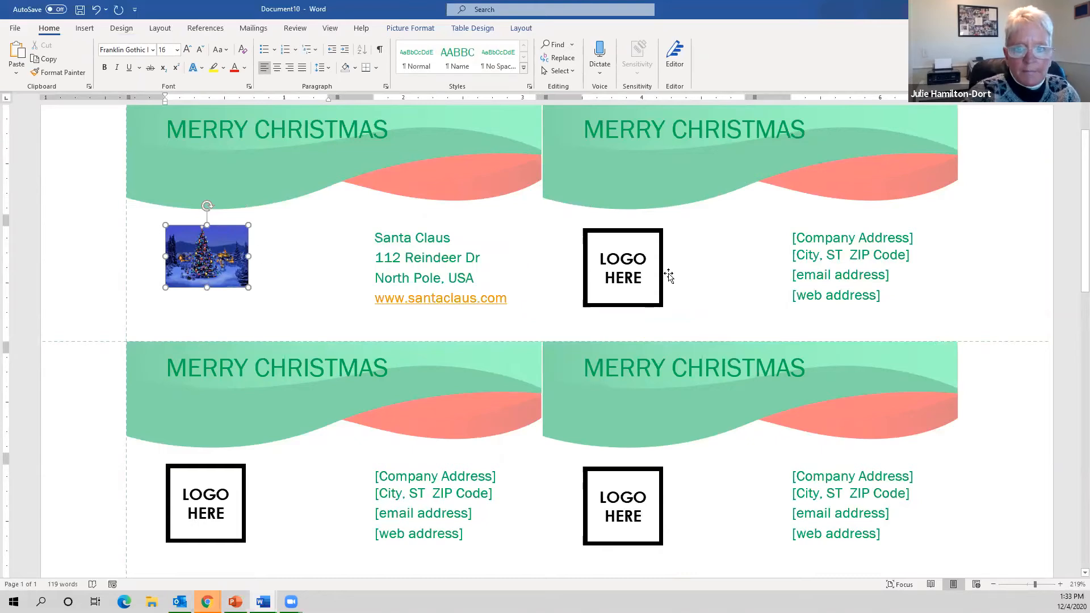
pyautogui.click(640, 268)
pyautogui.hotkey('ctrl', 'v')
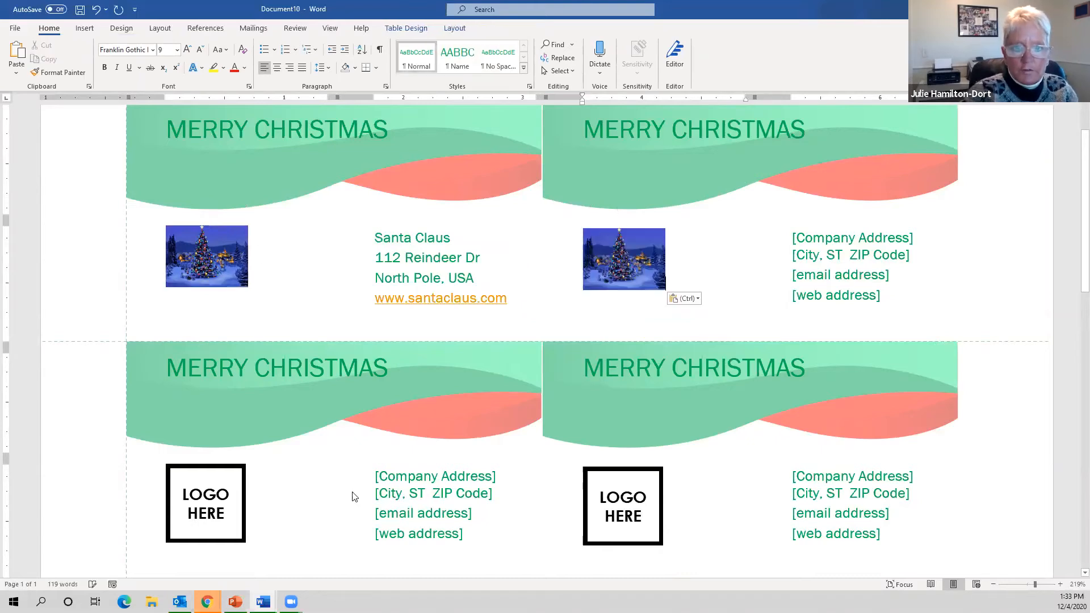
pyautogui.click(235, 509)
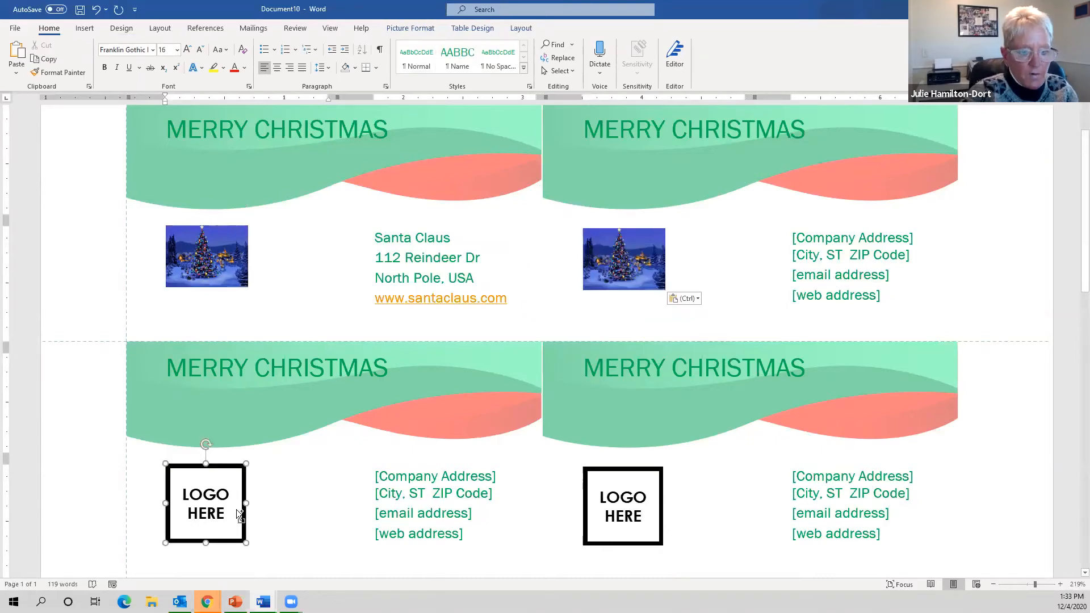
pyautogui.hotkey('ctrl', 'v')
pyautogui.click(630, 518)
pyautogui.hotkey('ctrl', 'v')
# - Paste the tree picture over all remaining LOGO HERE boxes further down the sheet
pyautogui.scroll(-4, 628, 511)
pyautogui.click(233, 508)
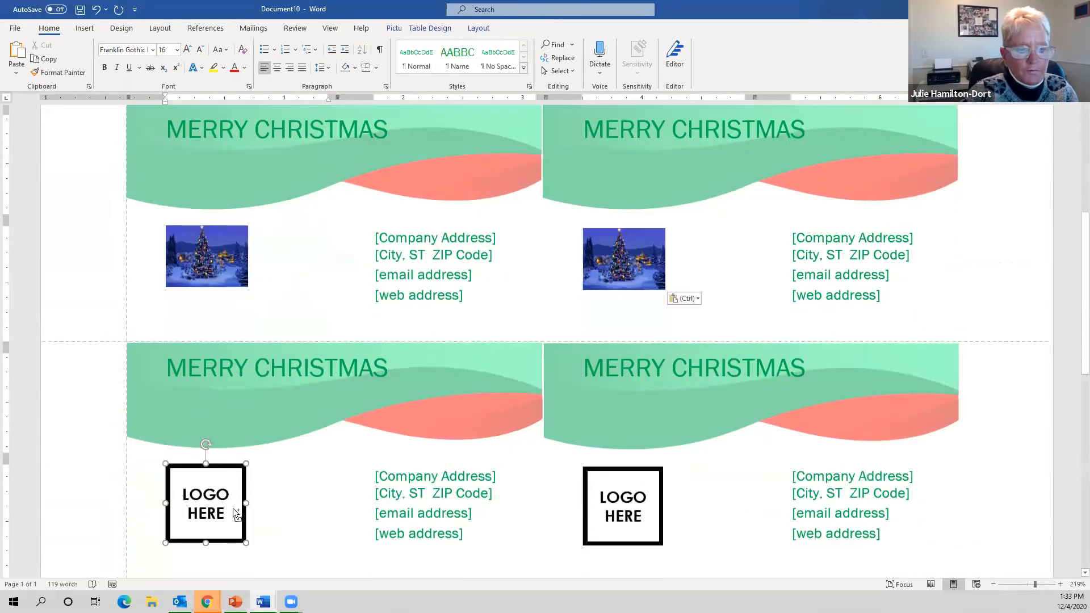
pyautogui.hotkey('ctrl', 'v')
pyautogui.click(607, 511)
pyautogui.hotkey('ctrl', 'v')
pyautogui.scroll(-4, 608, 511)
pyautogui.click(232, 488)
pyautogui.hotkey('ctrl', 'v')
pyautogui.click(602, 511)
pyautogui.hotkey('ctrl', 'v')
pyautogui.scroll(-3, 417, 492)
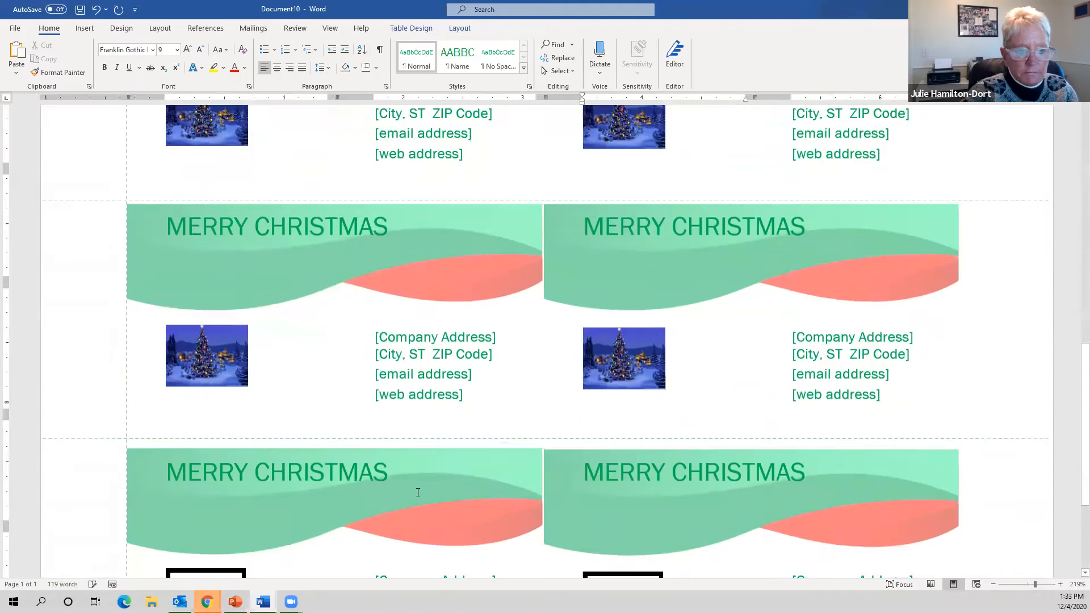
pyautogui.scroll(-3, 418, 493)
pyautogui.click(227, 482)
pyautogui.hotkey('ctrl', 'v')
pyautogui.click(652, 486)
pyautogui.hotkey('ctrl', 'v')
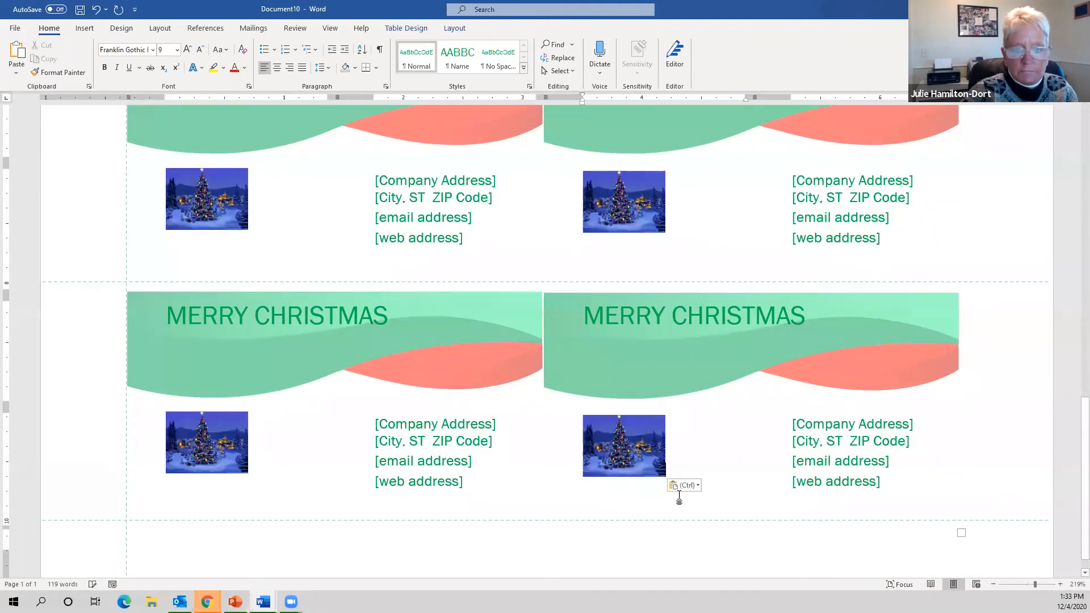
# - Select the first card's whole Santa Claus address block
pyautogui.scroll(5, 588, 469)
pyautogui.click(395, 359)
pyautogui.moveTo(377, 317); pyautogui.dragTo(513, 391)
pyautogui.hotkey('ctrl', 'c')
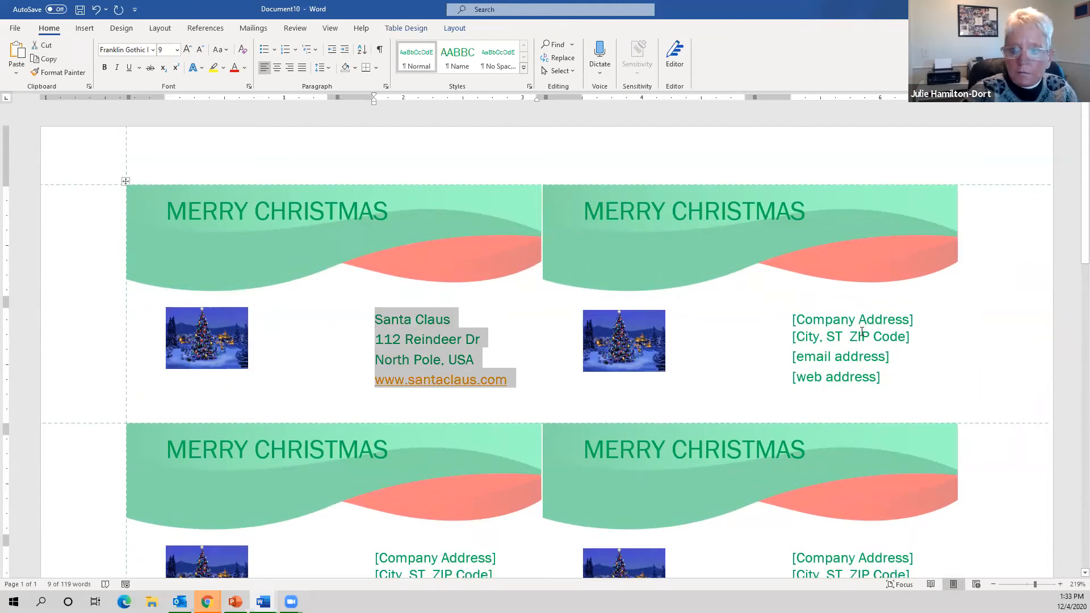
# - Paste the Santa Claus address over the top-right card's placeholders and remove the blank line above it
pyautogui.click(790, 320)
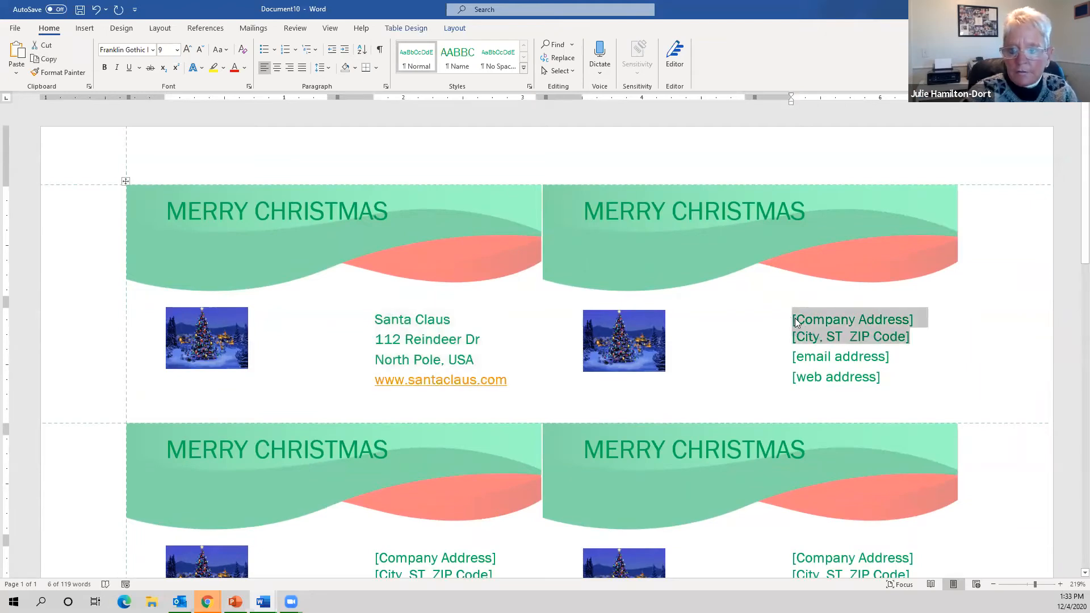
pyautogui.moveTo(799, 321); pyautogui.dragTo(870, 356)
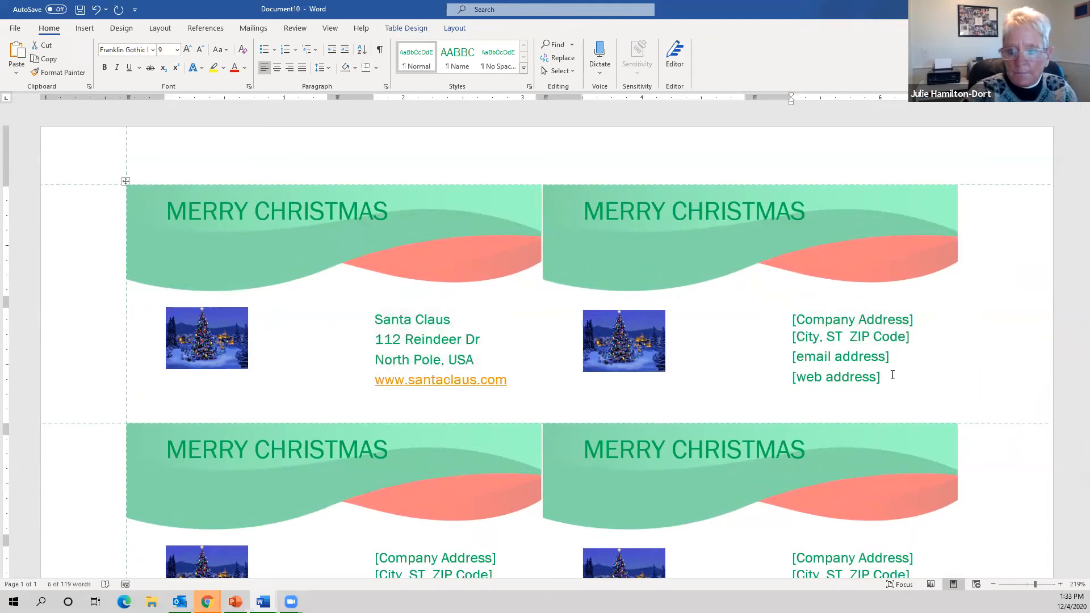
pyautogui.moveTo(805, 366); pyautogui.dragTo(782, 342)
pyautogui.hotkey('ctrl', 'v')
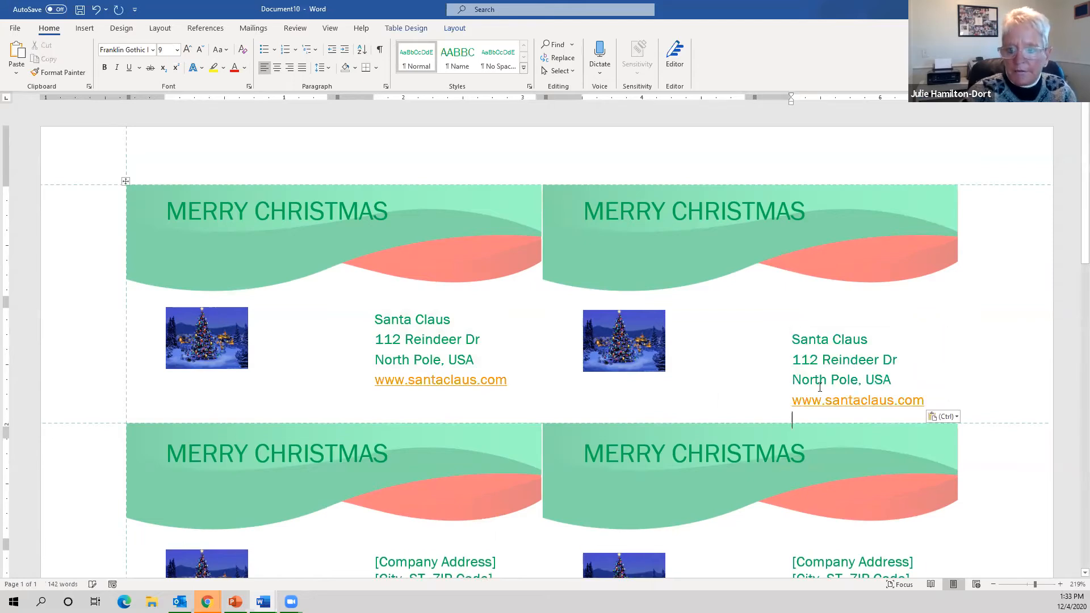
pyautogui.click(794, 341)
pyautogui.press('BackSpace')
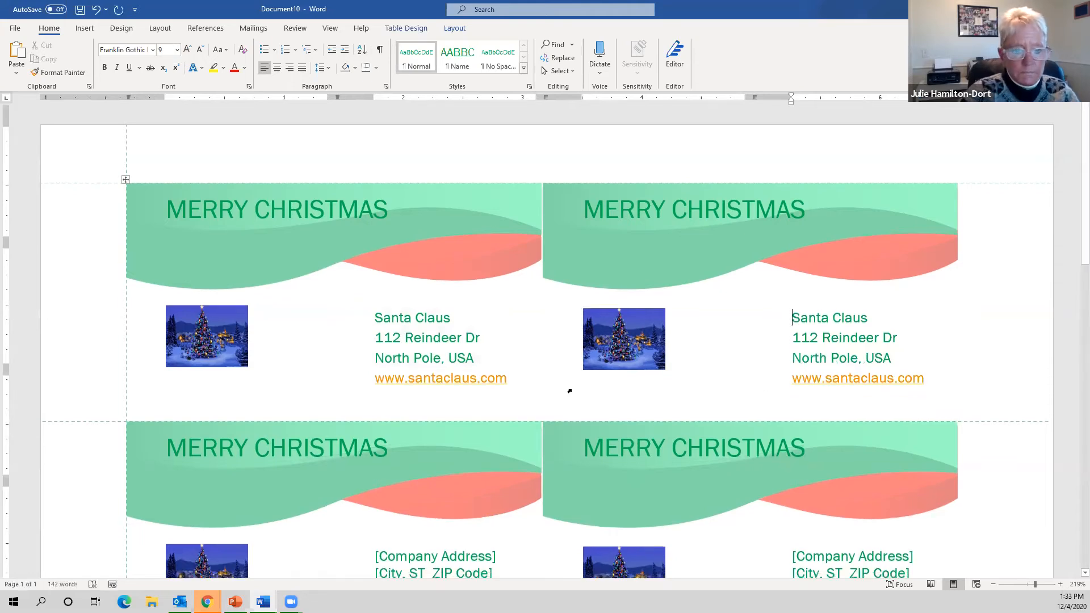
# - Paste the Santa Claus address over both second-row cards' placeholder lines
pyautogui.scroll(-3, 569, 389)
pyautogui.moveTo(377, 378); pyautogui.dragTo(479, 452)
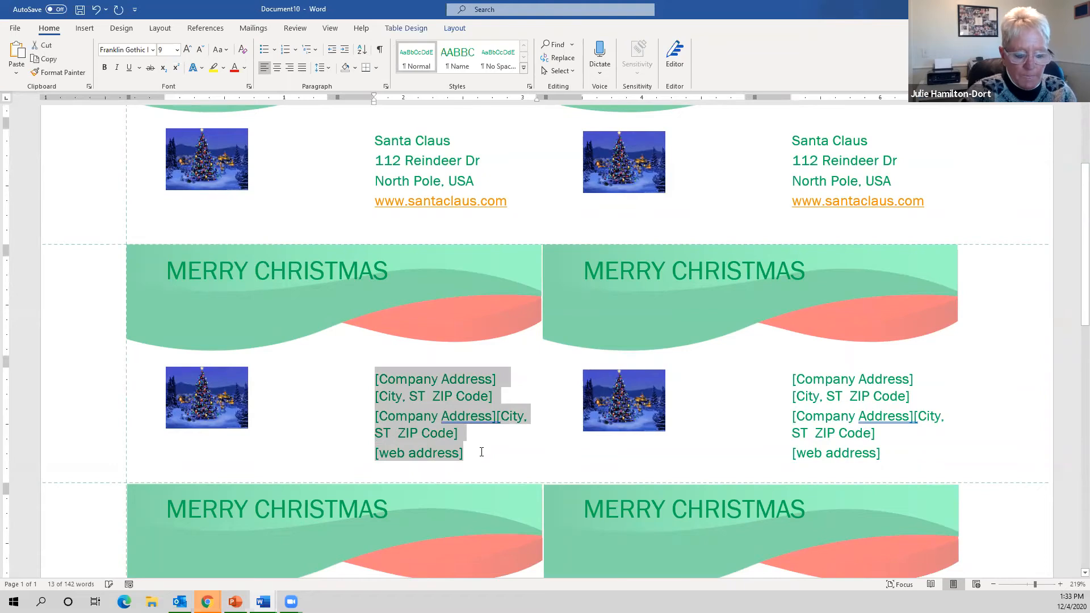
pyautogui.hotkey('ctrl', 'v')
pyautogui.click(782, 377)
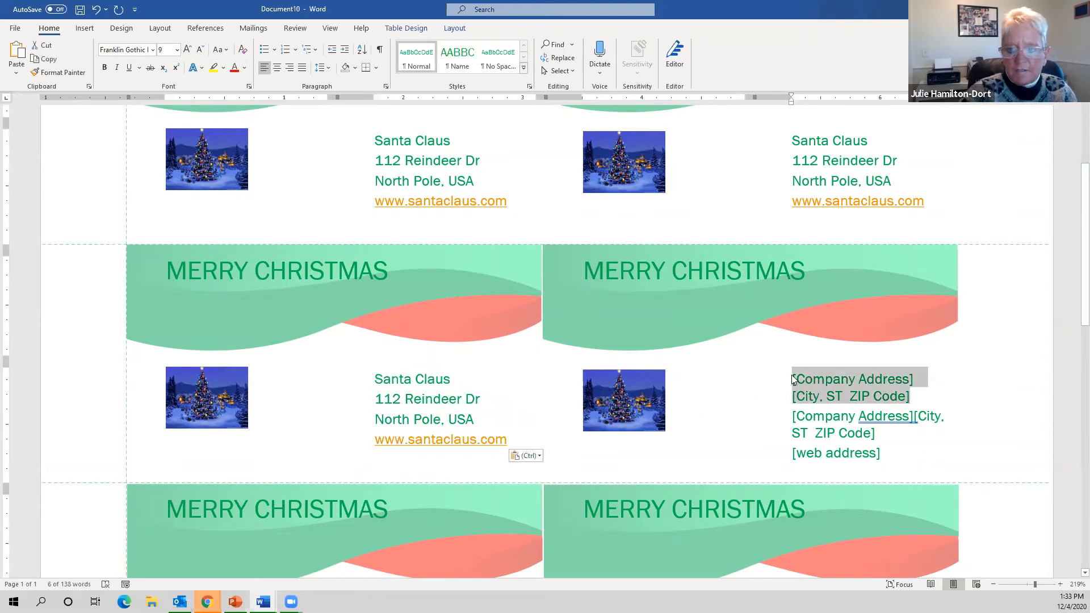
pyautogui.hotkey('shift', 'Down')
pyautogui.hotkey('shift', 'Down')
pyautogui.hotkey('shift', 'Down')
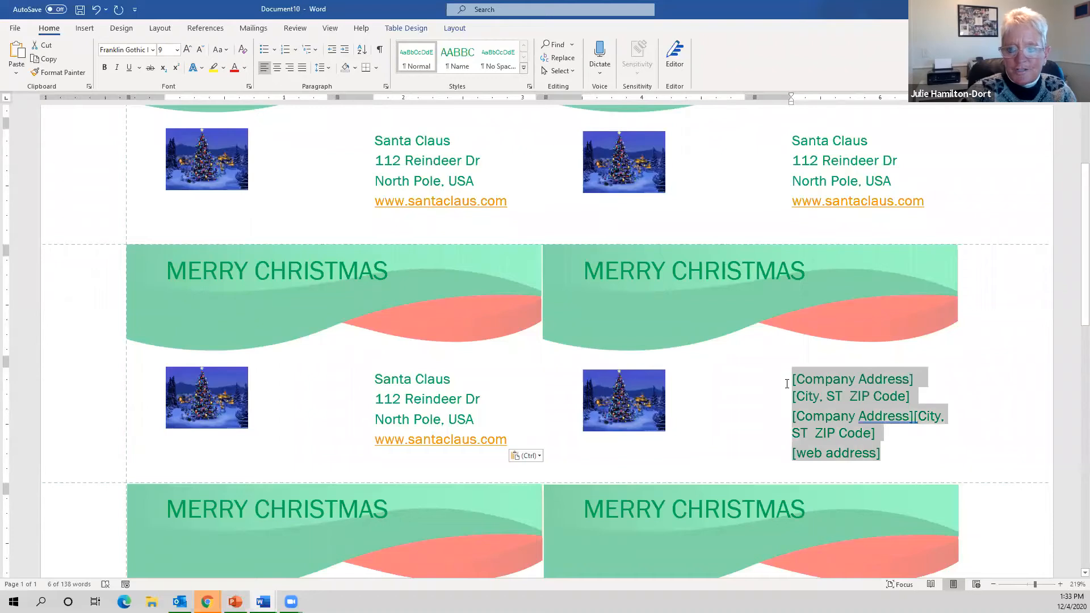
pyautogui.hotkey('ctrl', 'v')
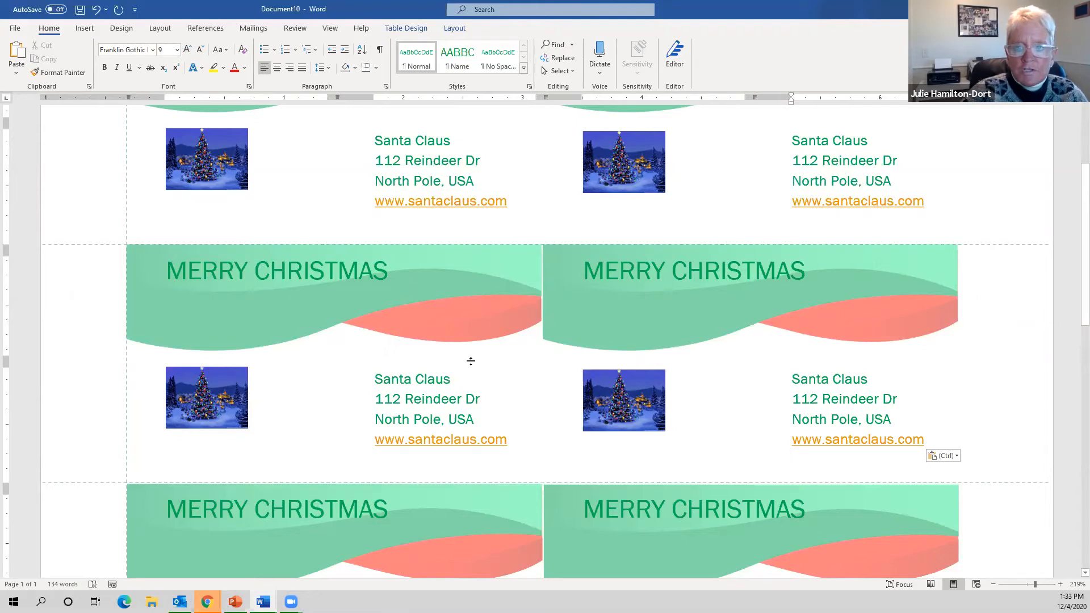
pyautogui.scroll(-4, 476, 393)
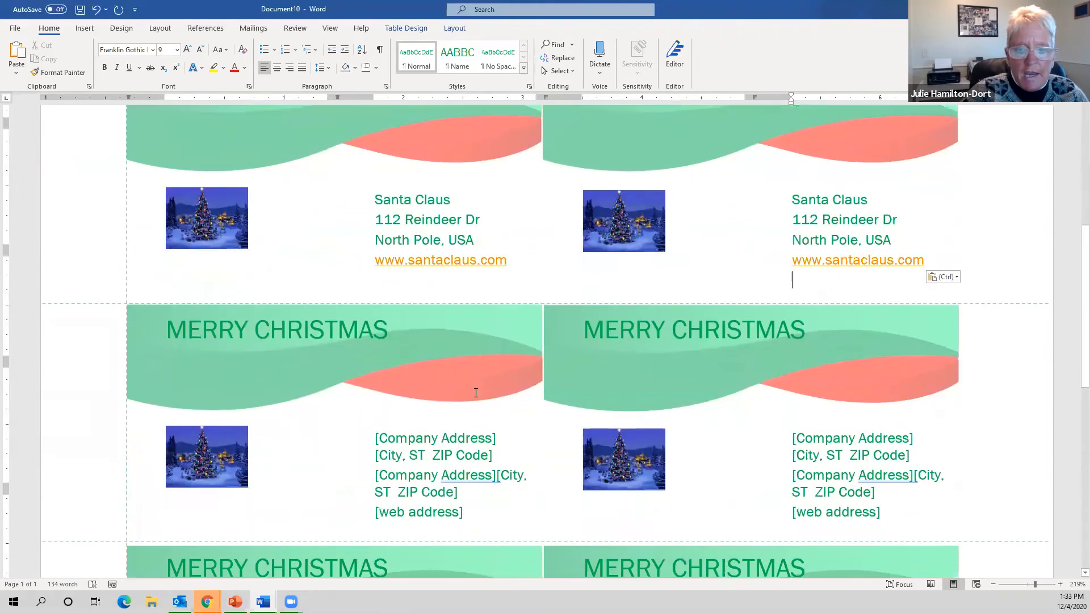
pyautogui.scroll(7, 476, 393)
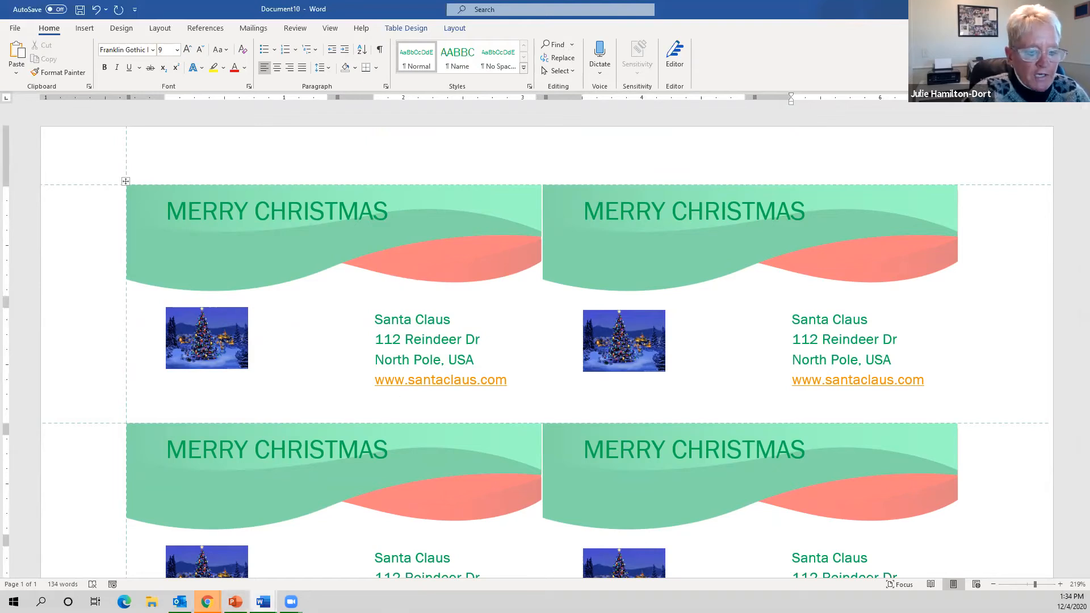
# - In a new maximized Chrome window, search Google Images for christmas and preview the red stockings picture
pyautogui.rightClick(207, 602)
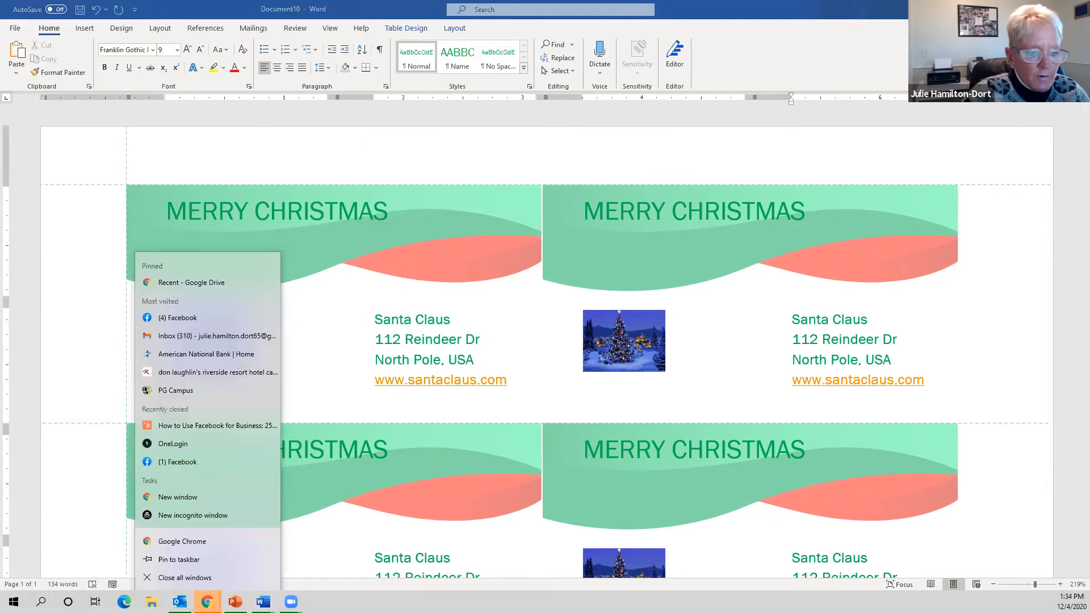
pyautogui.click(193, 502)
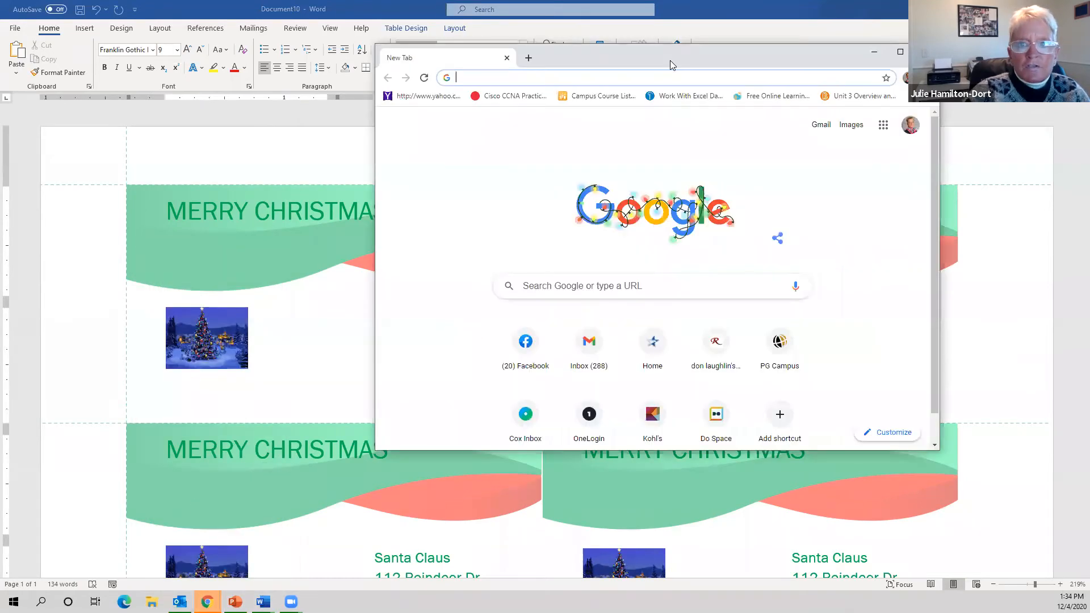
pyautogui.doubleClick(671, 65)
pyautogui.click(557, 237)
pyautogui.write('chri')
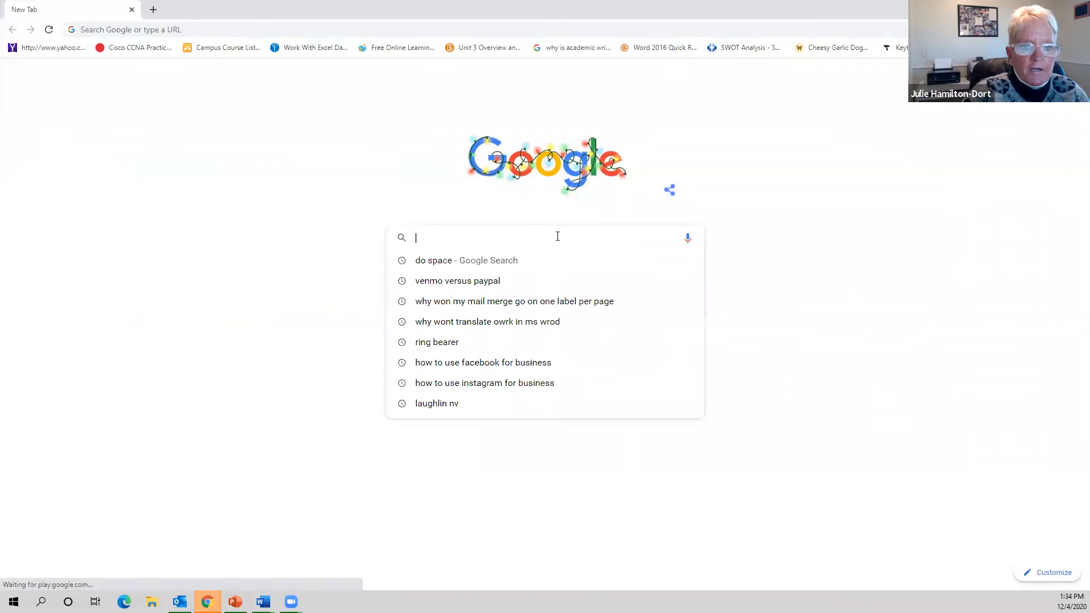
pyautogui.write('stmas')
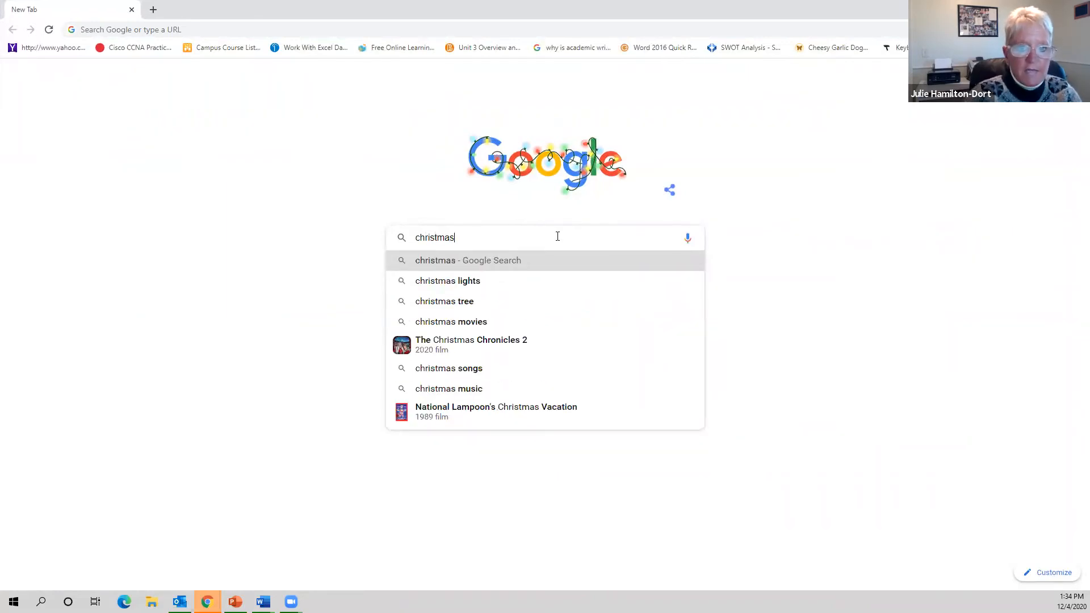
pyautogui.press('Return')
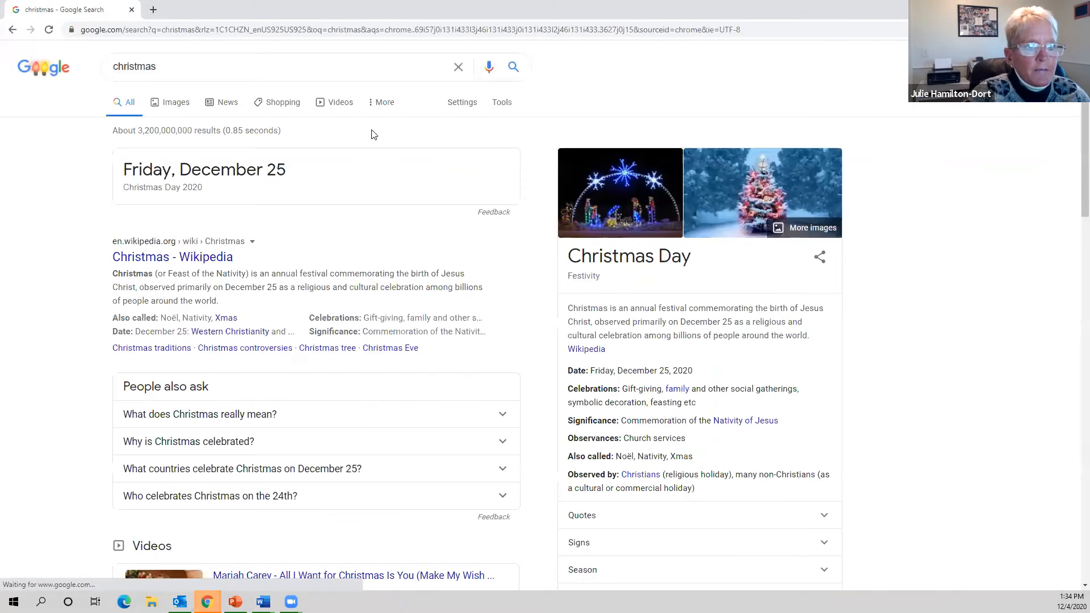
pyautogui.click(173, 102)
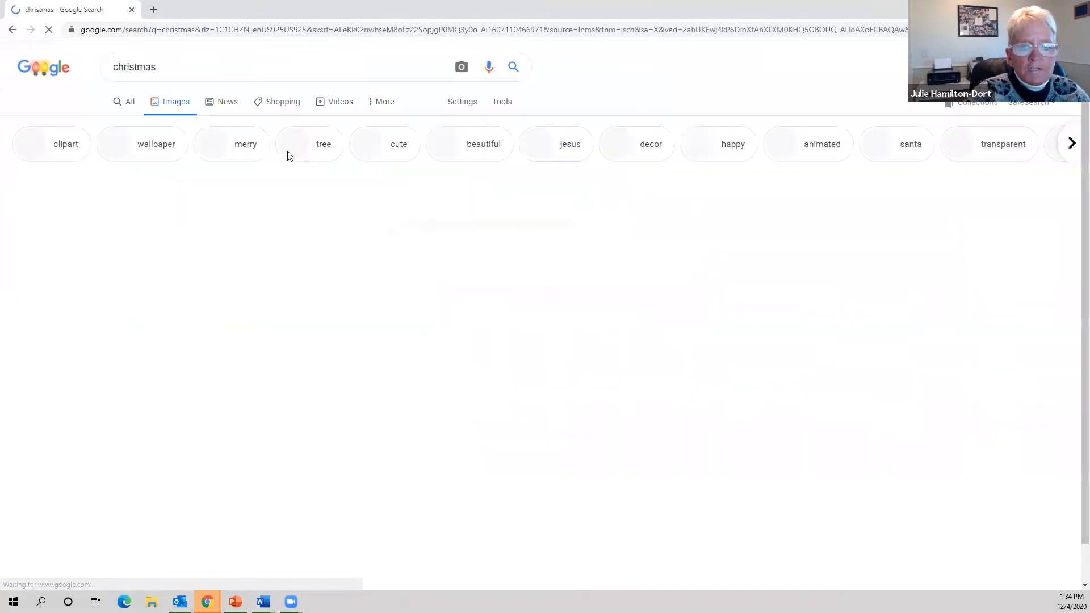
pyautogui.scroll(-10, 827, 262)
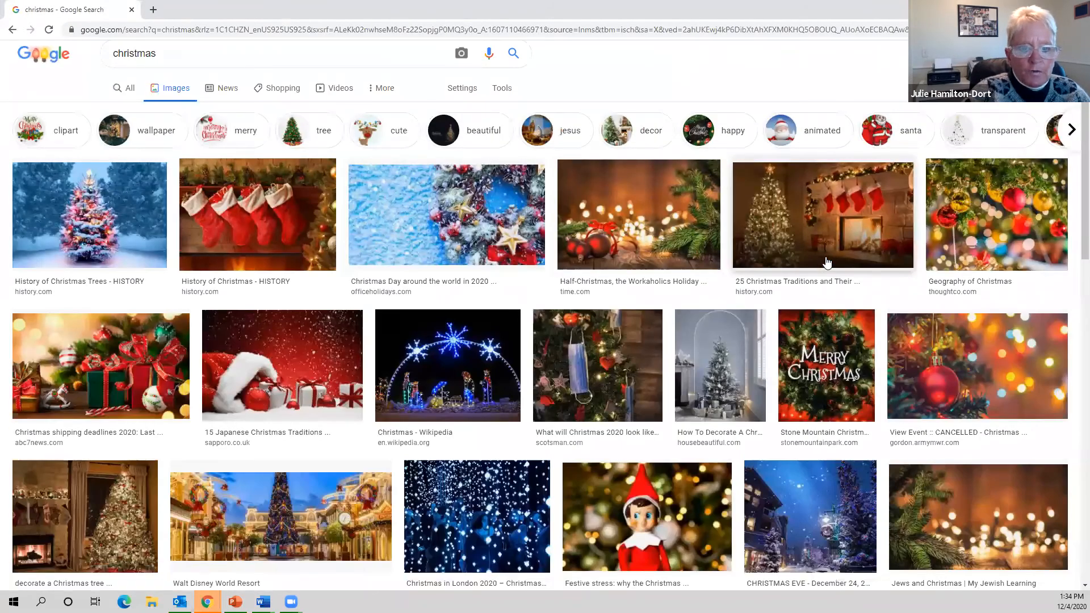
pyautogui.scroll(-3, 827, 262)
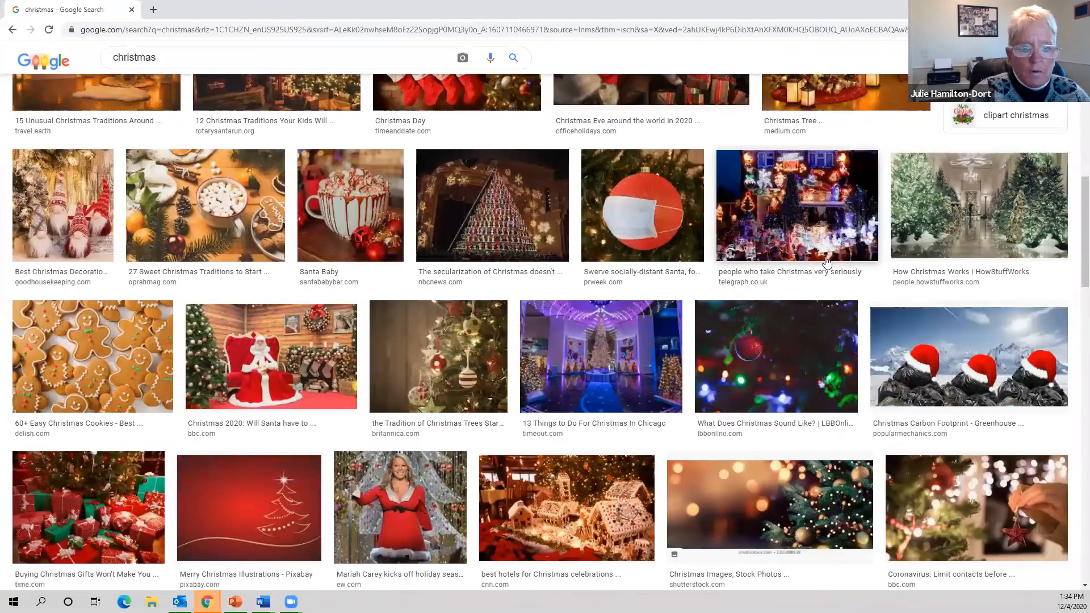
pyautogui.scroll(12, 301, 280)
pyautogui.scroll(1, 301, 280)
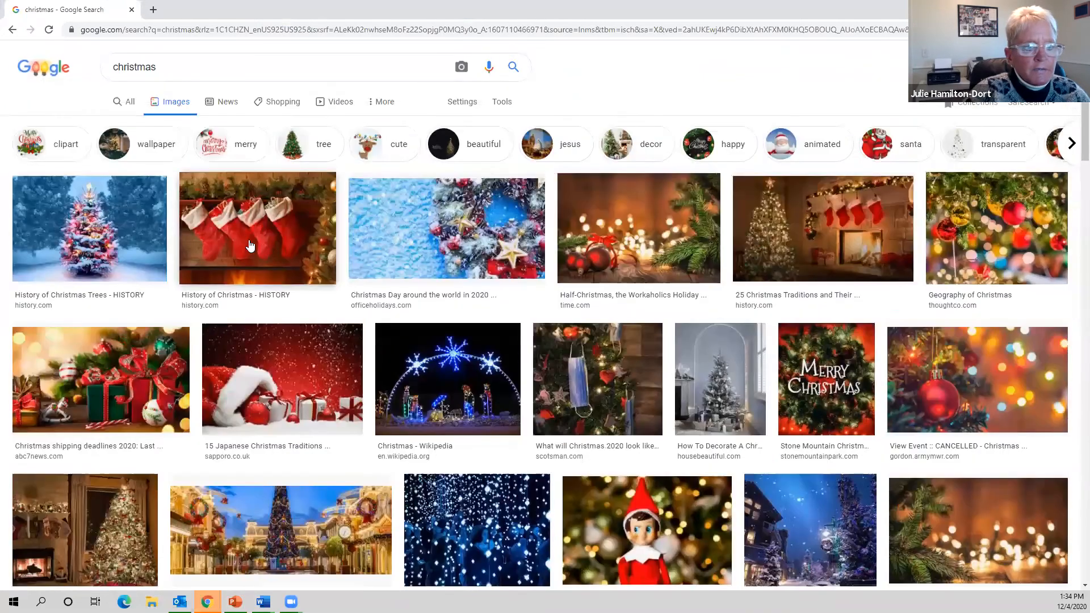
pyautogui.click(281, 248)
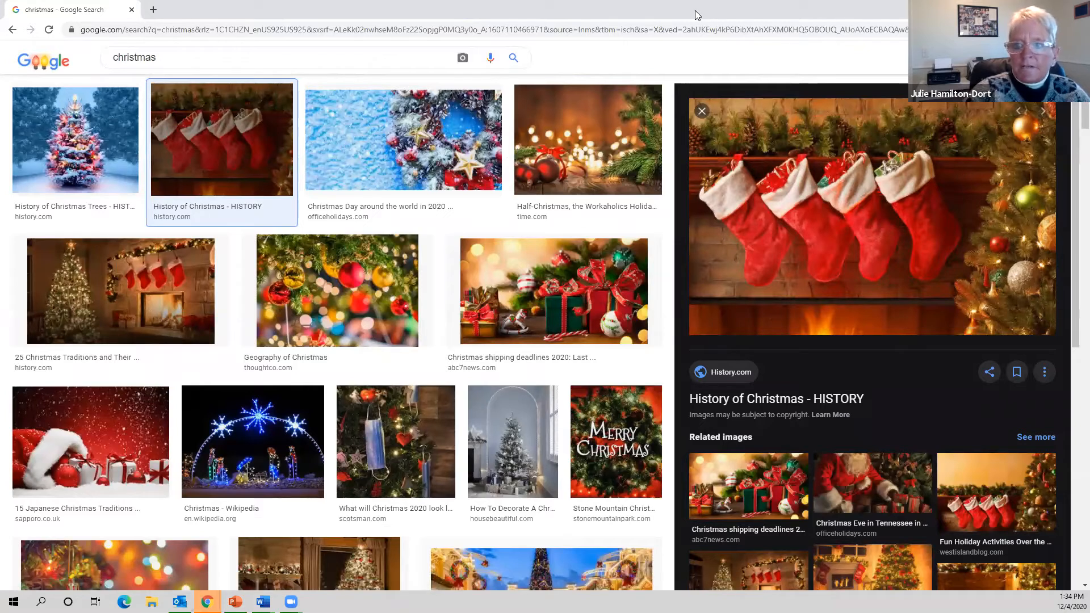
# - Snap Chrome beside Word and drag the stockings picture onto the first card
pyautogui.press('super+Right')
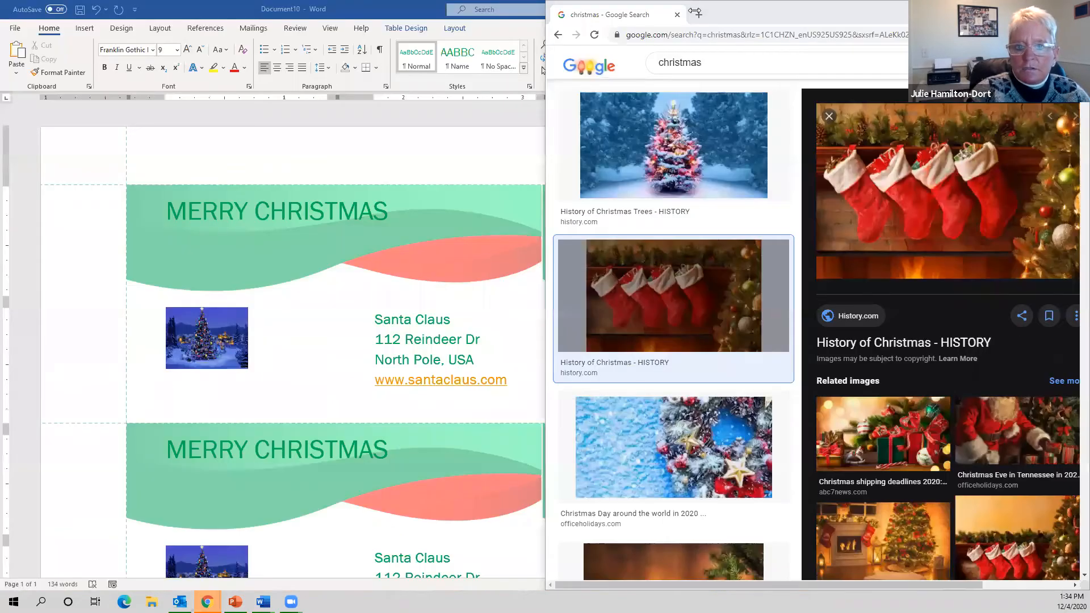
pyautogui.click(254, 95)
pyautogui.moveTo(951, 201); pyautogui.dragTo(116, 225)
pyautogui.scroll(-2, 834, 166)
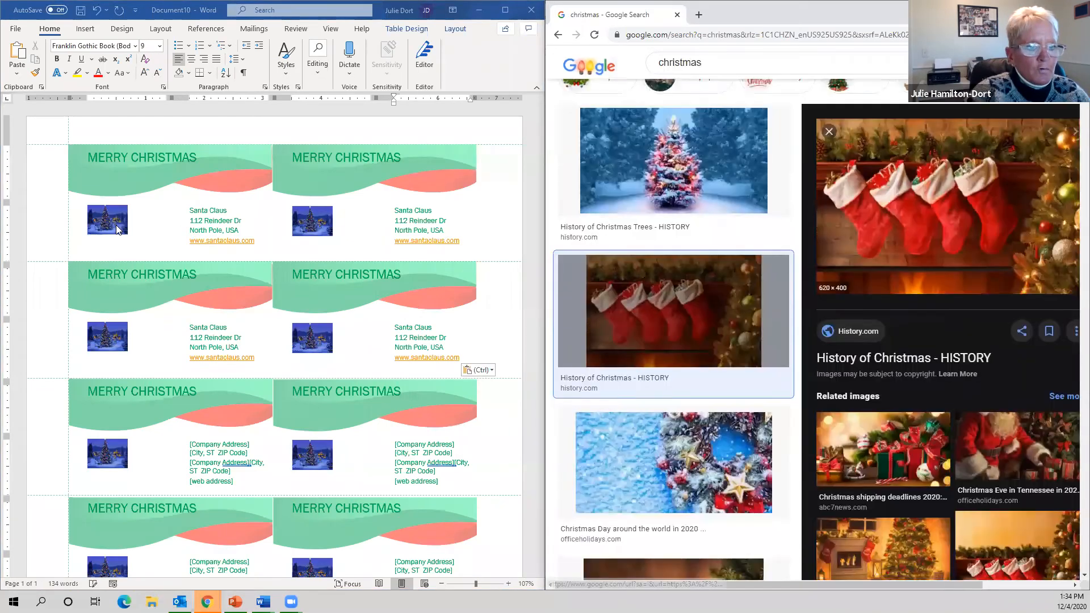
pyautogui.moveTo(879, 166); pyautogui.dragTo(153, 214)
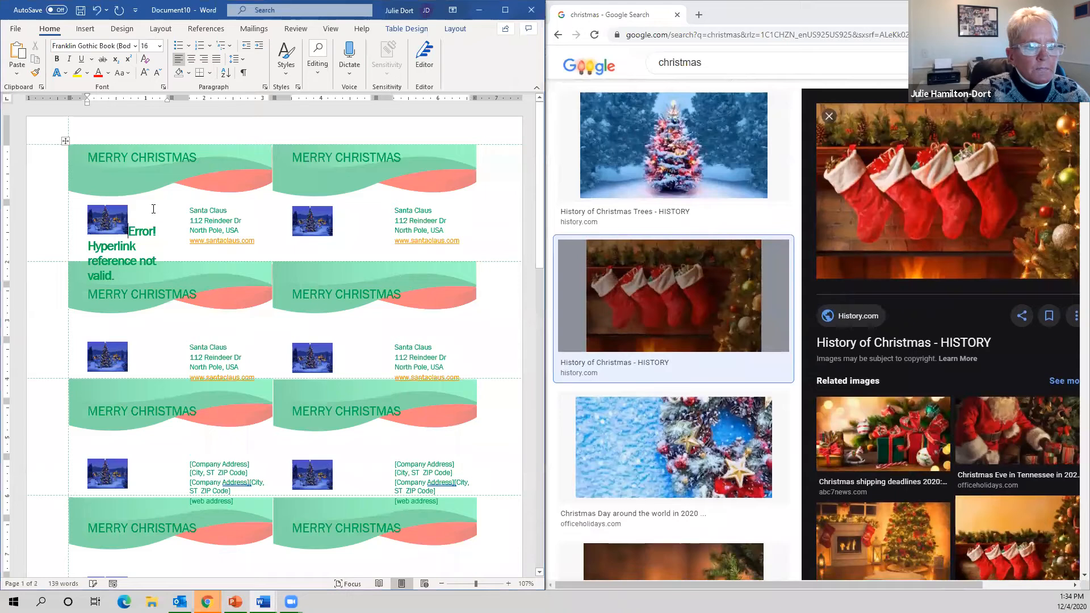
# - Undo the hyperlink error, copy the stockings image, paste it on the tree picture, and close Chrome
pyautogui.hotkey('ctrl', 'z')
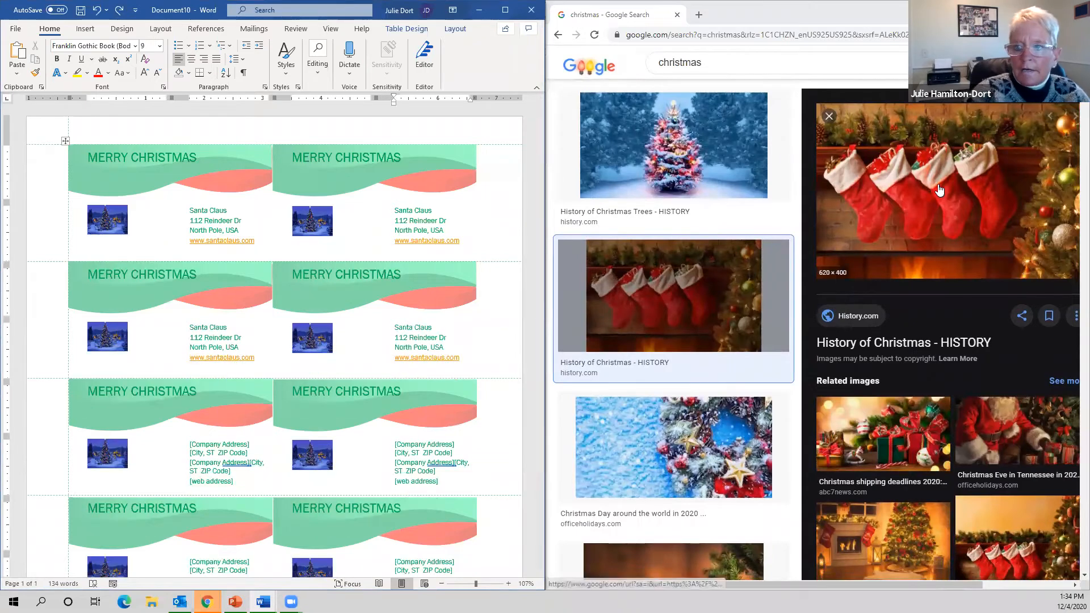
pyautogui.rightClick(927, 187)
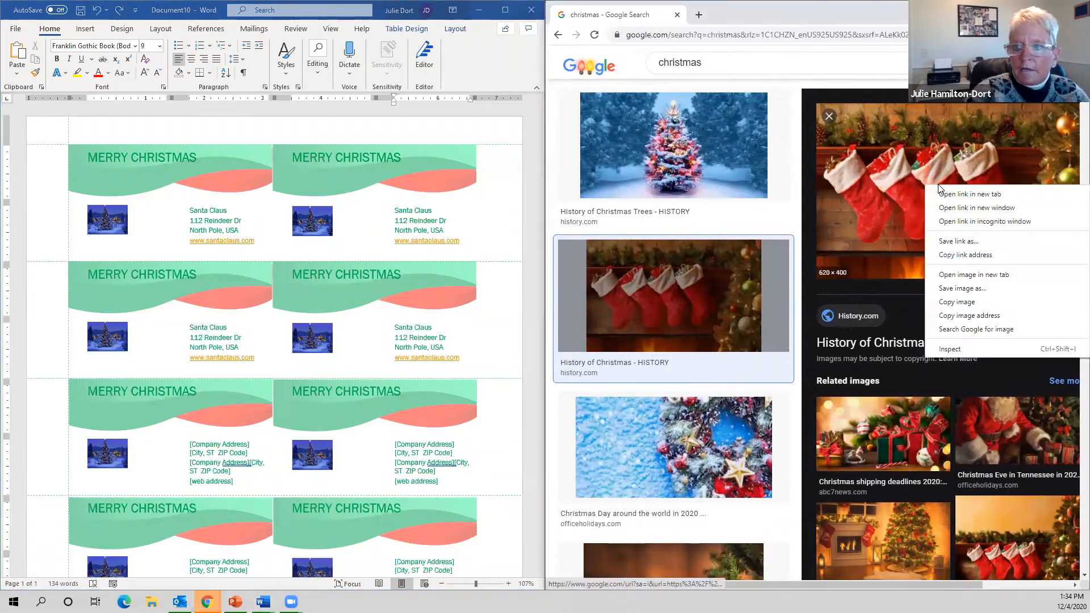
pyautogui.click(997, 302)
pyautogui.click(105, 226)
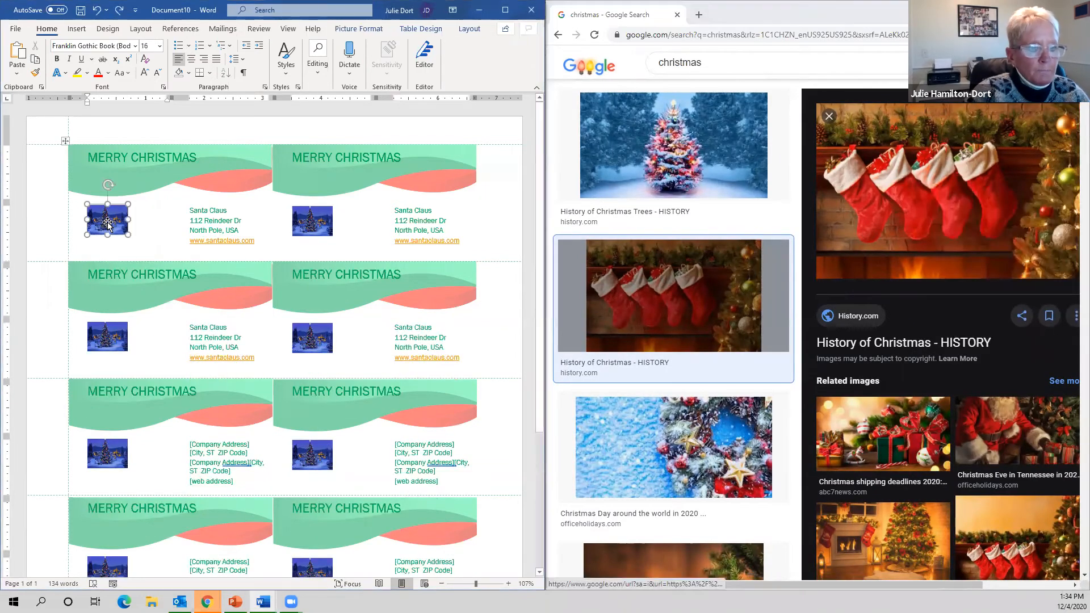
pyautogui.hotkey('ctrl', 'v')
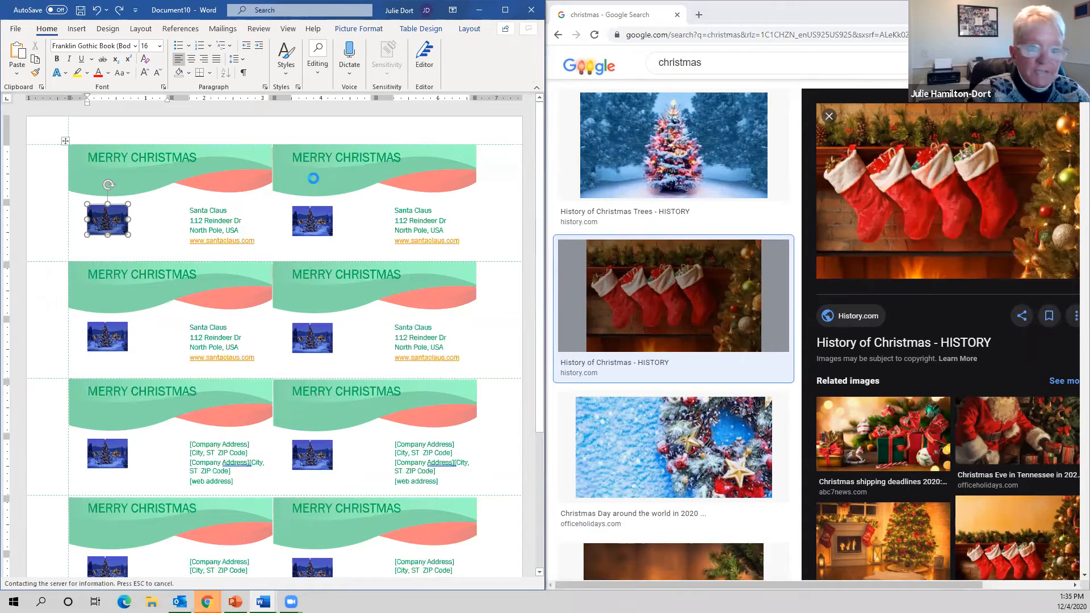
pyautogui.click(1024, 9)
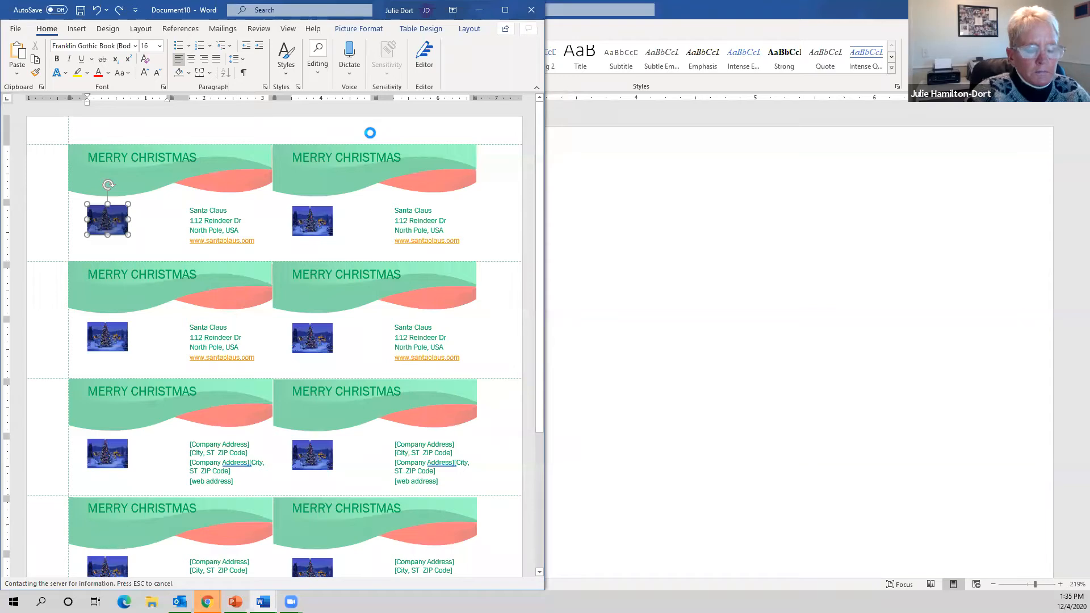
# - Close the blank Document9 window and launch Word again from Windows search
pyautogui.click(580, 146)
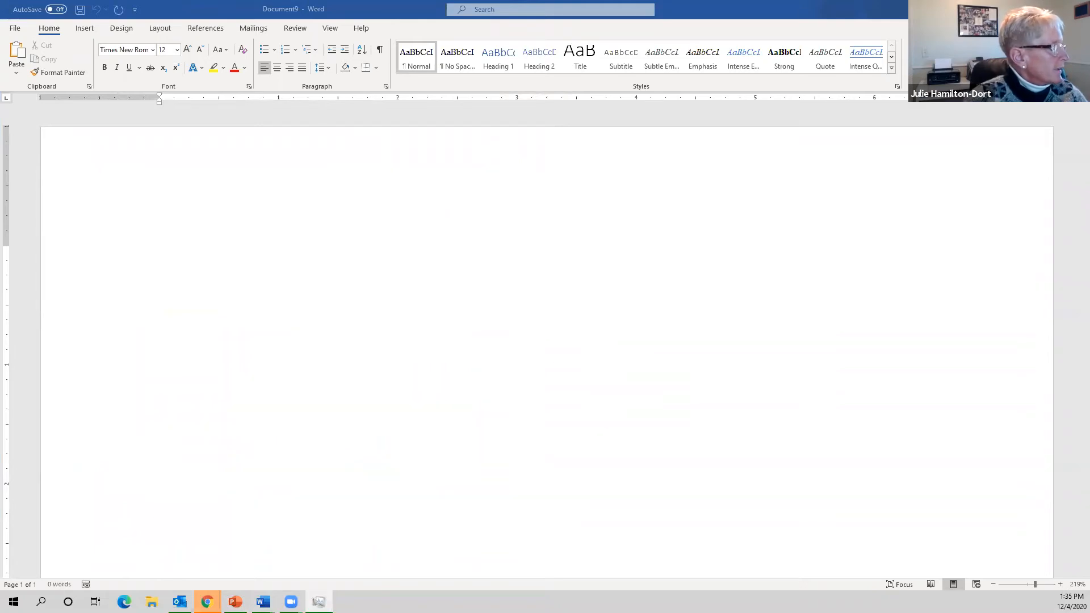
pyautogui.hotkey('alt', 'F4')
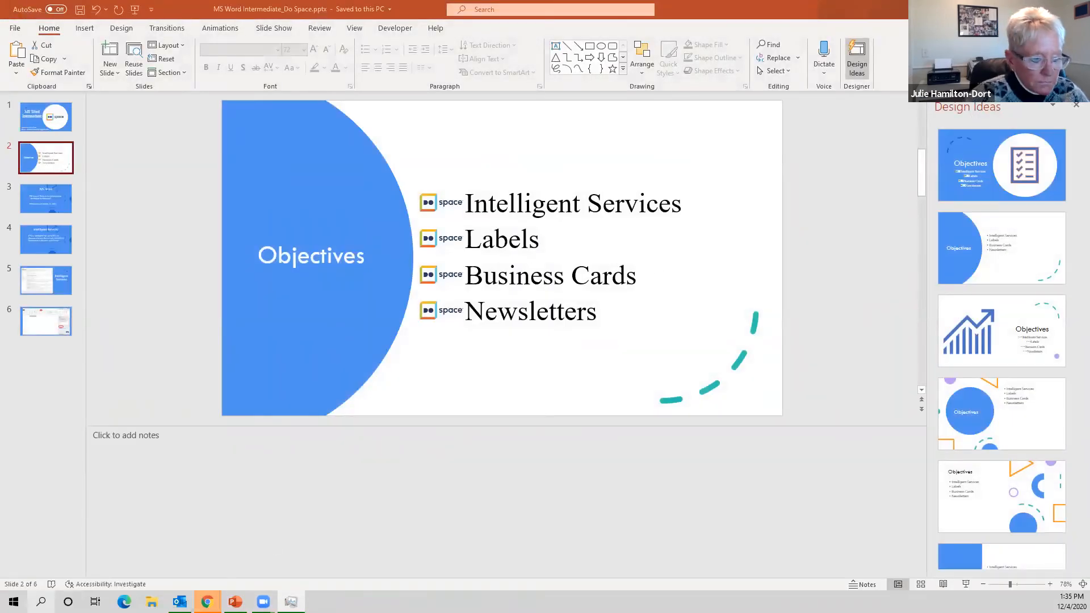
pyautogui.click(40, 601)
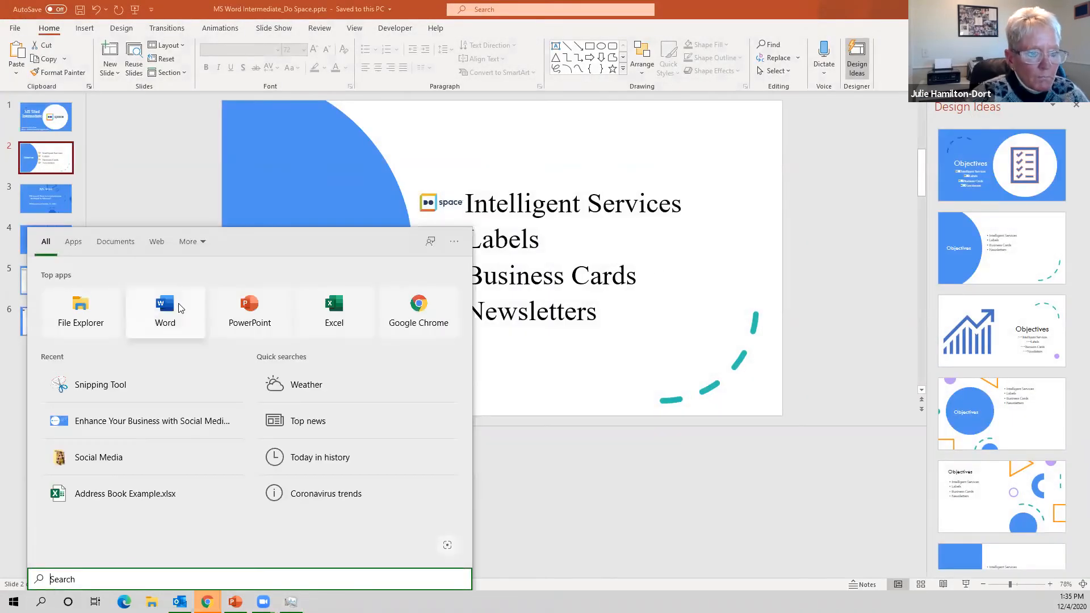
pyautogui.click(178, 302)
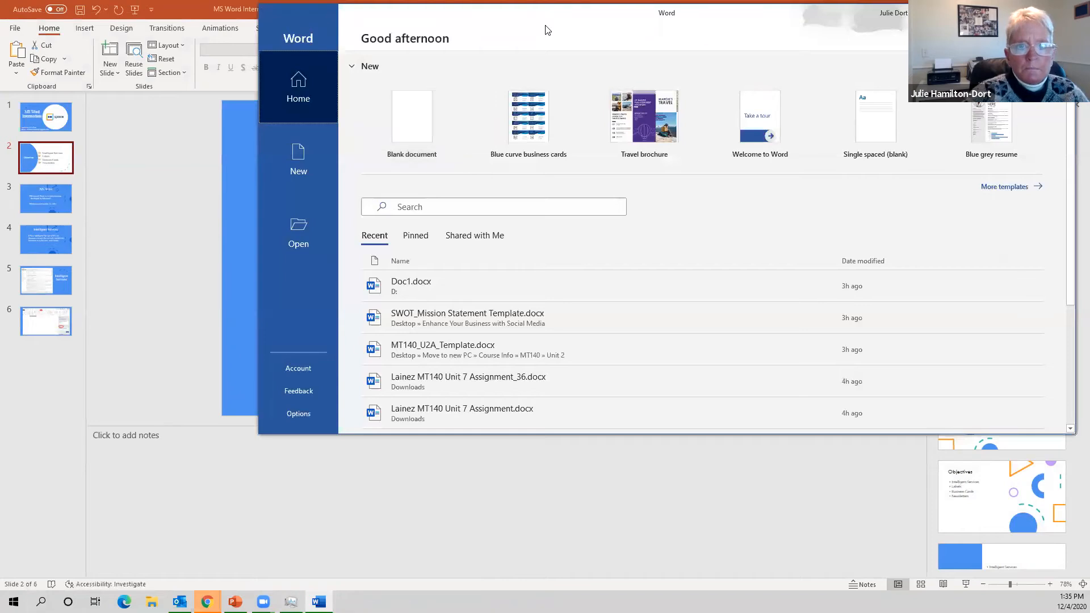
# - Maximize the start screen, create a document from the Travel brochure template, and dismiss Document Recovery
pyautogui.doubleClick(547, 17)
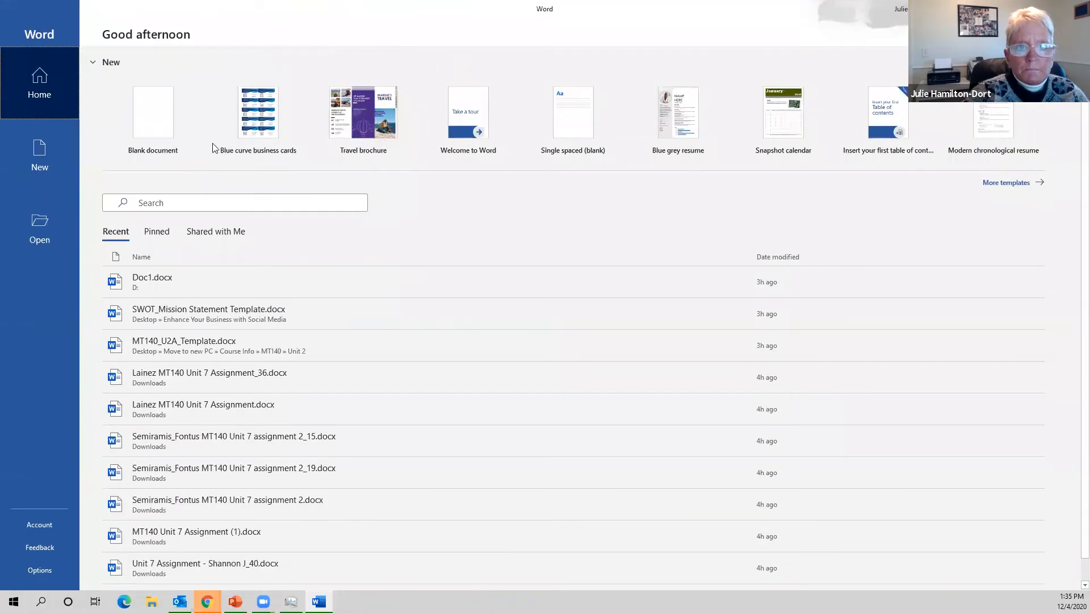
pyautogui.doubleClick(380, 134)
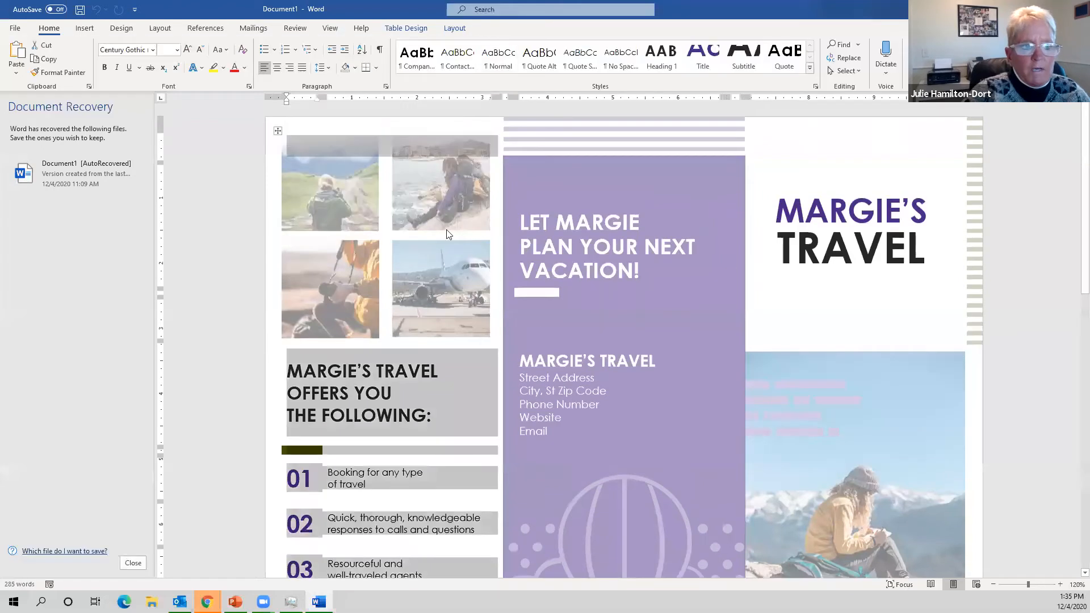
pyautogui.click(134, 563)
pyautogui.press('Return')
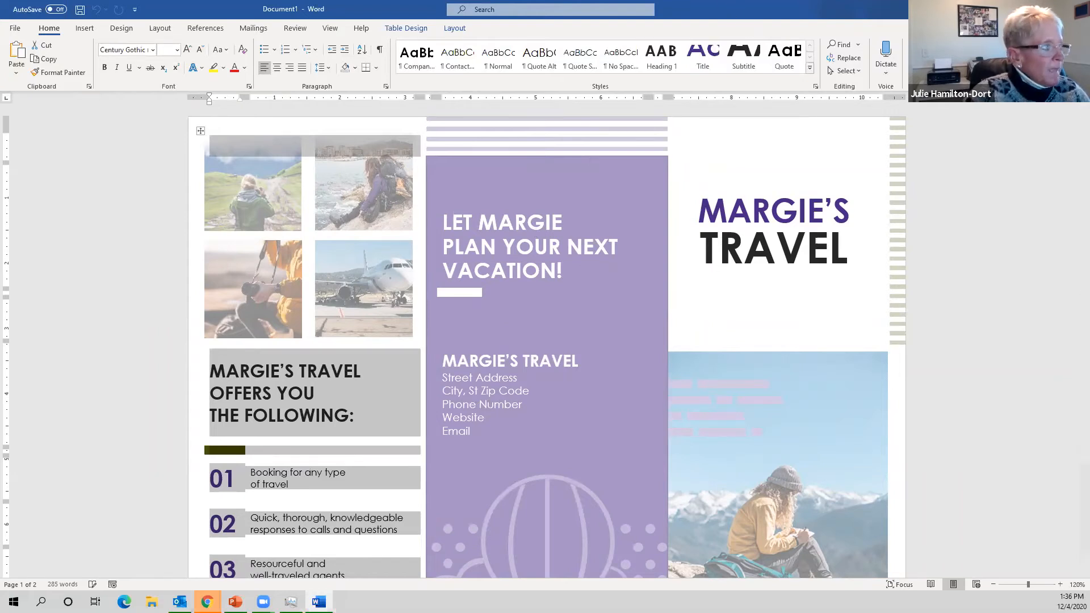
# - Bring up the New templates page and scroll through the gallery
pyautogui.click(1076, 9)
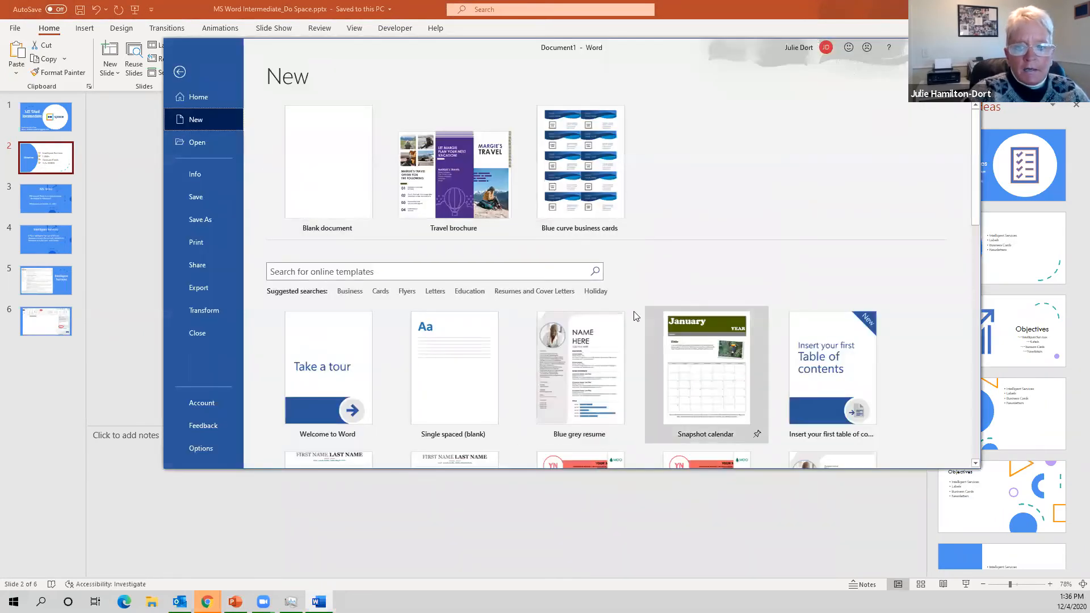
pyautogui.scroll(-3, 757, 292)
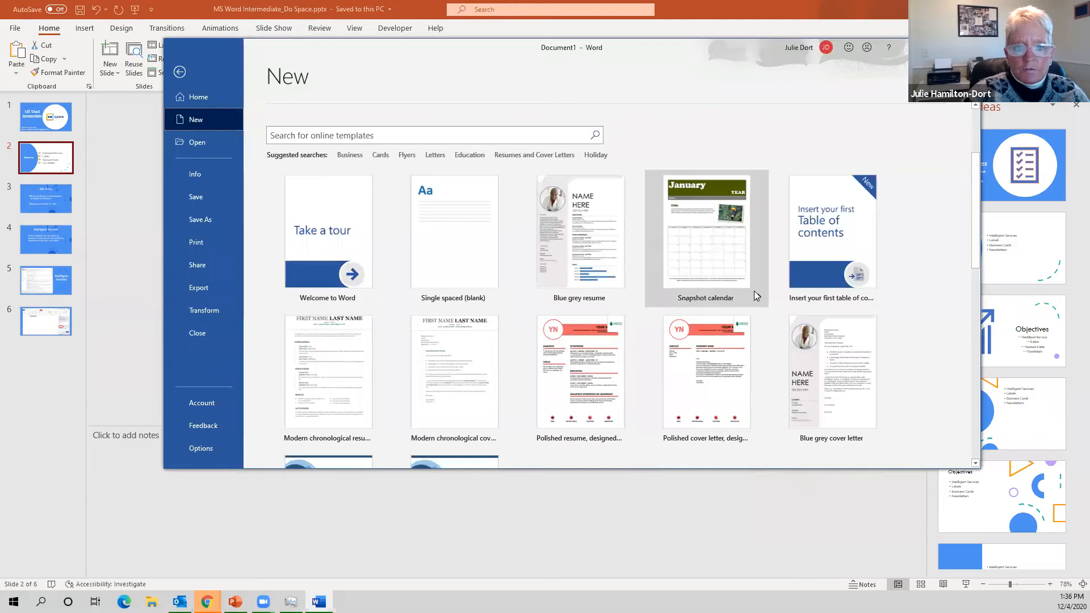
pyautogui.scroll(2, 754, 291)
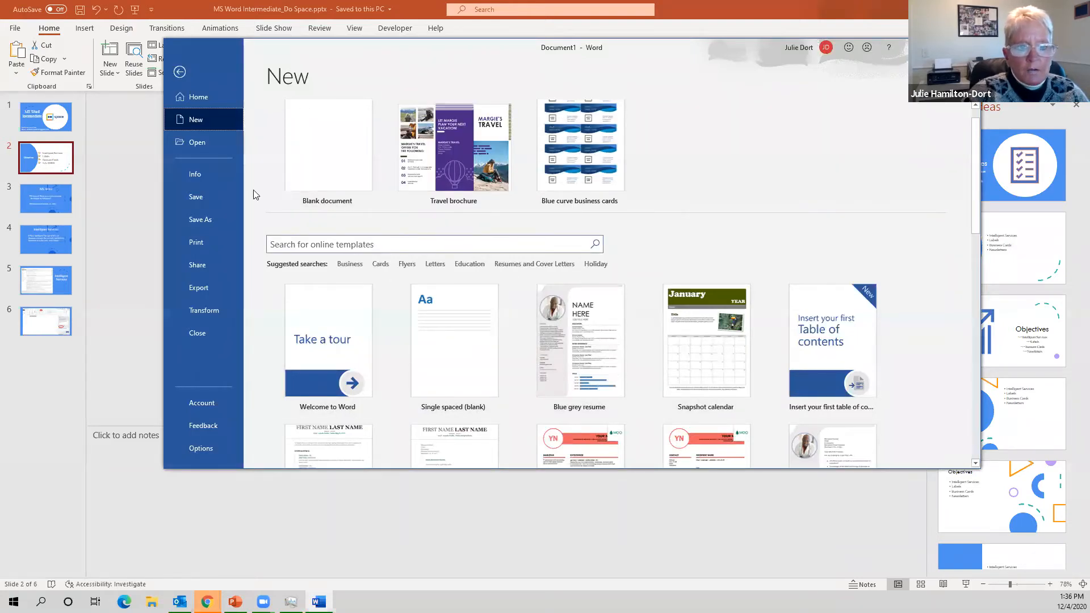
# - Maximize the window, search online templates for 'brochures', browse the results, then go Back
pyautogui.click(941, 47)
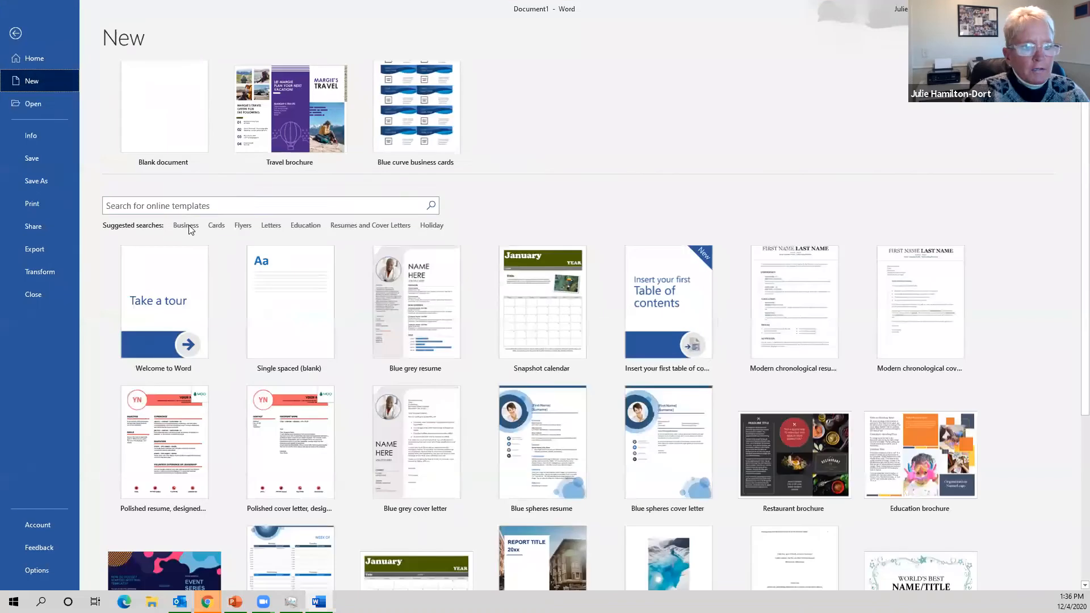
pyautogui.click(180, 205)
pyautogui.write('br')
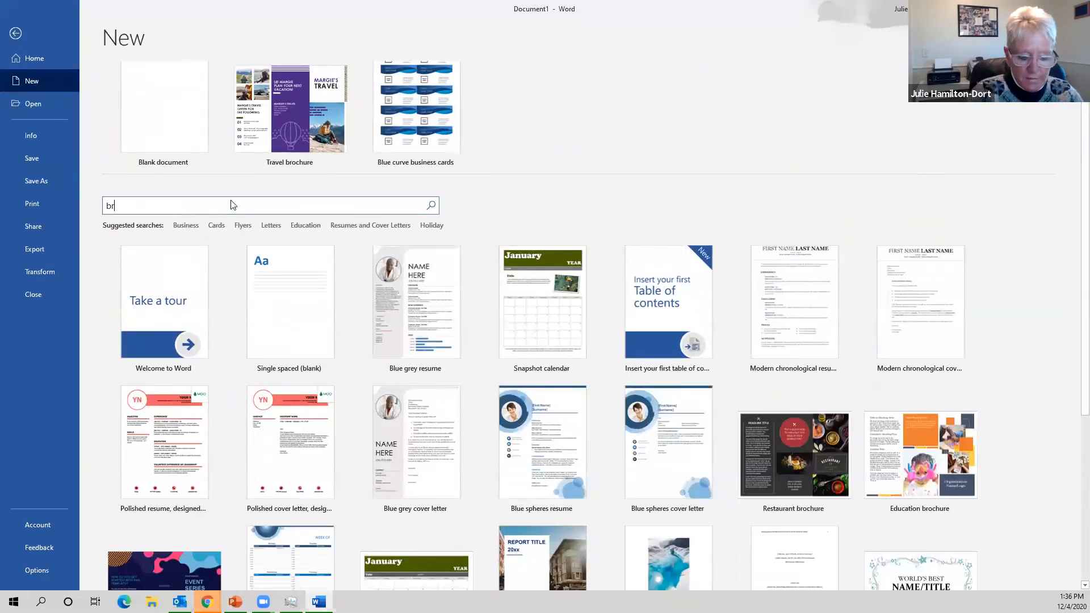
pyautogui.write('ochures')
pyautogui.press('Return')
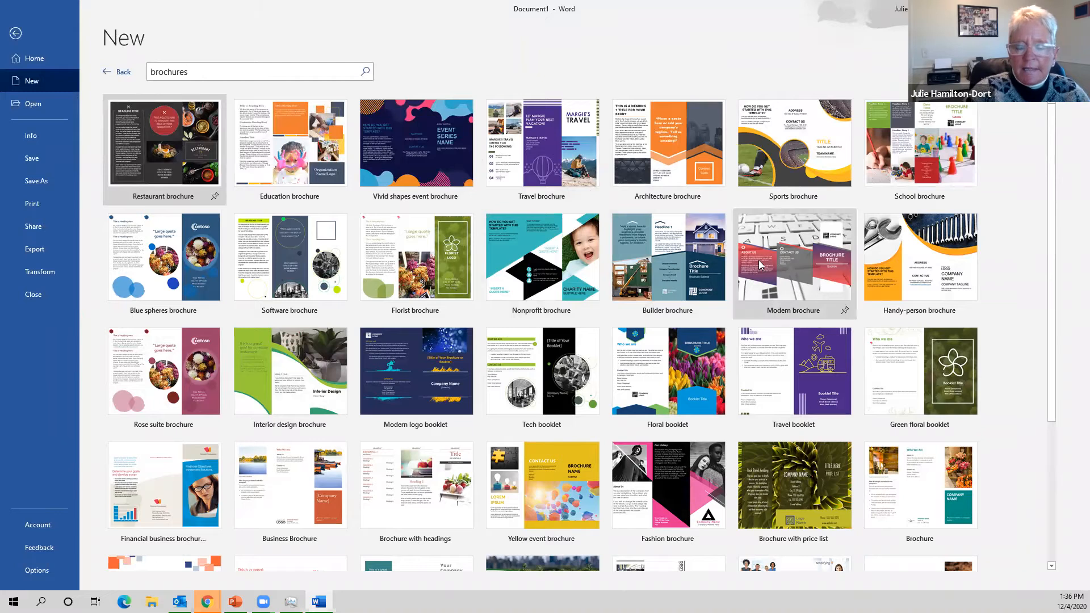
pyautogui.scroll(-2, 369, 349)
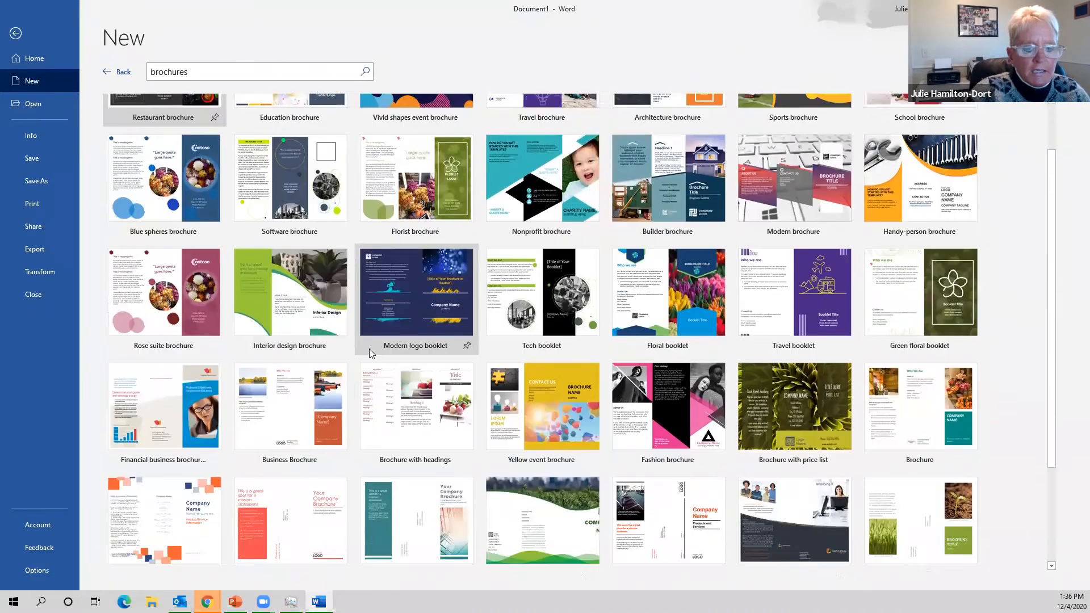
pyautogui.scroll(-1, 369, 352)
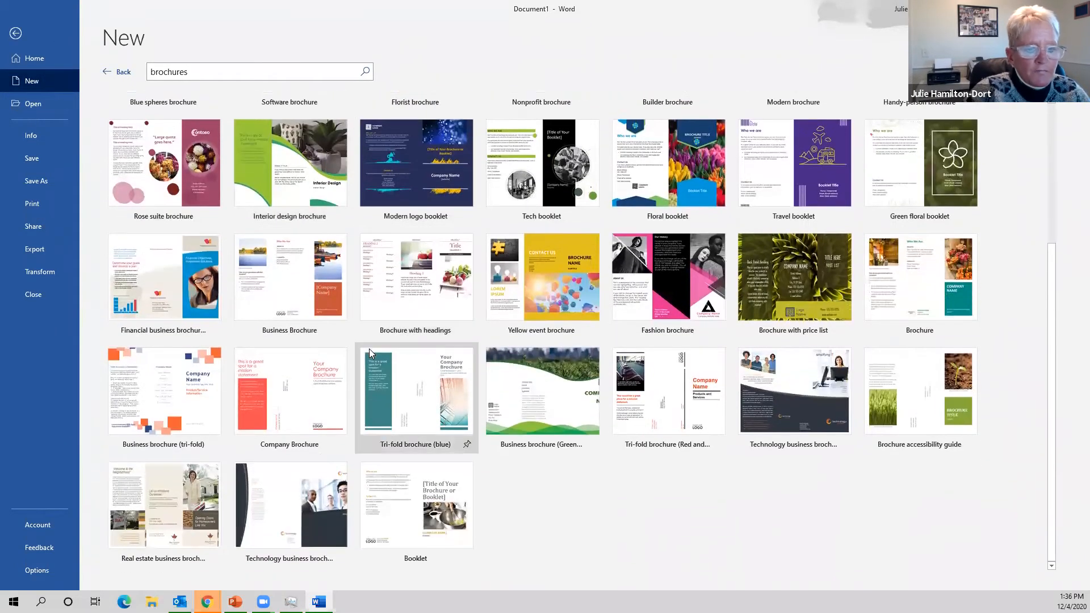
pyautogui.scroll(3, 369, 349)
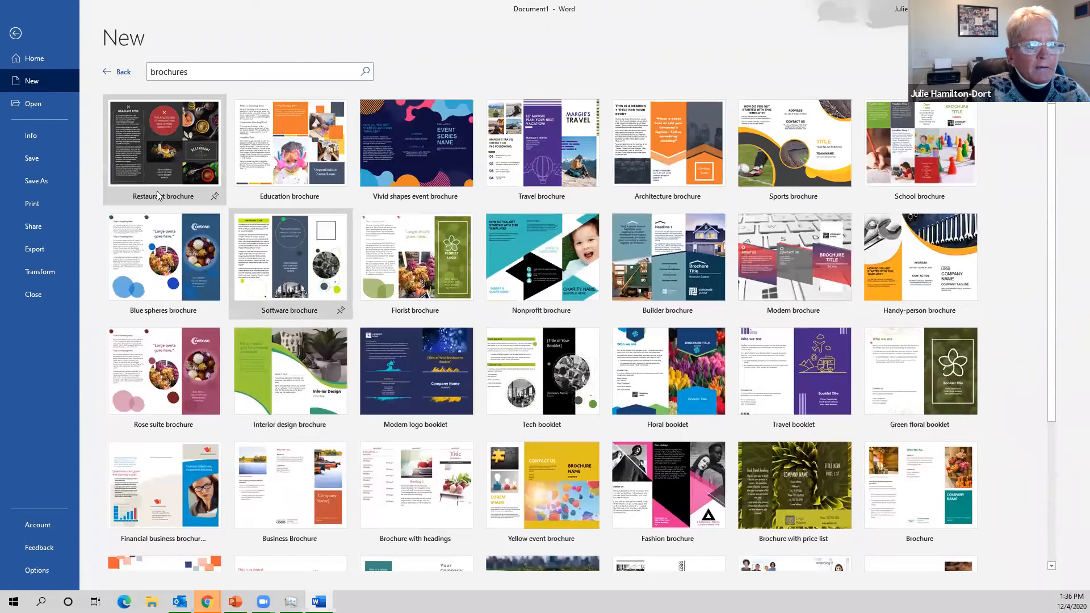
pyautogui.click(123, 72)
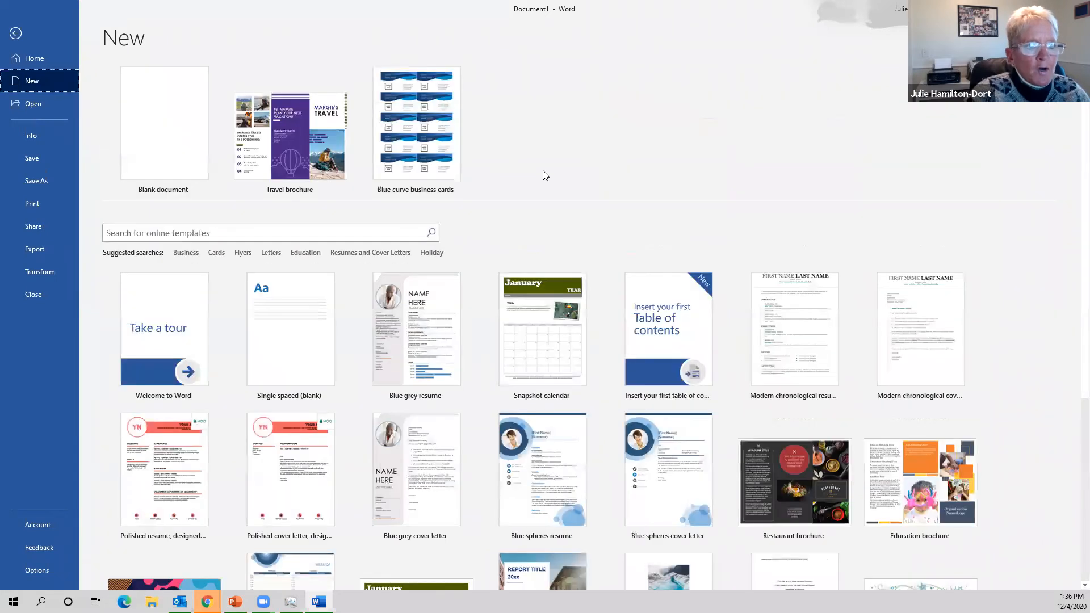
# - Create a Blank document and bring the new Document2 window to the front
pyautogui.click(170, 128)
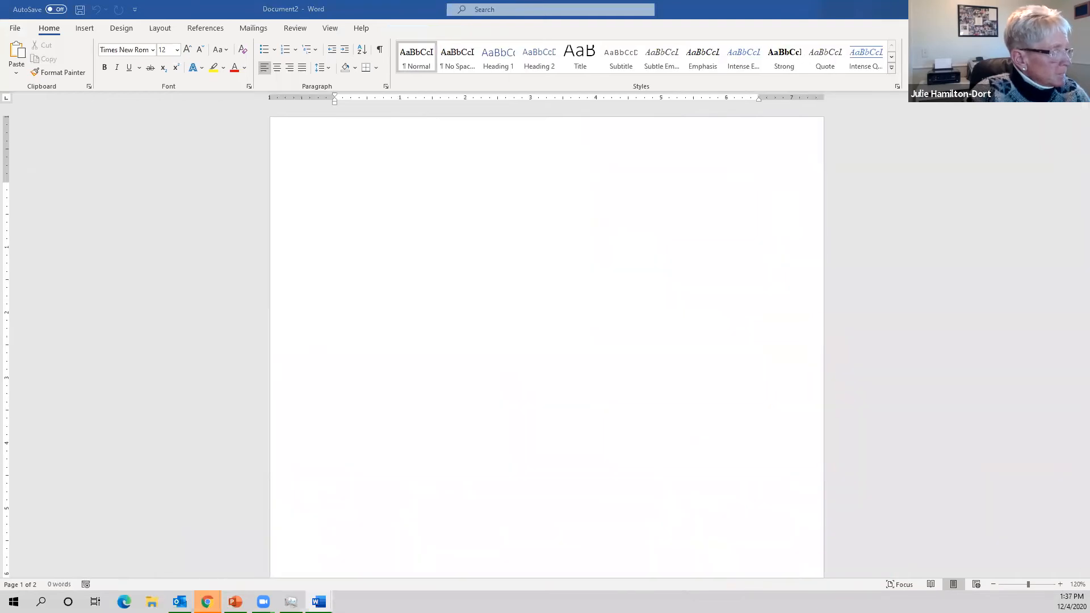
pyautogui.click(1077, 9)
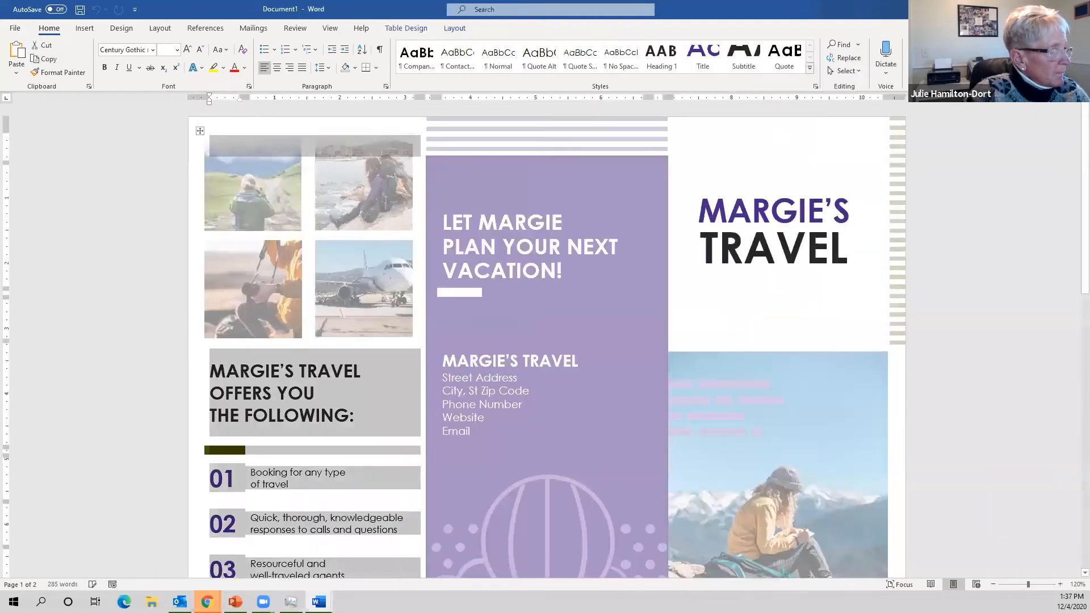
pyautogui.click(1025, 9)
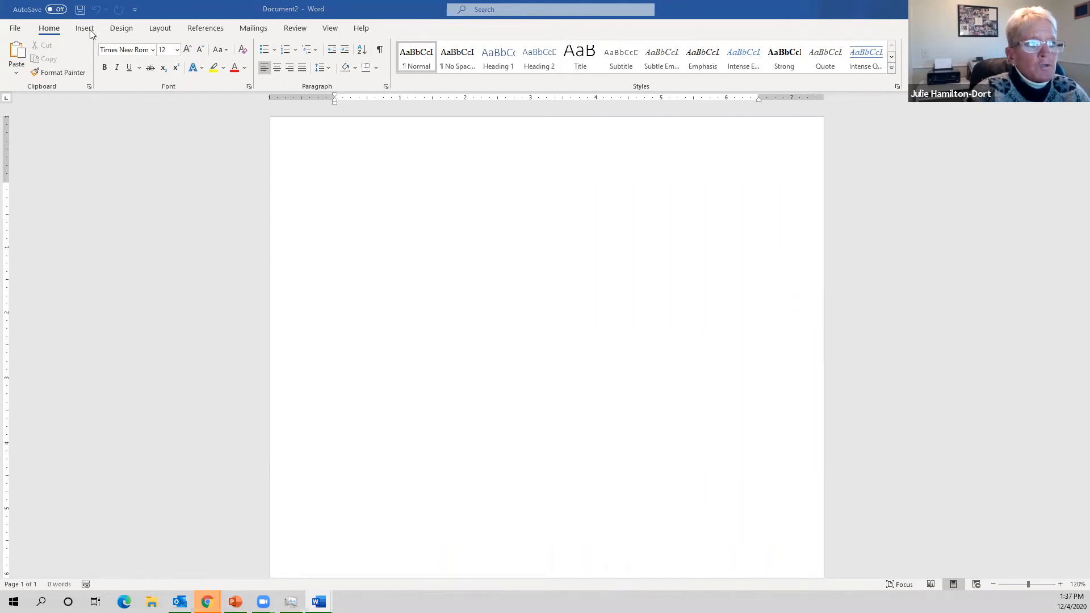
# - Set Document2's orientation to Landscape and its columns to Three from the Layout tab
pyautogui.click(161, 28)
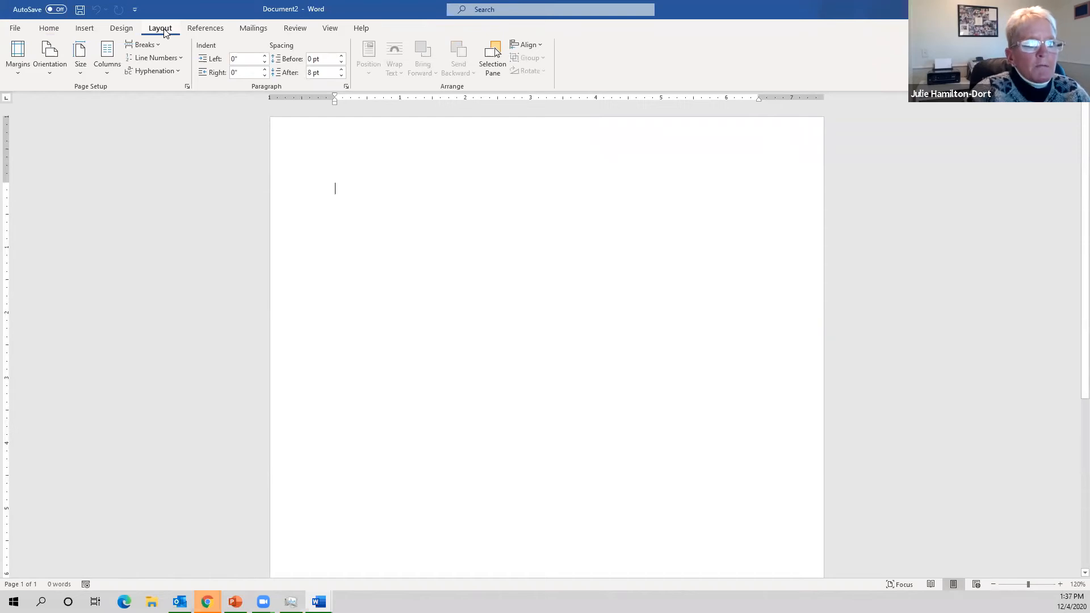
pyautogui.click(50, 75)
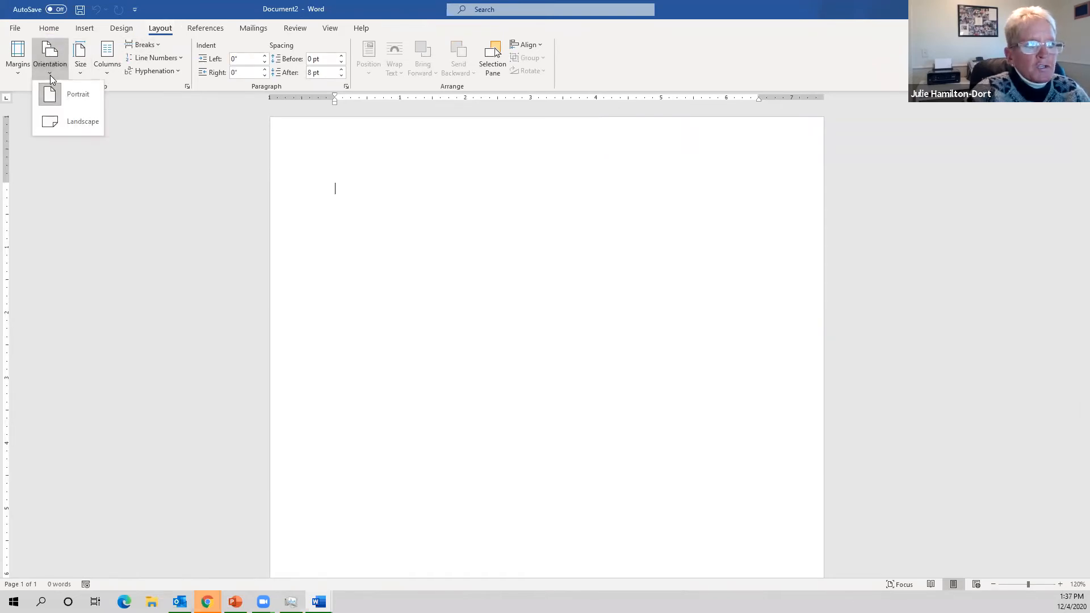
pyautogui.click(56, 123)
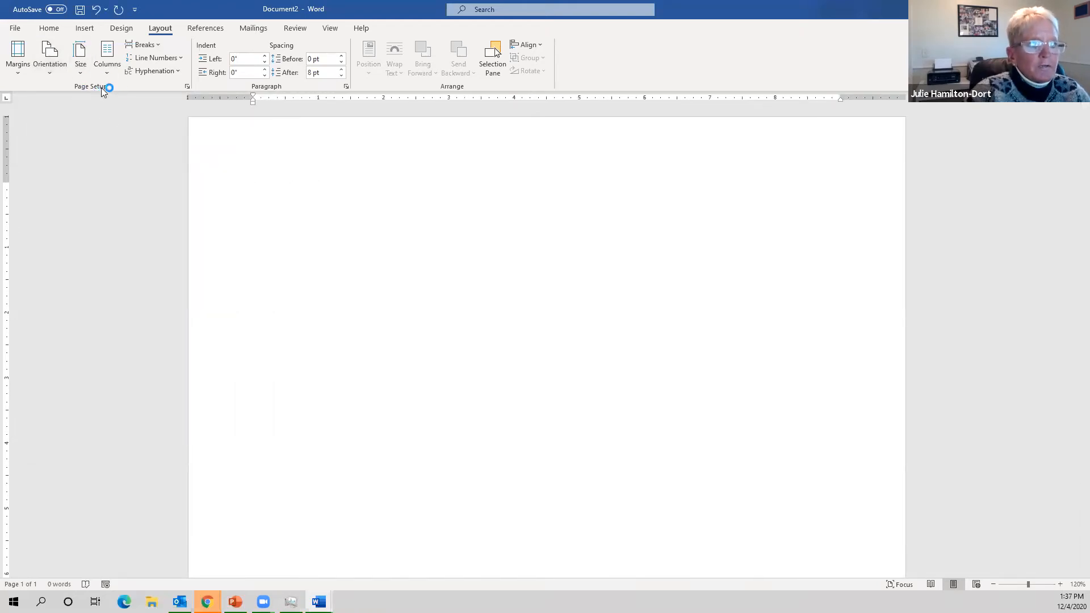
pyautogui.click(108, 73)
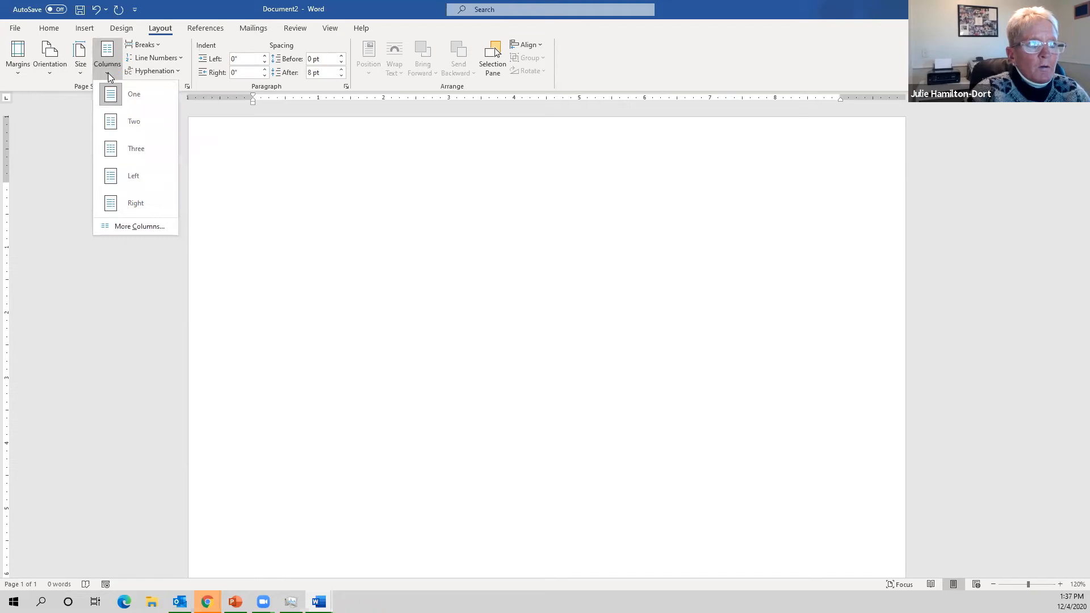
pyautogui.click(131, 147)
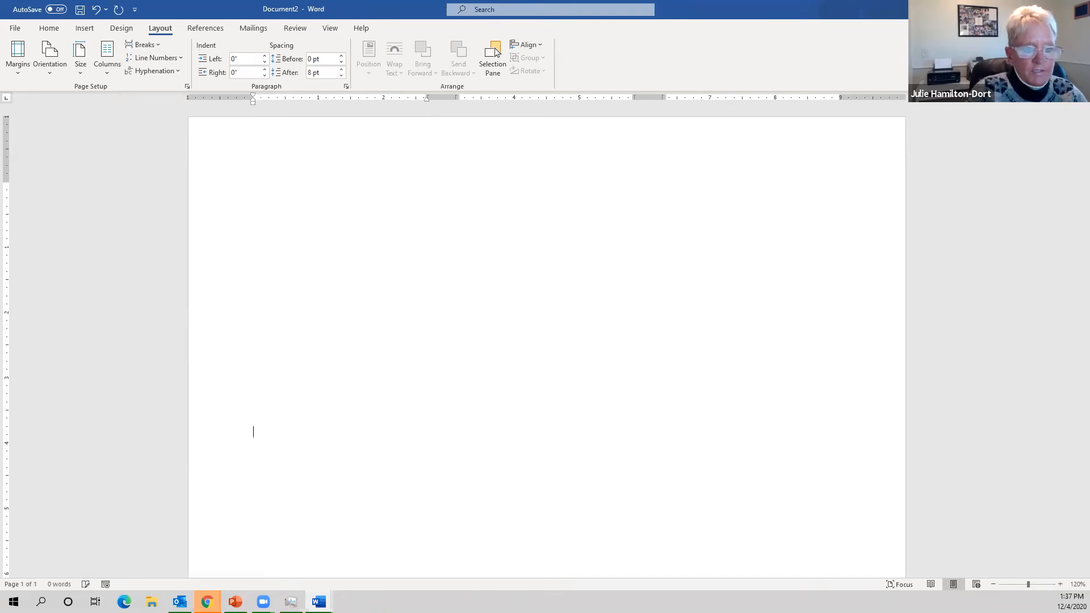
# - Add two paragraph breaks to reach the third column, then return to the top of the first column
pyautogui.press('Return')
pyautogui.press('Return')
pyautogui.press('Return')
pyautogui.press('Return')
pyautogui.press('Return')
pyautogui.press('Return')
pyautogui.press('Return')
pyautogui.press('Return')
pyautogui.press('Return')
pyautogui.press('Return')
pyautogui.press('Return')
pyautogui.press('Return')
pyautogui.press('Return')
pyautogui.press('Return')
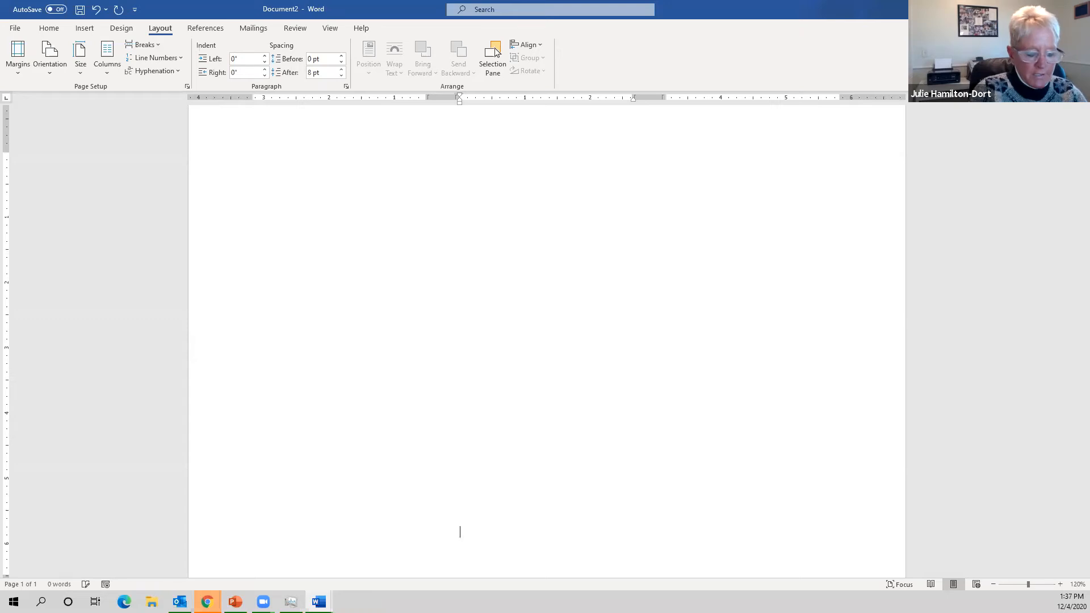
pyautogui.press('Return')
pyautogui.press('Return')
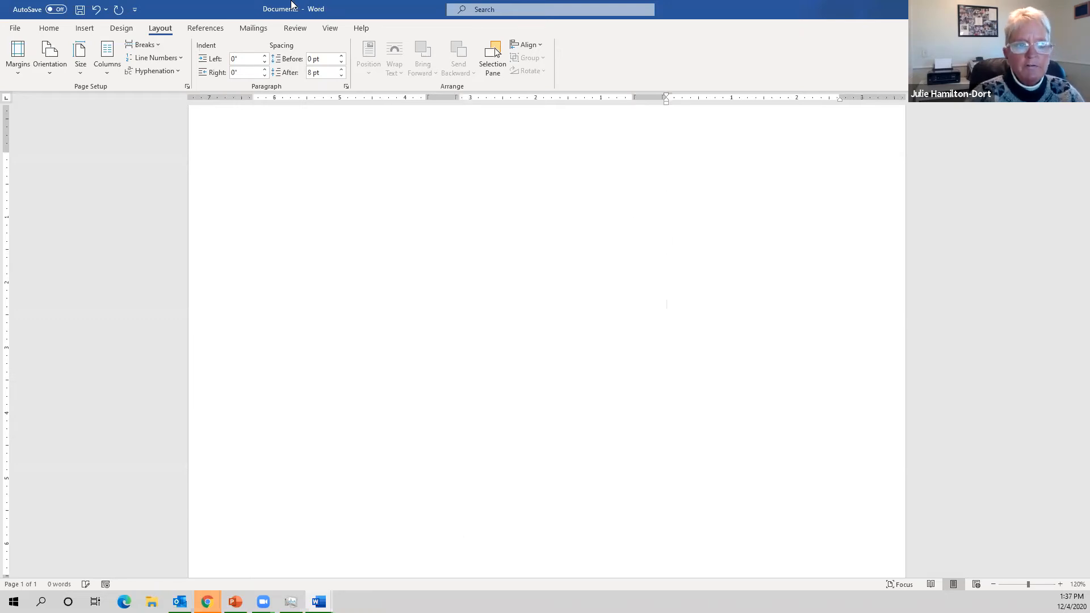
pyautogui.hotkey('ctrl', 'Home')
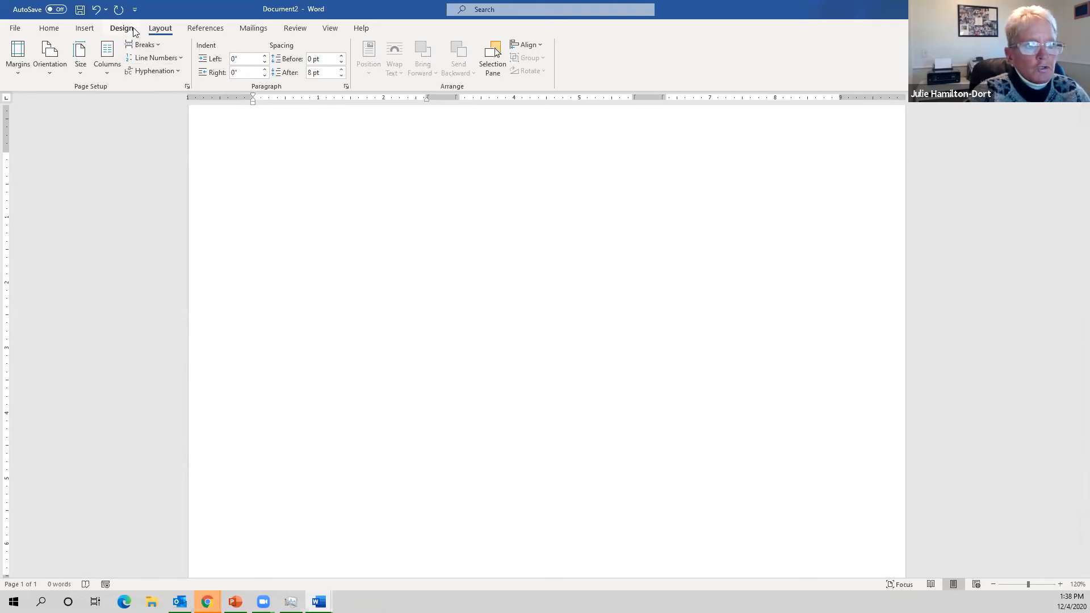
# - Open the Stock Images gallery from Insert > Pictures
pyautogui.click(83, 29)
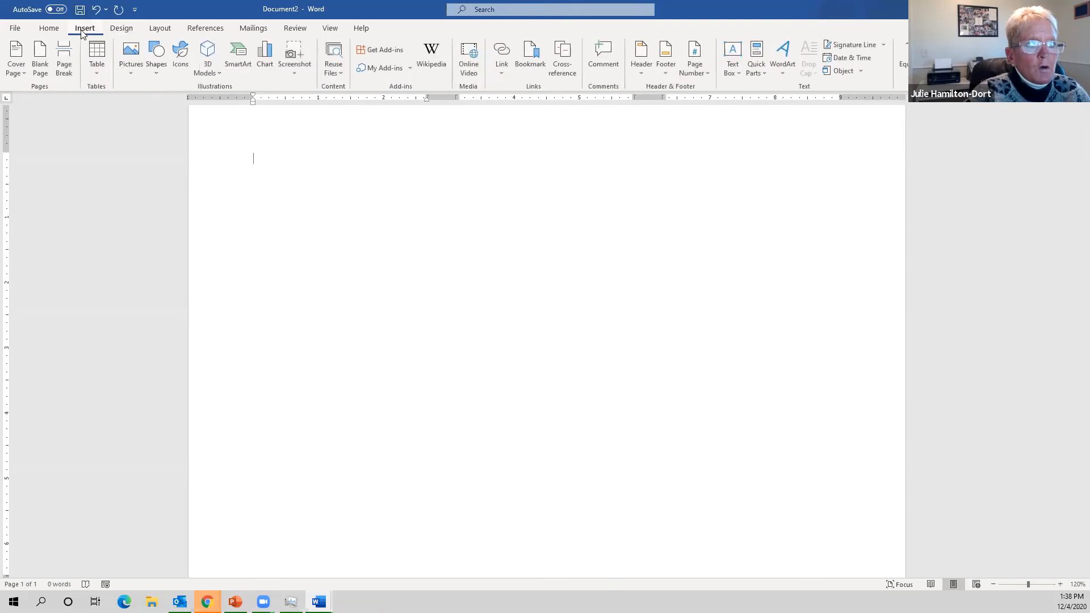
pyautogui.click(135, 74)
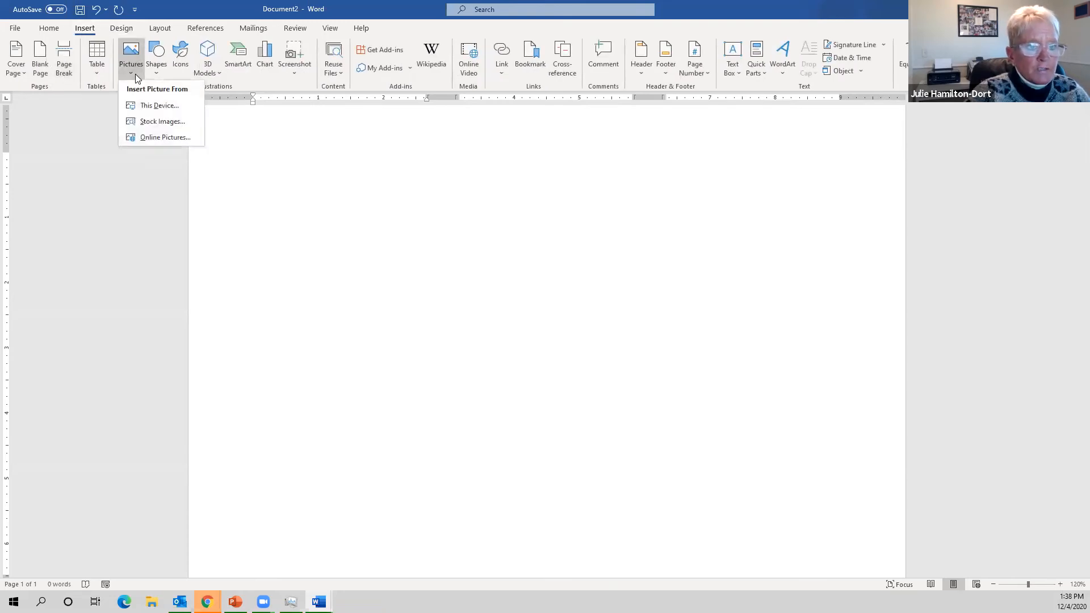
pyautogui.click(152, 122)
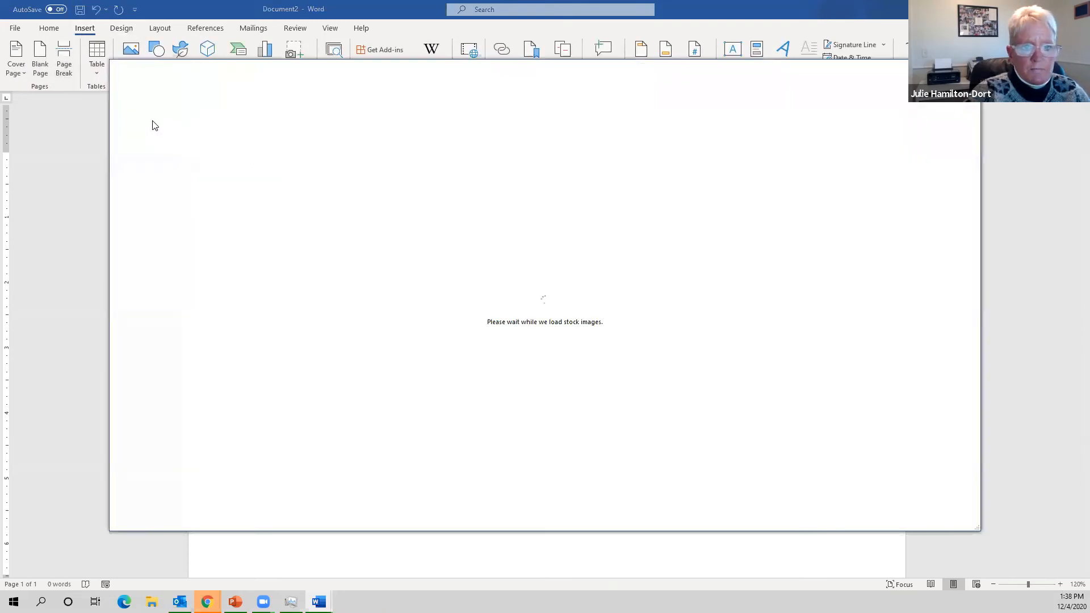
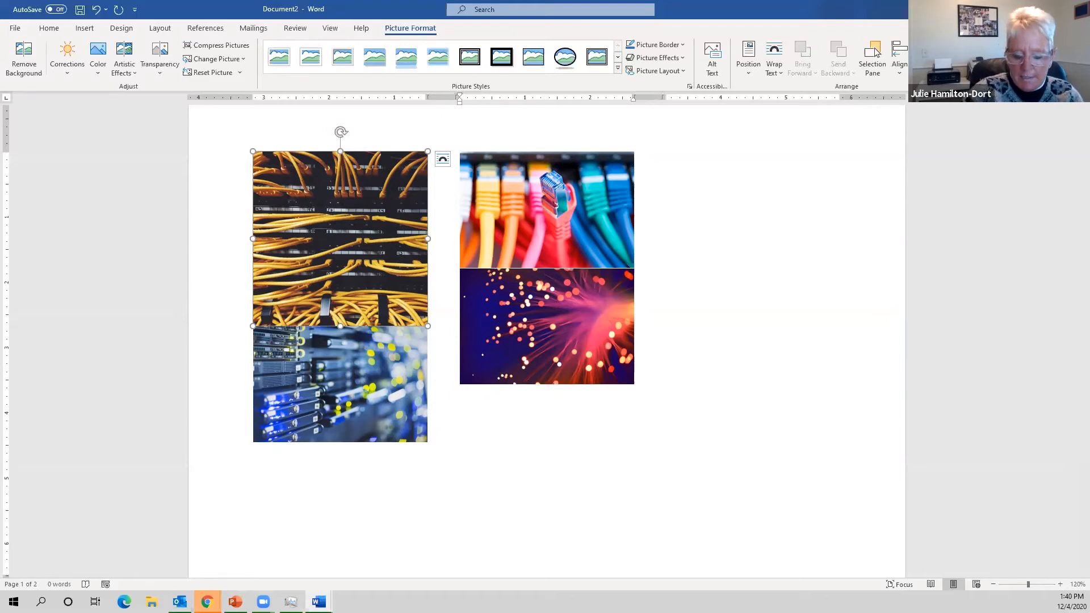
# - Set the wire, server-rack and ethernet-cable photos to 1-inch height
pyautogui.press('Return')
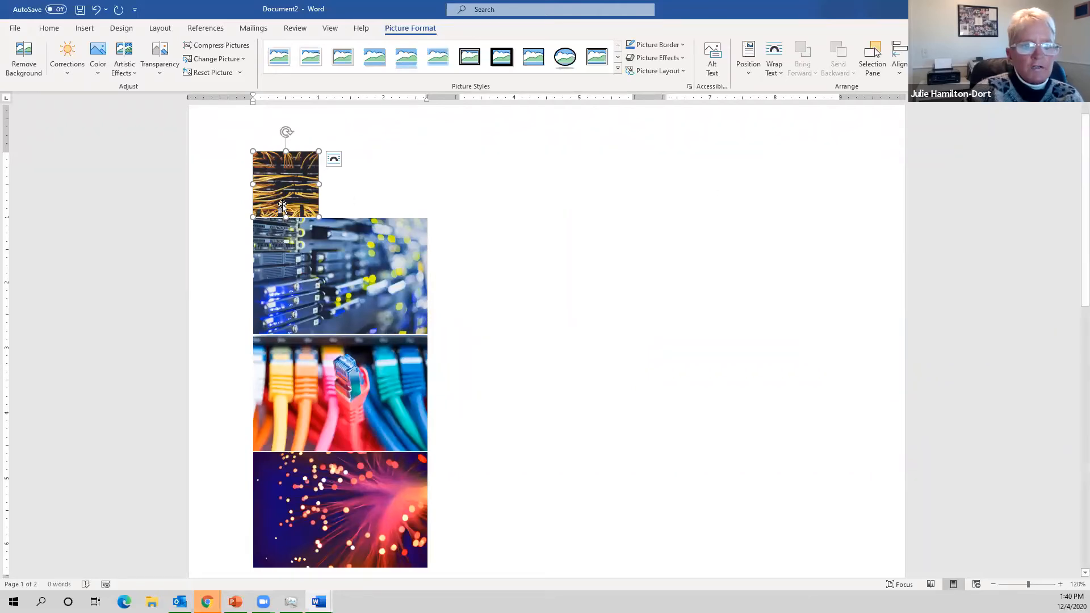
pyautogui.click(347, 306)
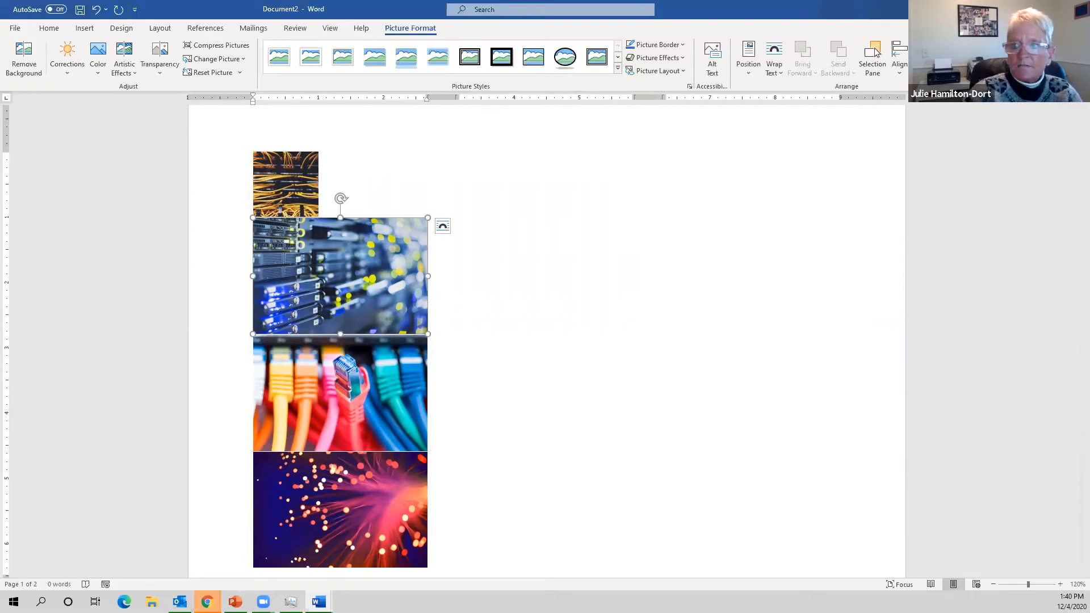
pyautogui.press('Return')
pyautogui.click(373, 264)
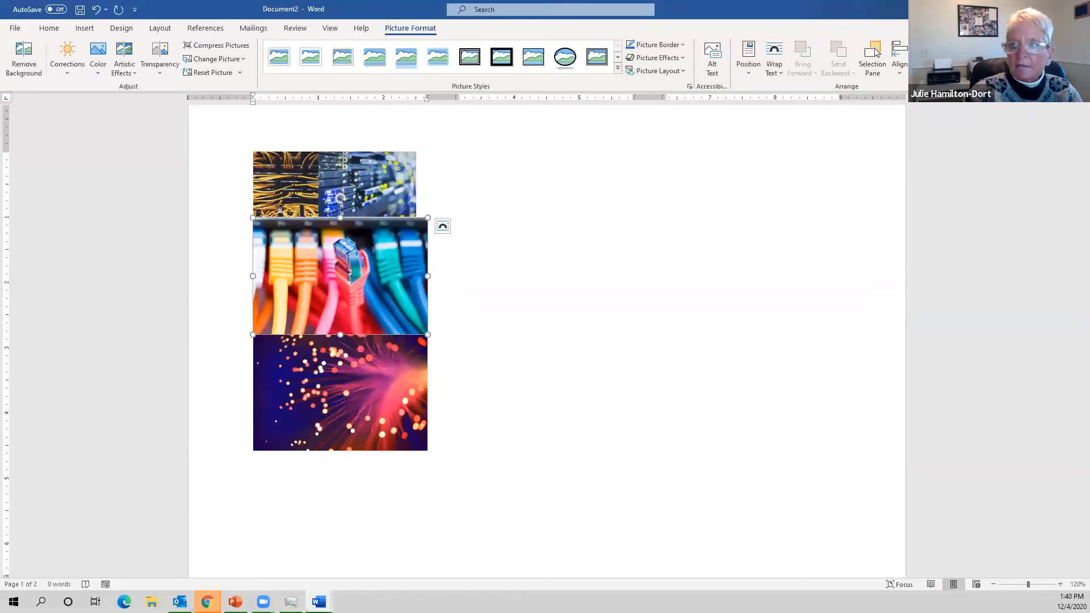
pyautogui.press('Return')
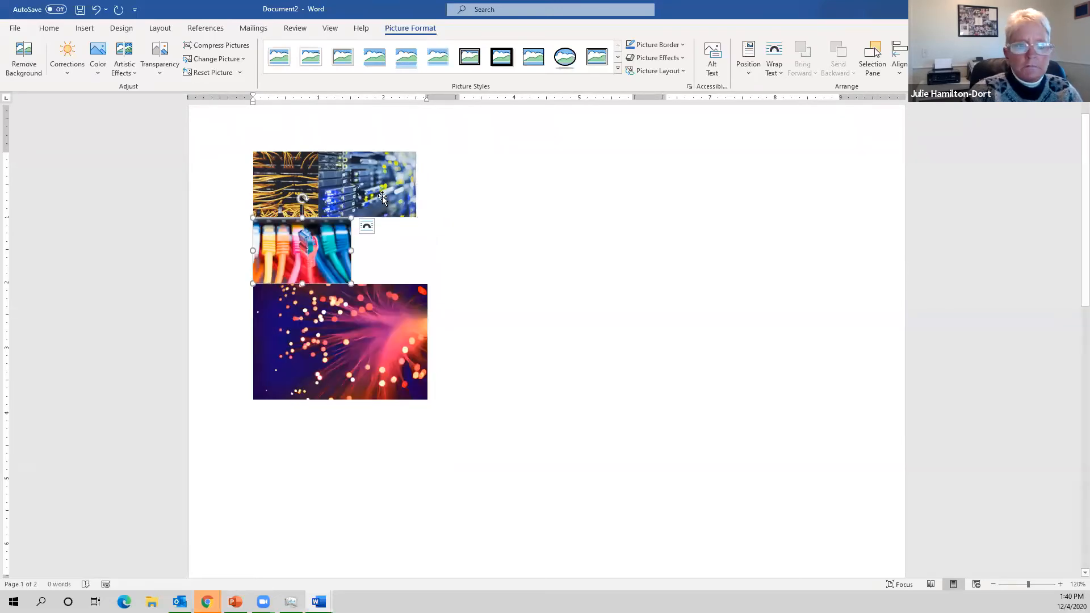
# - Shrink the server-rack photo proportionally and set the fiber-optic photo to about 1 inch tall
pyautogui.click(382, 195)
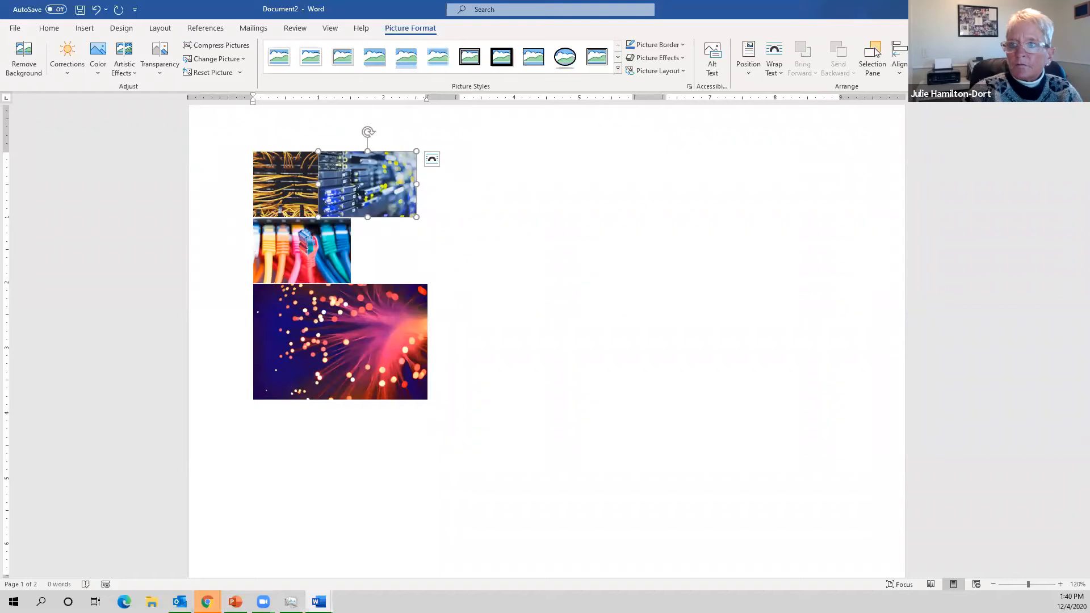
pyautogui.moveTo(417, 151); pyautogui.dragTo(383, 173)
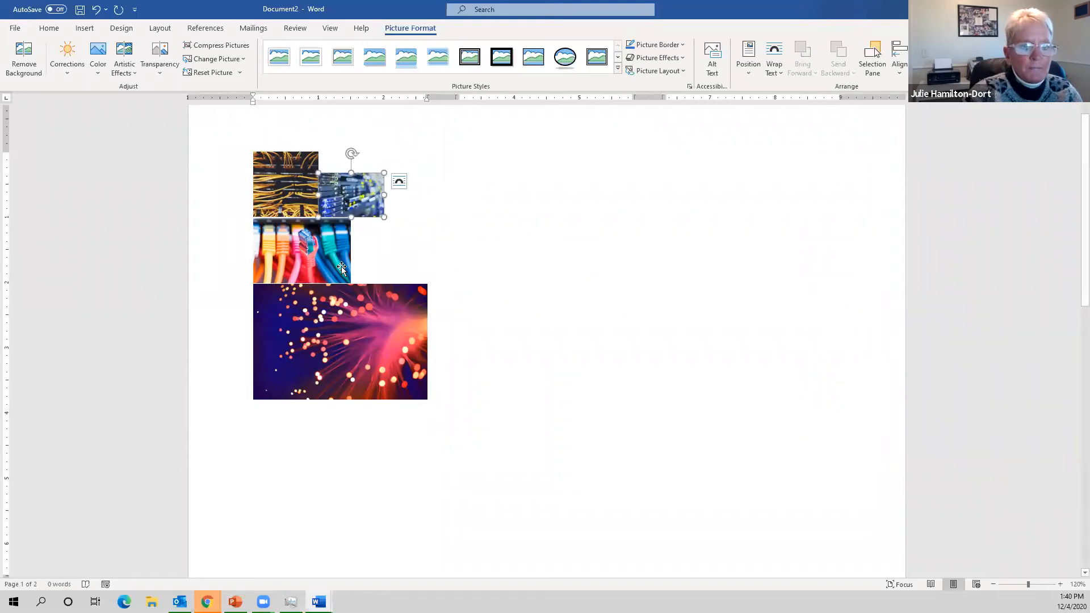
pyautogui.click(316, 244)
pyautogui.click(290, 186)
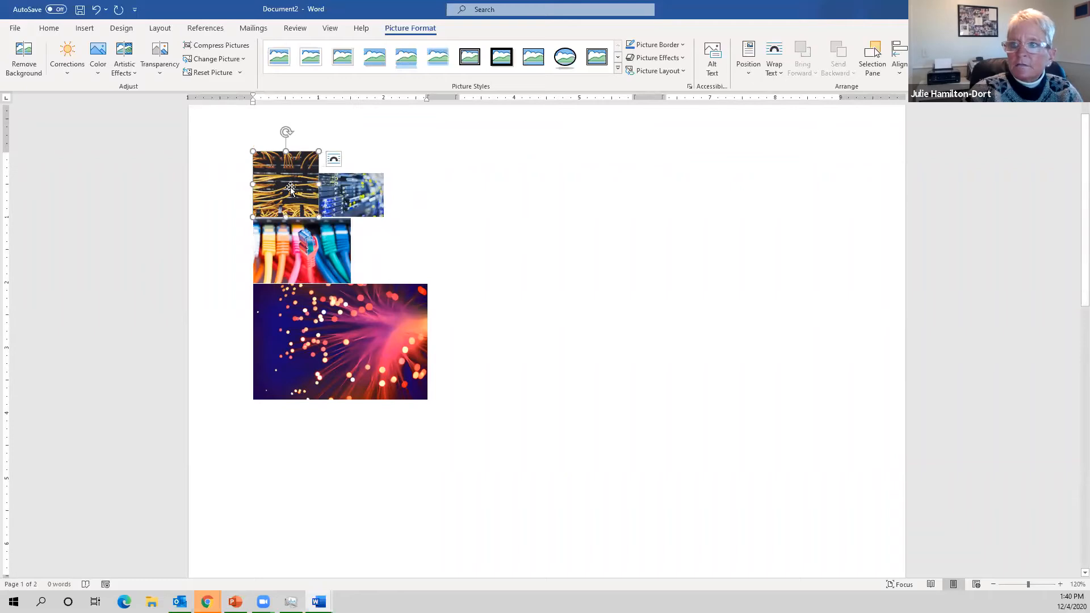
pyautogui.click(332, 249)
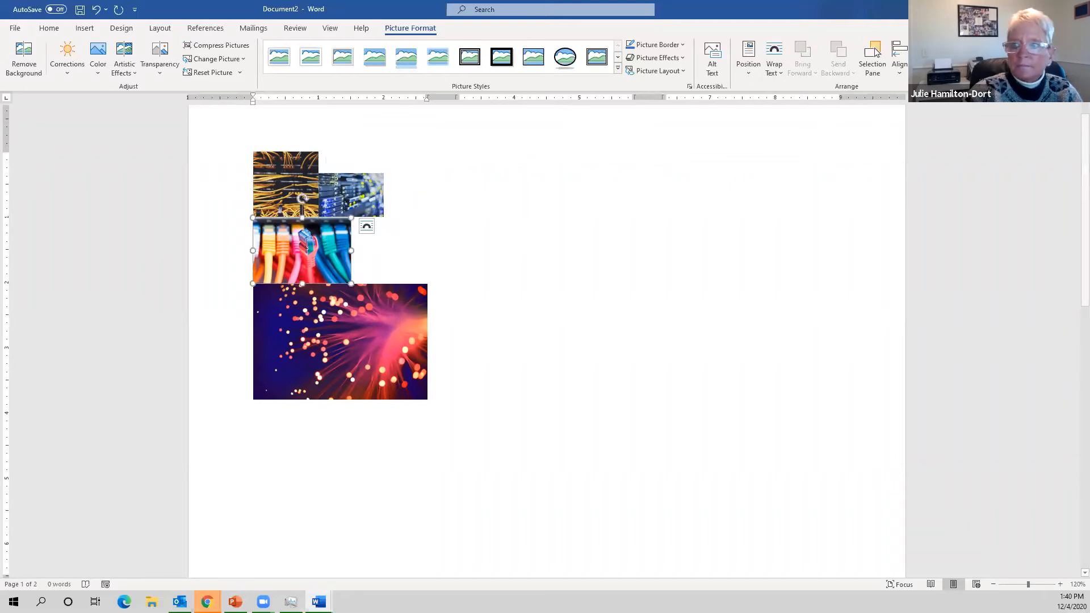
pyautogui.click(626, 274)
pyautogui.click(395, 304)
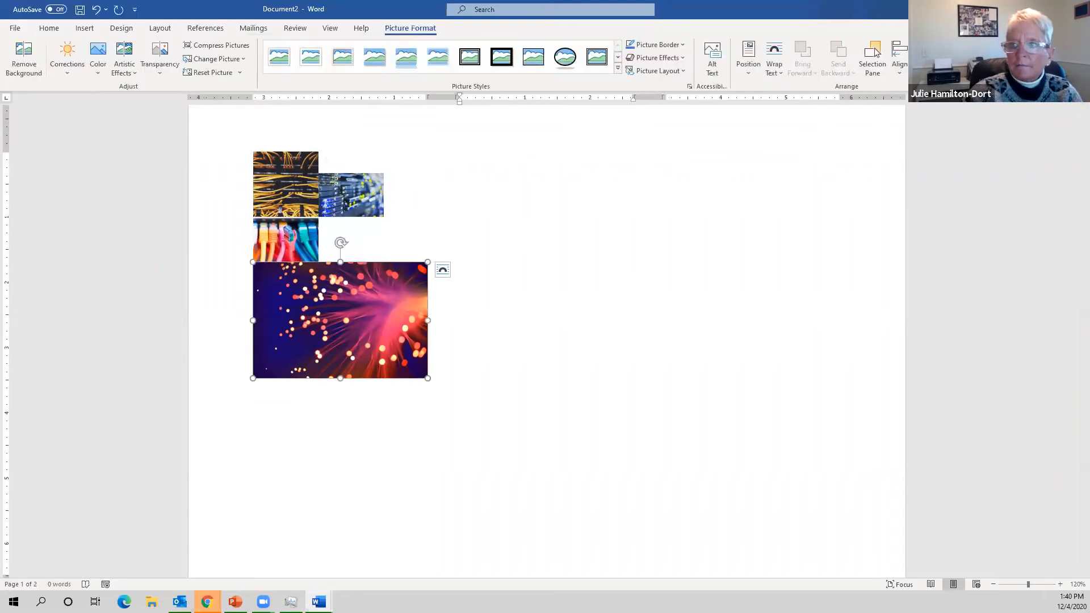
pyautogui.press('Return')
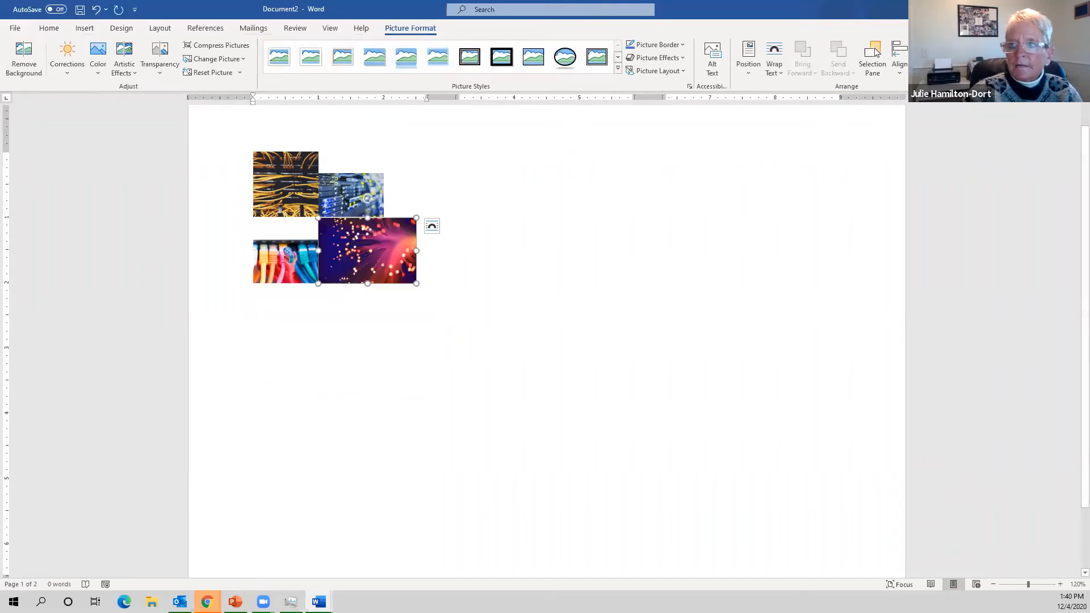
# - Shorten the top-left wire photo so the four photos form a tight 2x2 collage
pyautogui.click(699, 197)
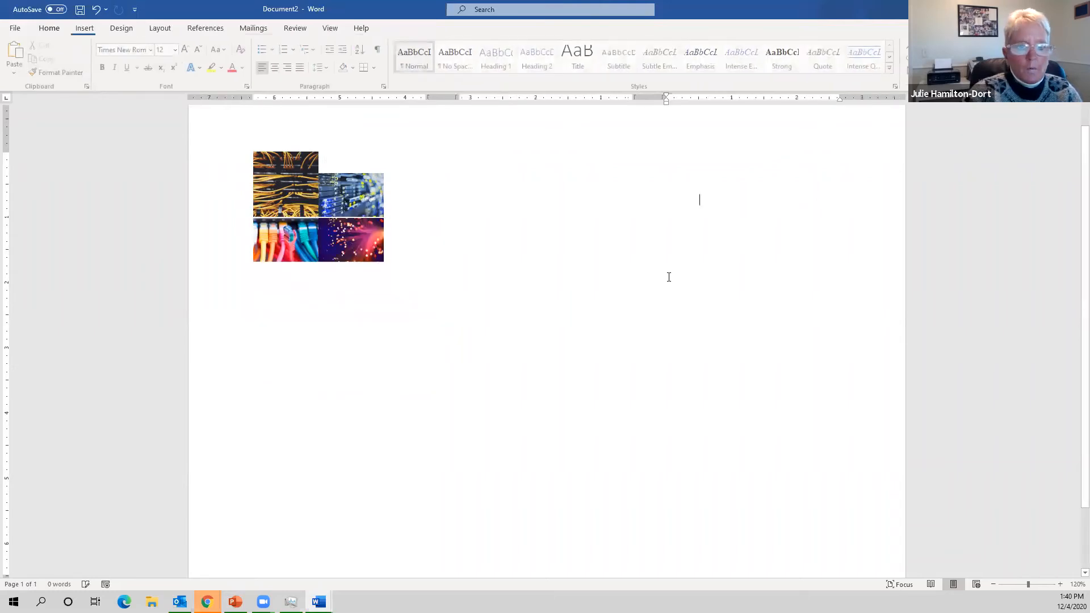
pyautogui.click(299, 196)
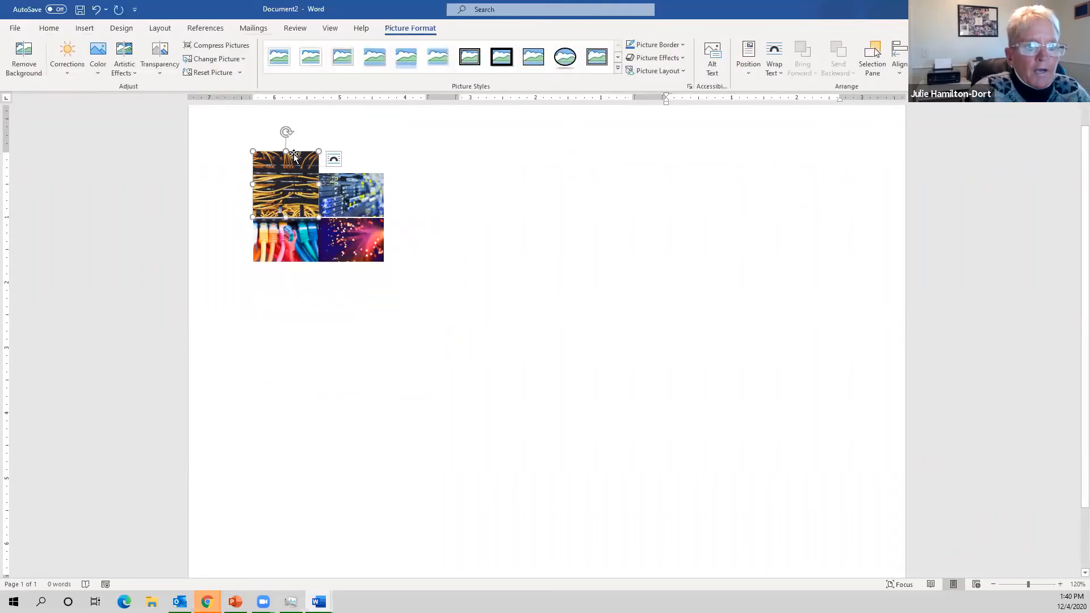
pyautogui.moveTo(289, 150); pyautogui.dragTo(298, 174)
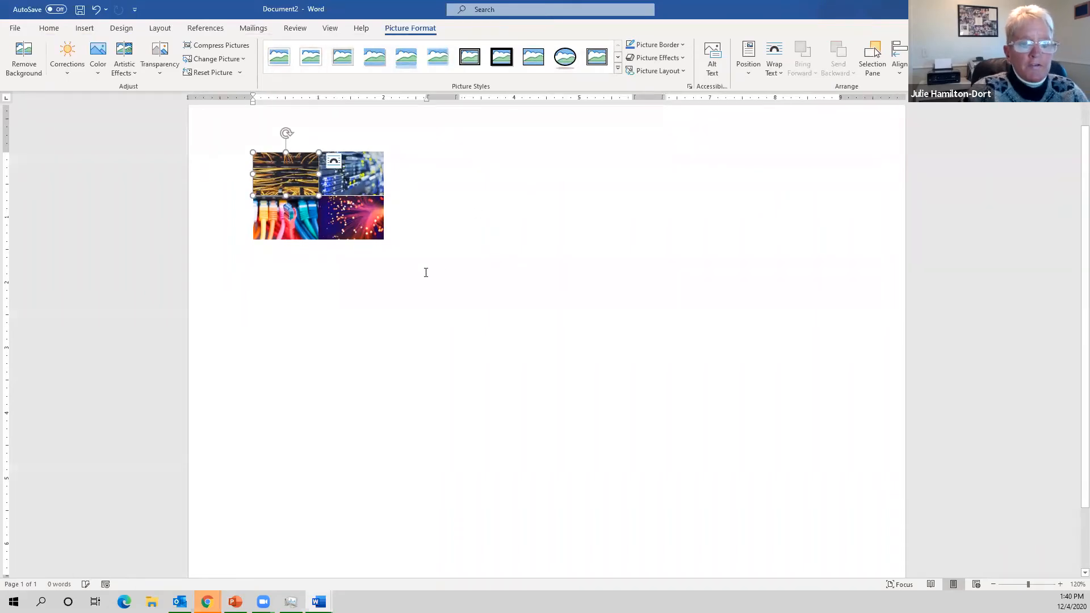
pyautogui.click(402, 236)
pyautogui.click(298, 180)
pyautogui.moveTo(287, 151); pyautogui.dragTo(286, 149)
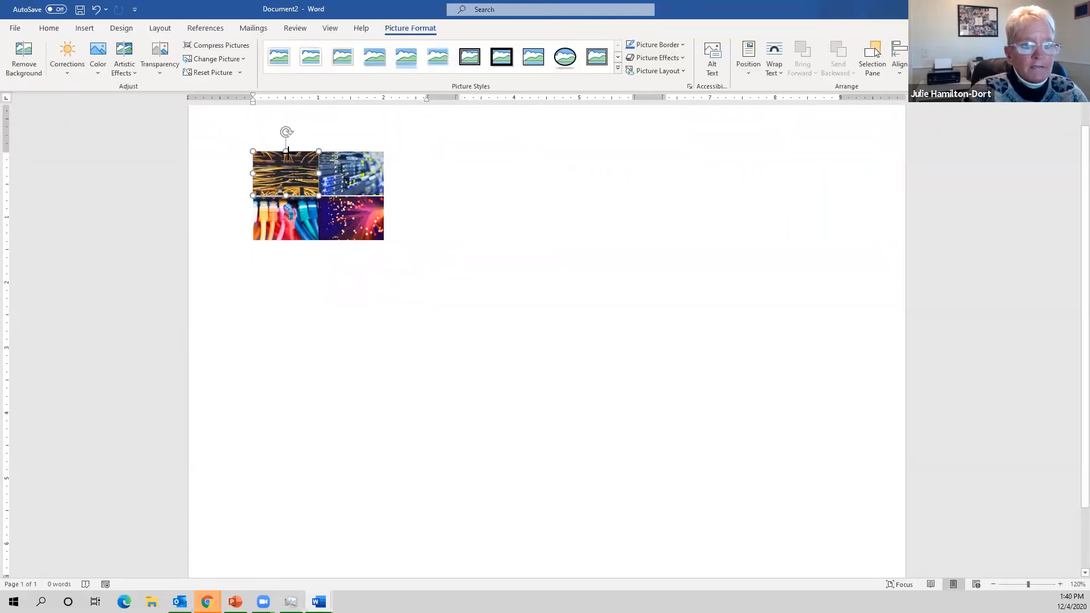
pyautogui.click(460, 177)
pyautogui.click(304, 178)
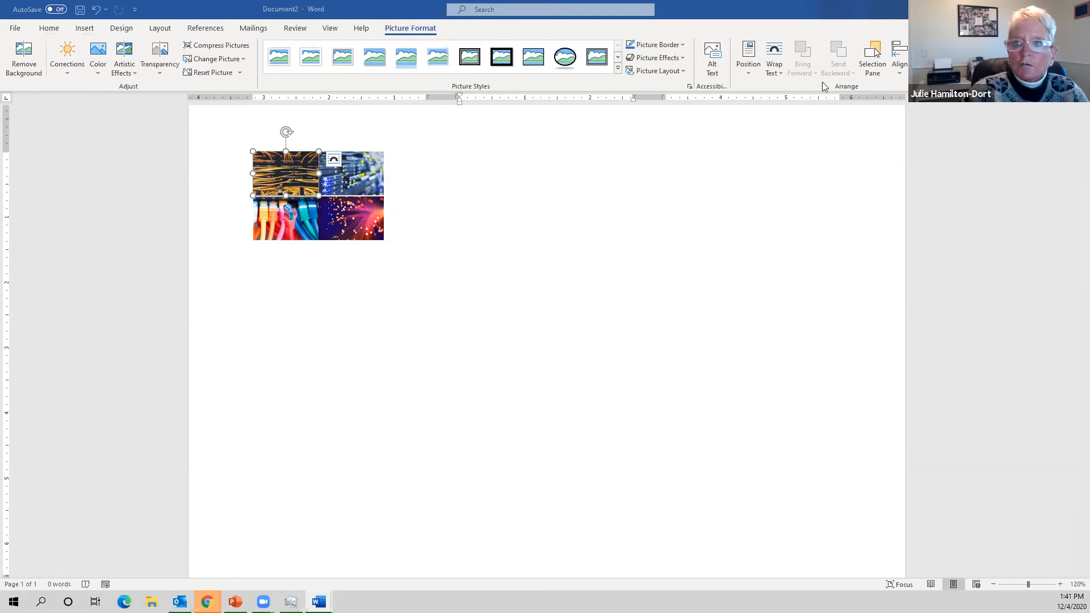
# - Apply Tight text wrapping to the wire, server-rack, ethernet-cable and fiber-optic photos
pyautogui.click(780, 73)
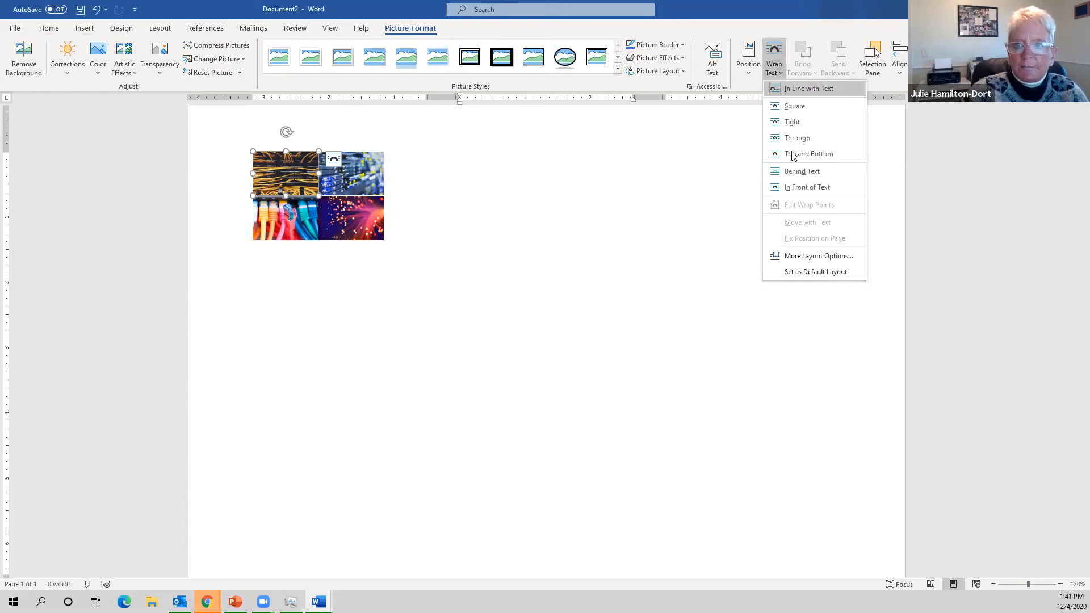
pyautogui.click(789, 122)
pyautogui.moveTo(373, 173); pyautogui.dragTo(380, 173)
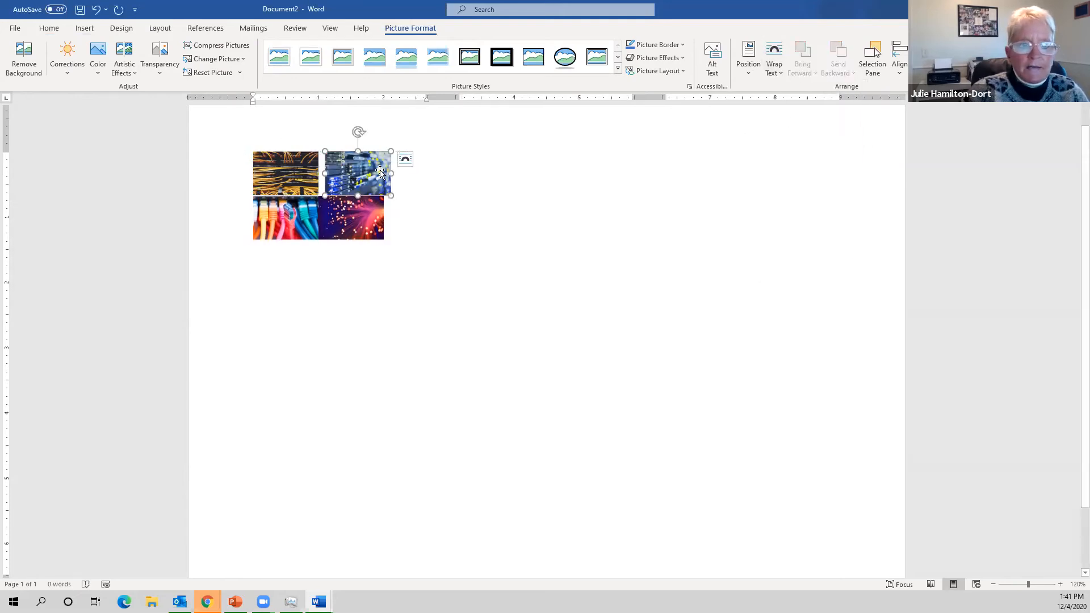
pyautogui.click(782, 75)
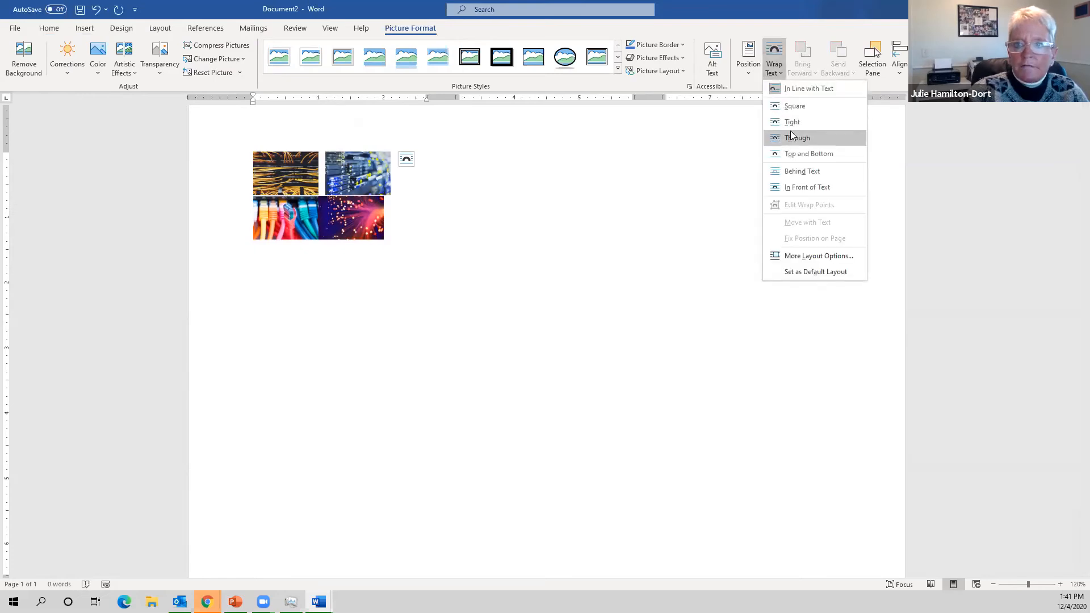
pyautogui.click(789, 122)
pyautogui.click(294, 213)
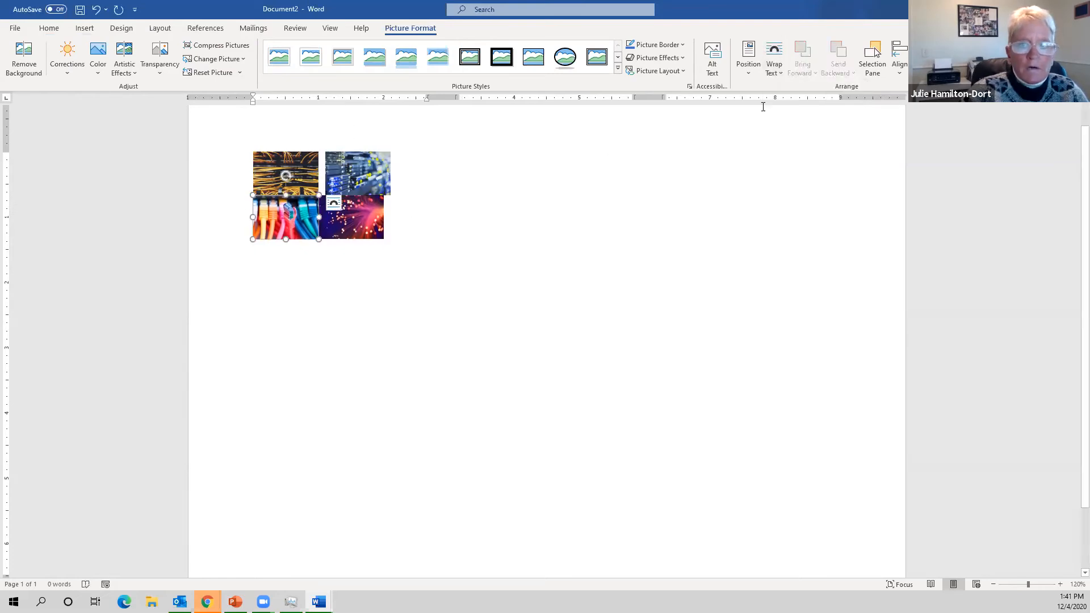
pyautogui.click(780, 74)
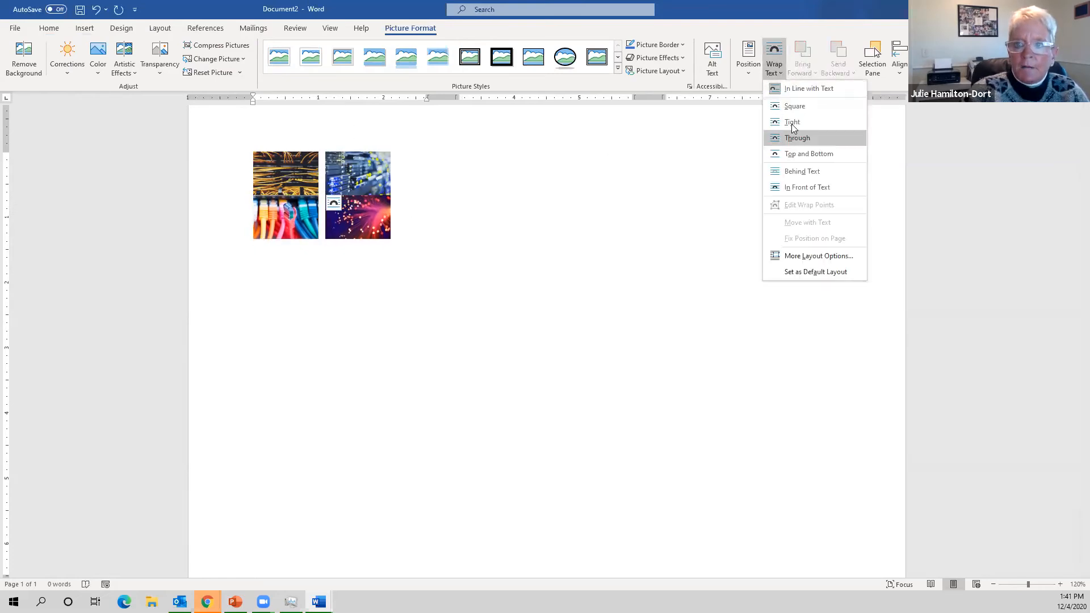
pyautogui.click(791, 124)
pyautogui.click(345, 227)
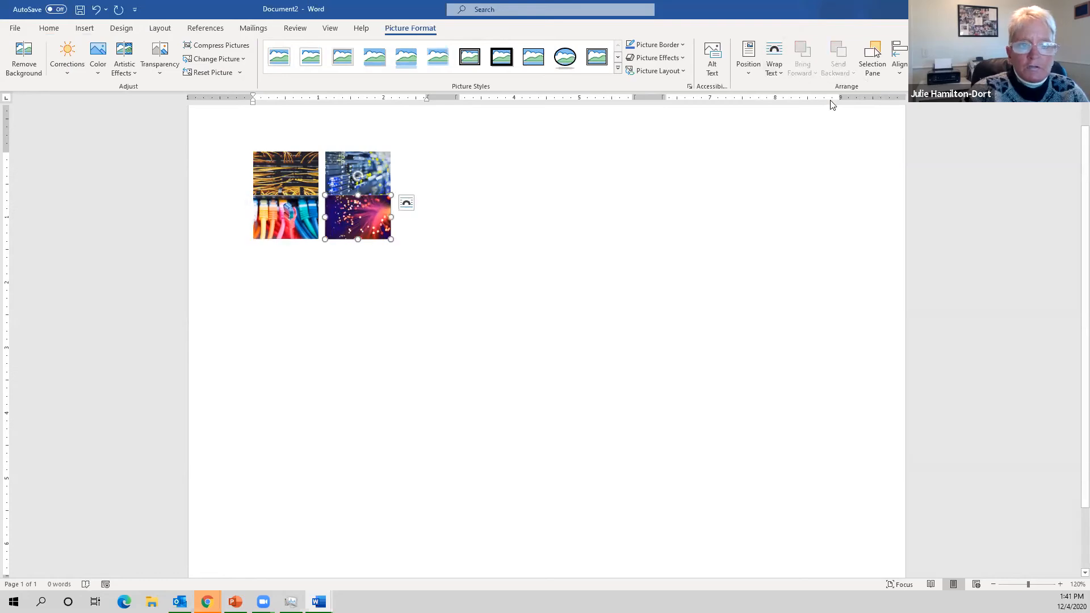
pyautogui.click(774, 70)
pyautogui.click(797, 125)
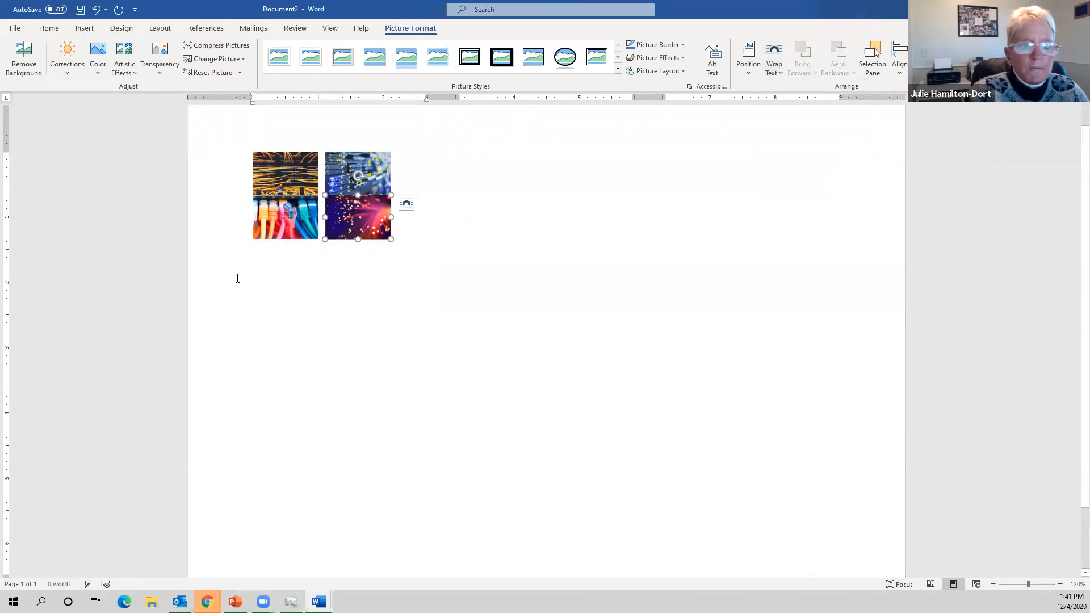
# - Lower the bottom two photos to leave small, even gaps in the 2x2 grid
pyautogui.click(297, 182)
pyautogui.moveTo(288, 217); pyautogui.dragTo(287, 227)
pyautogui.moveTo(358, 225); pyautogui.dragTo(358, 235)
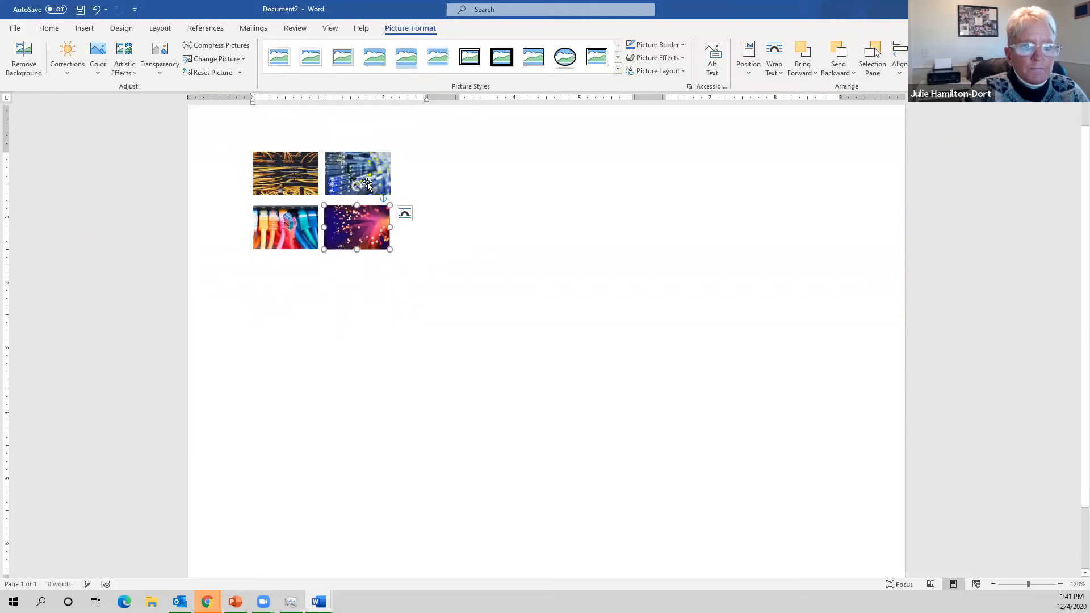
pyautogui.click(367, 184)
pyautogui.click(390, 304)
pyautogui.moveTo(359, 230); pyautogui.dragTo(360, 227)
pyautogui.click(346, 331)
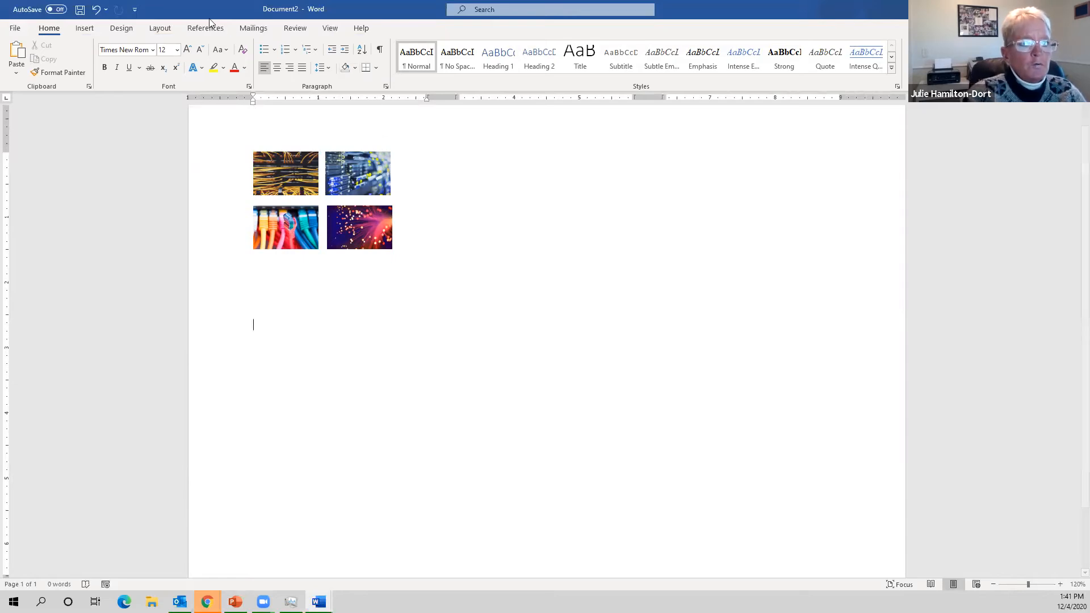
# - Insert a Banded Quote text box below the photos and narrow it to the collage width
pyautogui.click(77, 32)
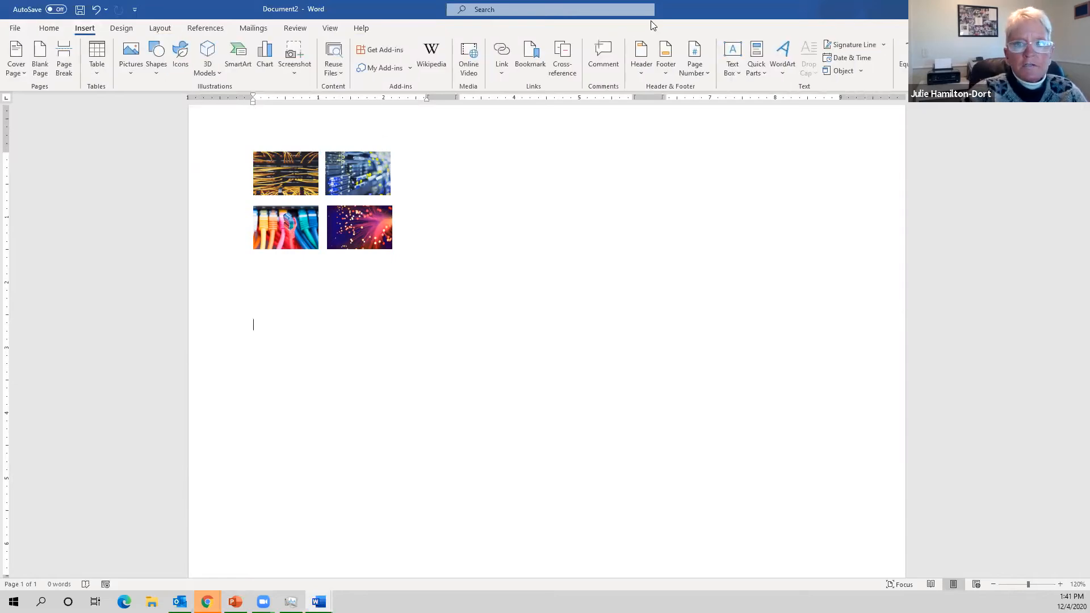
pyautogui.click(732, 60)
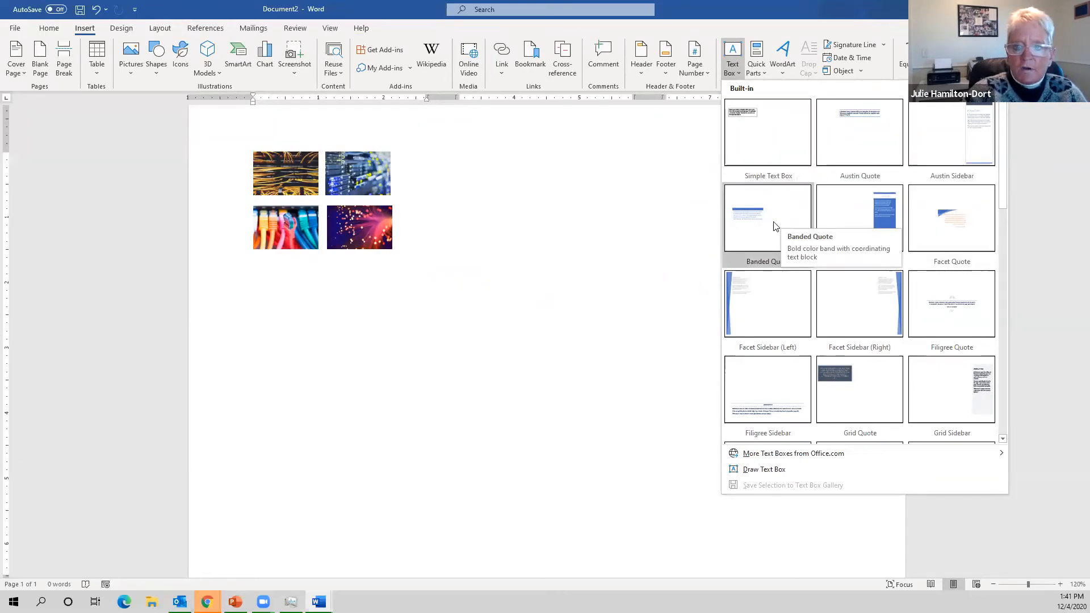
pyautogui.click(795, 209)
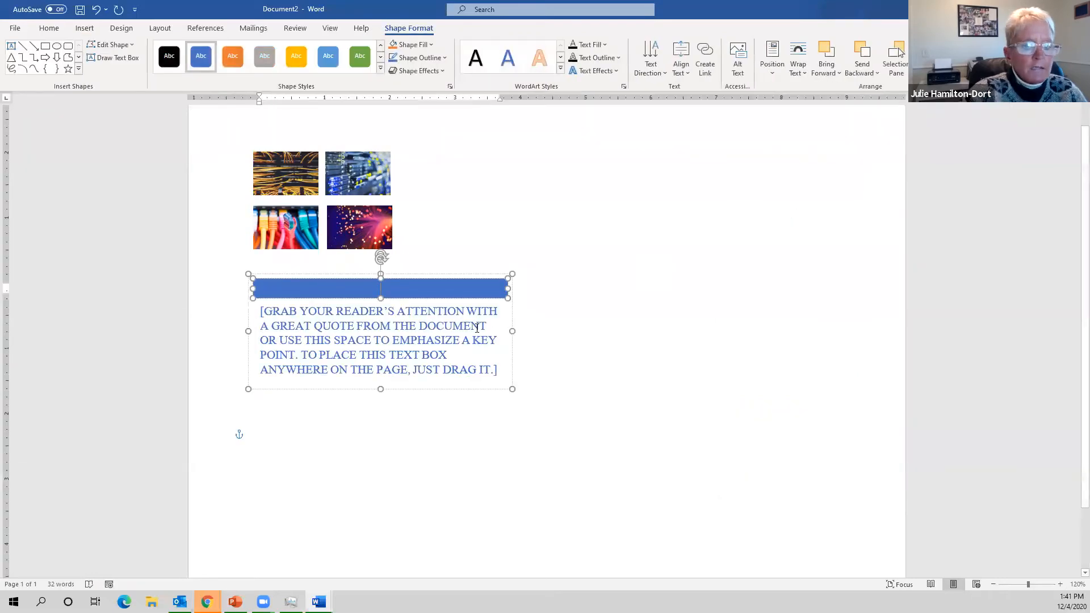
pyautogui.moveTo(512, 388); pyautogui.dragTo(464, 393)
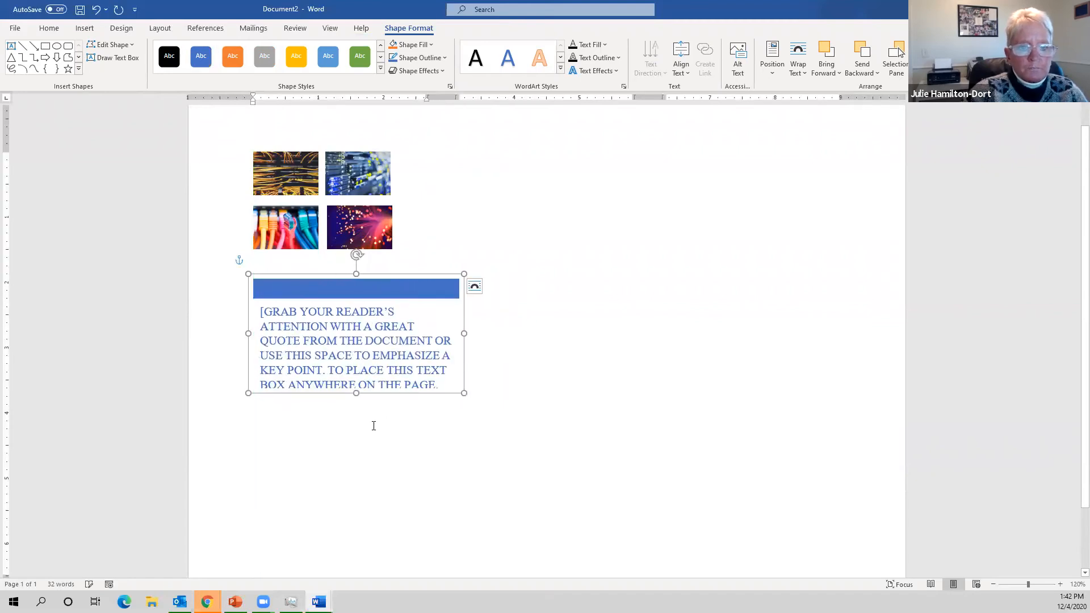
pyautogui.click(374, 426)
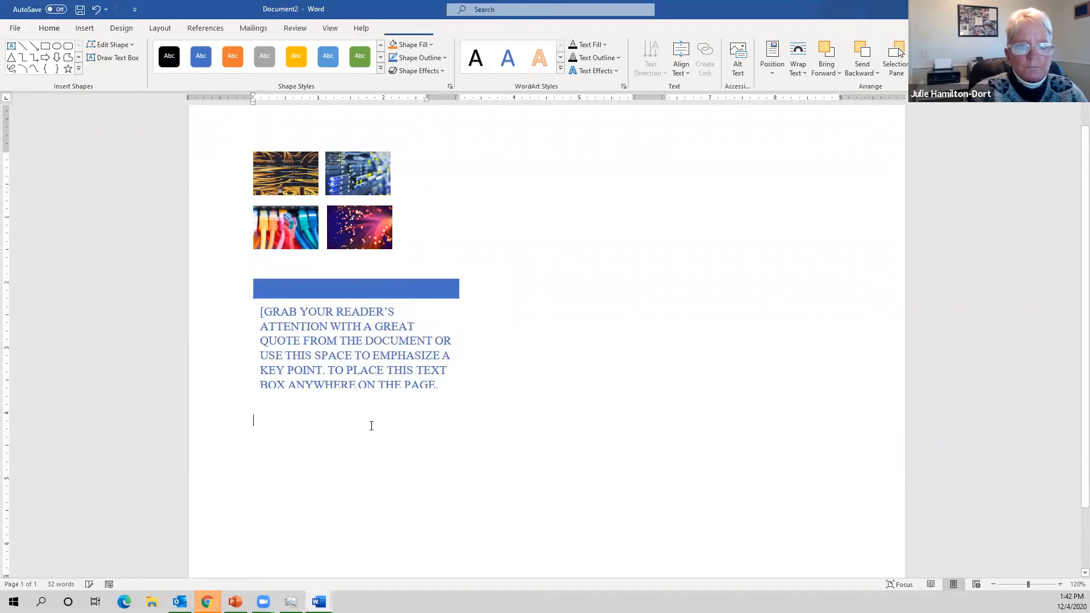
pyautogui.click(464, 328)
pyautogui.click(337, 440)
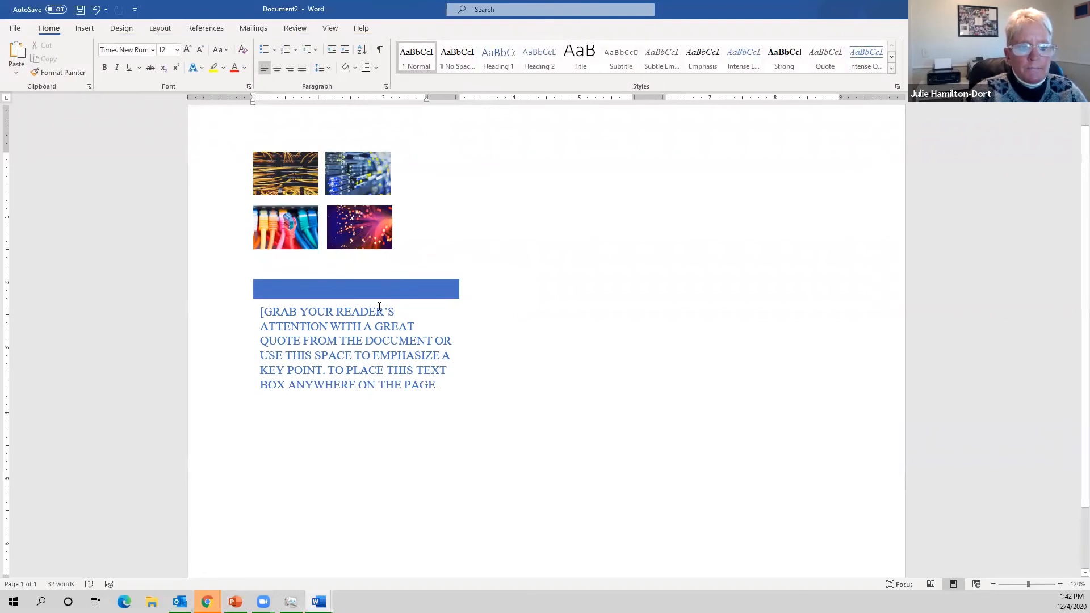
pyautogui.click(424, 253)
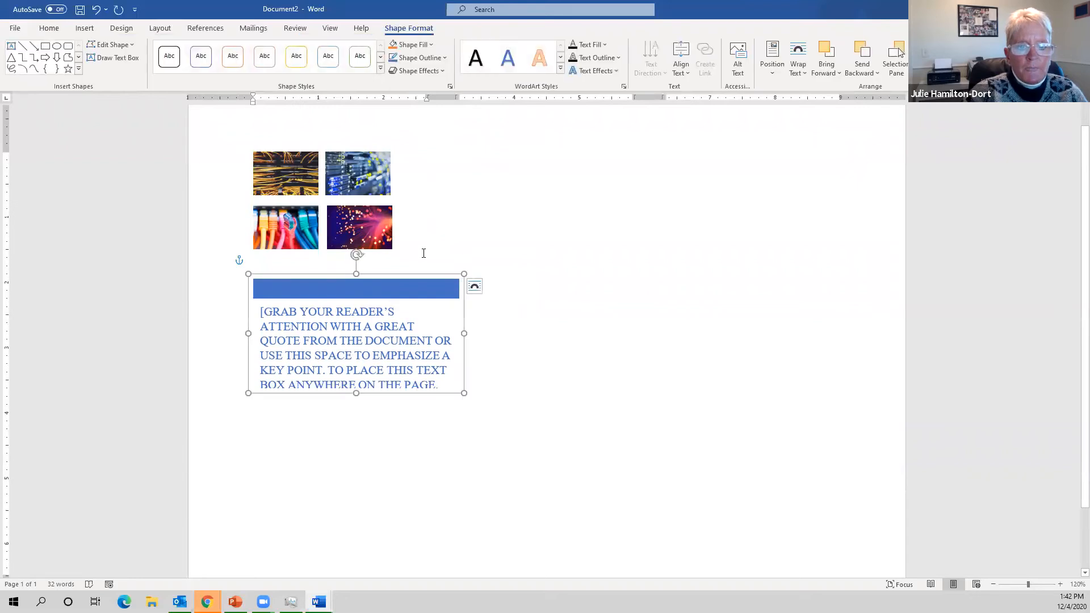
pyautogui.moveTo(465, 333); pyautogui.dragTo(399, 321)
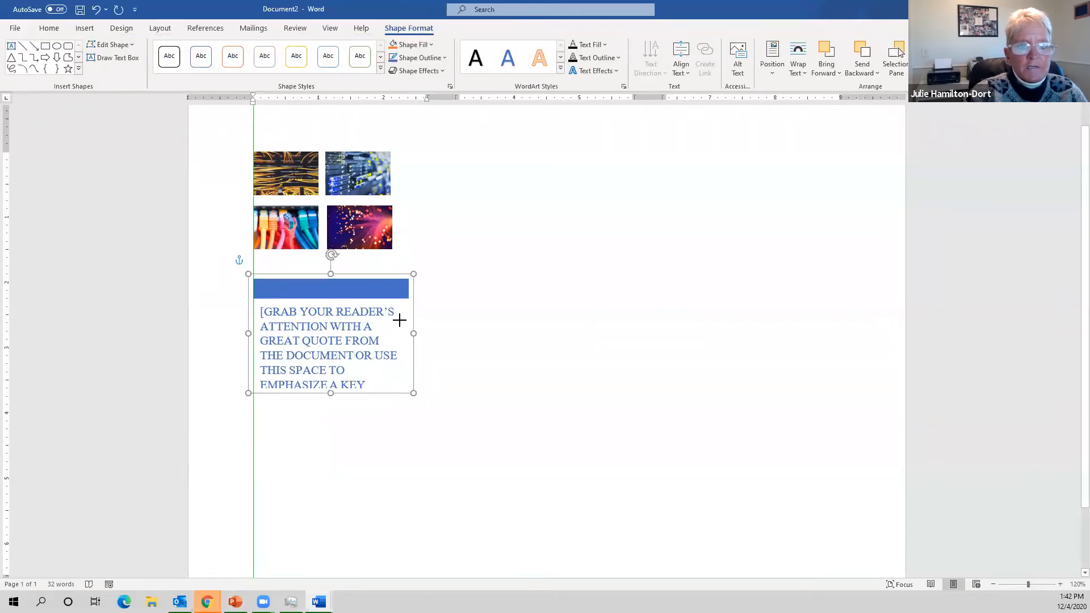
# - Replace the quote placeholder with the title 'MARGIE'S TECH BY DESIGN' and select it
pyautogui.tripleClick(350, 327)
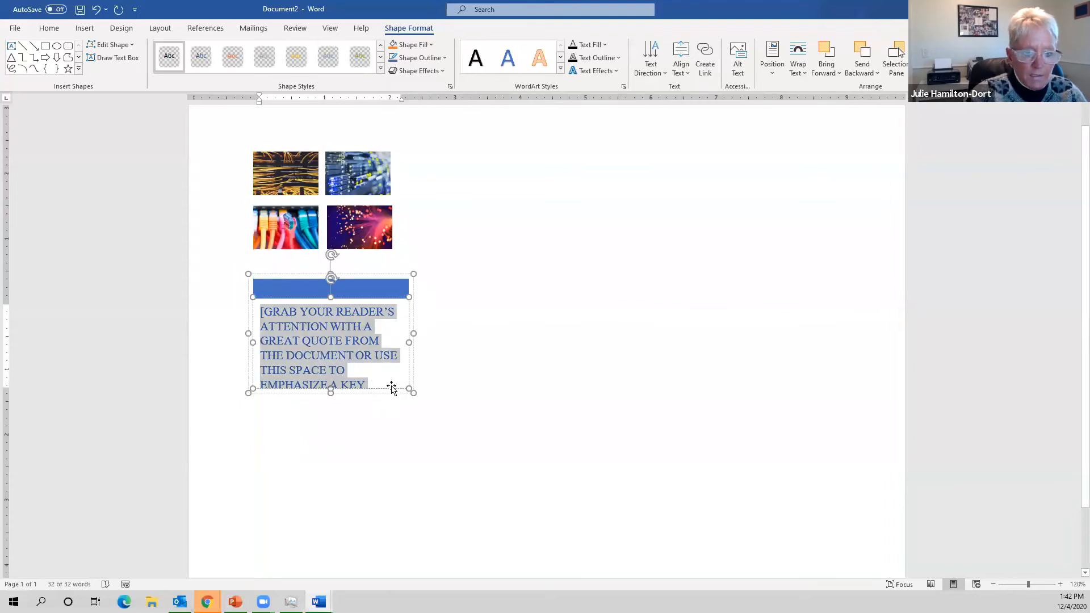
pyautogui.press('Delete')
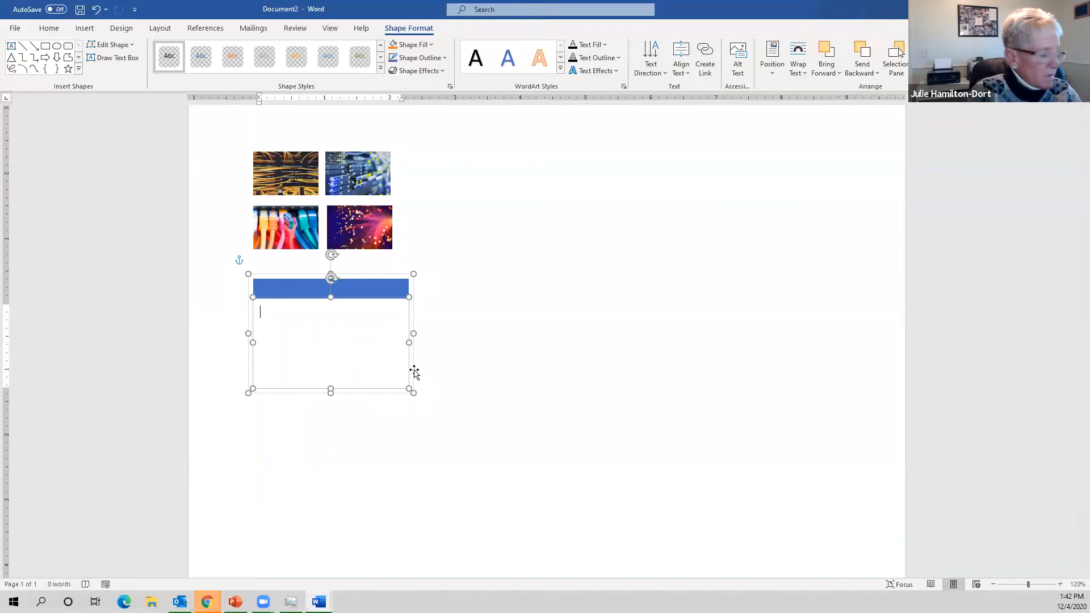
pyautogui.write('MAG')
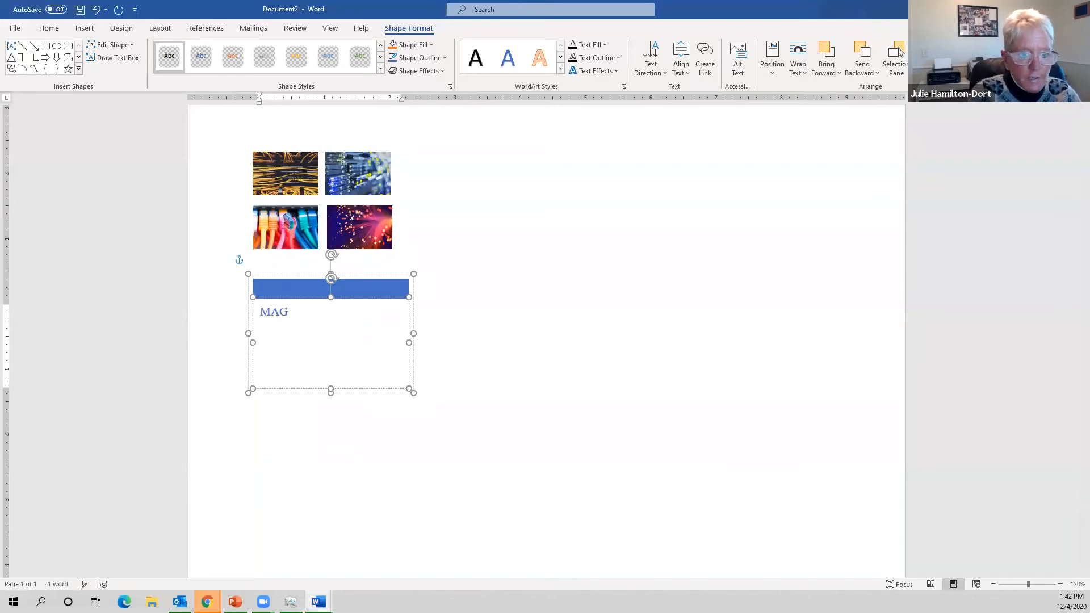
pyautogui.press('BackSpace')
pyautogui.write('RGIE')
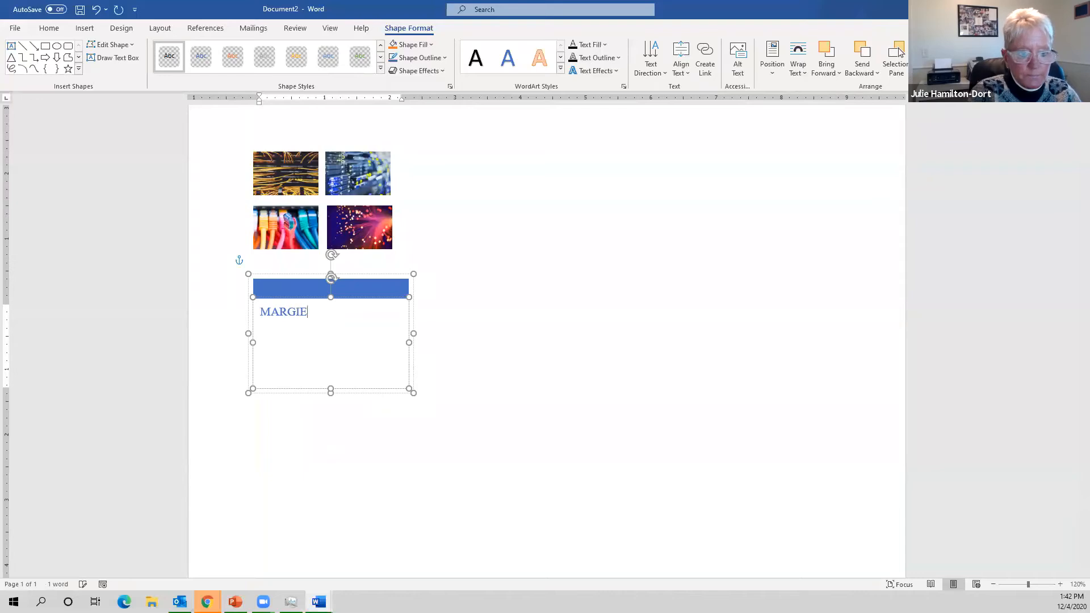
pyautogui.write("'S TECH")
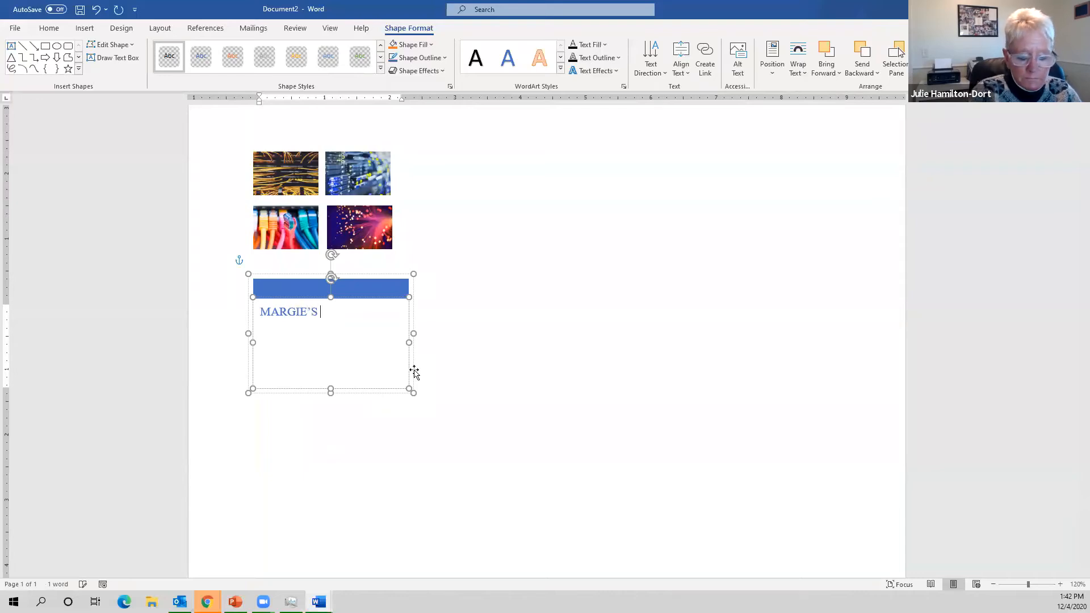
pyautogui.write(' B')
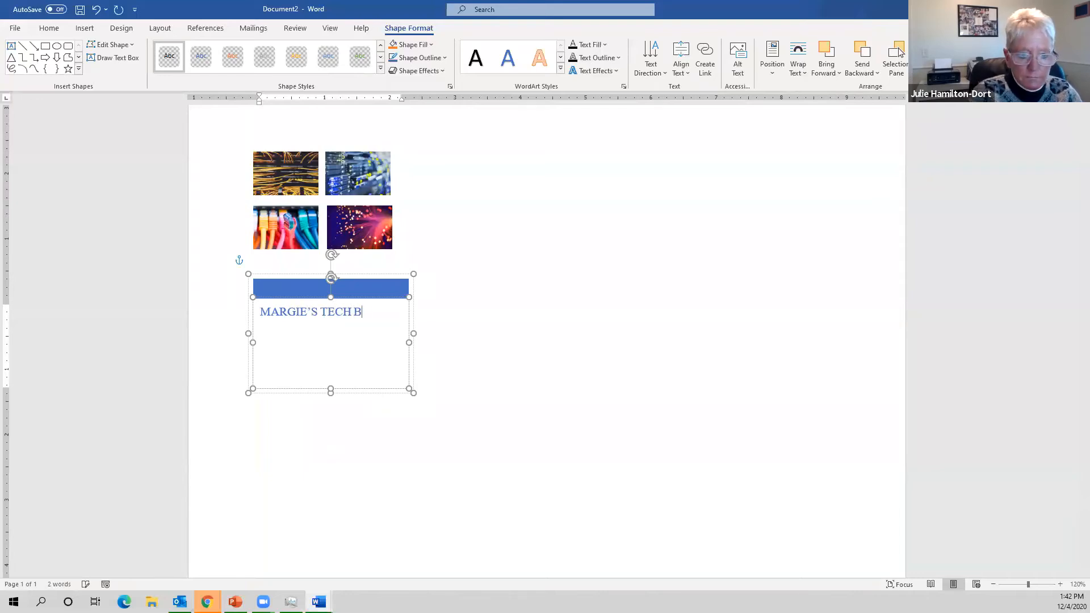
pyautogui.write('Y DESIGN')
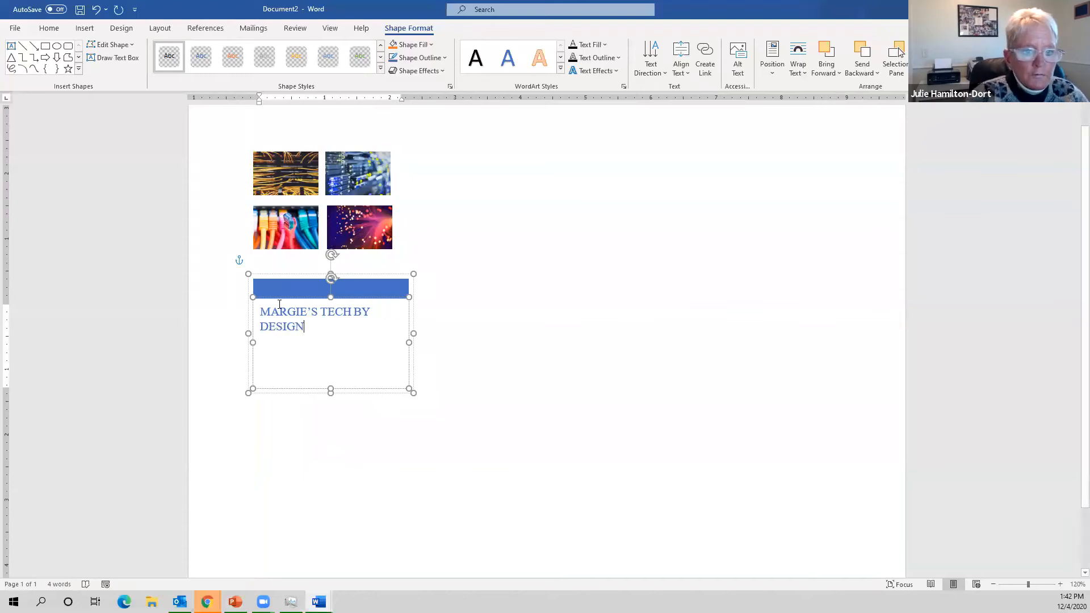
pyautogui.hotkey('ctrl', 'a')
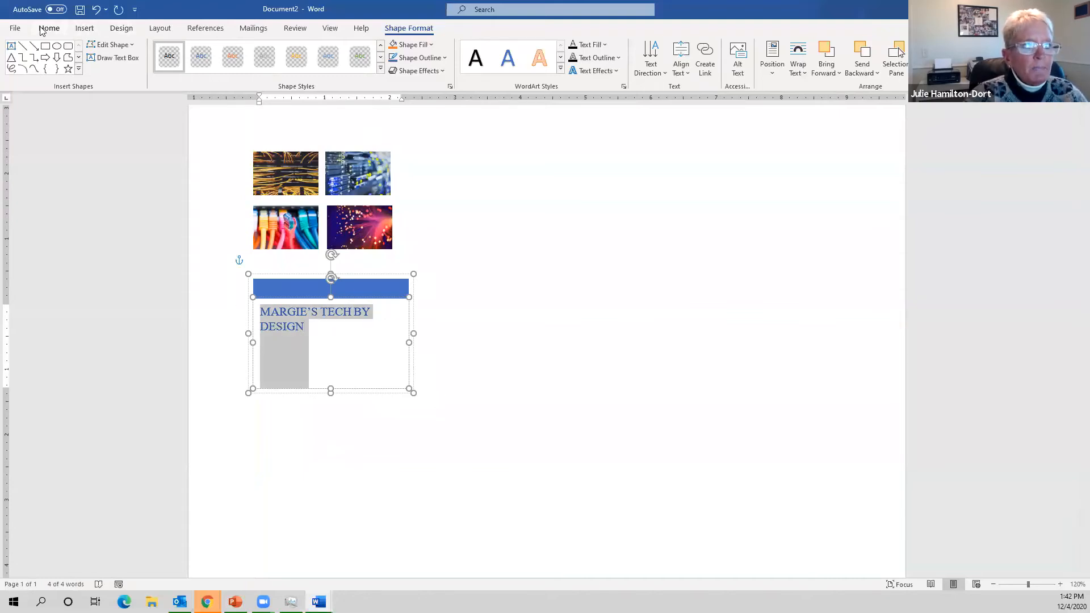
# - Center the title and break it into four lines: MARGIE'S, TECH, BY, DESIGN
pyautogui.click(45, 28)
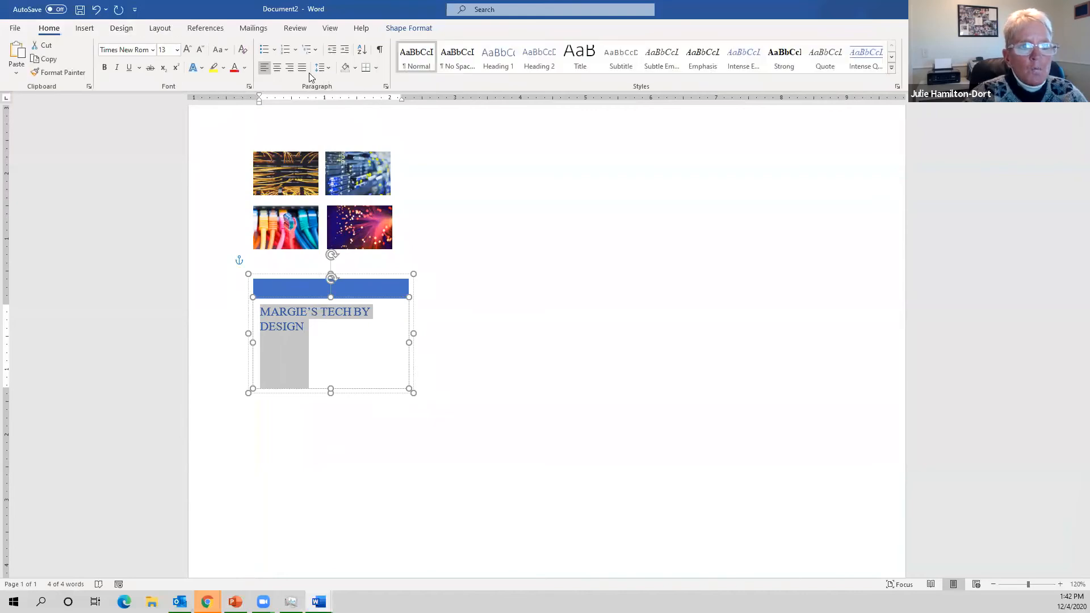
pyautogui.click(277, 68)
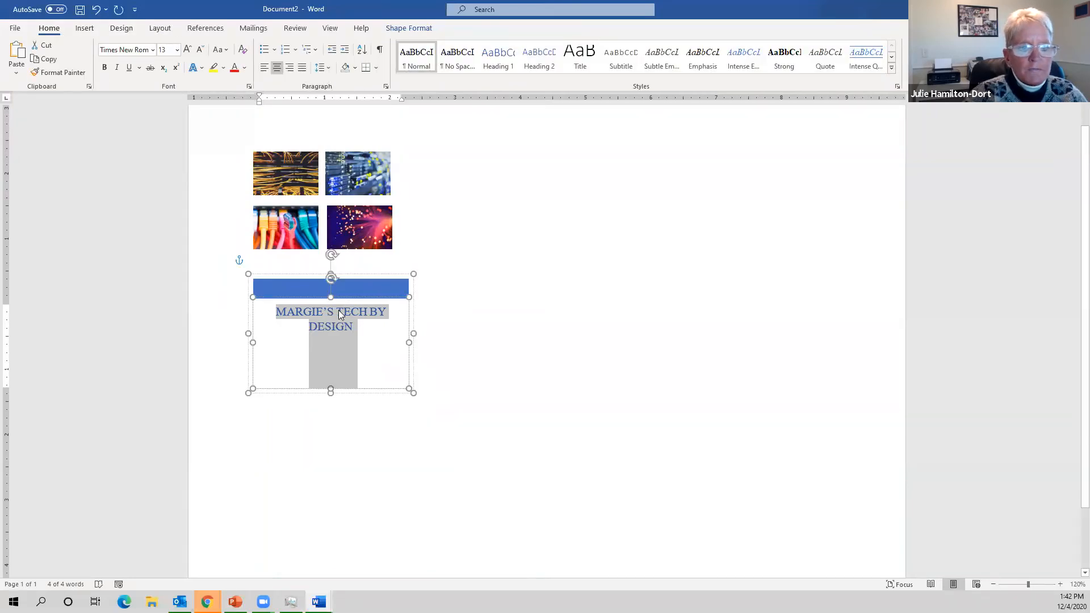
pyautogui.click(366, 312)
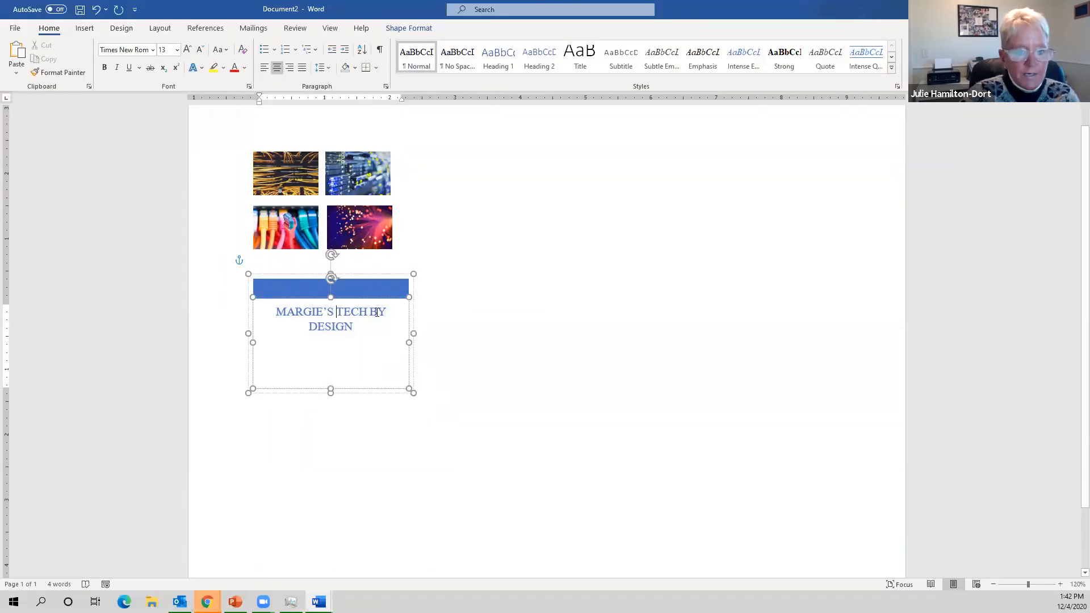
pyautogui.click(337, 312)
pyautogui.press('Return')
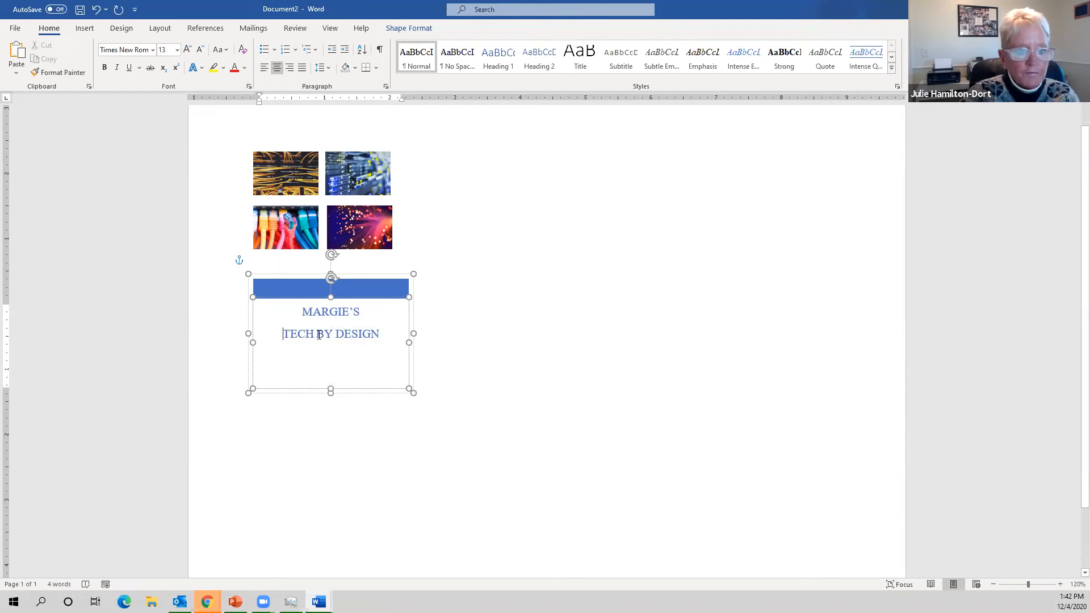
pyautogui.press('Return')
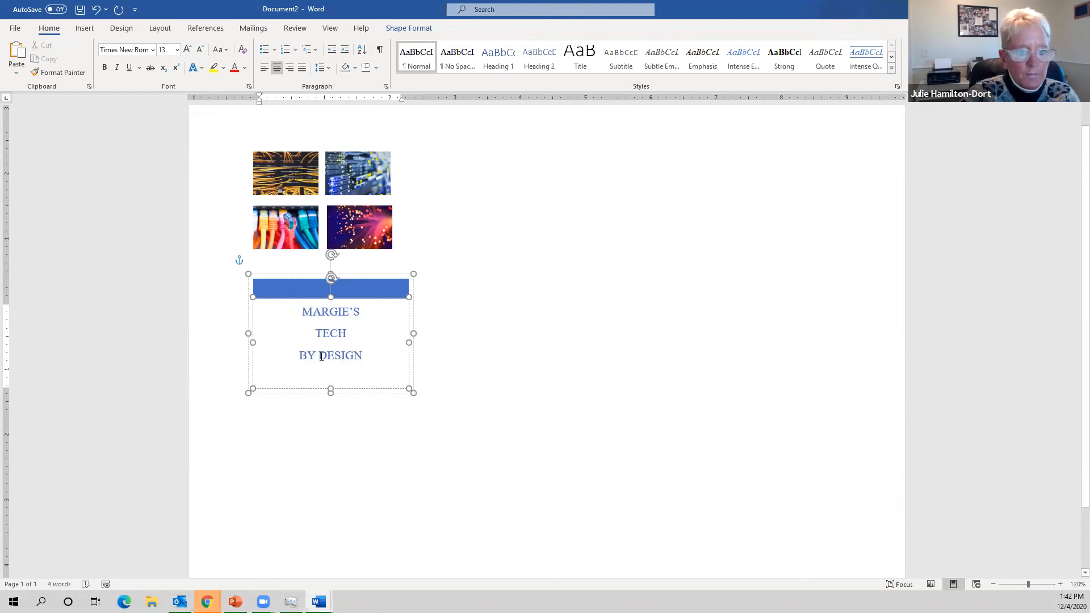
pyautogui.press('Return')
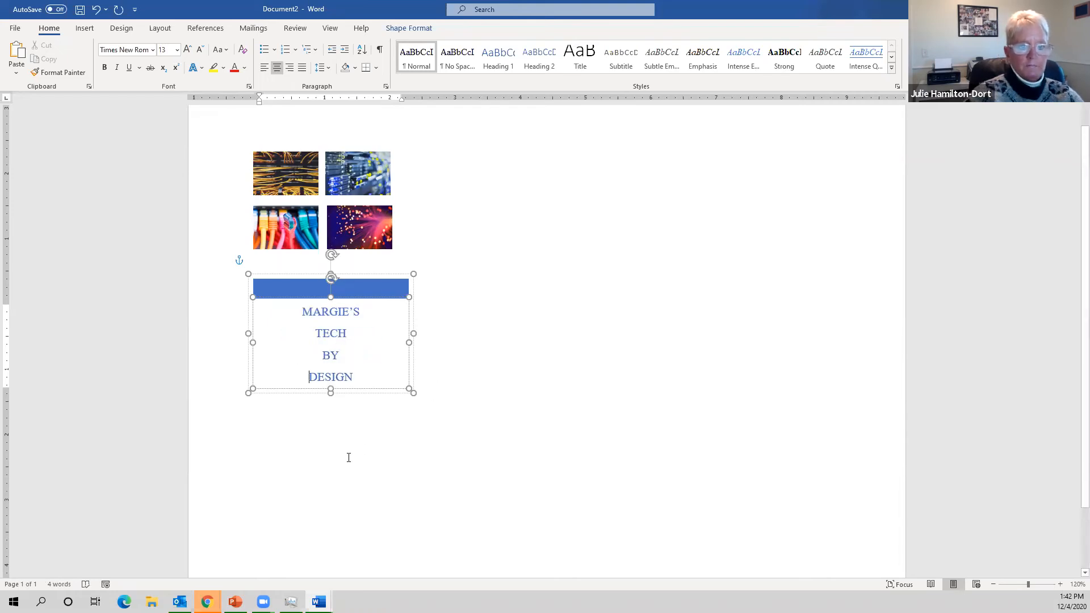
pyautogui.click(348, 458)
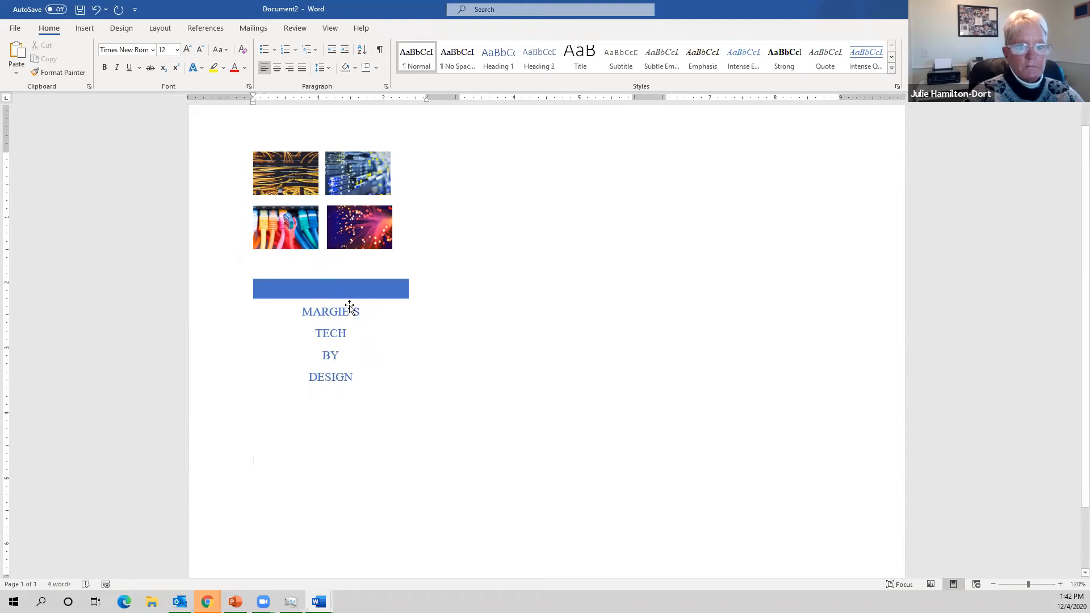
# - Move the bottom-right and top-right server-rack photos further right to widen the grid
pyautogui.click(349, 303)
pyautogui.click(376, 243)
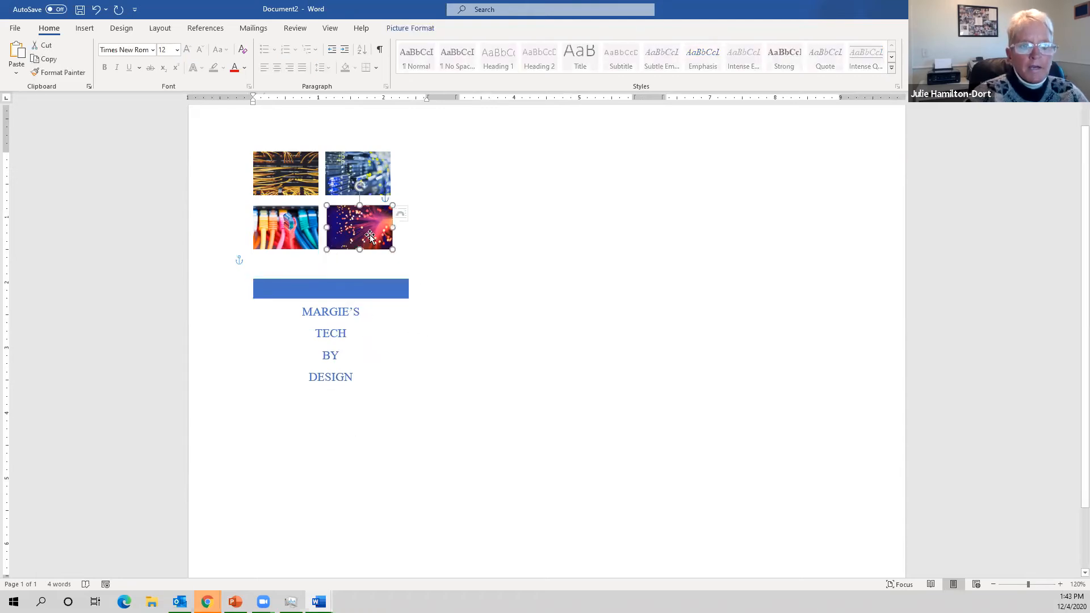
pyautogui.moveTo(376, 243); pyautogui.dragTo(385, 232)
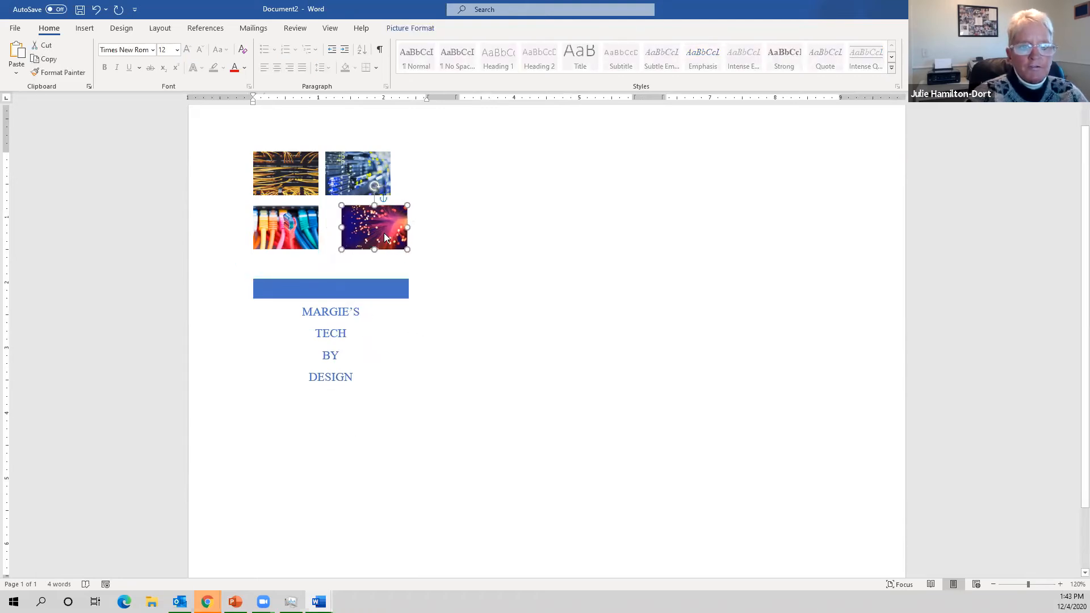
pyautogui.moveTo(356, 175); pyautogui.dragTo(369, 176)
pyautogui.click(305, 415)
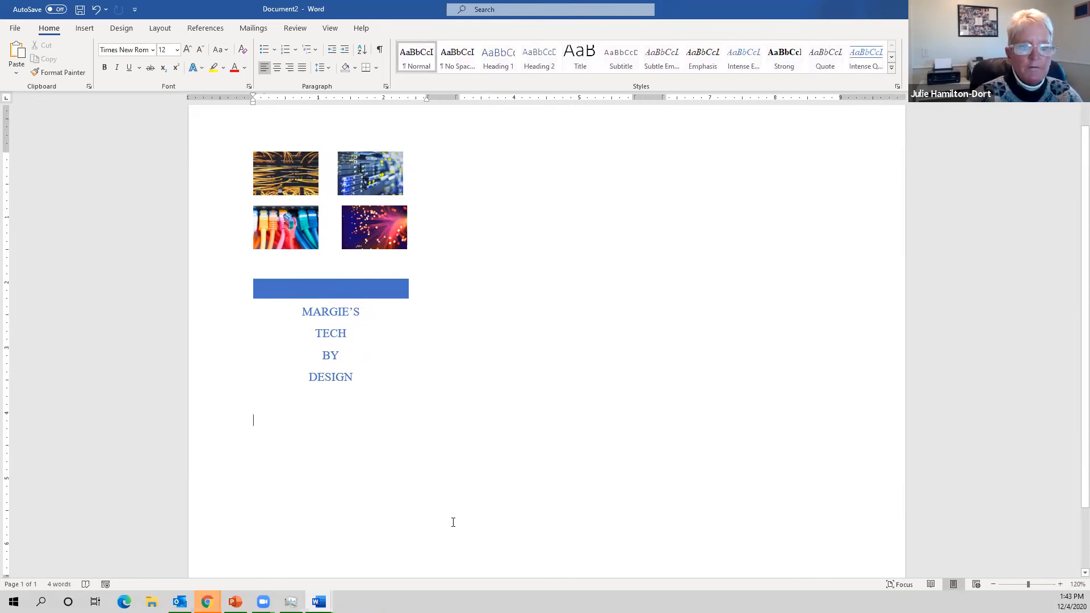
pyautogui.scroll(-1, 457, 523)
pyautogui.scroll(2, 460, 389)
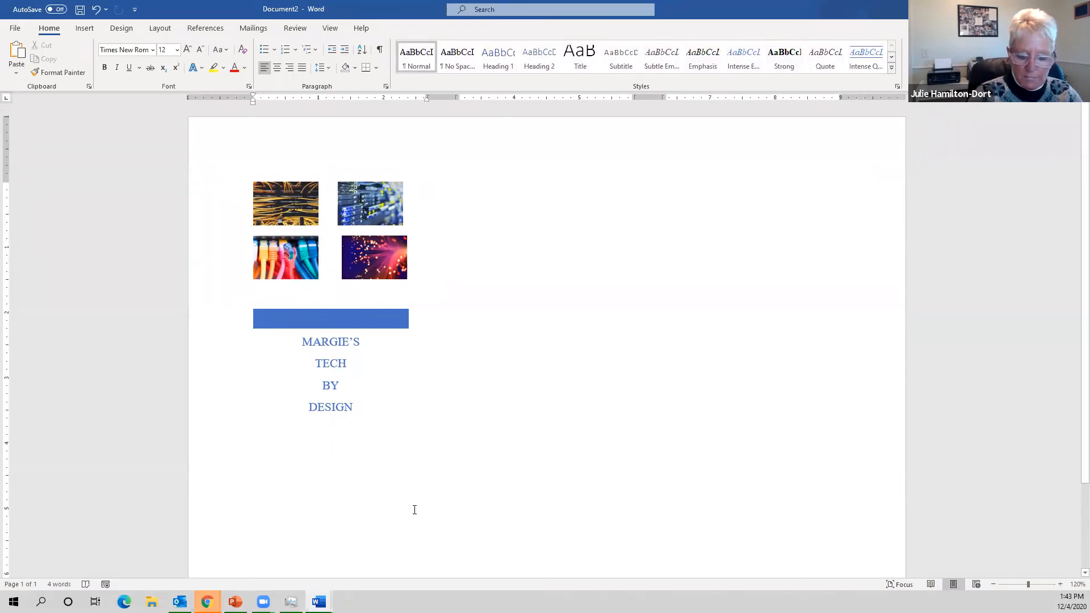
pyautogui.write('1.')
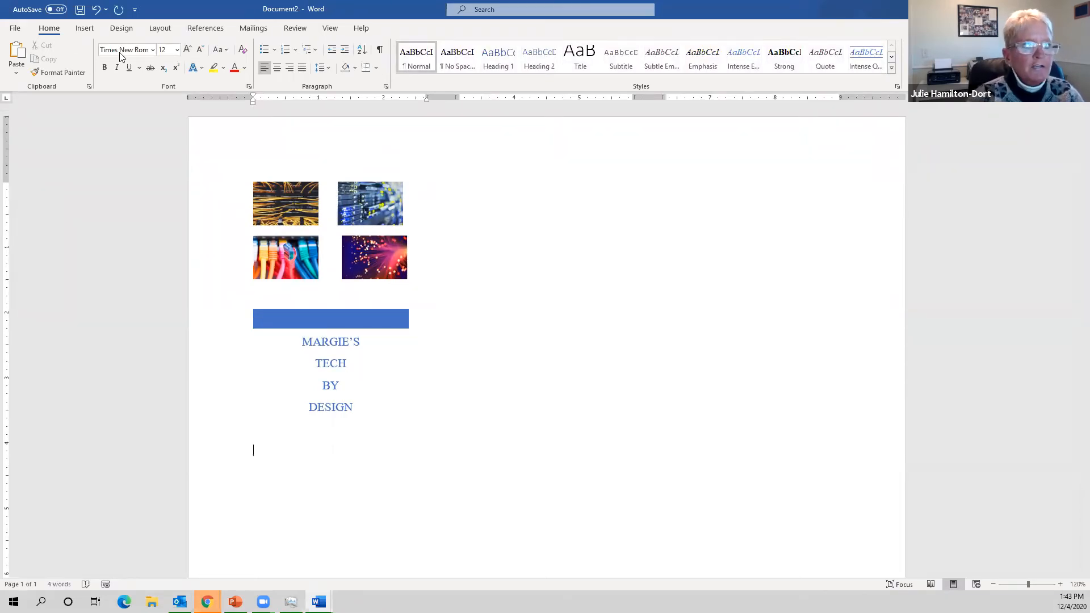
# - Place a second Banded Quote box just below DESIGN, narrowed to the column width
pyautogui.click(85, 28)
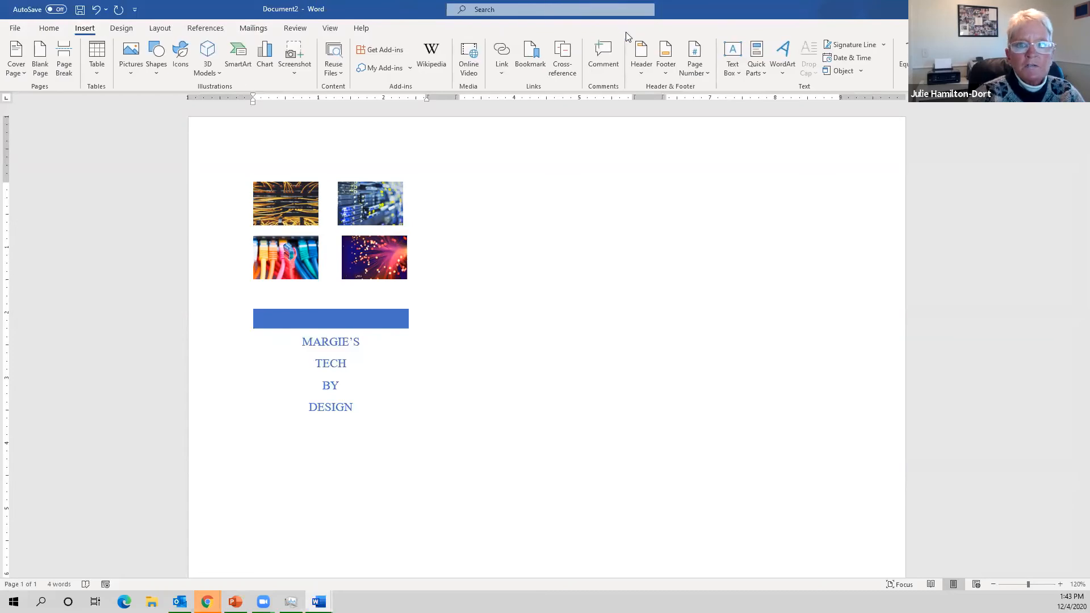
pyautogui.click(741, 73)
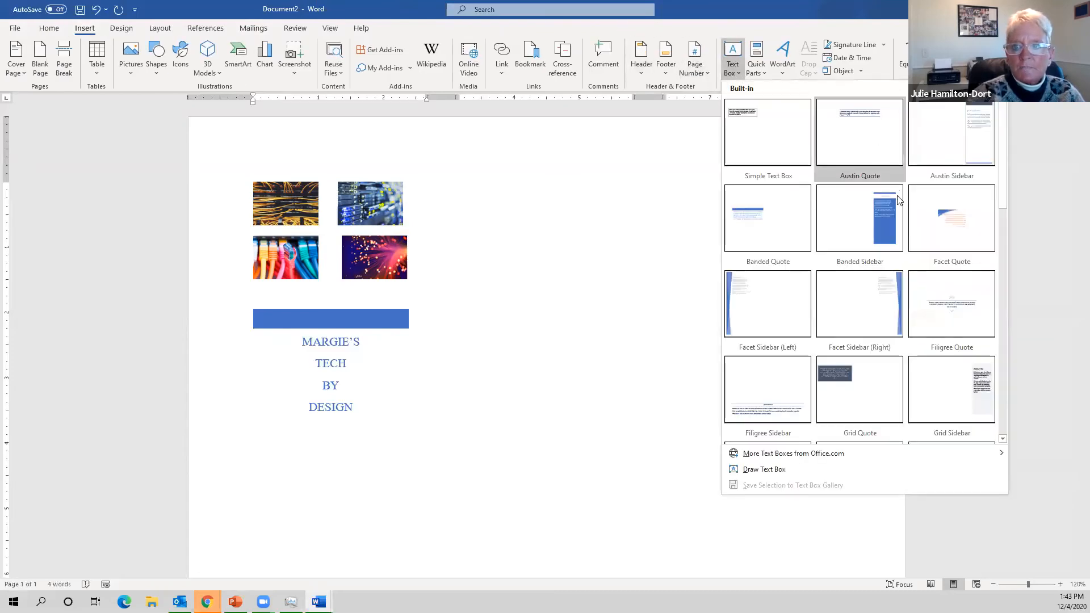
pyautogui.click(780, 225)
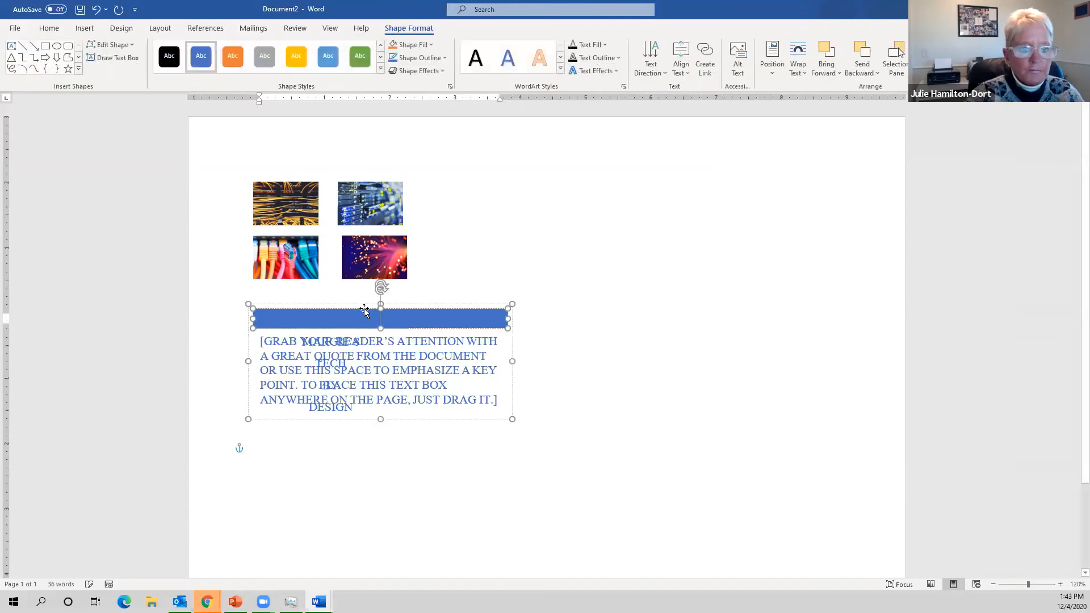
pyautogui.moveTo(361, 321); pyautogui.dragTo(340, 527)
pyautogui.moveTo(347, 471); pyautogui.dragTo(357, 445)
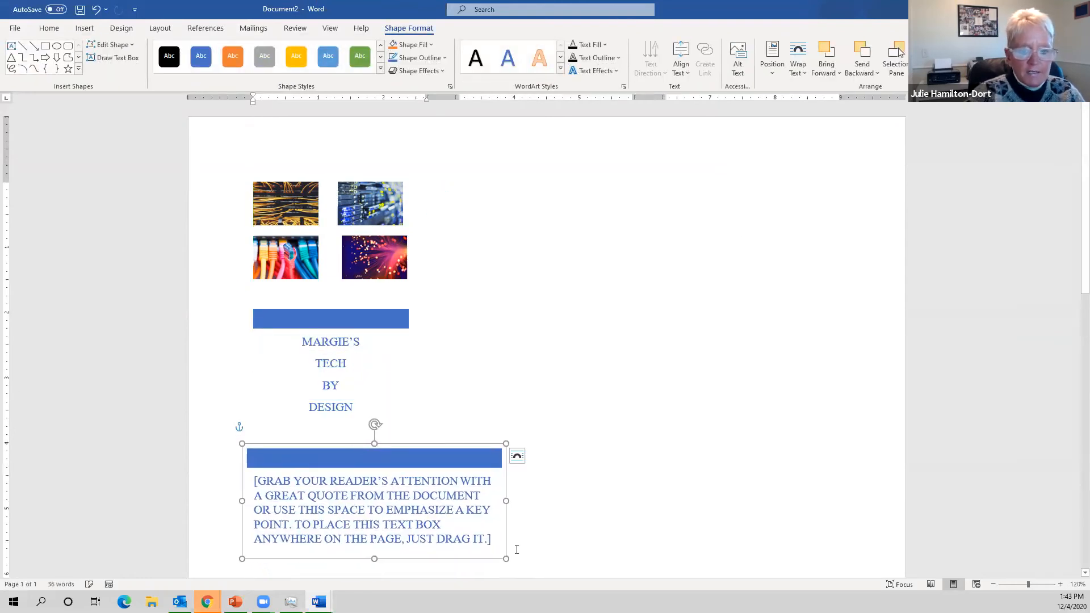
pyautogui.moveTo(506, 501); pyautogui.dragTo(404, 503)
# - Replace the new box's placeholder with the numbered item '1. SOFTWARE INSTALLATION'
pyautogui.click(305, 499)
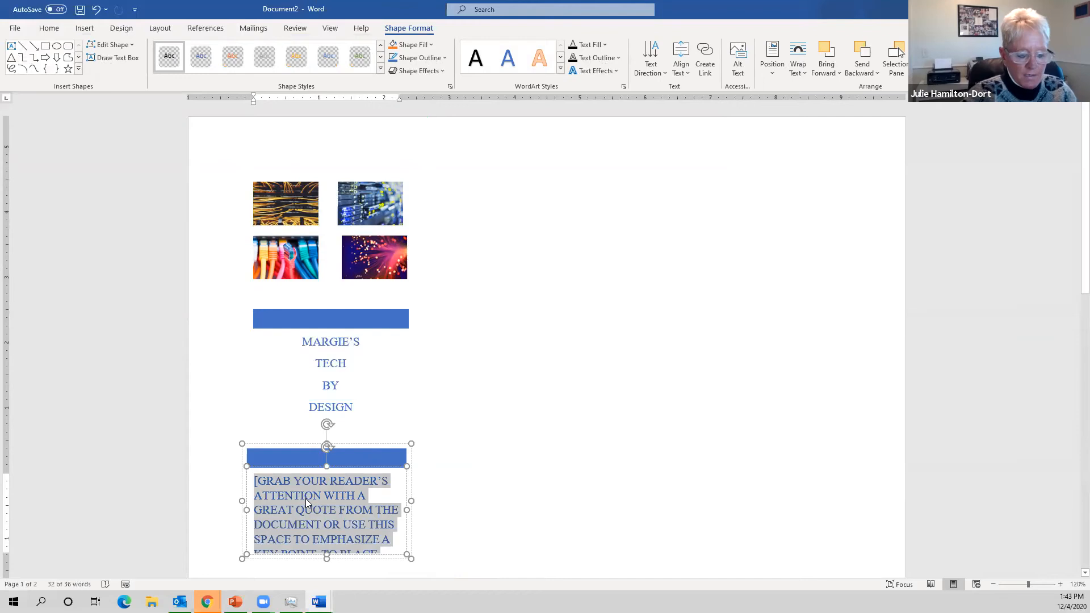
pyautogui.press('BackSpace')
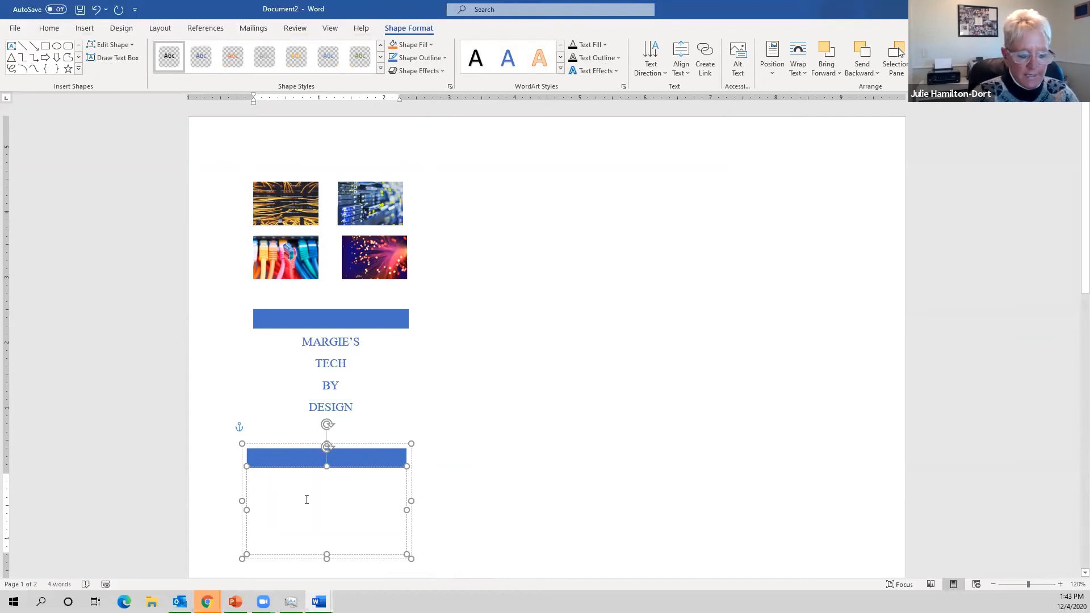
pyautogui.write('1. ')
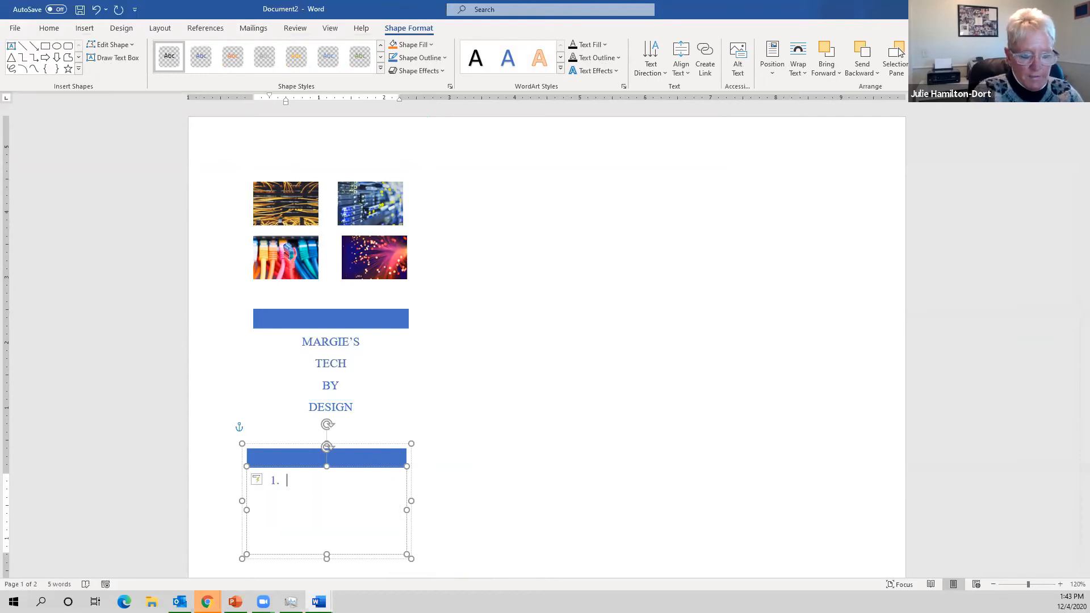
pyautogui.write('SOFTEA')
pyautogui.press('BackSpace')
pyautogui.press('BackSpace')
pyautogui.write('W')
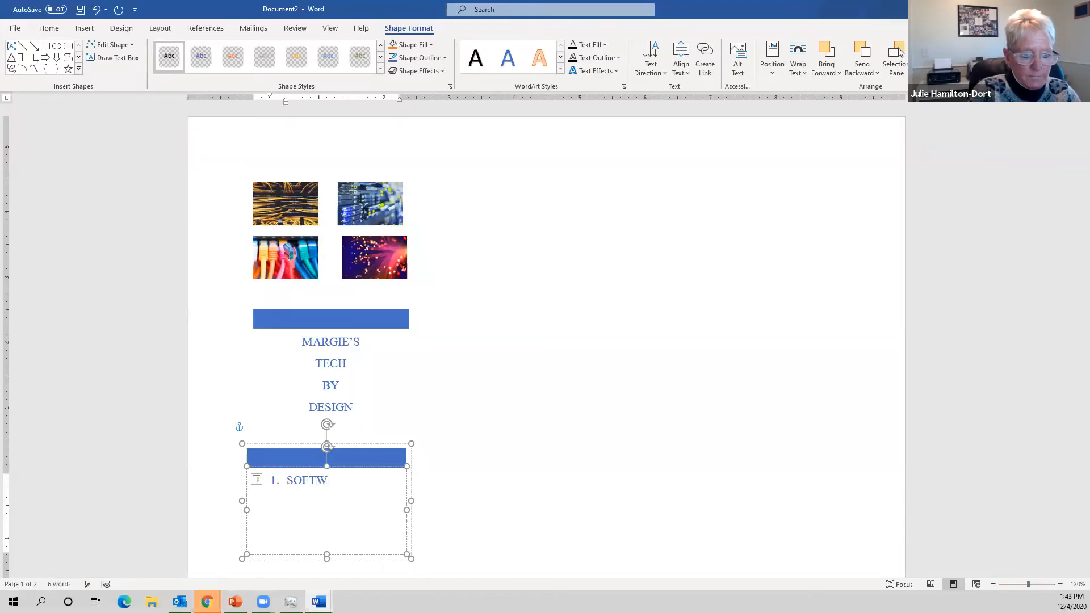
pyautogui.write('ARE INSTALLACTION')
pyautogui.press('BackSpace')
pyautogui.press('BackSpace')
pyautogui.press('BackSpace')
pyautogui.press('BackSpace')
pyautogui.press('BackSpace')
pyautogui.press('BackSpace')
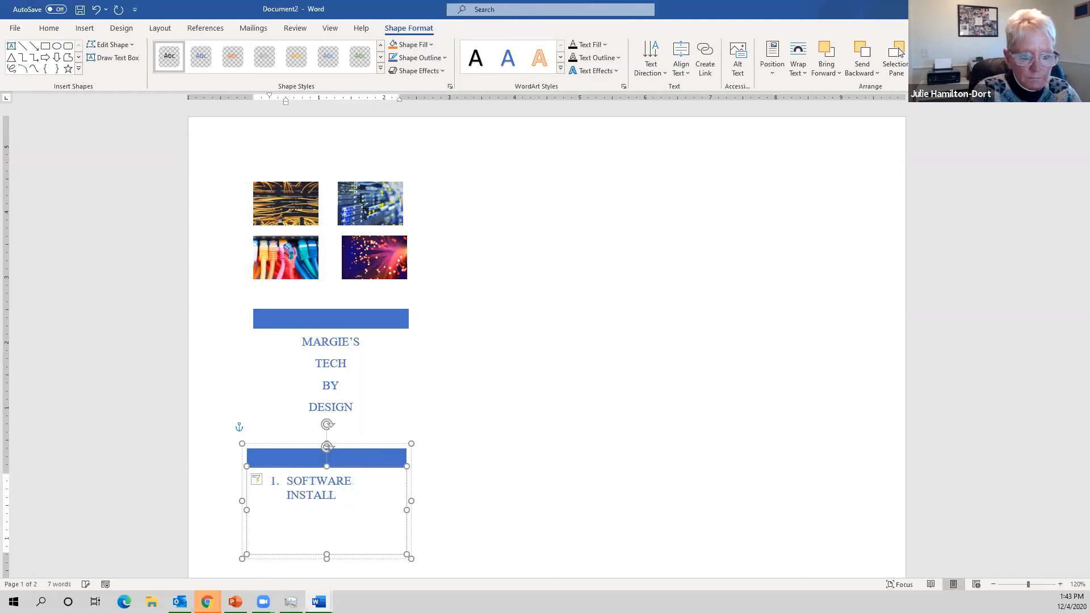
pyautogui.write('ATION')
# - Add HARDWARE INSTALLATION and TROUBLESHOOTING as the next numbered services
pyautogui.press('Return')
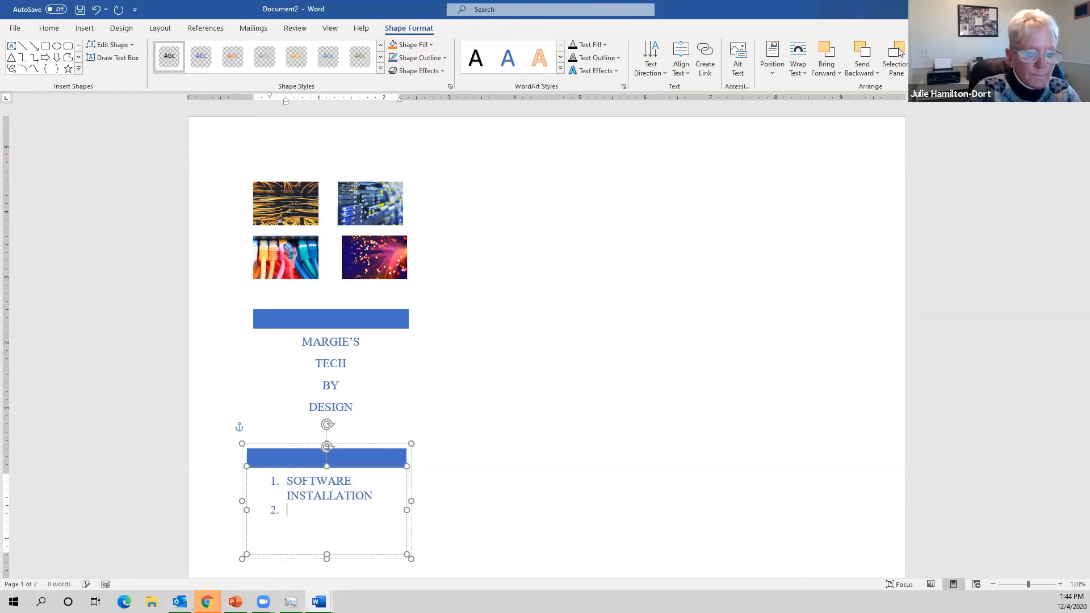
pyautogui.write('HARD')
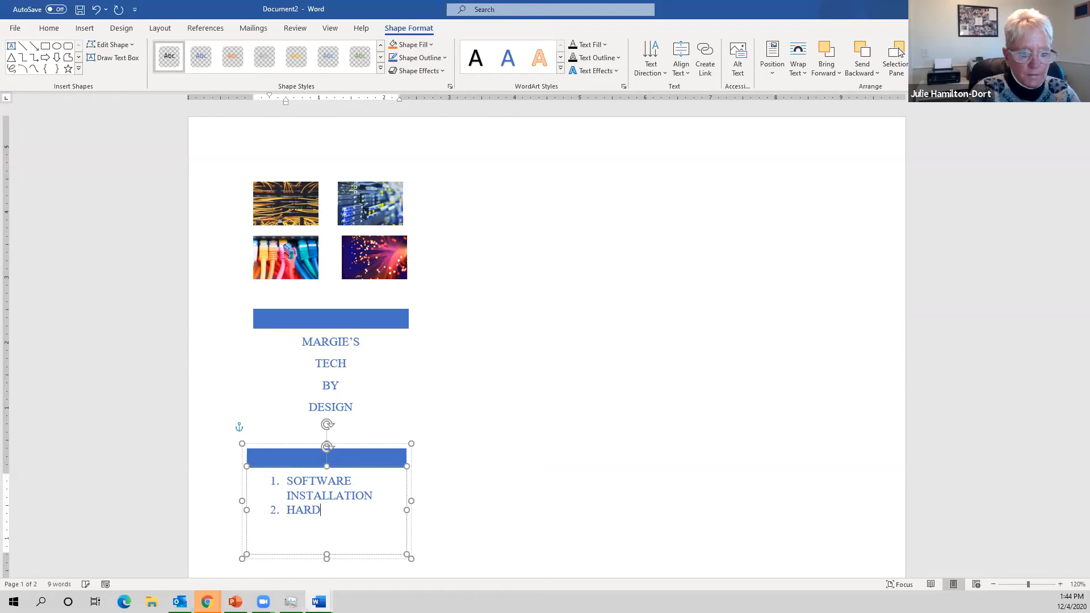
pyautogui.write('WARE')
pyautogui.press('Return')
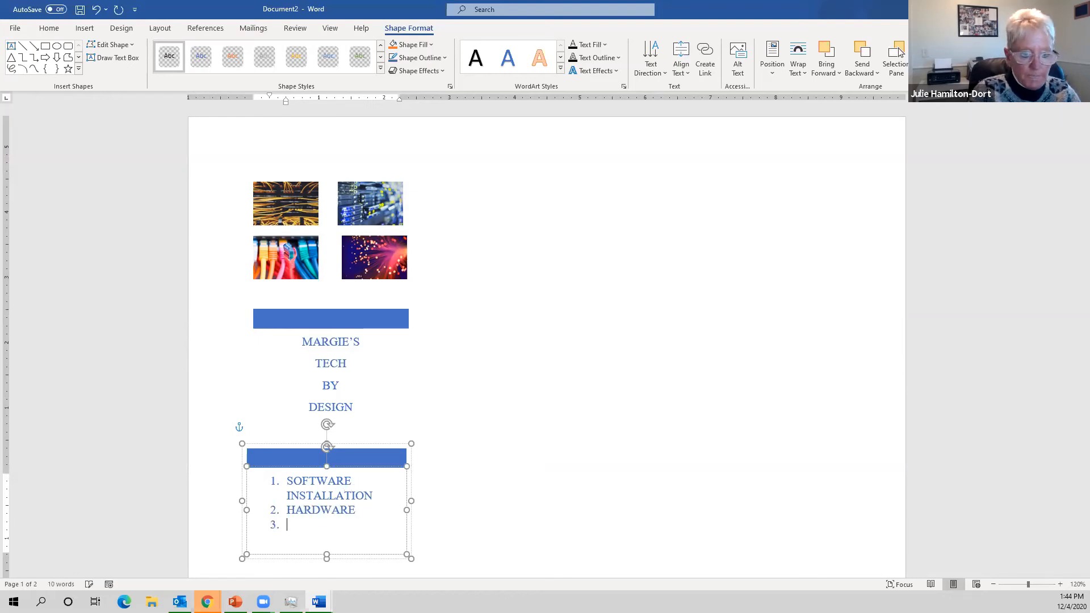
pyautogui.press('Return')
pyautogui.press('BackSpace')
pyautogui.press('BackSpace')
pyautogui.write('INSTRU')
pyautogui.press('BackSpace')
pyautogui.write('ALL')
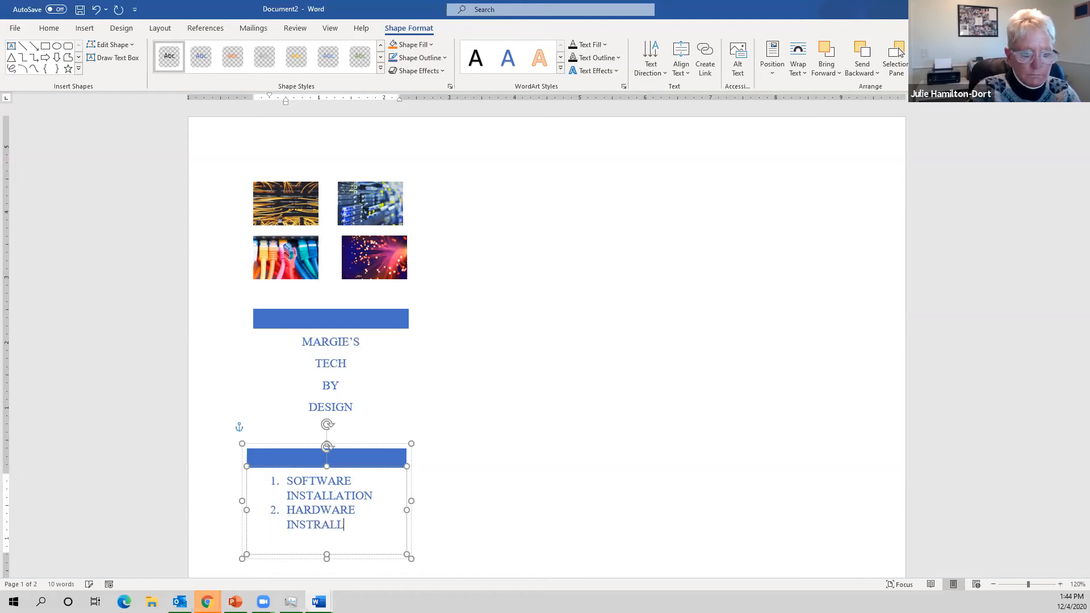
pyautogui.write('ATION ')
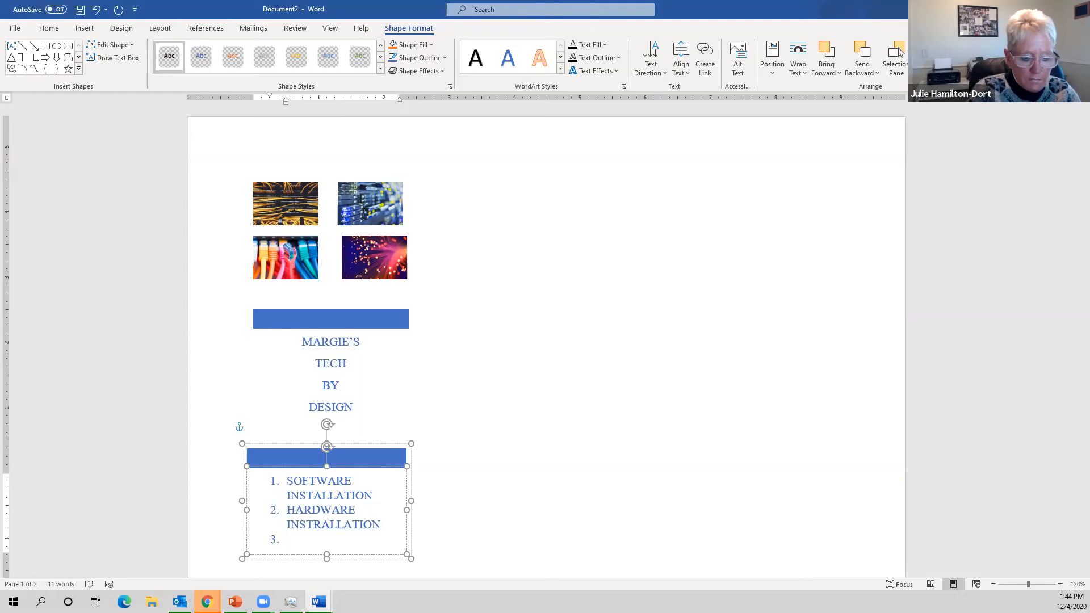
pyautogui.write('TROUBLESHOOTING')
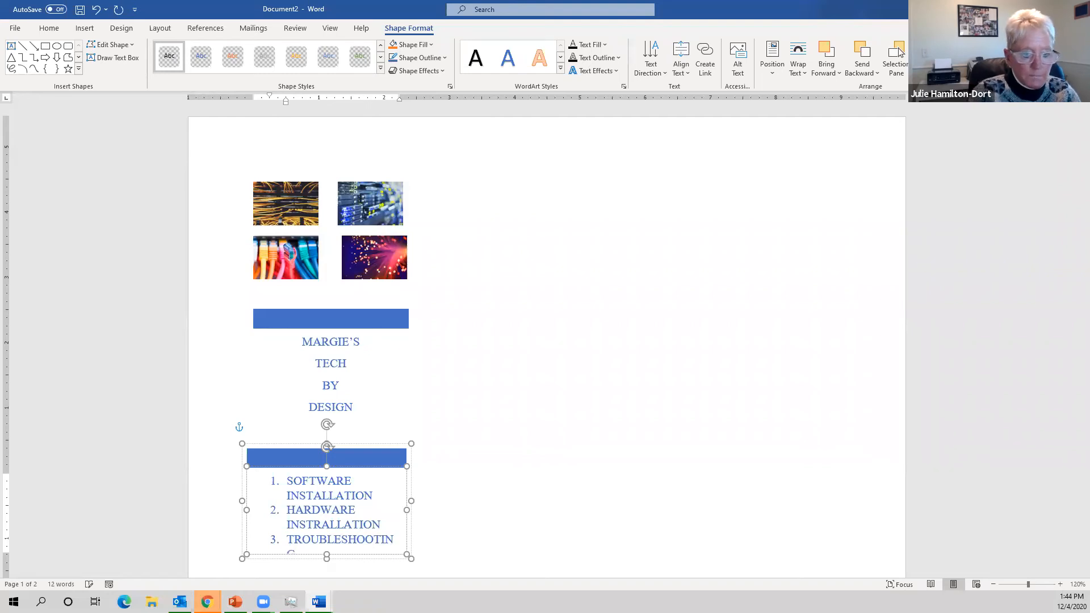
pyautogui.scroll(-3, 477, 520)
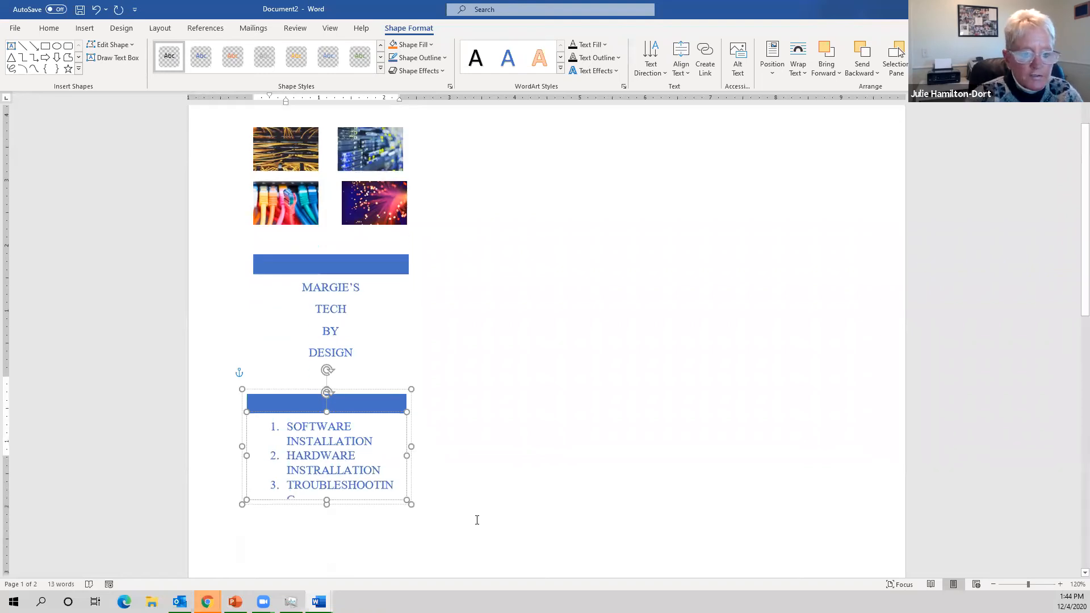
# - Enlarge the services box, add WIRELESS TECHNOLOGIES as item 4, and select the list
pyautogui.moveTo(326, 398); pyautogui.dragTo(325, 454)
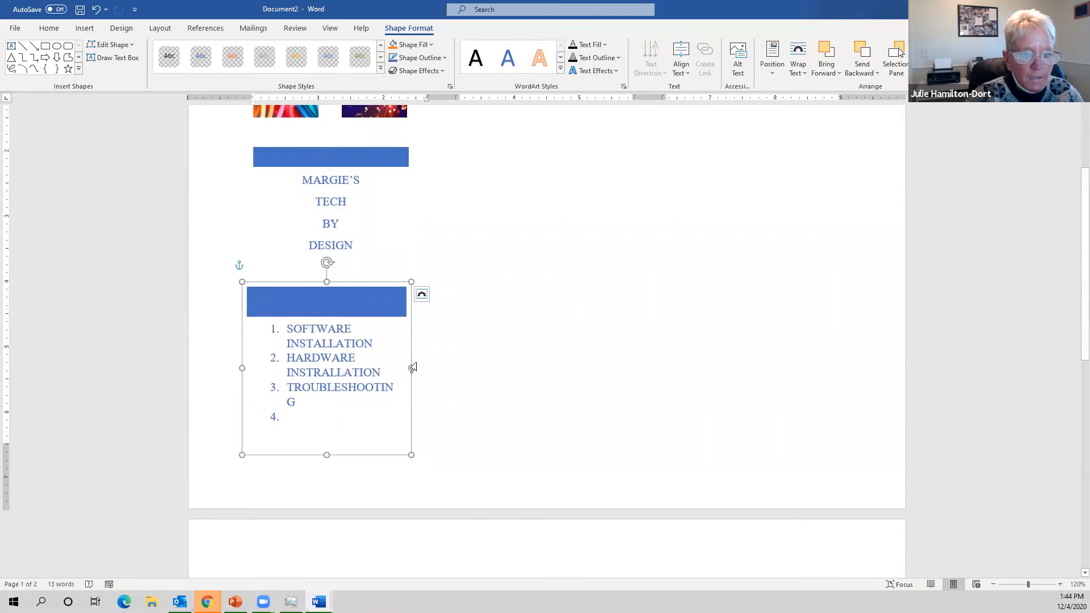
pyautogui.moveTo(411, 368); pyautogui.dragTo(427, 368)
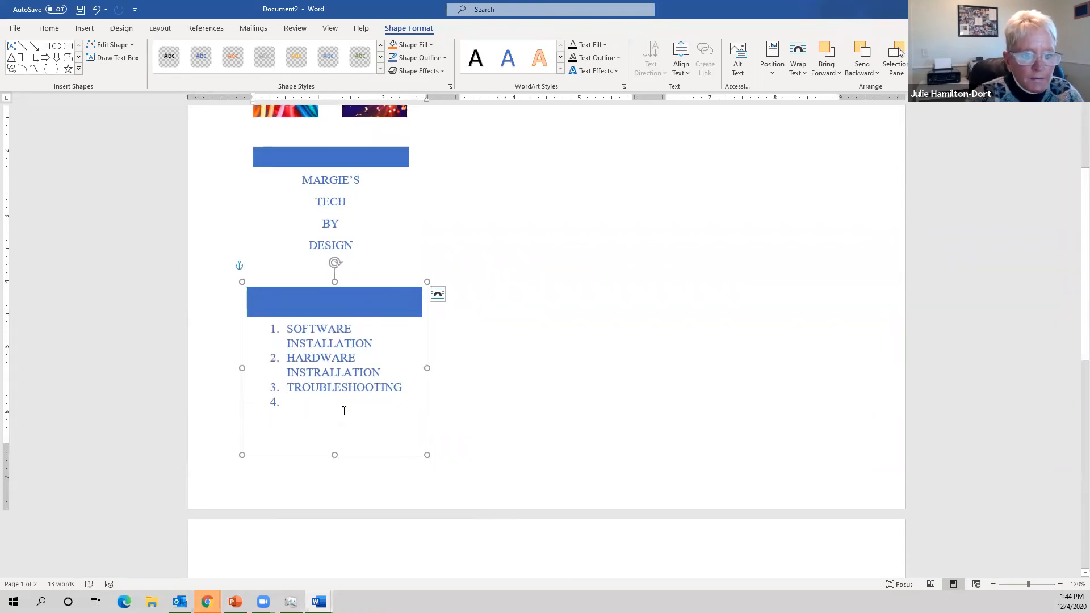
pyautogui.click(344, 411)
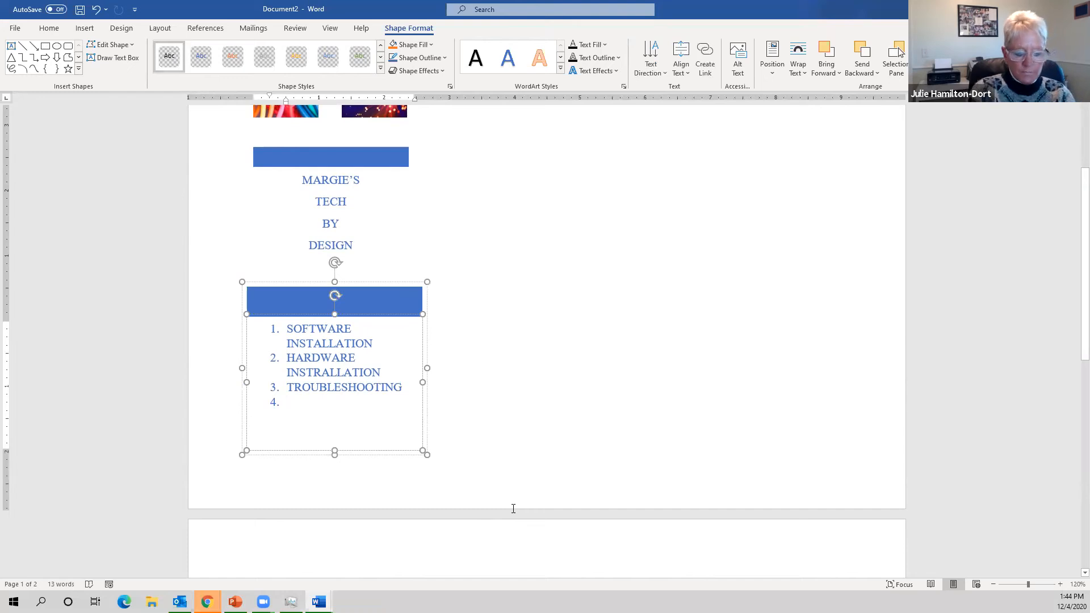
pyautogui.write('W')
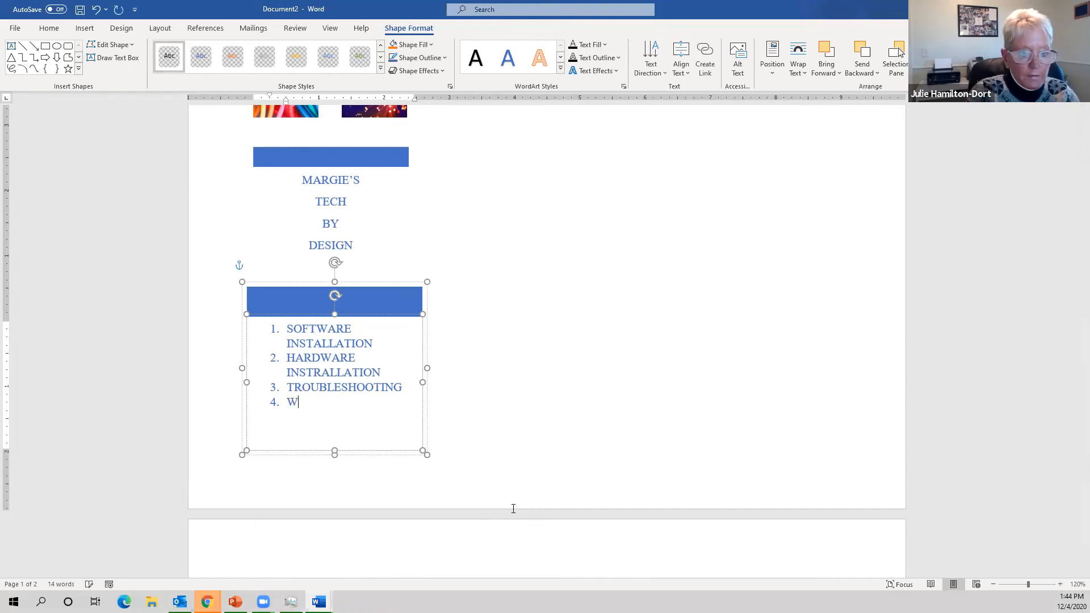
pyautogui.write('IRELESS')
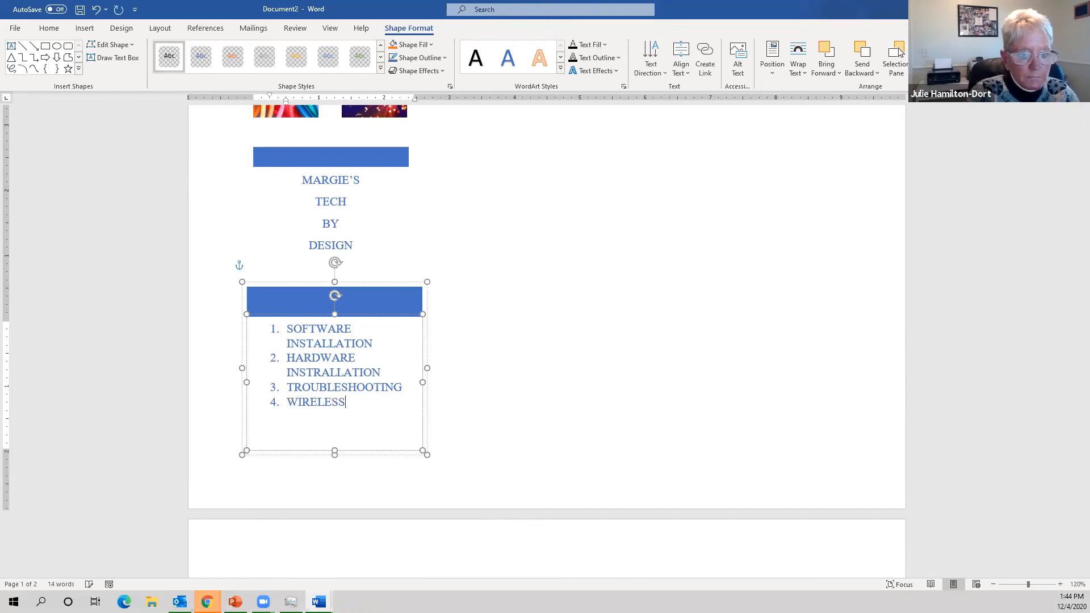
pyautogui.write(' TECH')
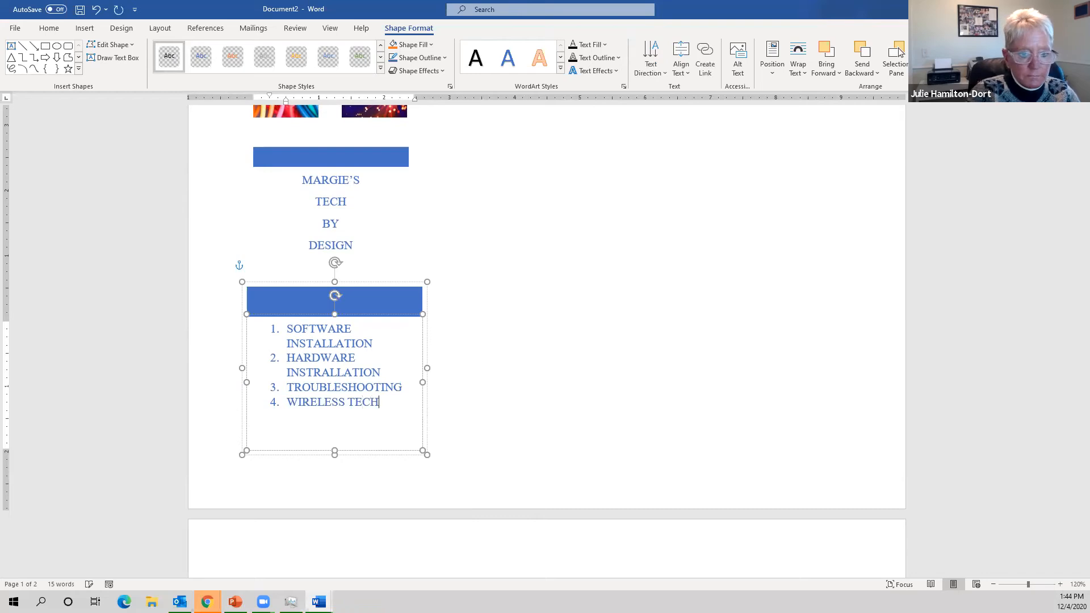
pyautogui.write('NOLOGIES')
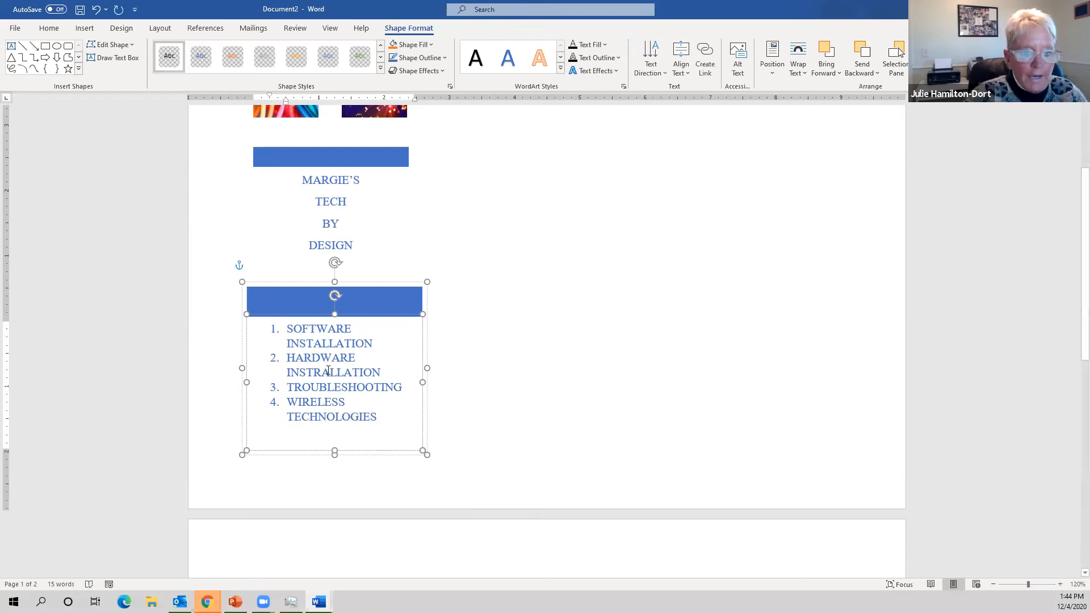
pyautogui.moveTo(341, 445); pyautogui.dragTo(309, 321)
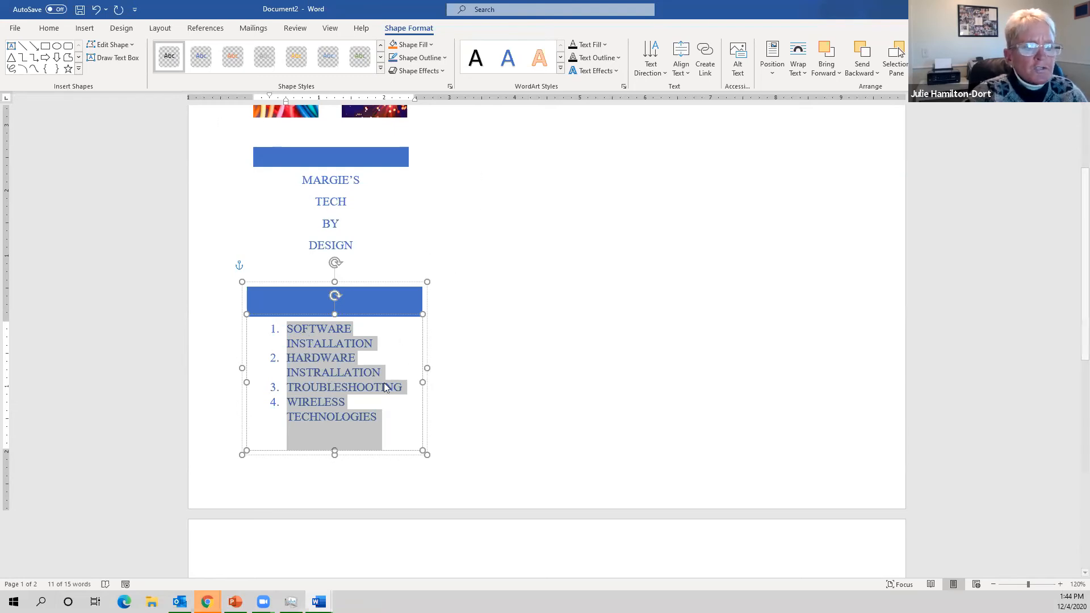
# - Reduce the services list font size to 10 pt
pyautogui.click(56, 34)
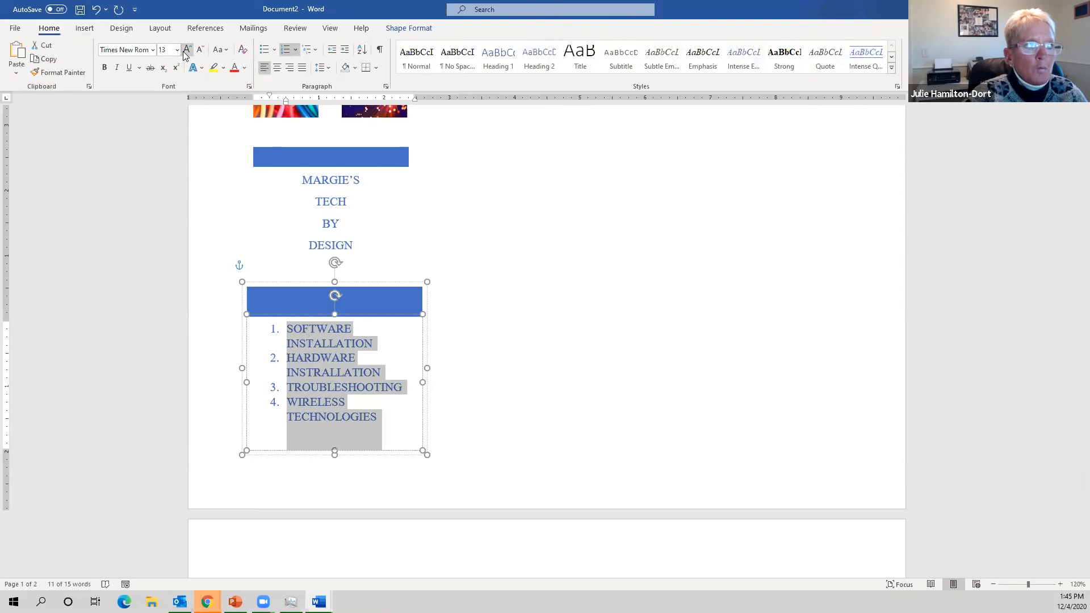
pyautogui.click(202, 51)
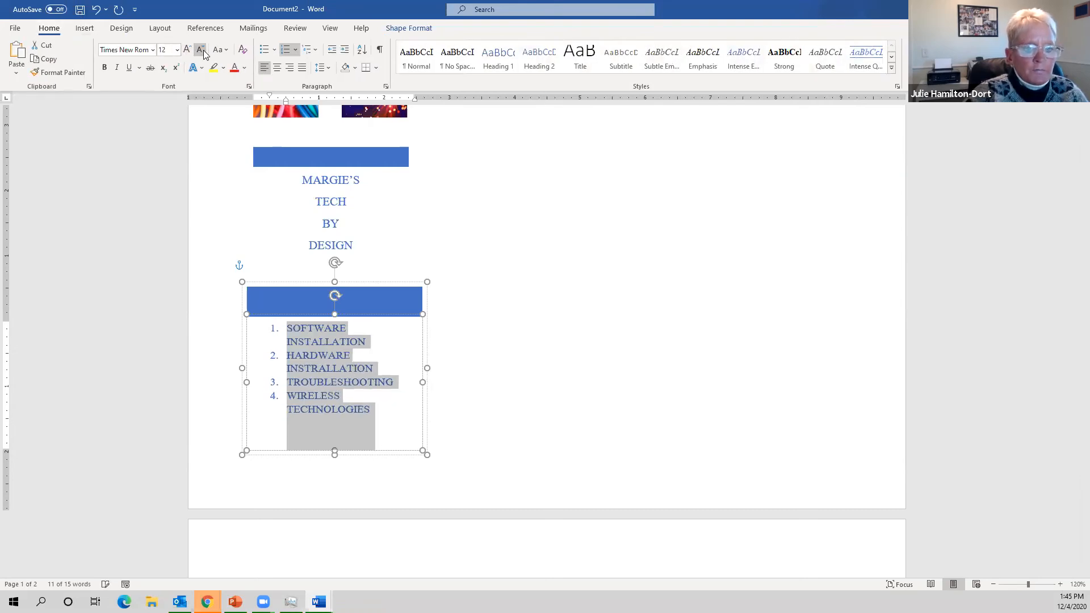
pyautogui.click(202, 51)
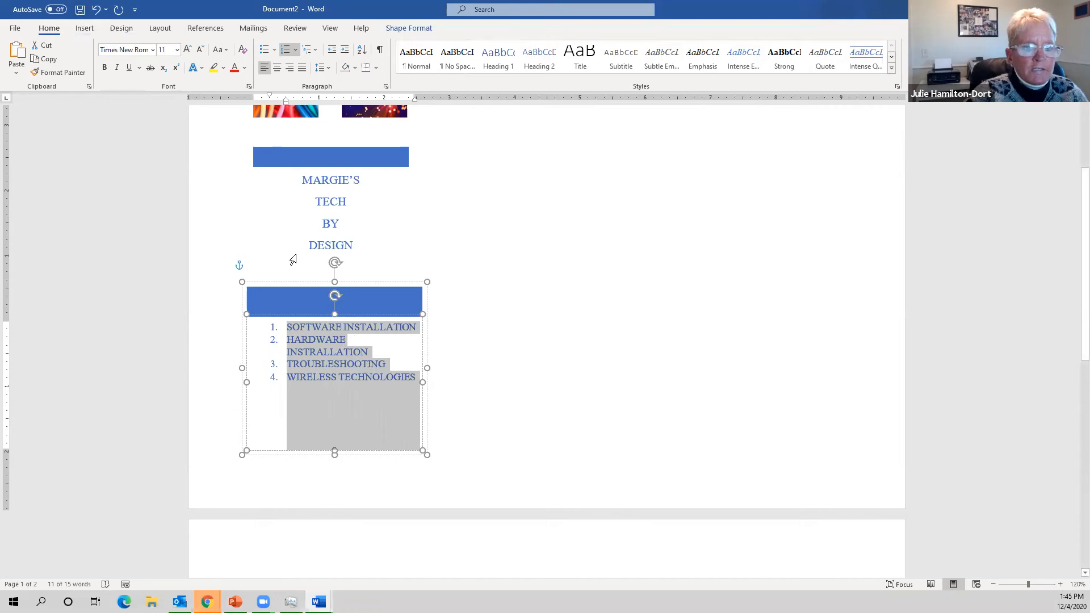
pyautogui.click(201, 50)
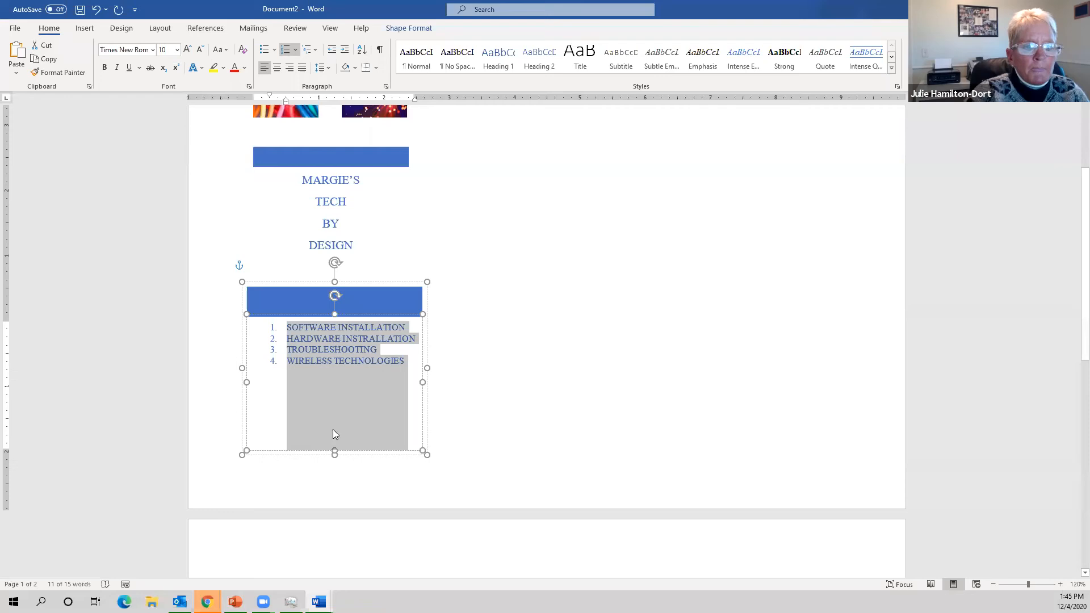
# - Apply 3.0 line spacing to the services list
pyautogui.click(330, 66)
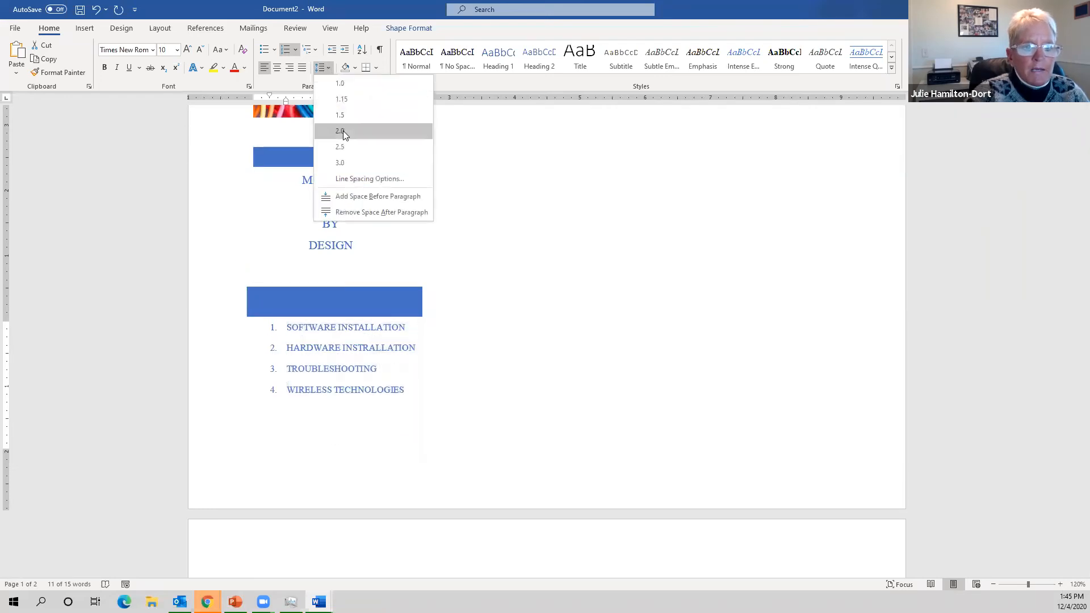
pyautogui.click(349, 163)
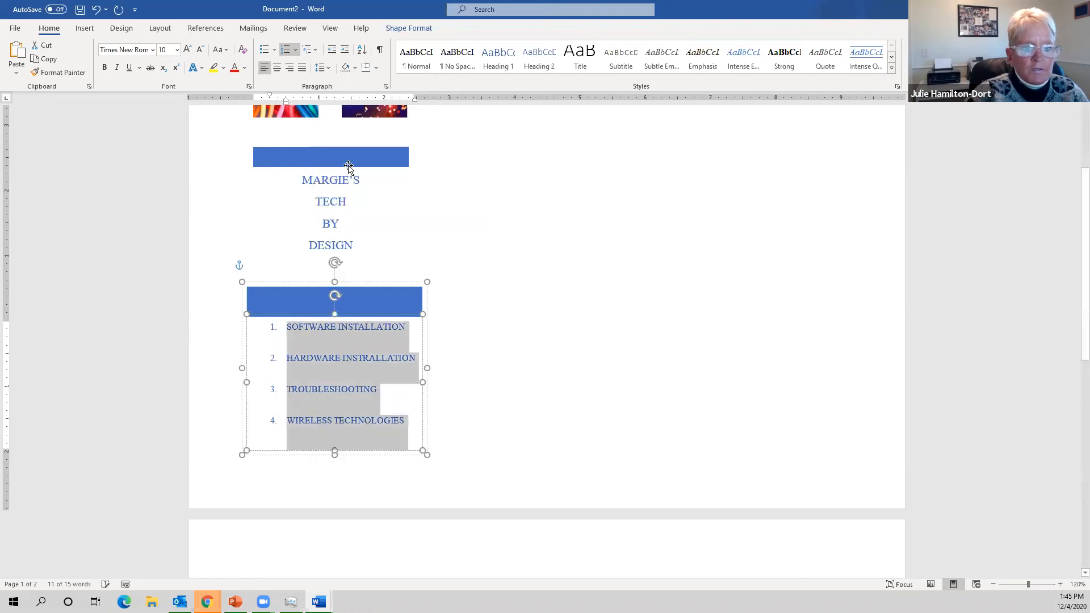
pyautogui.click(425, 430)
pyautogui.scroll(2, 536, 401)
pyautogui.scroll(3, 536, 397)
pyautogui.scroll(-2, 494, 360)
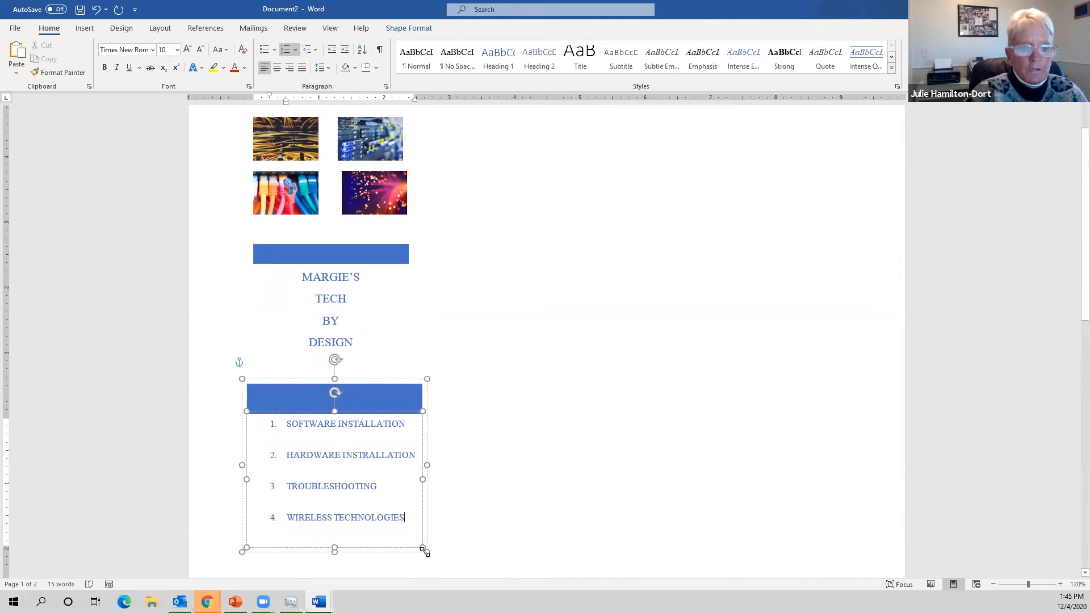
pyautogui.click(396, 567)
pyautogui.click(493, 121)
pyautogui.scroll(2, 625, 181)
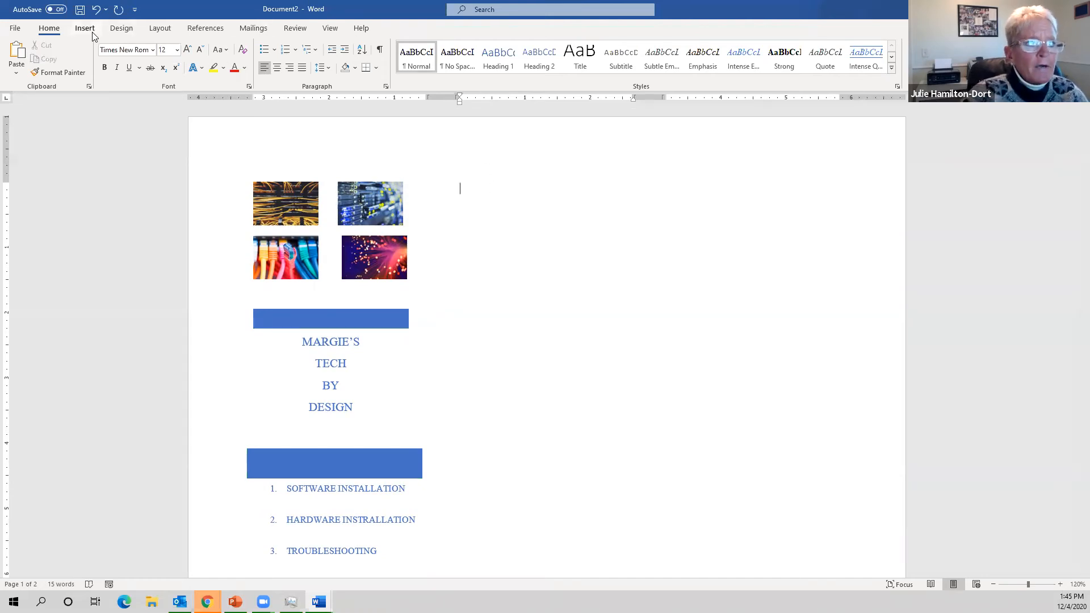
# - Draw a tall rectangle to the right of the collage, title and services column
pyautogui.click(89, 33)
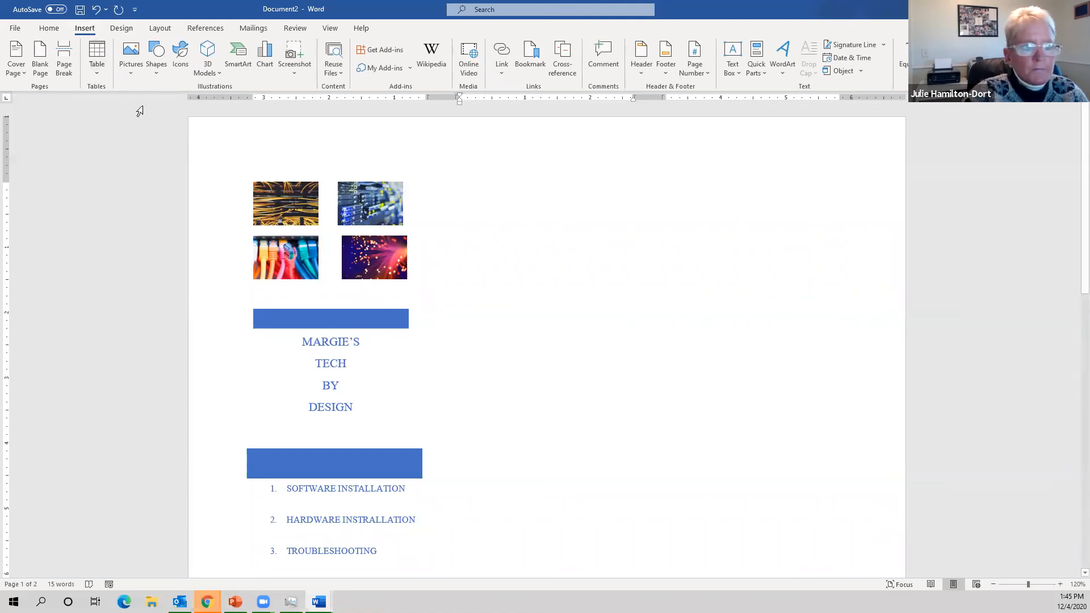
pyautogui.click(165, 77)
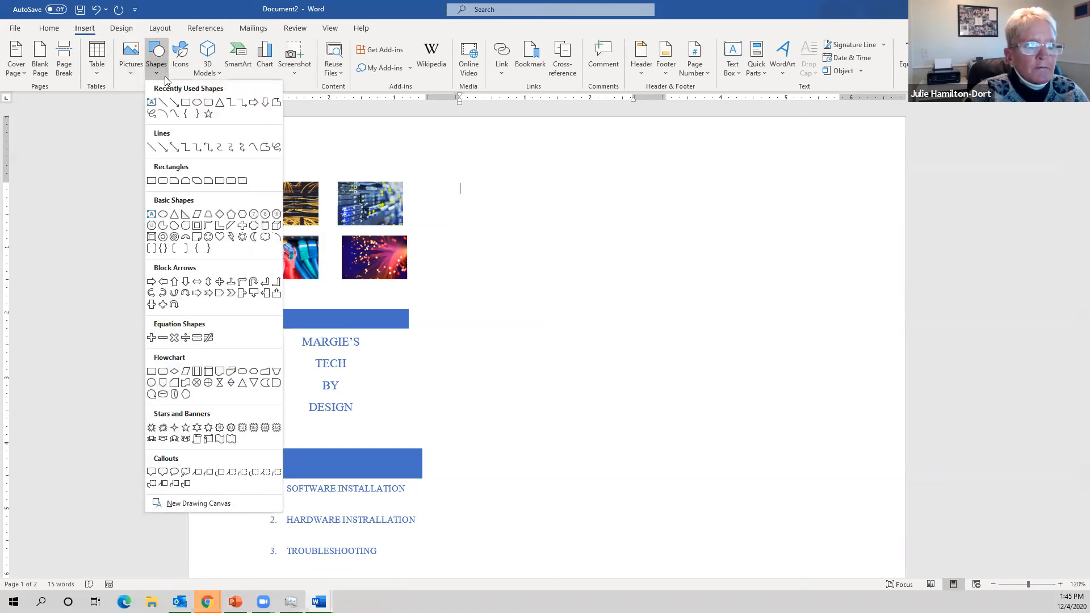
pyautogui.click(185, 105)
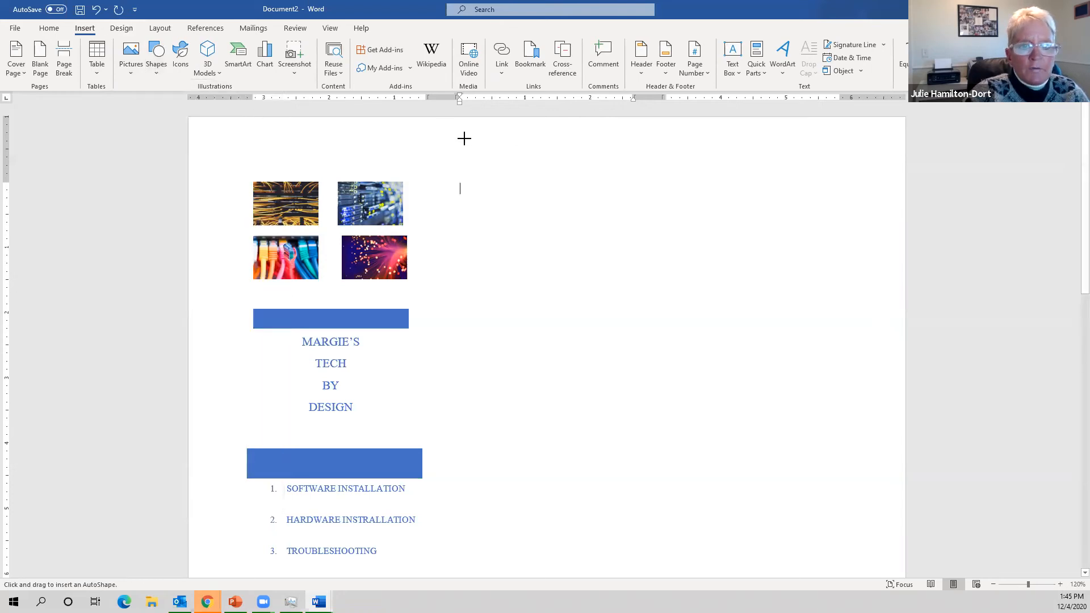
pyautogui.moveTo(471, 178)
pyautogui.mouseDown()
pyautogui.moveTo(615, 248)
pyautogui.moveTo(676, 480)
pyautogui.moveTo(718, 587)
pyautogui.moveTo(632, 585)
pyautogui.moveTo(646, 583)
pyautogui.mouseUp()
pyautogui.scroll(-3, 692, 505)
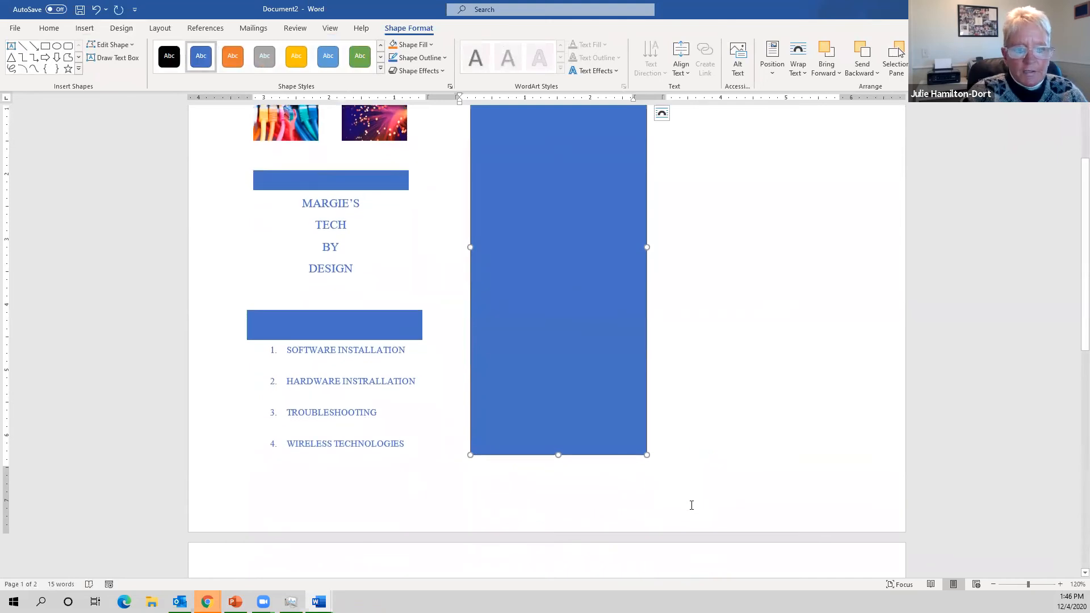
pyautogui.scroll(3, 692, 505)
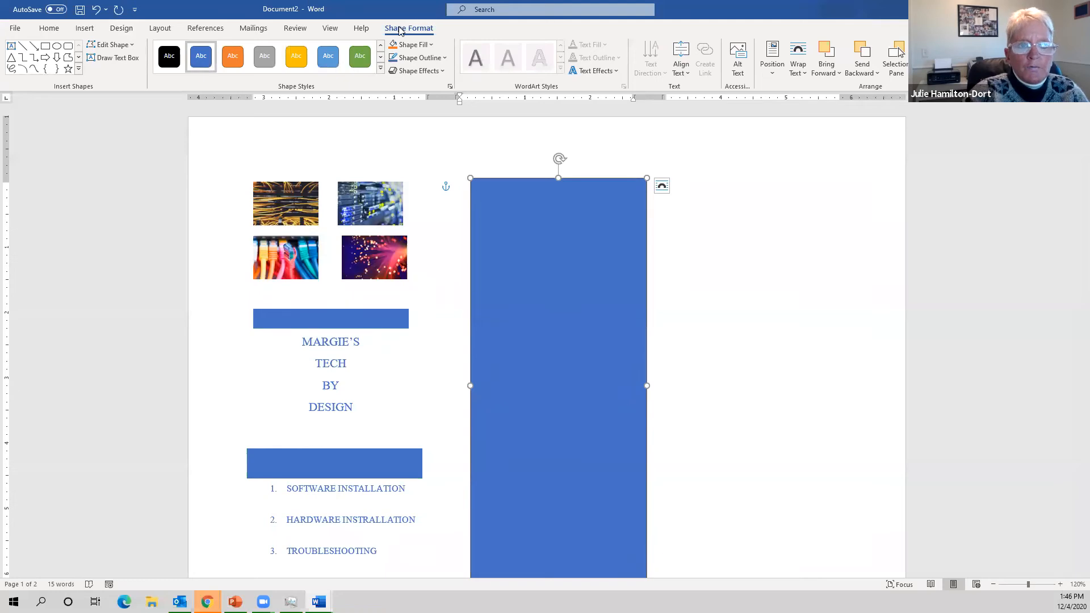
# - Fill the rectangle with Orange, Accent 2 and set its outline weight to 6 pt
pyautogui.click(432, 45)
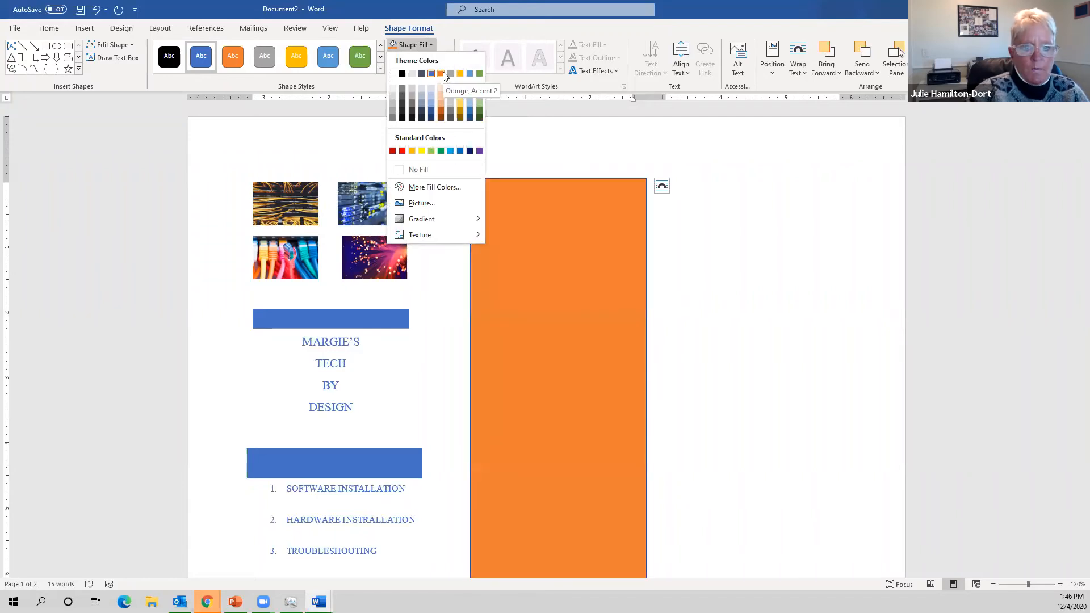
pyautogui.click(441, 73)
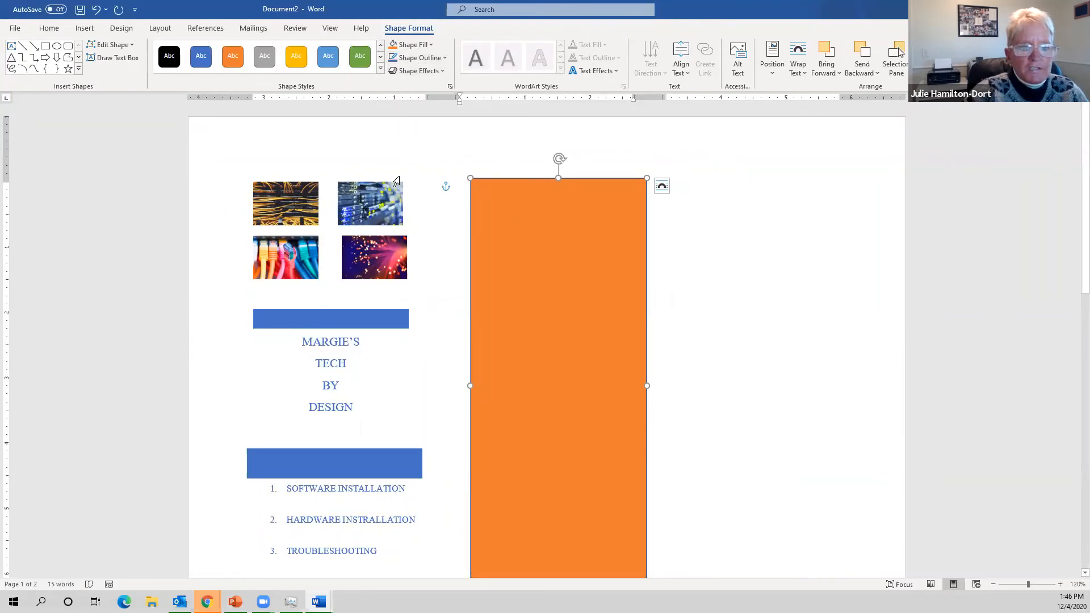
pyautogui.click(445, 58)
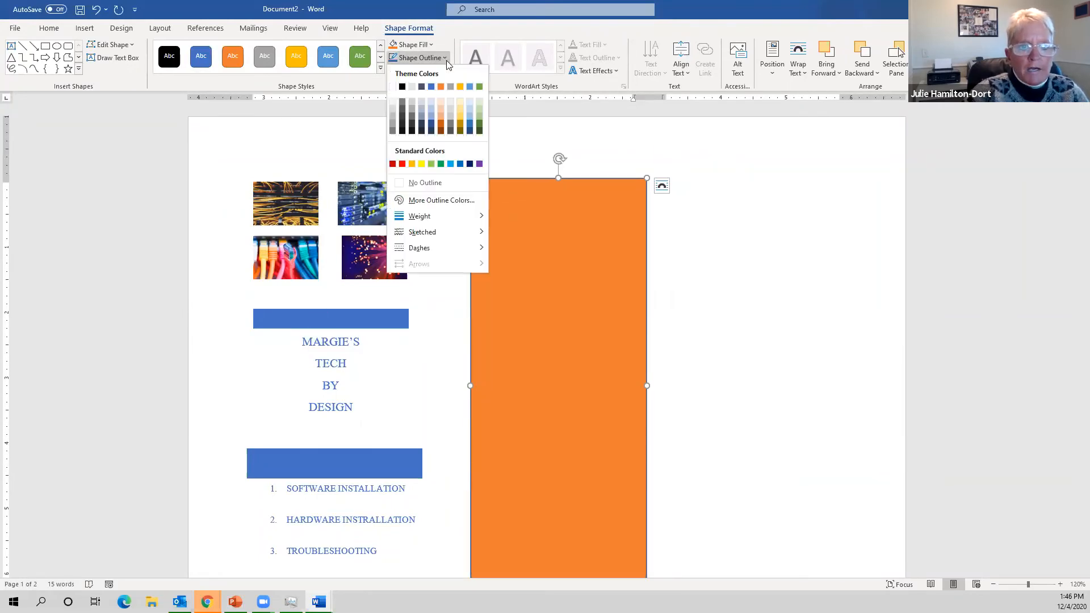
pyautogui.moveTo(484, 225)
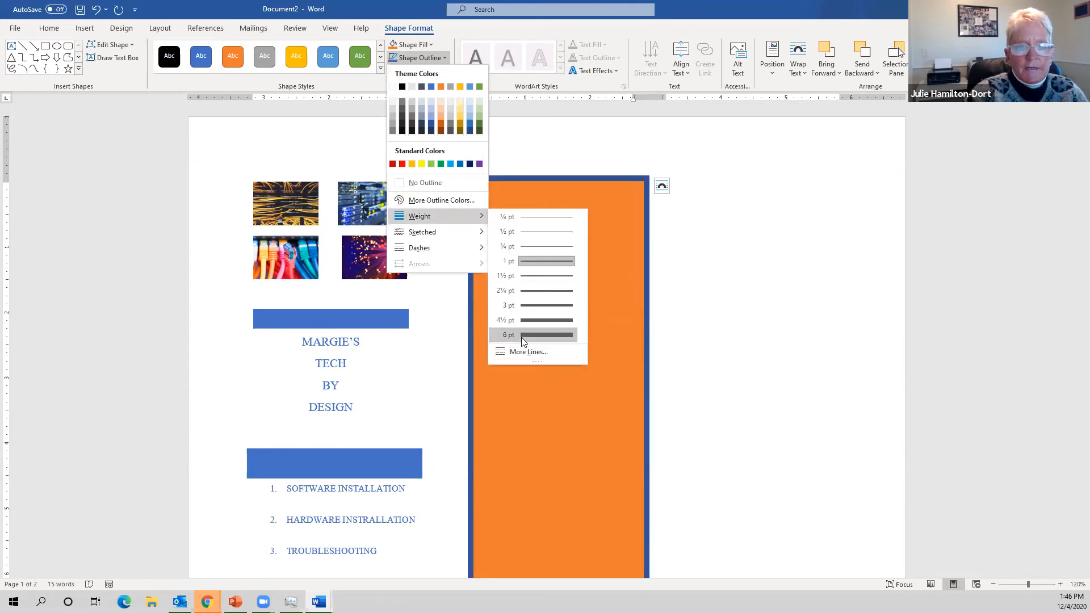
pyautogui.click(521, 337)
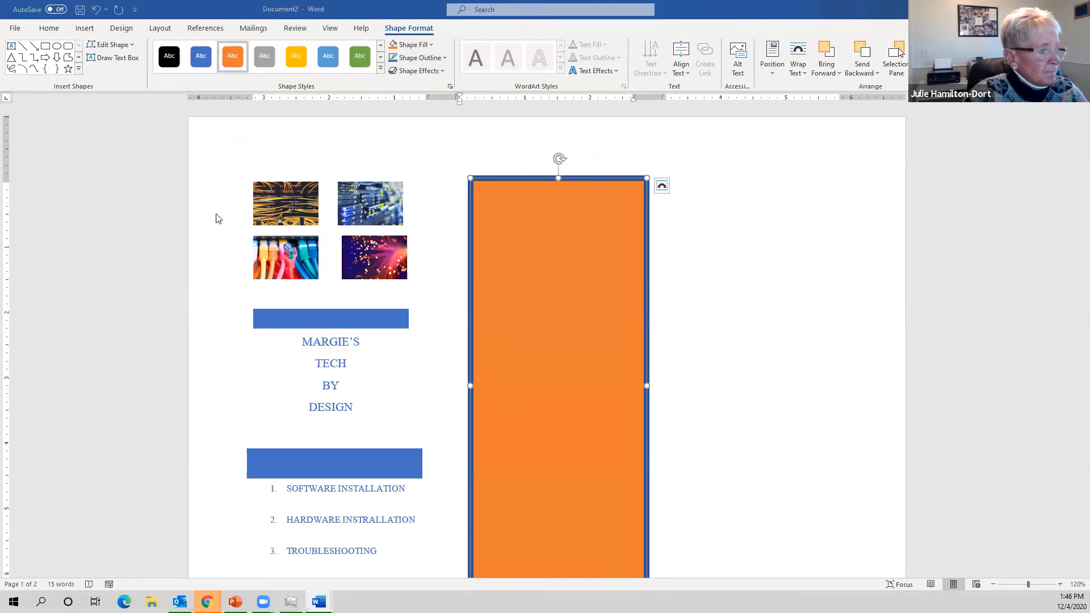
# - Insert a Banded Quote text box, then undo it after a misplaced first attempt
pyautogui.click(85, 28)
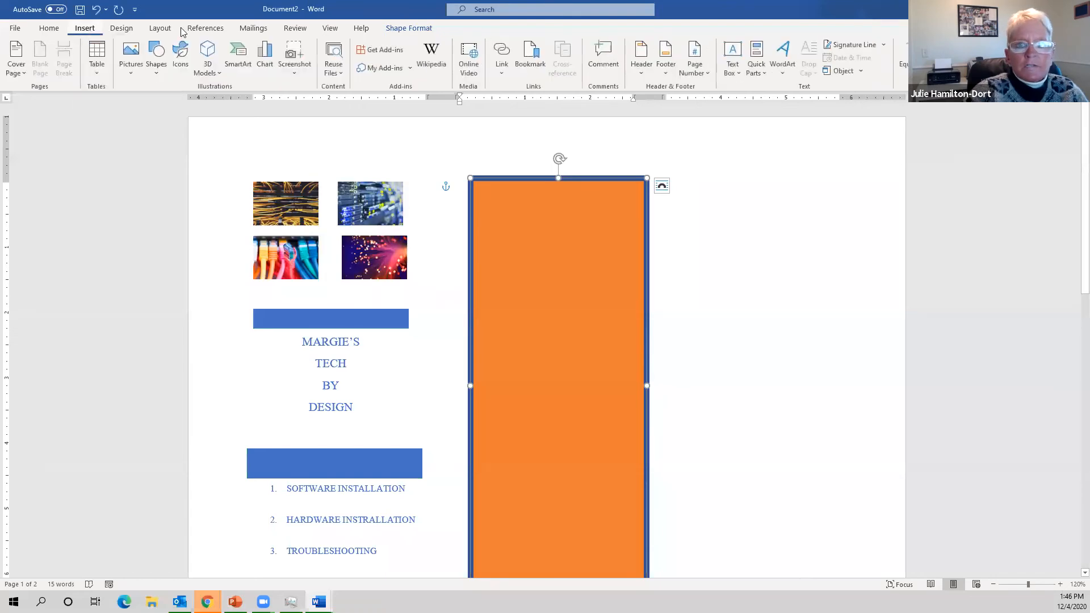
pyautogui.click(733, 57)
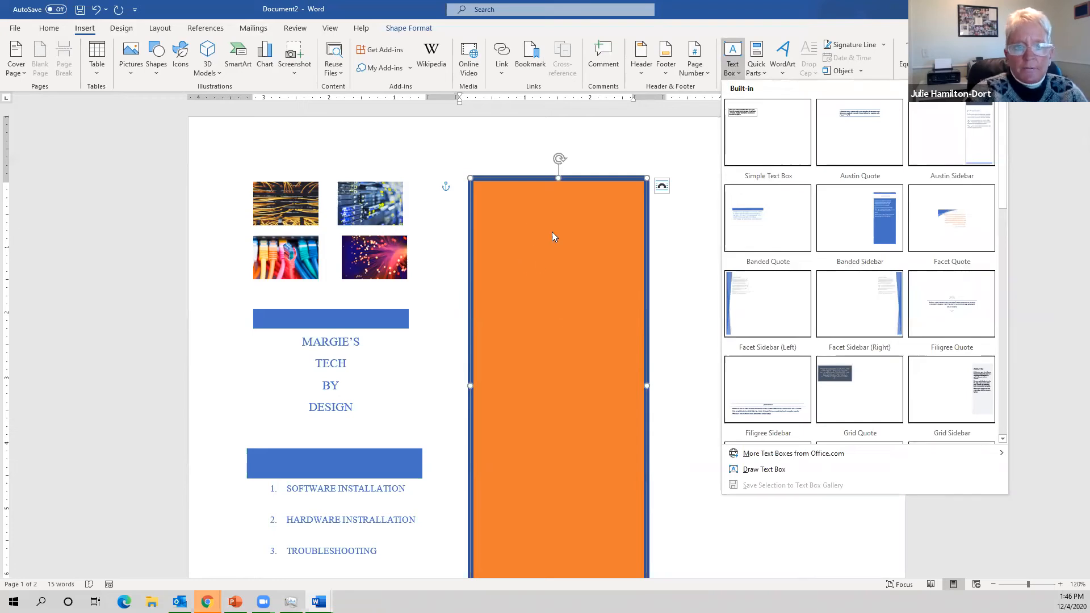
pyautogui.click(764, 224)
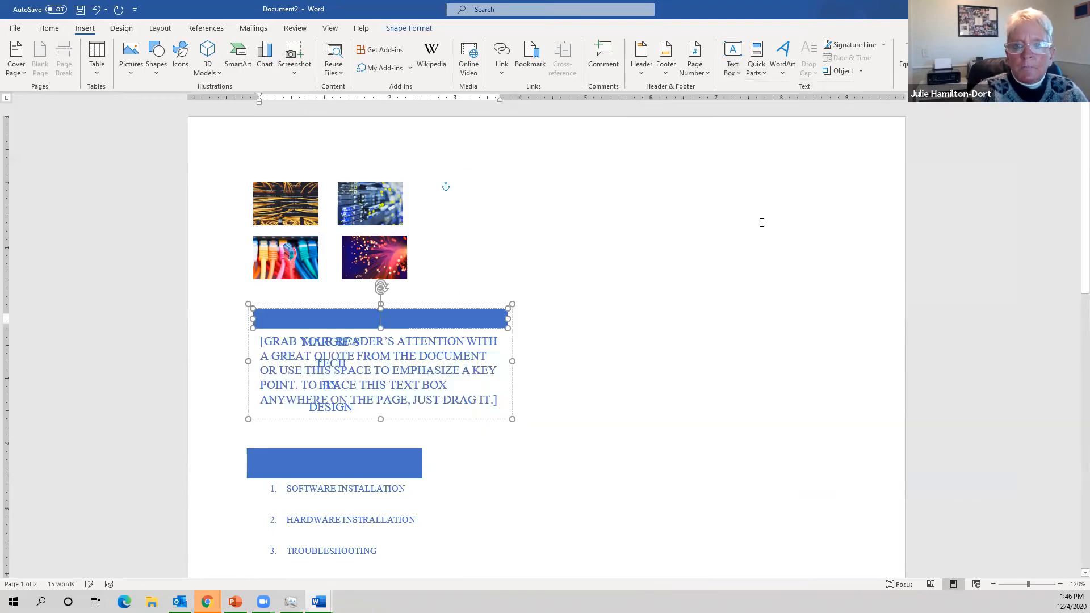
pyautogui.moveTo(405, 305); pyautogui.dragTo(651, 134)
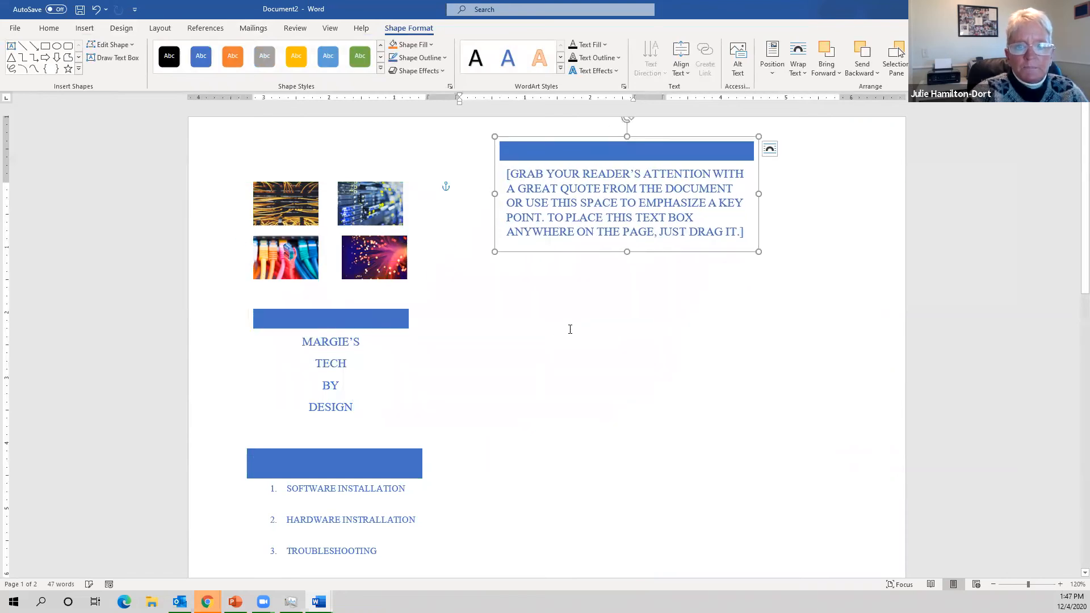
pyautogui.click(606, 267)
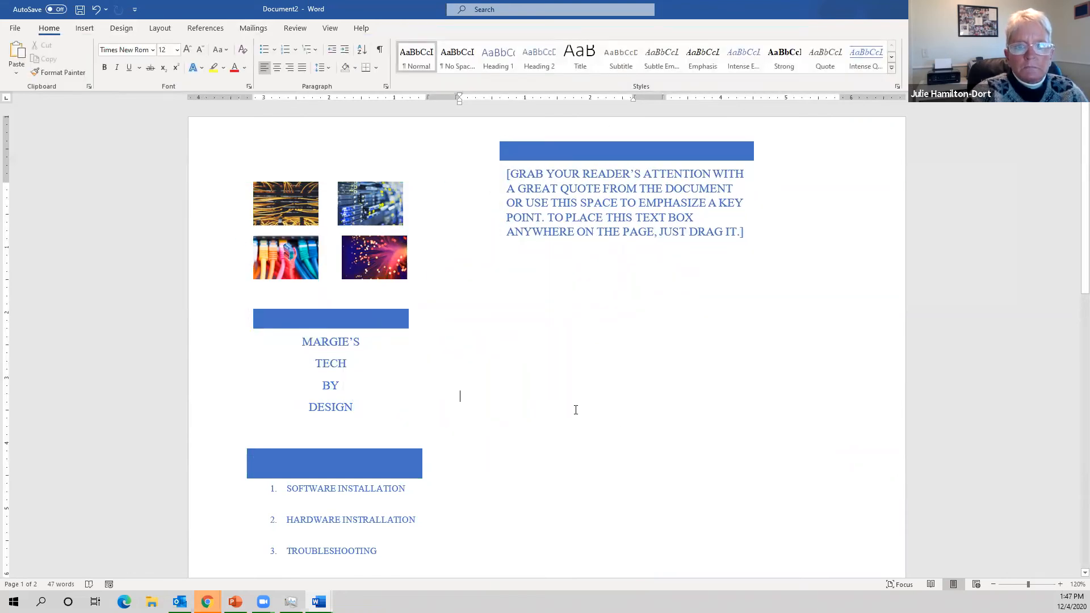
pyautogui.scroll(-10, 570, 406)
pyautogui.scroll(5, 570, 407)
pyautogui.click(549, 185)
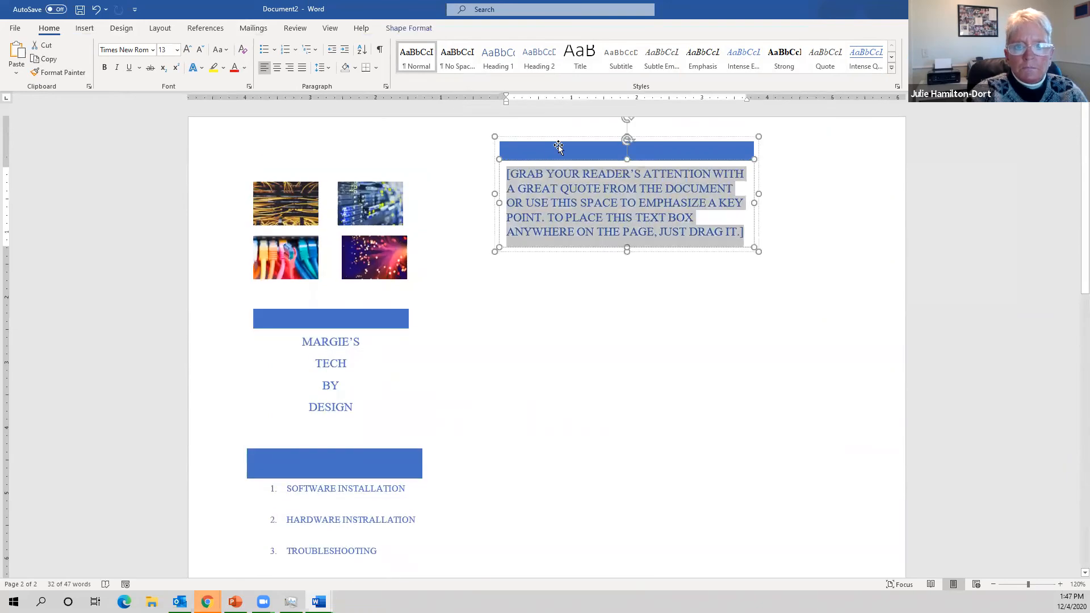
pyautogui.hotkey('ctrl', 'z')
pyautogui.hotkey('ctrl', 'z')
pyautogui.hotkey('ctrl', 'z')
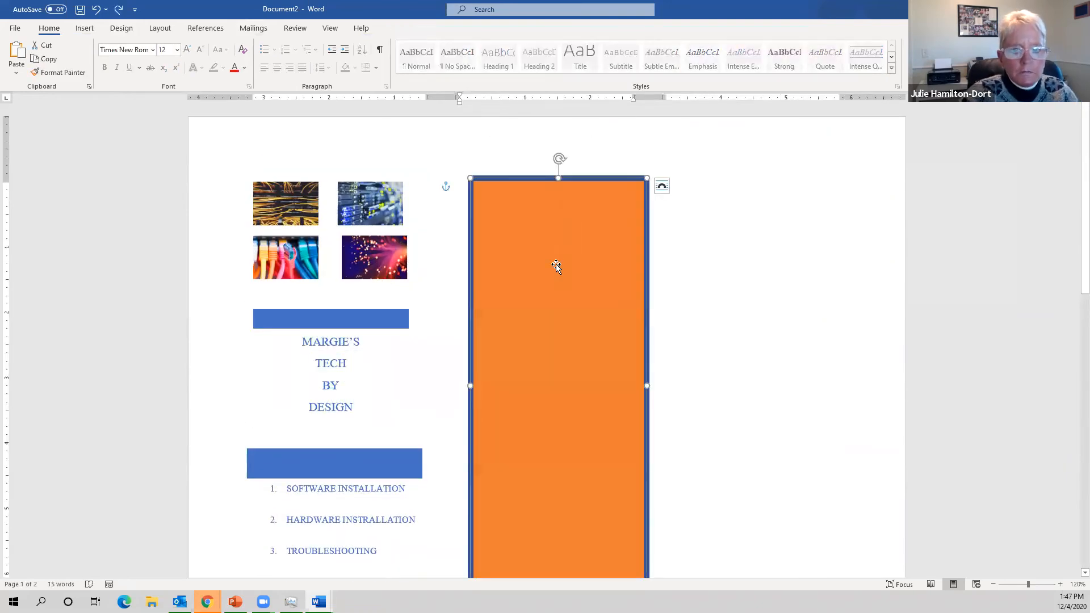
# - Insert a Banded Quote box again, place it at the orange panel's top and fit its size
pyautogui.click(662, 251)
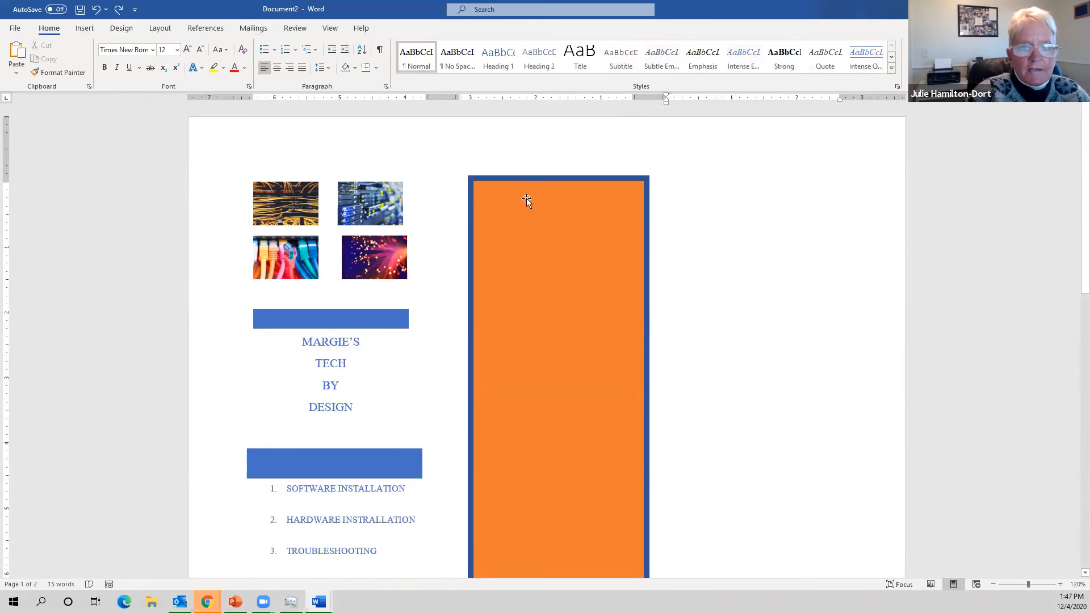
pyautogui.hotkey('alt', 'n')
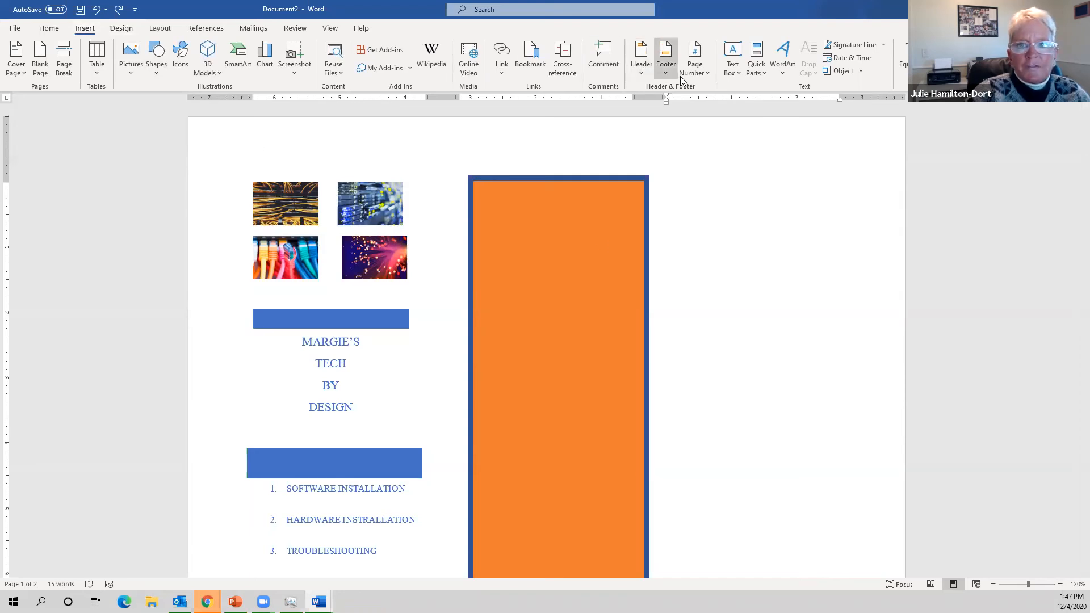
pyautogui.click(735, 73)
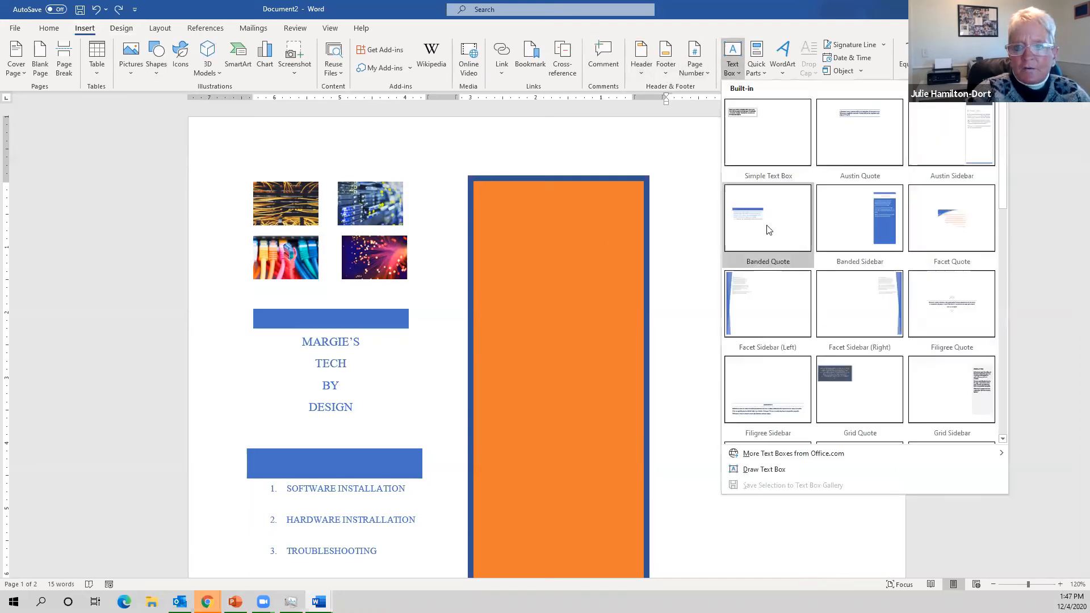
pyautogui.click(768, 229)
pyautogui.moveTo(418, 304); pyautogui.dragTo(640, 169)
pyautogui.moveTo(734, 236); pyautogui.dragTo(646, 244)
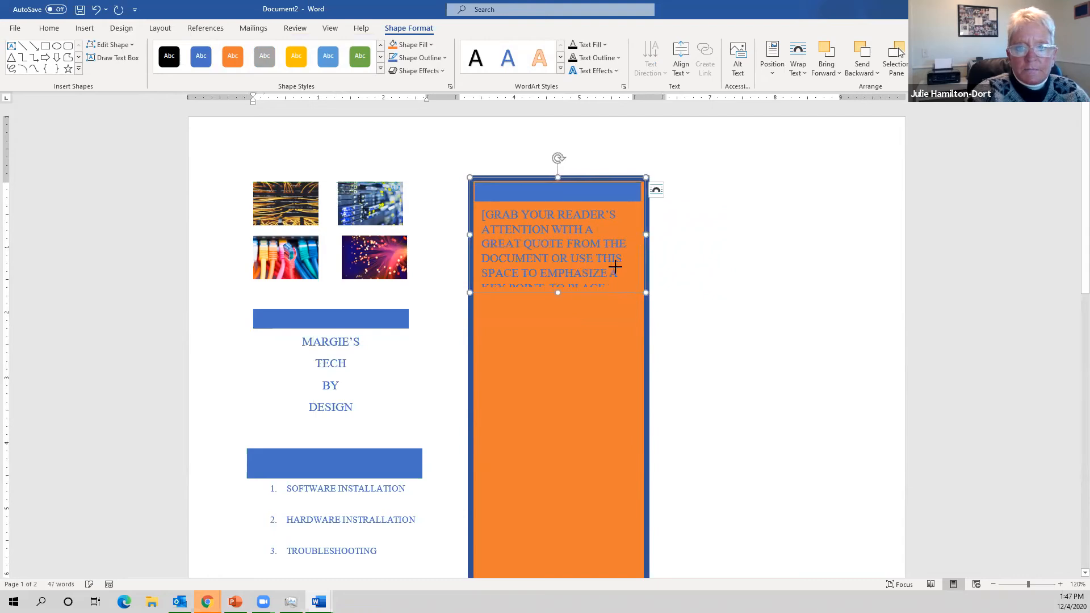
pyautogui.moveTo(559, 292); pyautogui.dragTo(571, 348)
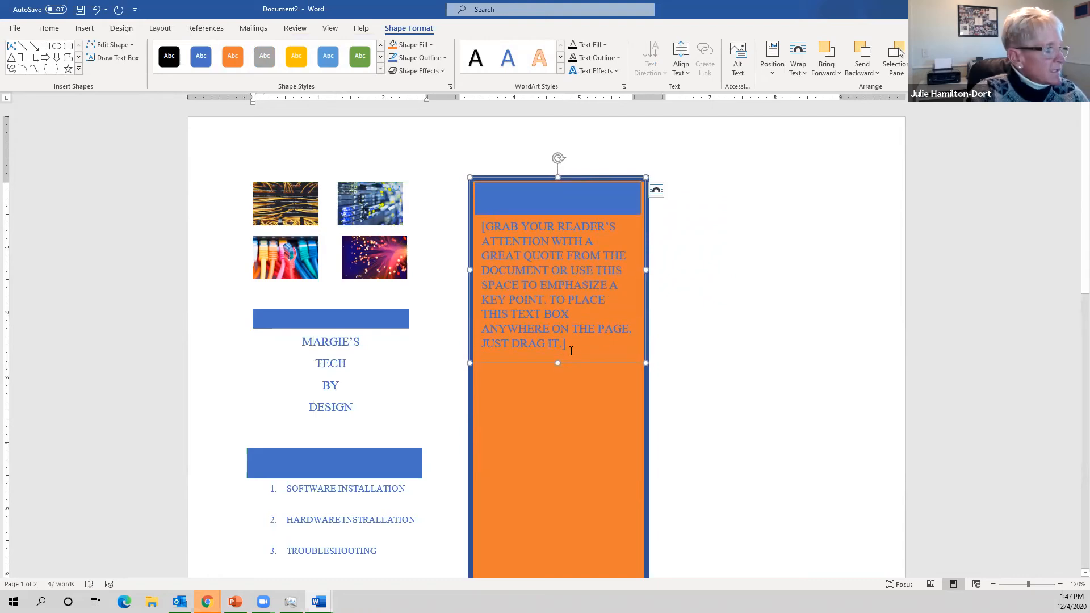
# - Replace the quote placeholder with the tech-troubles slogan and make it white
pyautogui.tripleClick(579, 341)
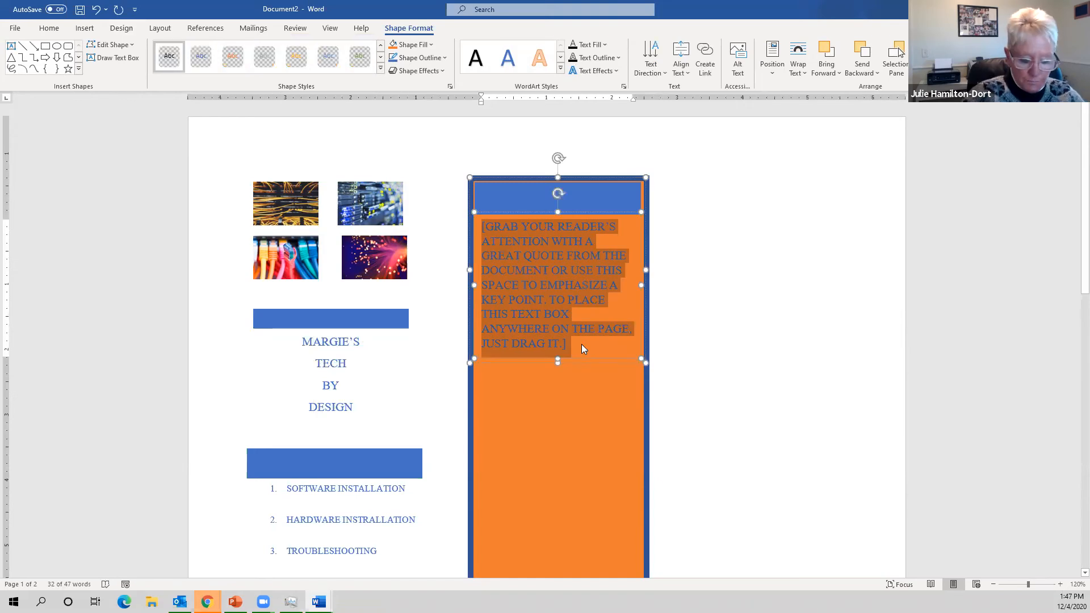
pyautogui.write('LET')
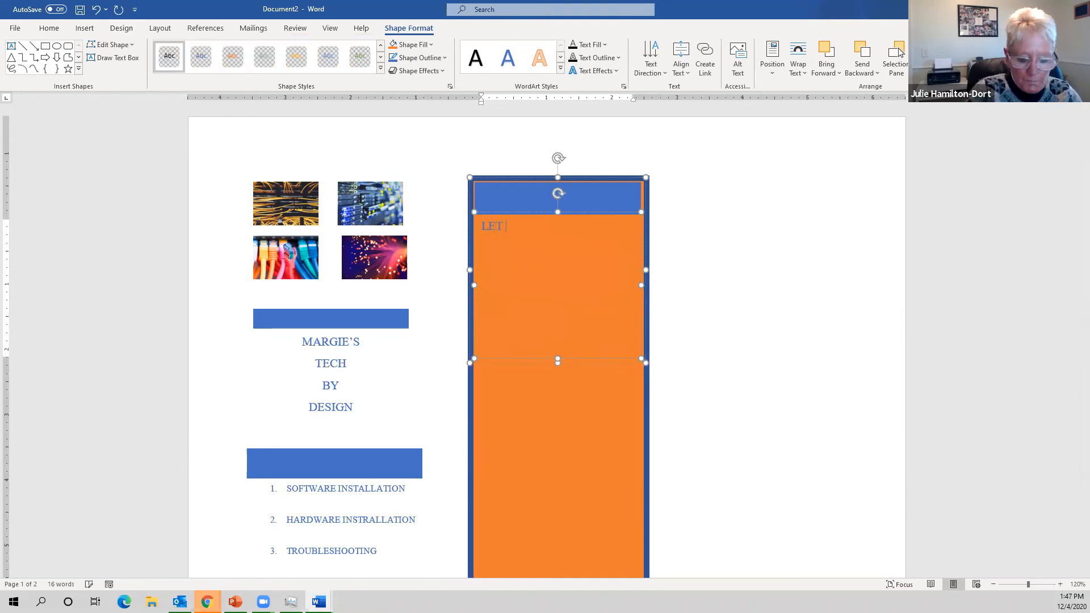
pyautogui.write(' MARGIE')
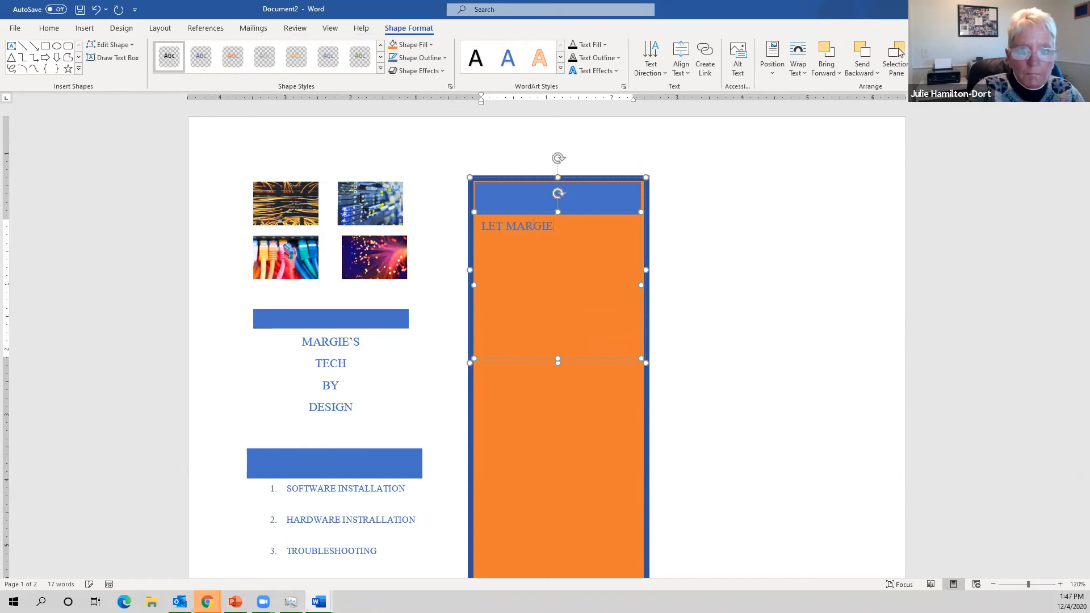
pyautogui.write(' TAKE')
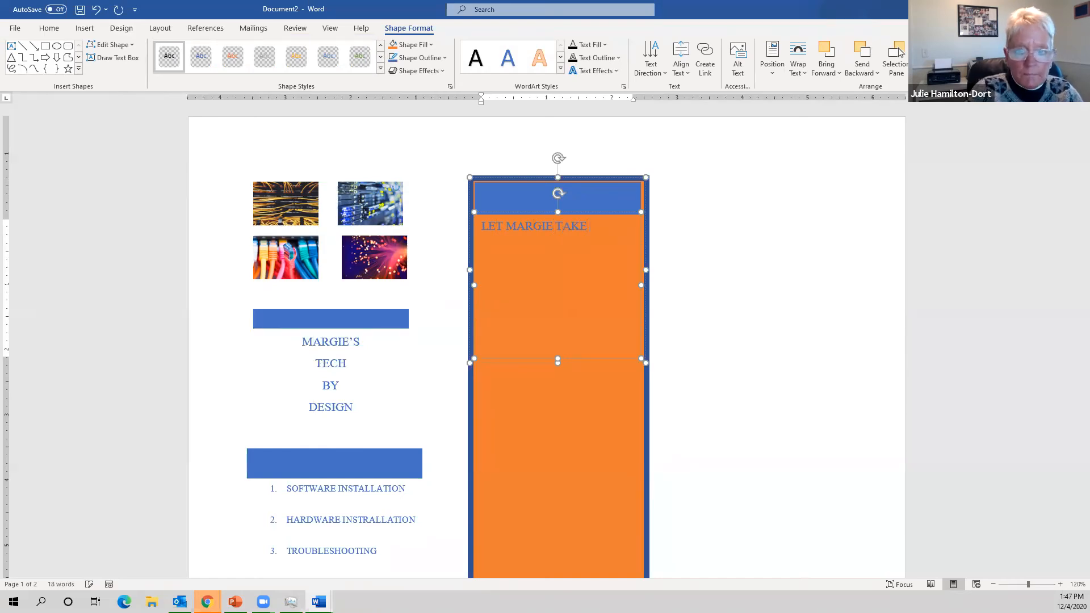
pyautogui.write(' YOUR T')
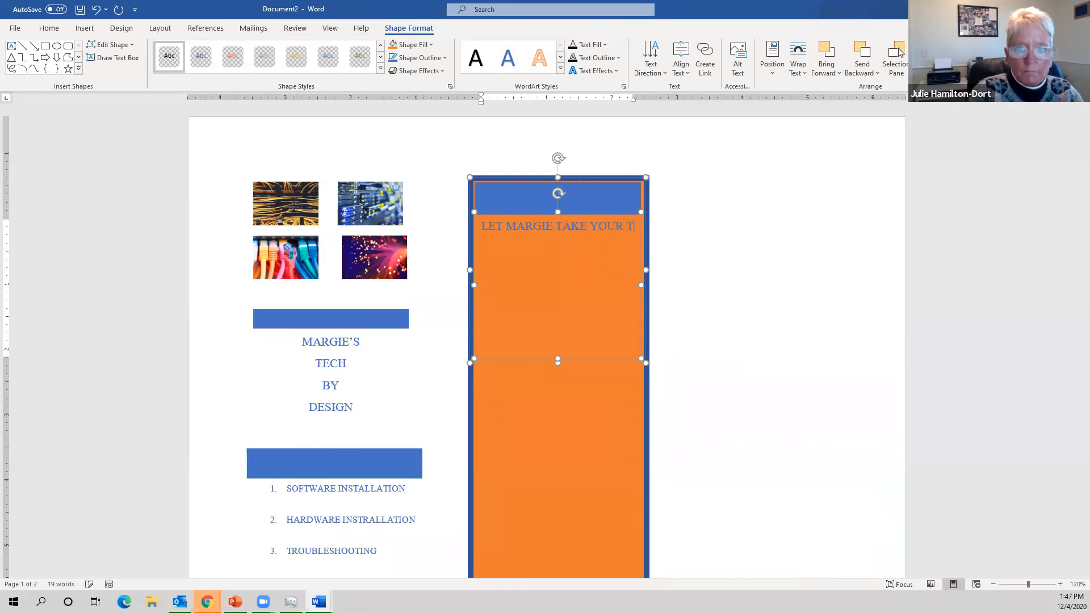
pyautogui.write('ECH TROUBLES AWAY!!')
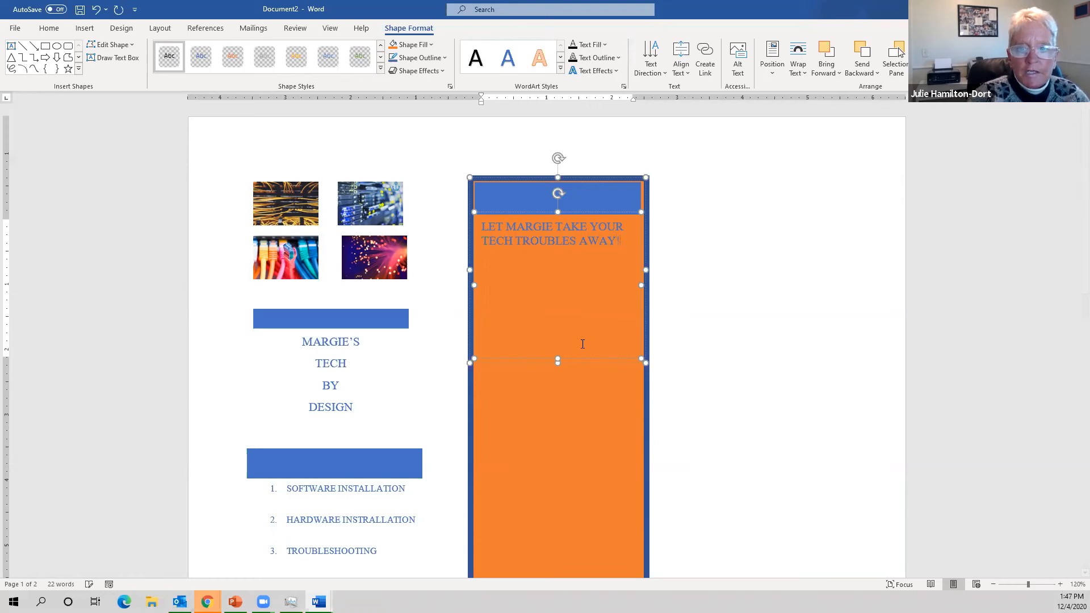
pyautogui.moveTo(583, 344); pyautogui.dragTo(462, 216)
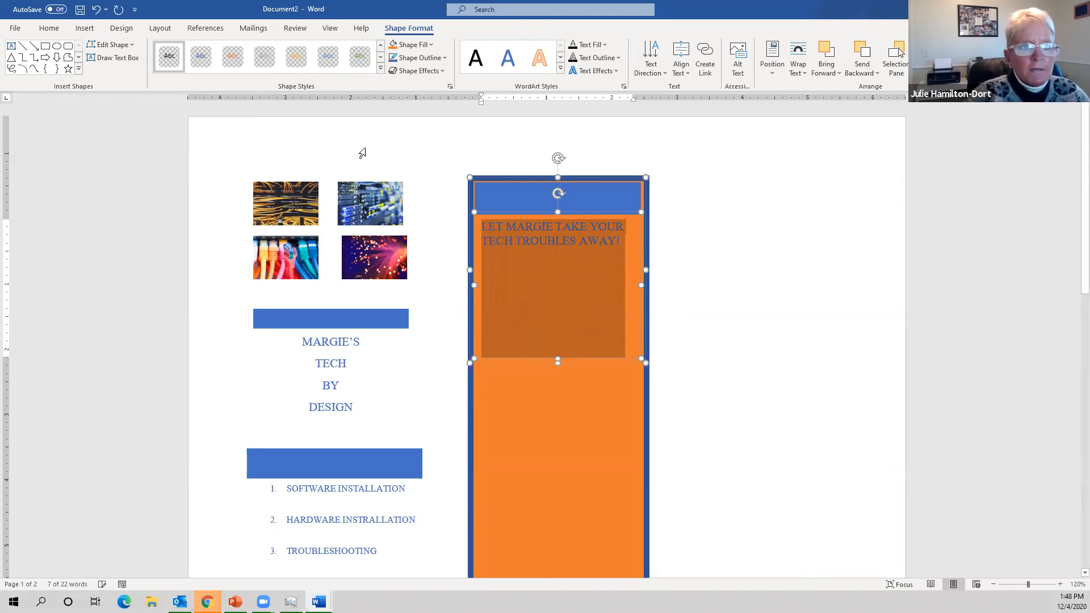
pyautogui.click(50, 29)
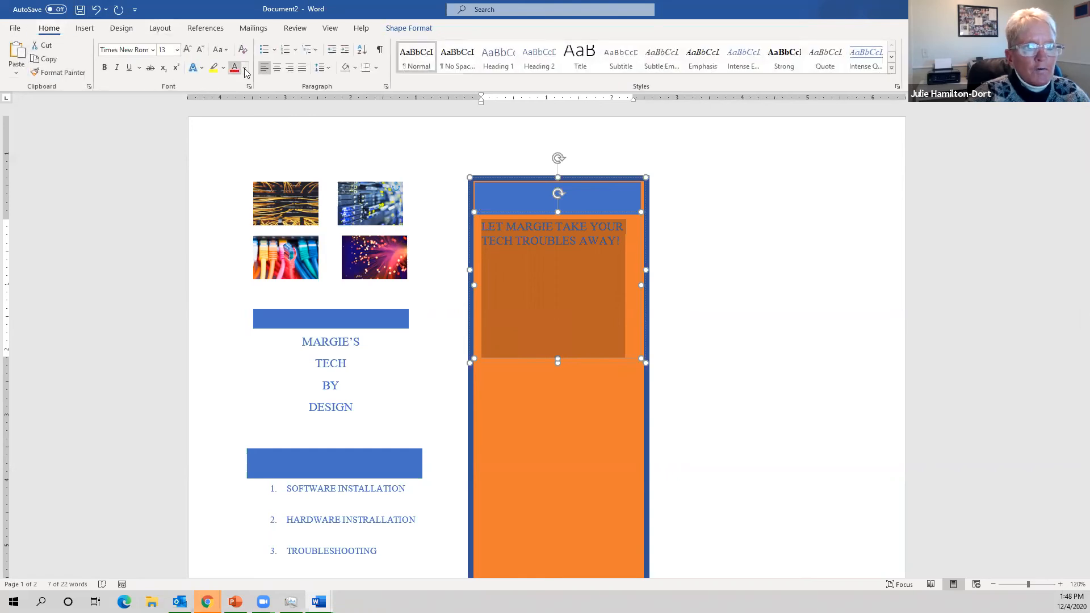
pyautogui.click(244, 69)
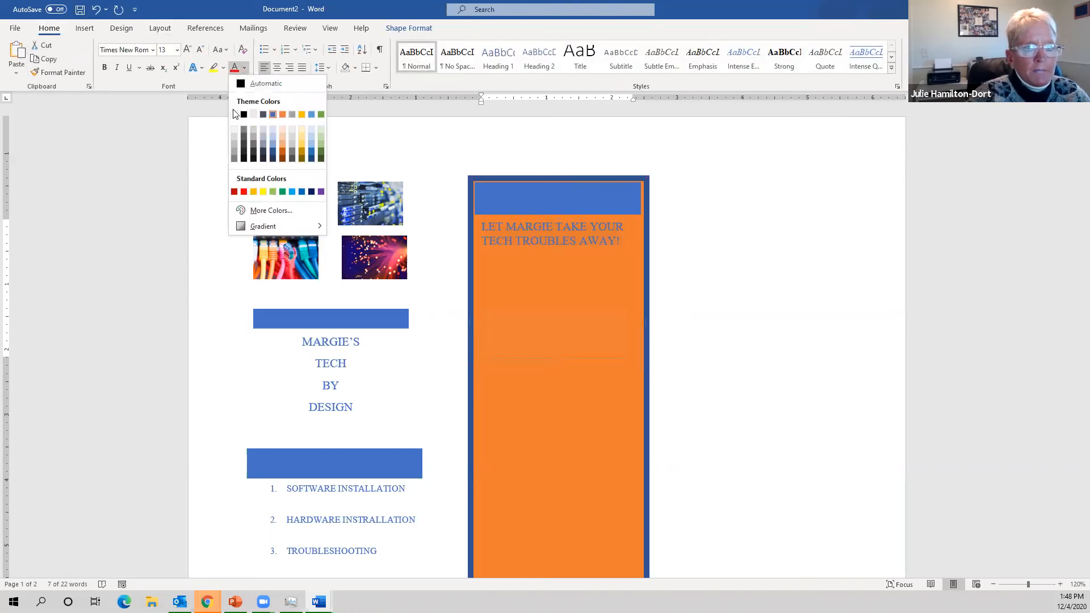
pyautogui.click(235, 115)
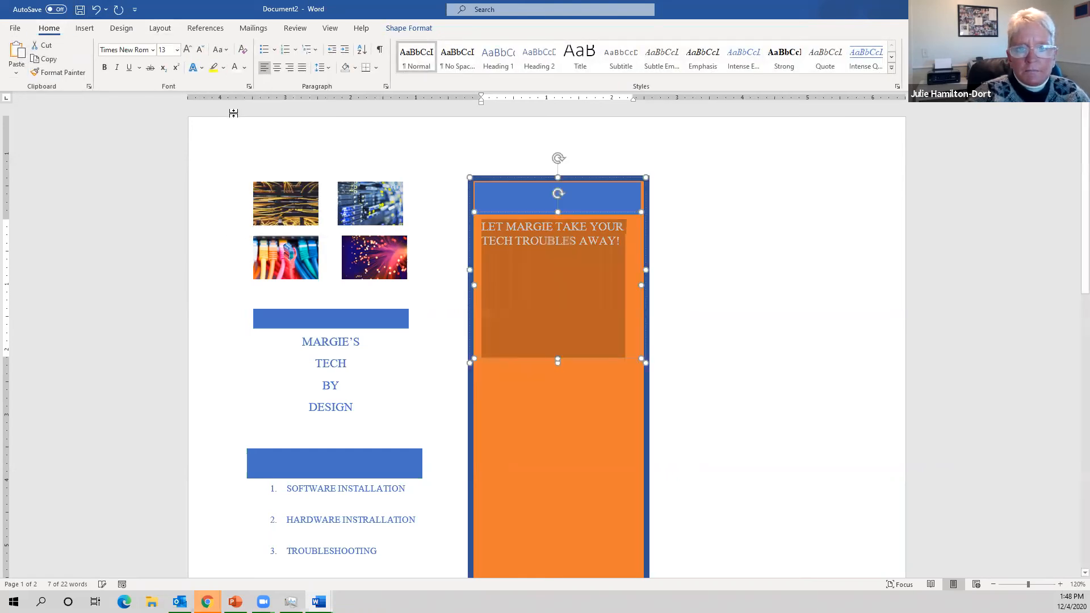
# - Shorten the slogan box to fit its text and center the slogan
pyautogui.moveTo(558, 359); pyautogui.dragTo(560, 326)
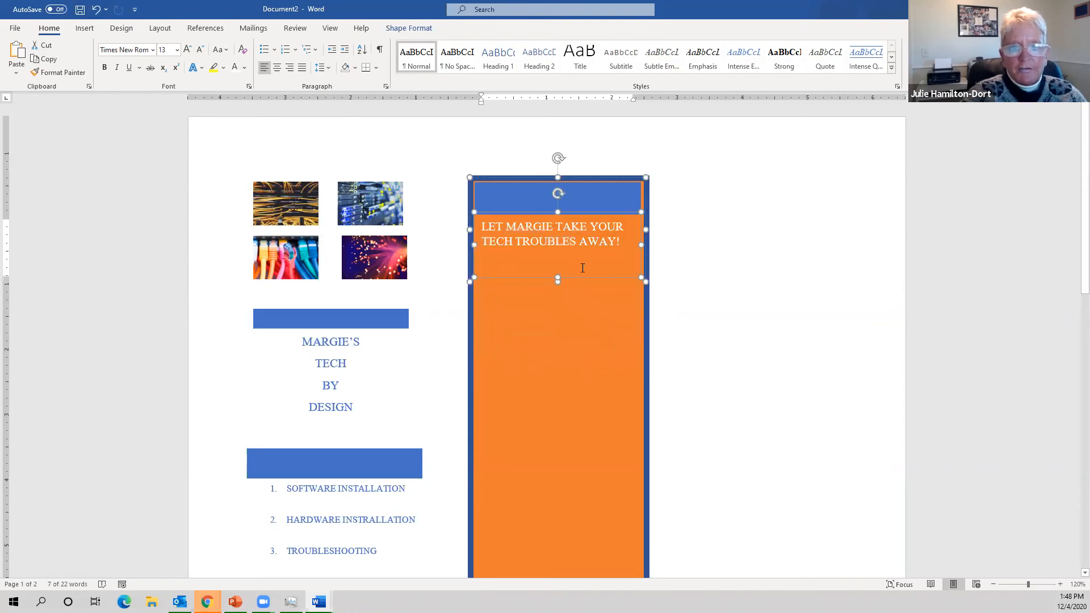
pyautogui.click(637, 243)
pyautogui.hotkey('ctrl', 'a')
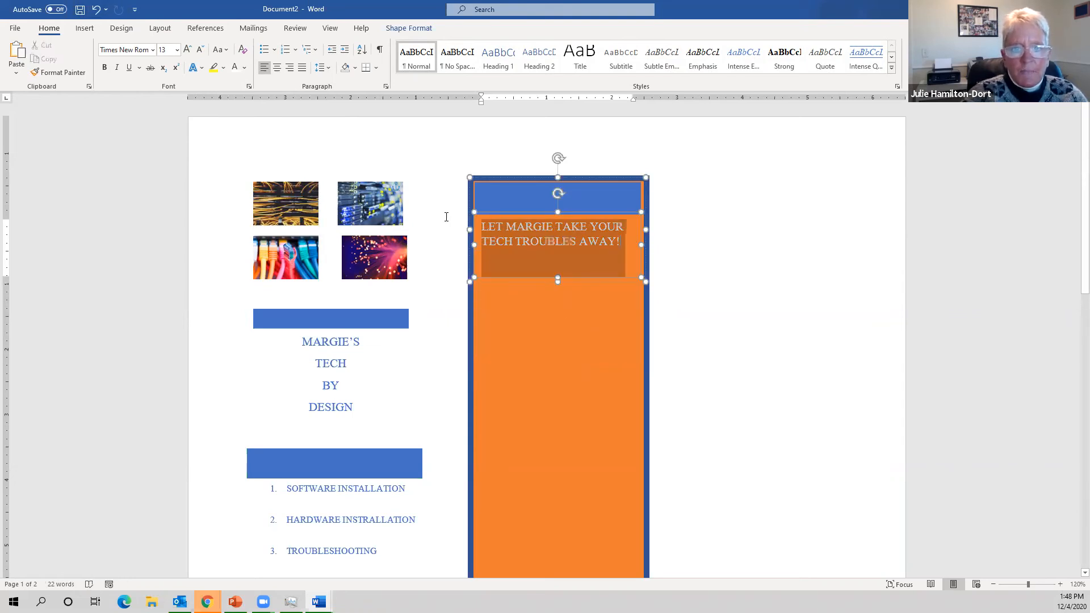
pyautogui.click(276, 69)
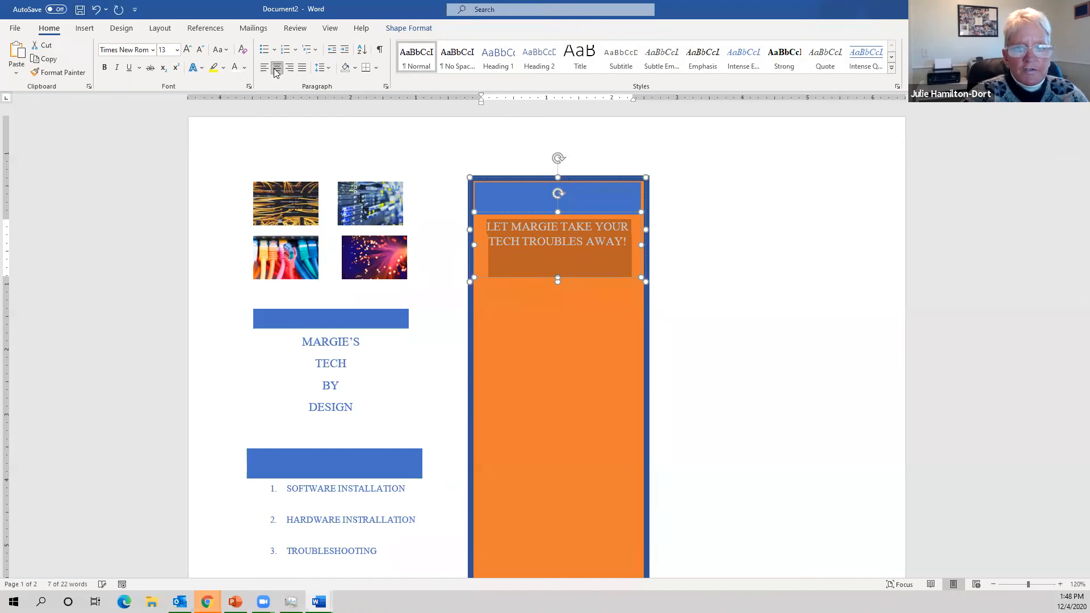
pyautogui.click(561, 328)
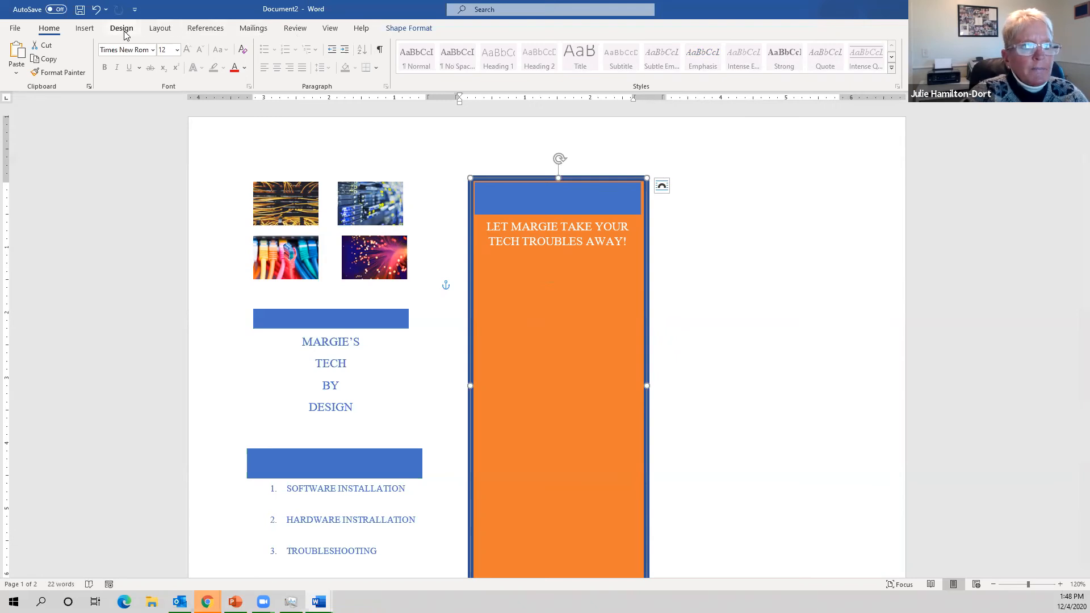
# - Insert another Banded Quote box below the slogan and narrow it to the orange panel's width
pyautogui.click(84, 28)
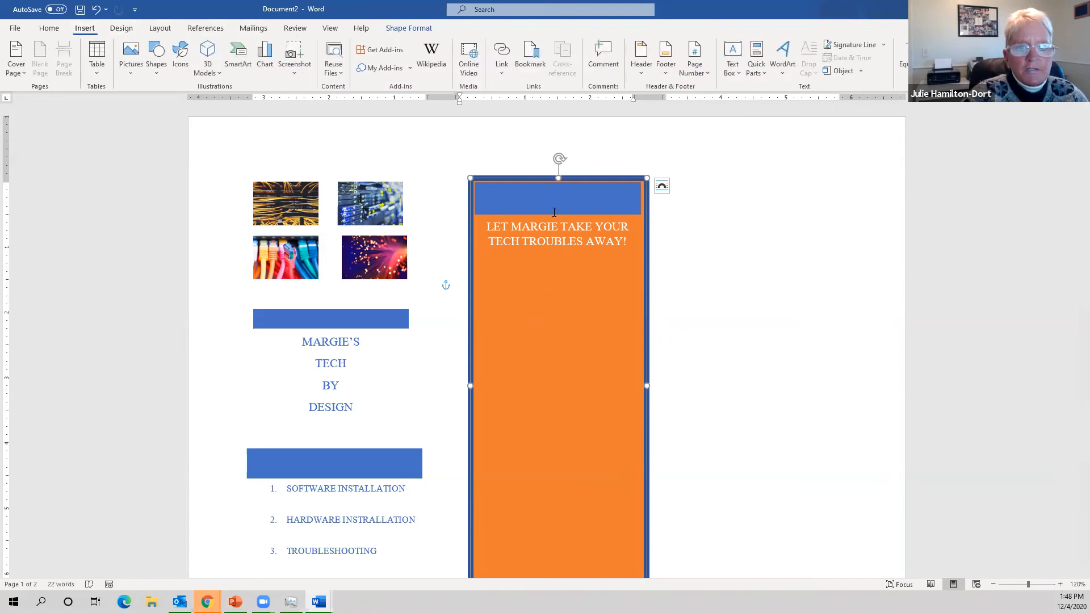
pyautogui.click(684, 218)
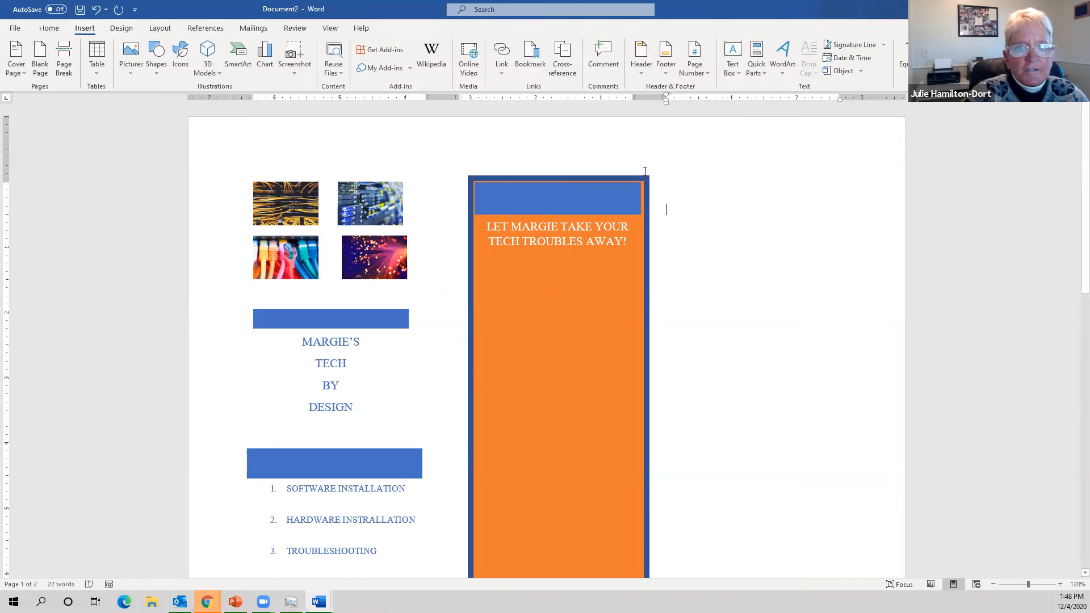
pyautogui.click(743, 70)
pyautogui.click(769, 223)
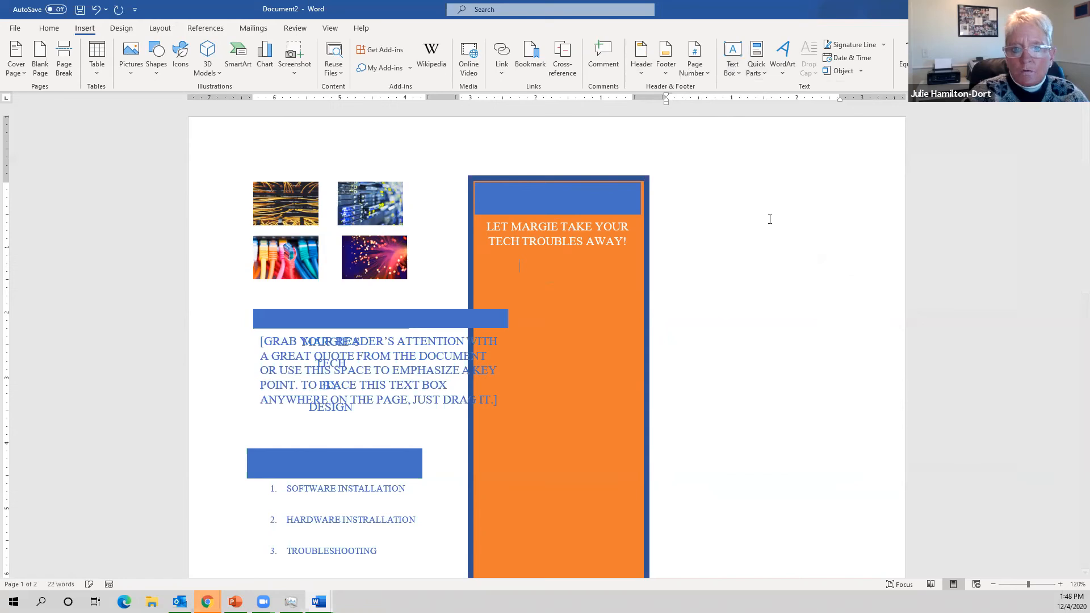
pyautogui.moveTo(500, 357); pyautogui.dragTo(642, 330)
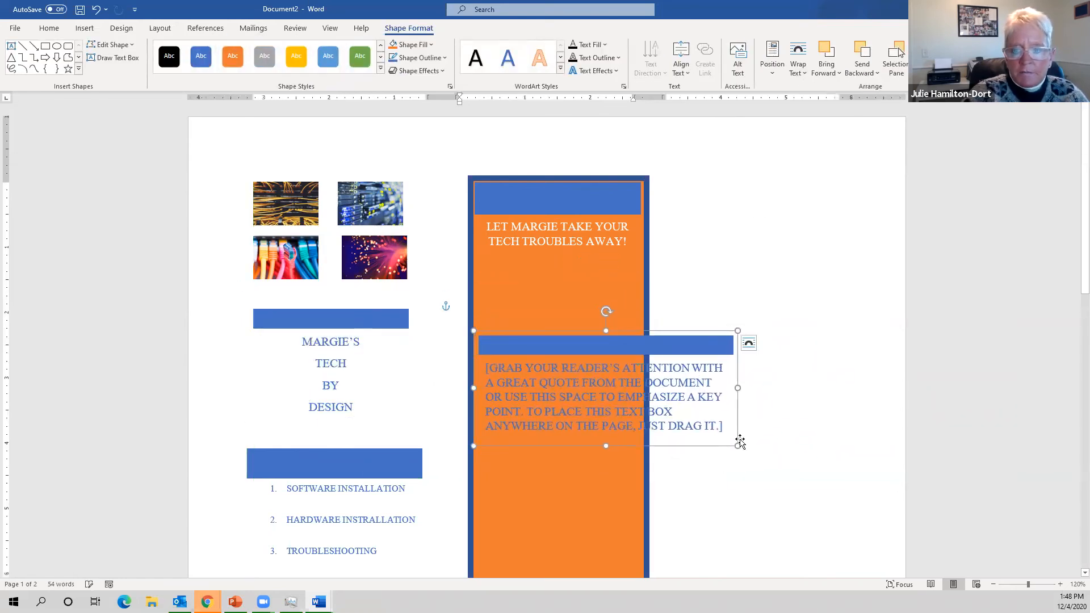
pyautogui.moveTo(735, 388); pyautogui.dragTo(642, 401)
# - Replace the placeholder with the contact's name, street address and city/state line
pyautogui.tripleClick(569, 395)
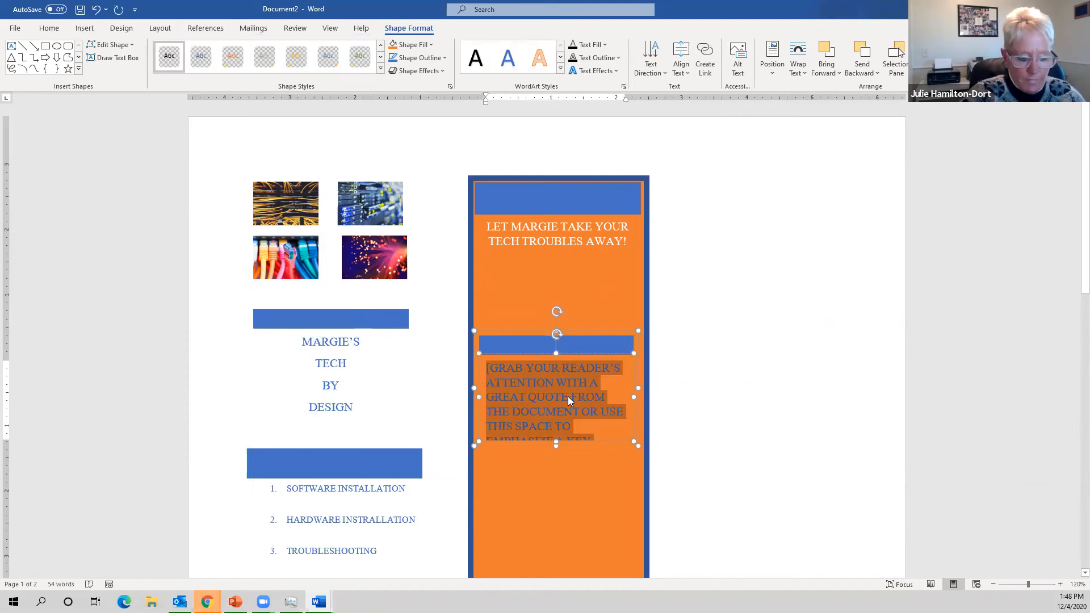
pyautogui.press('Delete')
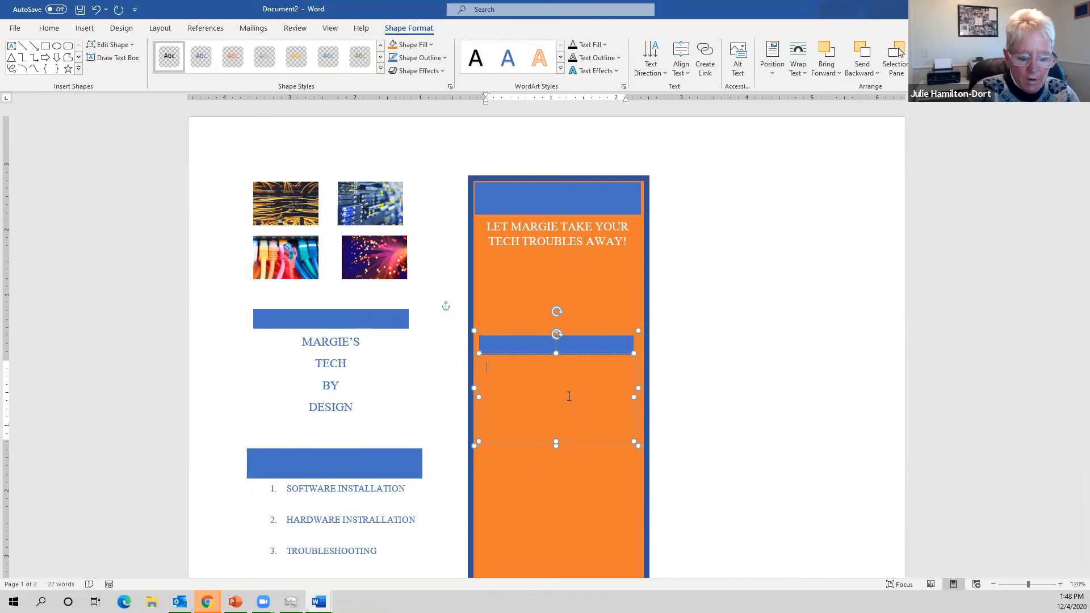
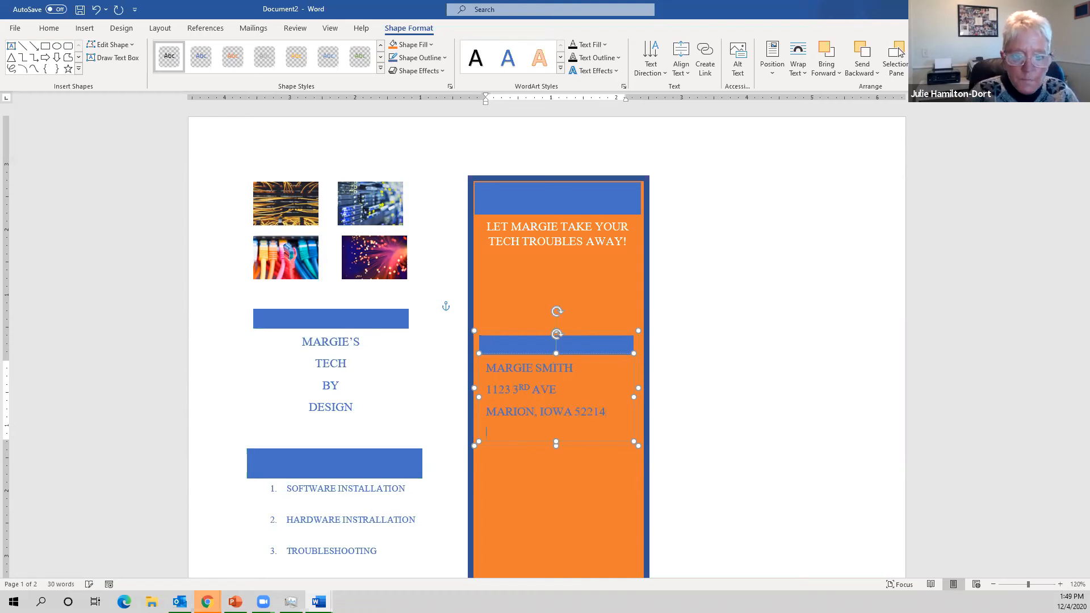
pyautogui.write('WWW.TECH')
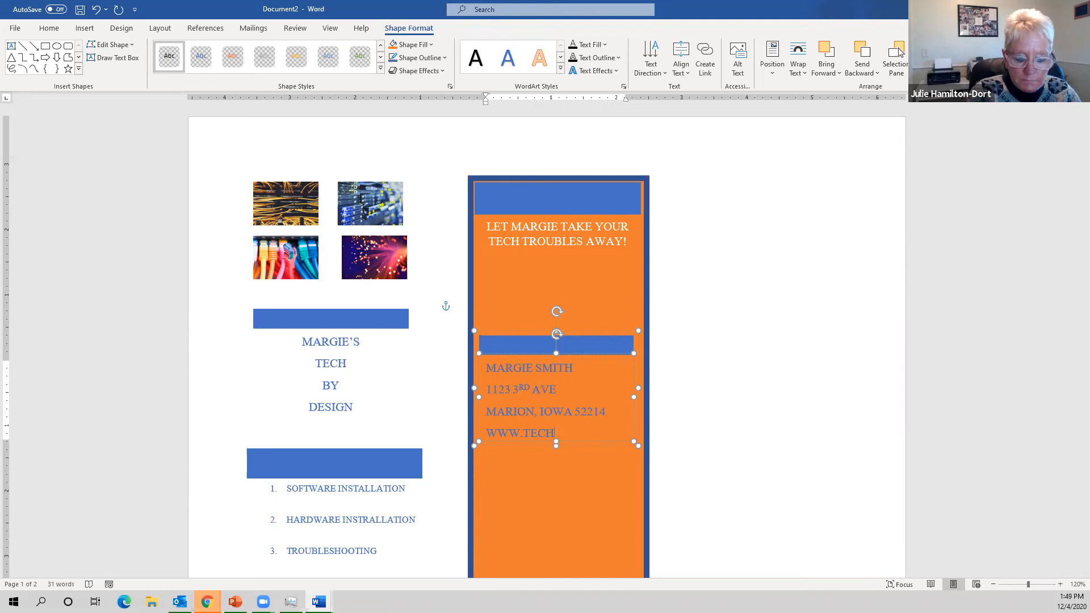
pyautogui.write('RUS.COM')
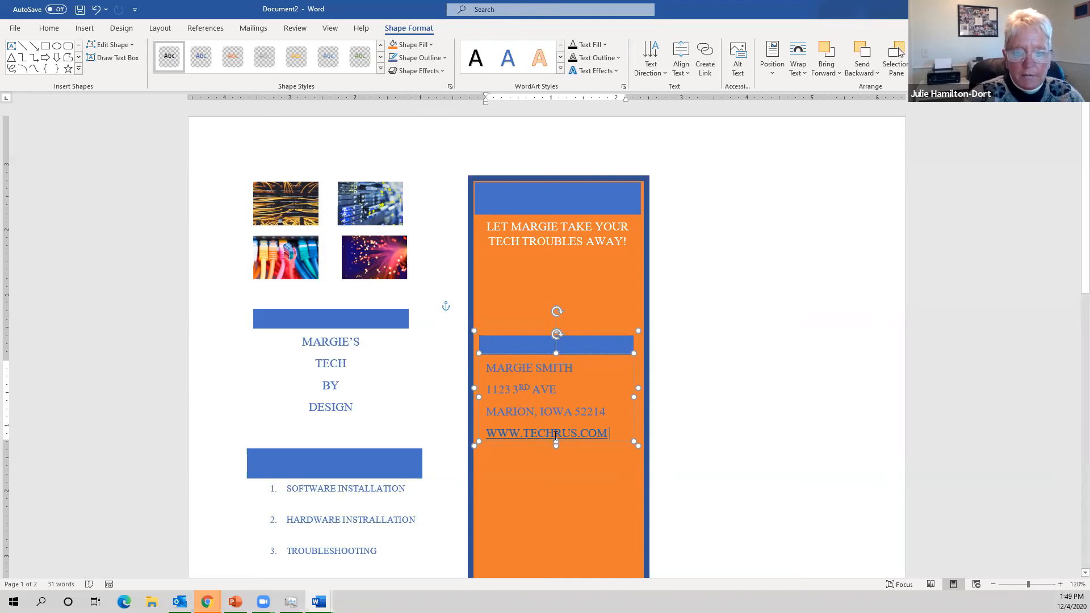
pyautogui.moveTo(556, 446); pyautogui.dragTo(556, 470)
pyautogui.click(612, 433)
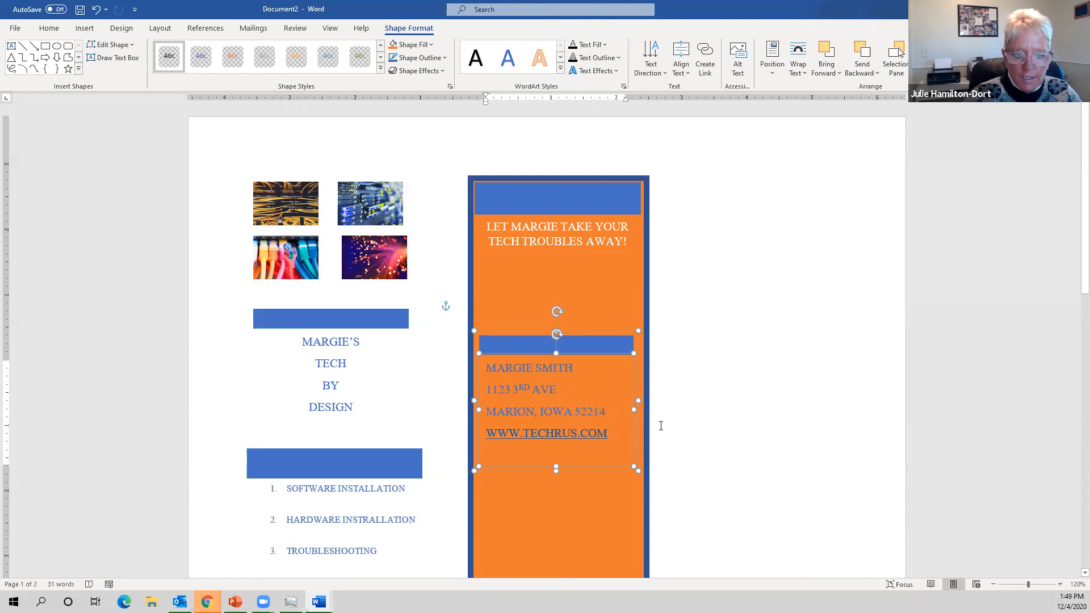
pyautogui.hotkey('ctrl', 'z')
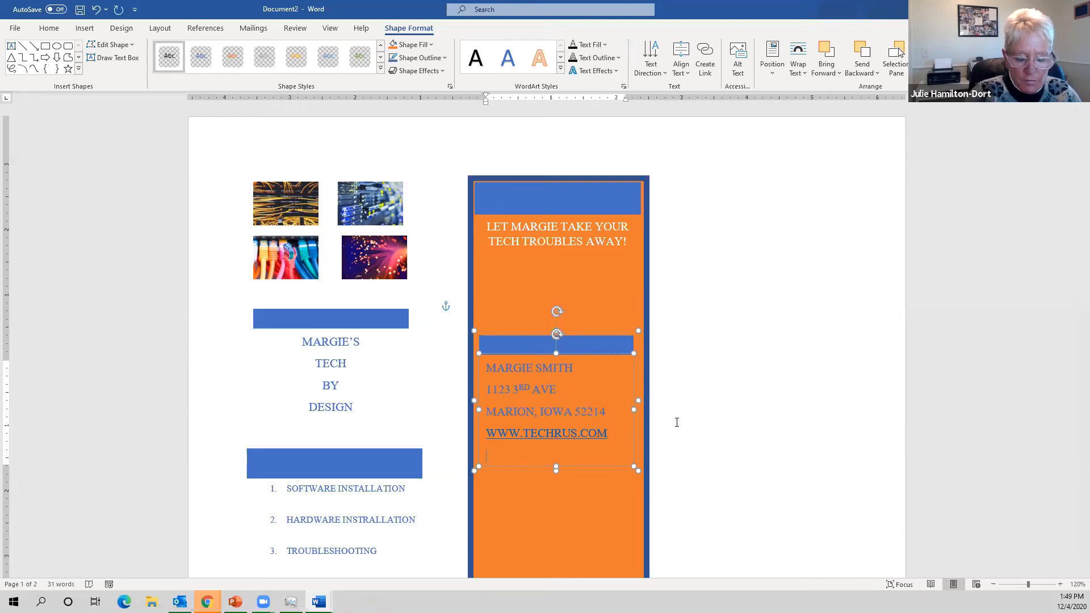
pyautogui.write('FACEBOOK')
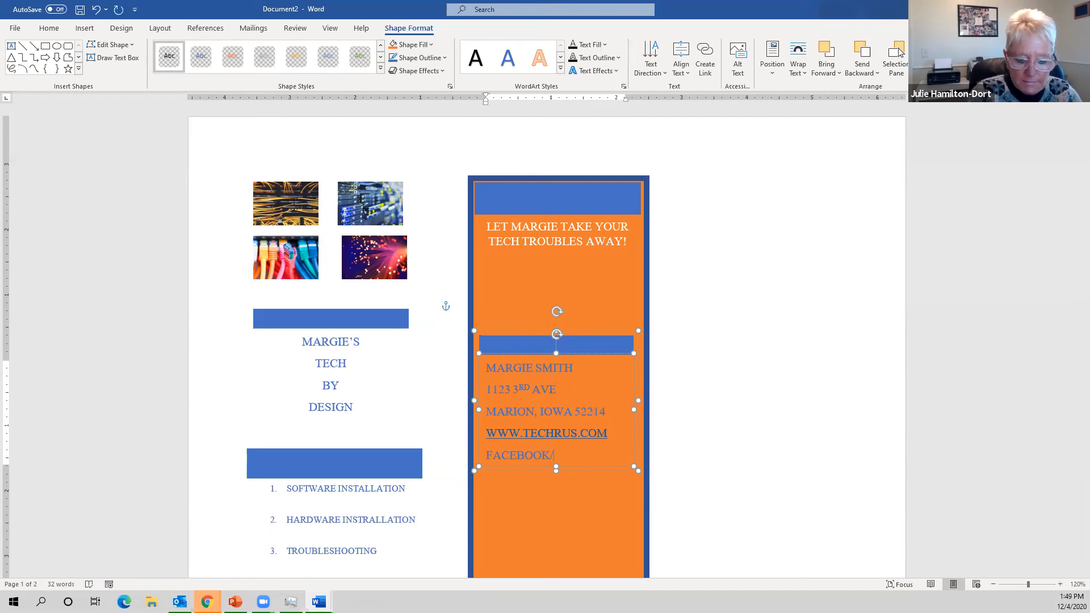
pyautogui.write('/TECH')
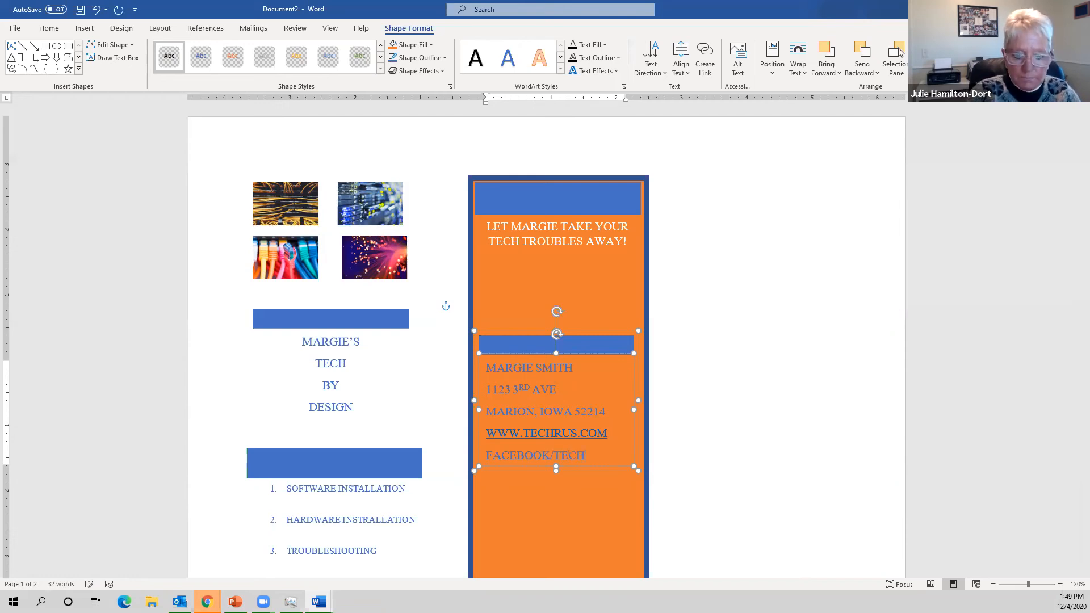
pyautogui.write('RUS')
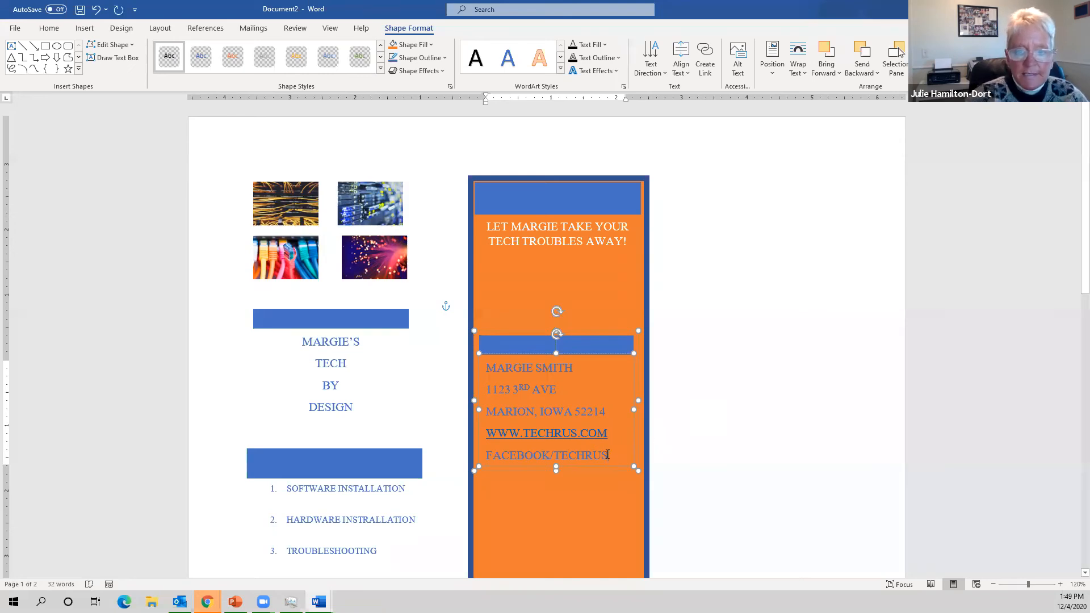
pyautogui.hotkey('ctrl', 'a')
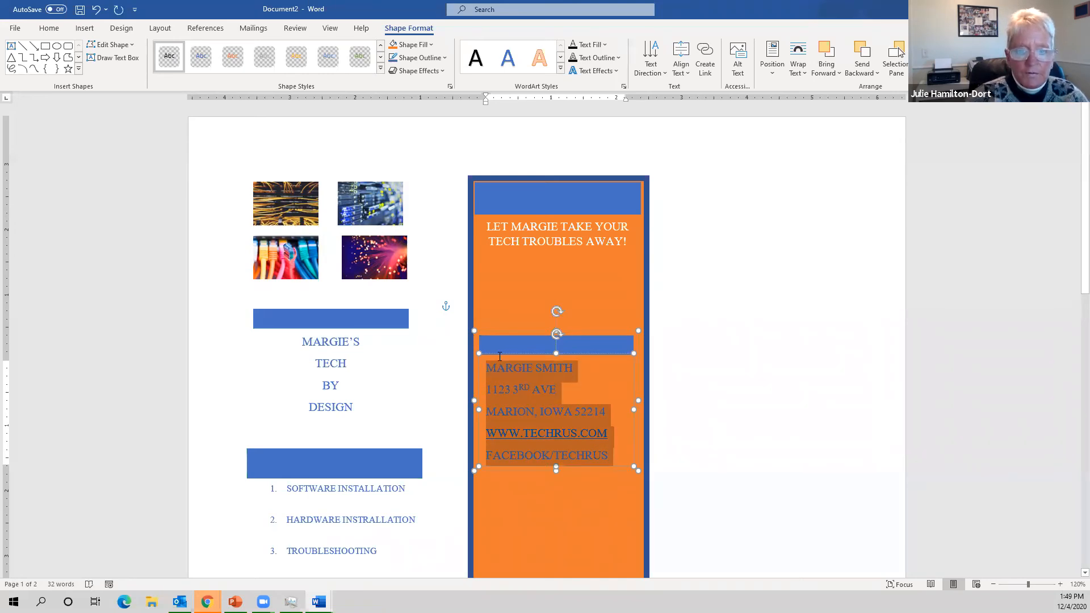
# - Make the contact text white with no extra space between lines, then reselect the orange panel
pyautogui.click(46, 29)
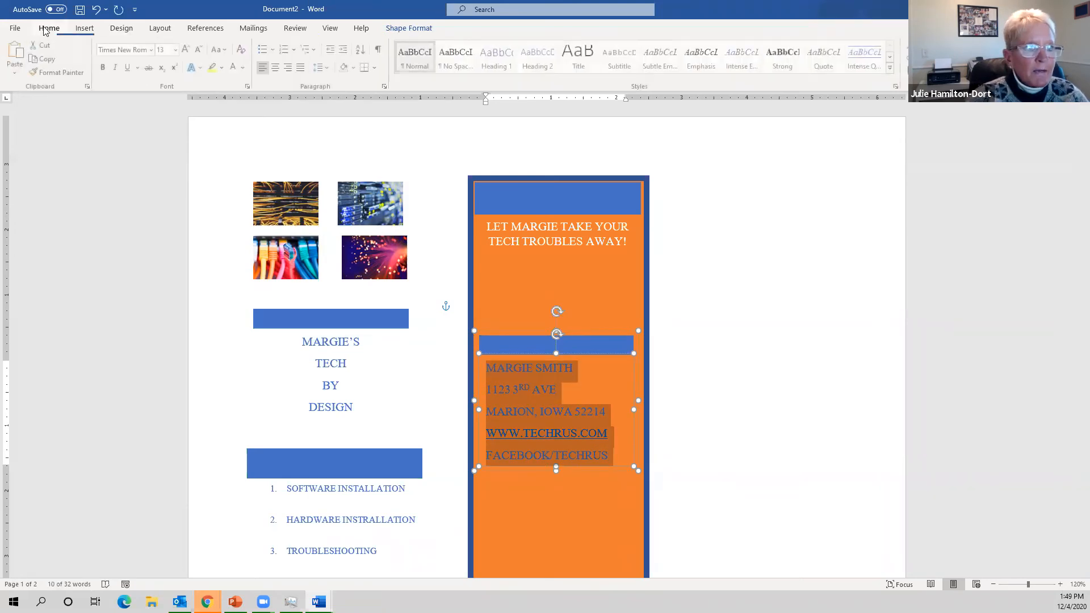
pyautogui.click(238, 69)
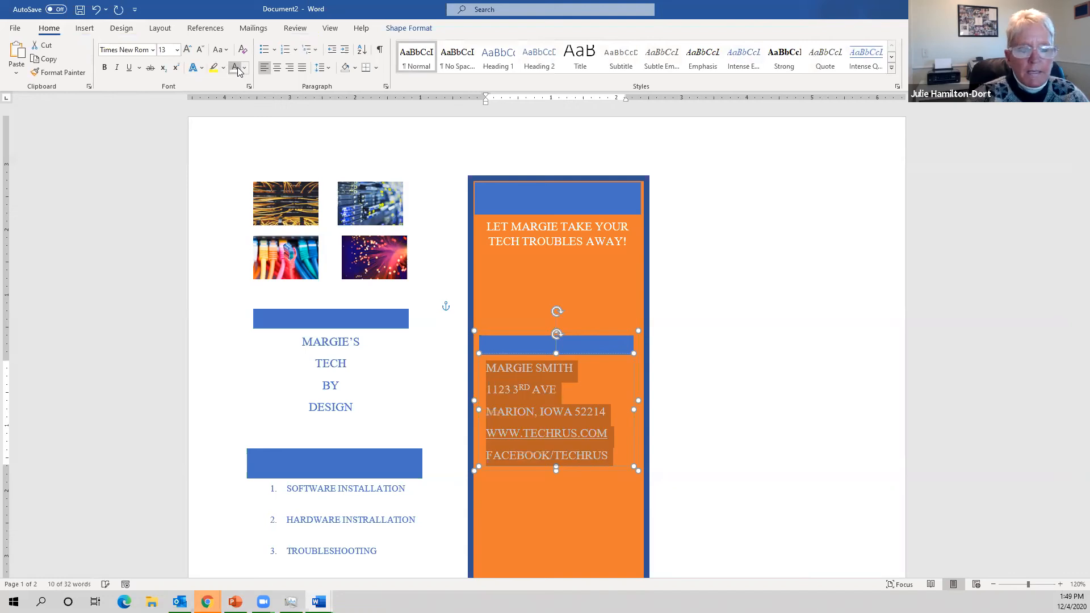
pyautogui.click(322, 68)
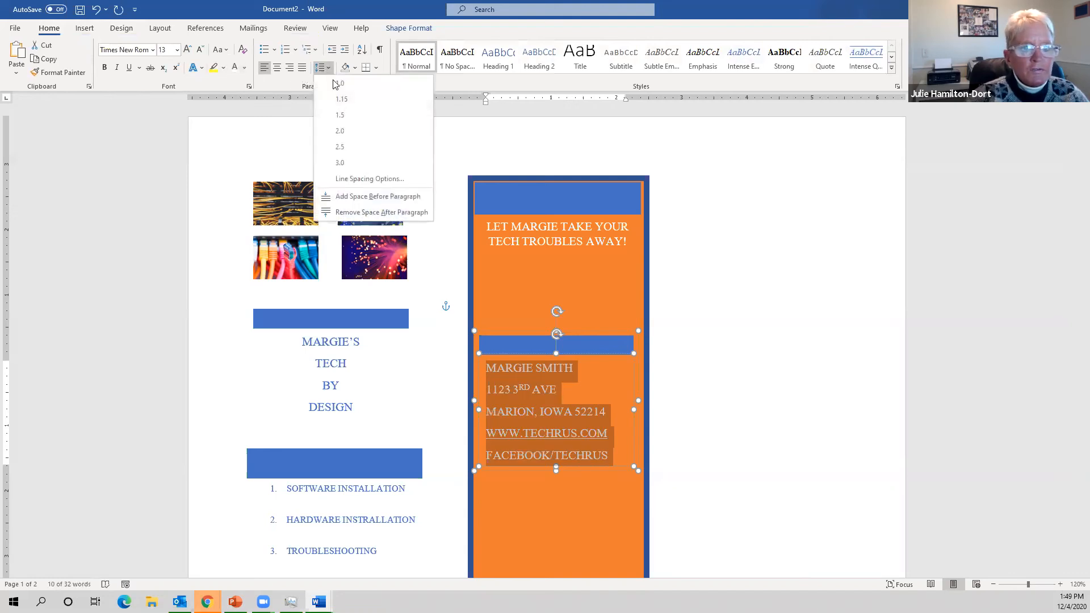
pyautogui.click(363, 212)
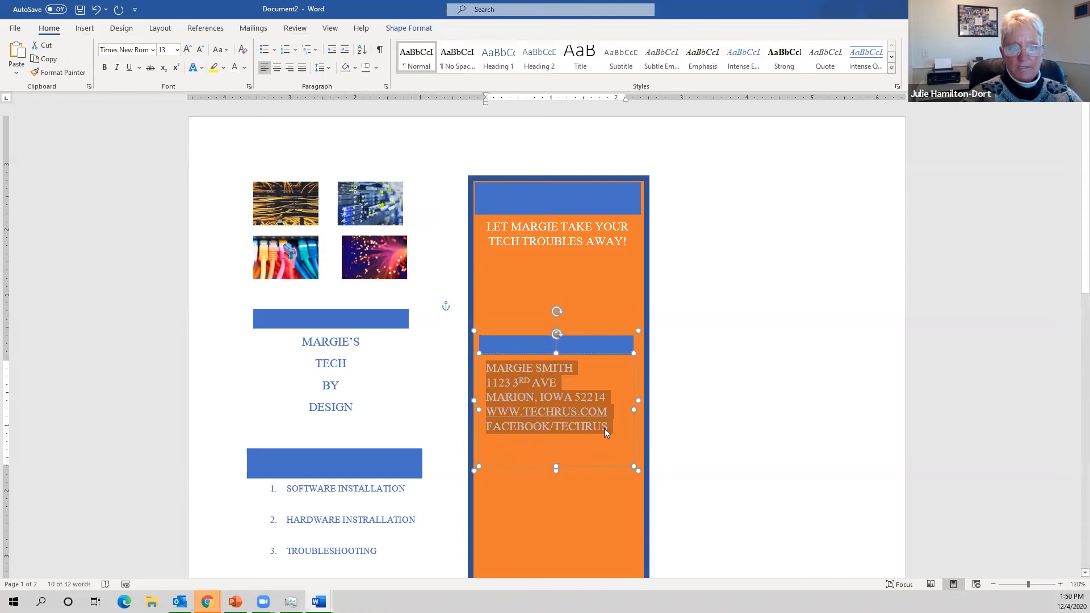
pyautogui.click(570, 443)
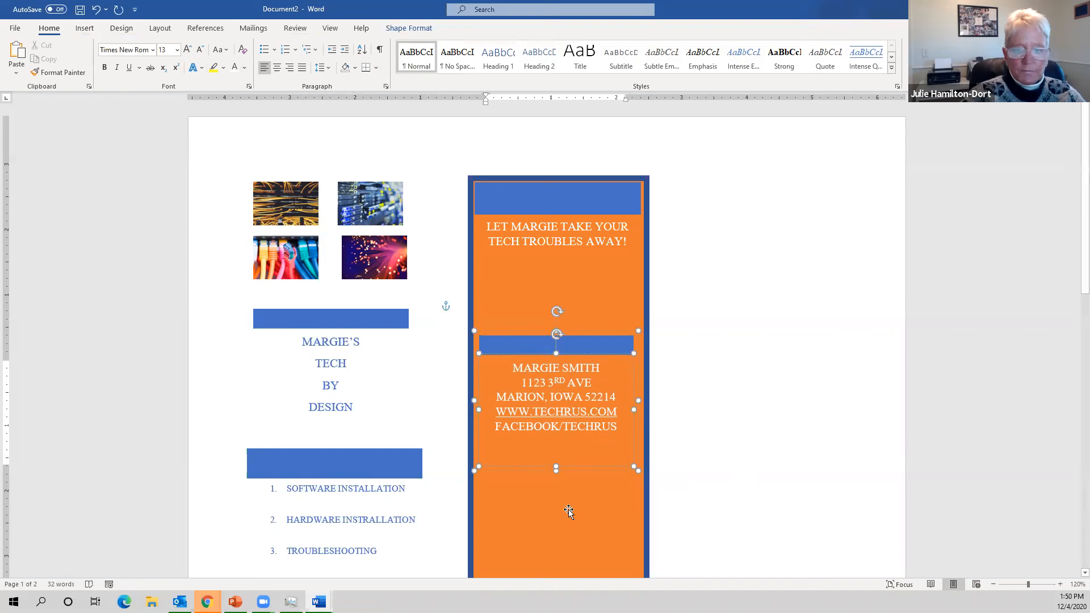
pyautogui.click(608, 499)
pyautogui.scroll(-4, 586, 364)
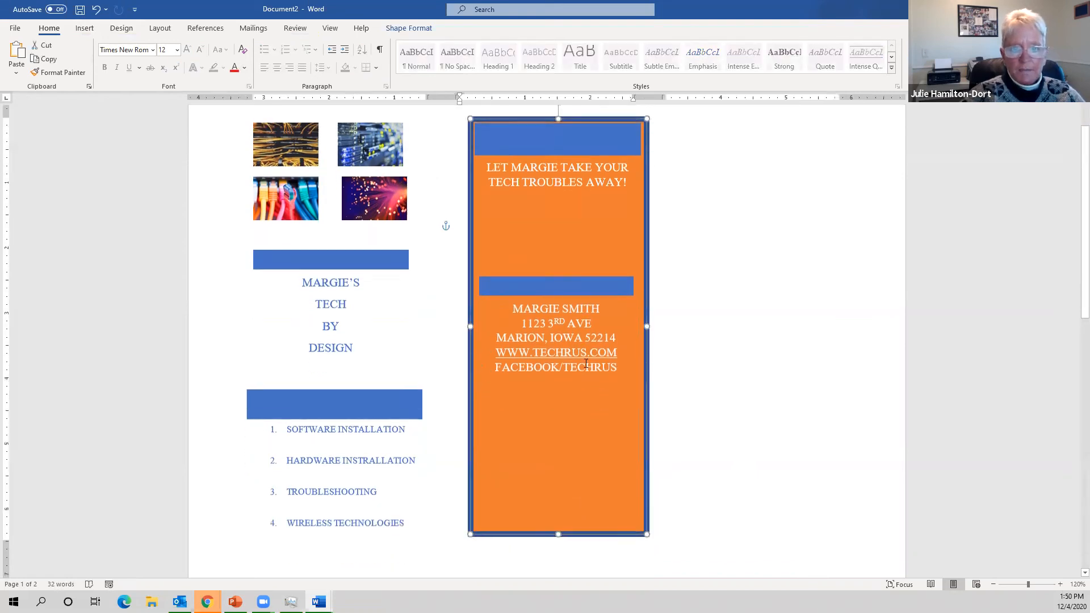
pyautogui.scroll(3, 586, 363)
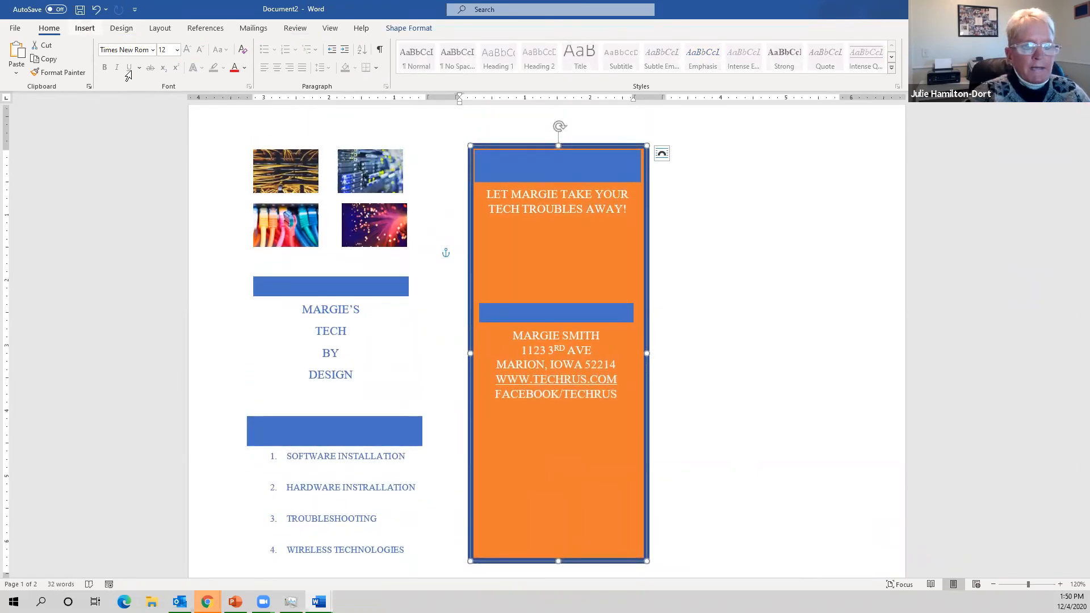
# - Open the Stock Images library and browse through its category strip
pyautogui.click(82, 31)
pyautogui.click(131, 69)
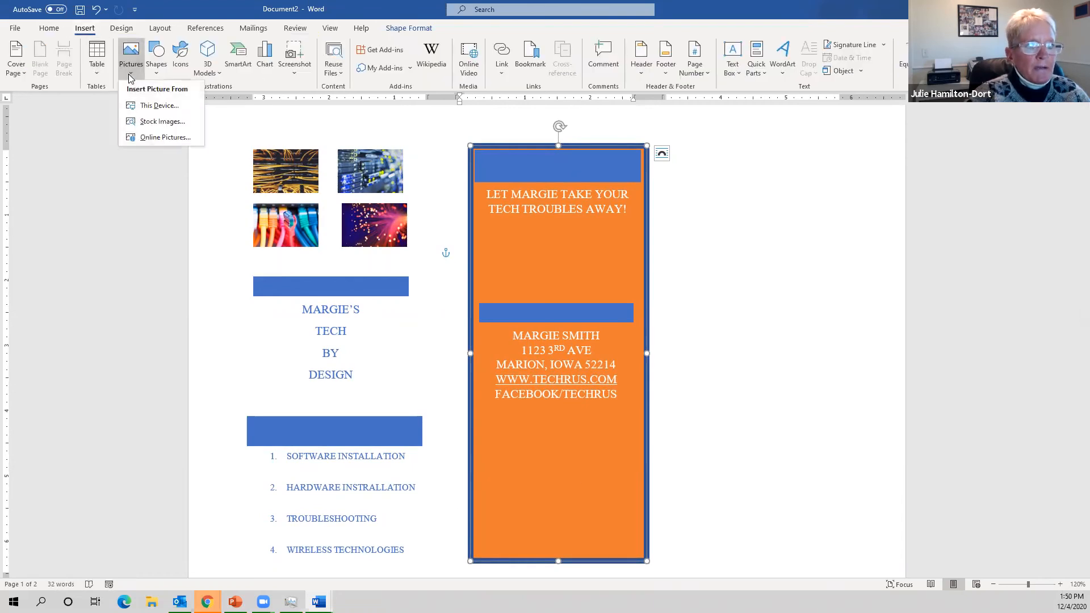
pyautogui.click(158, 121)
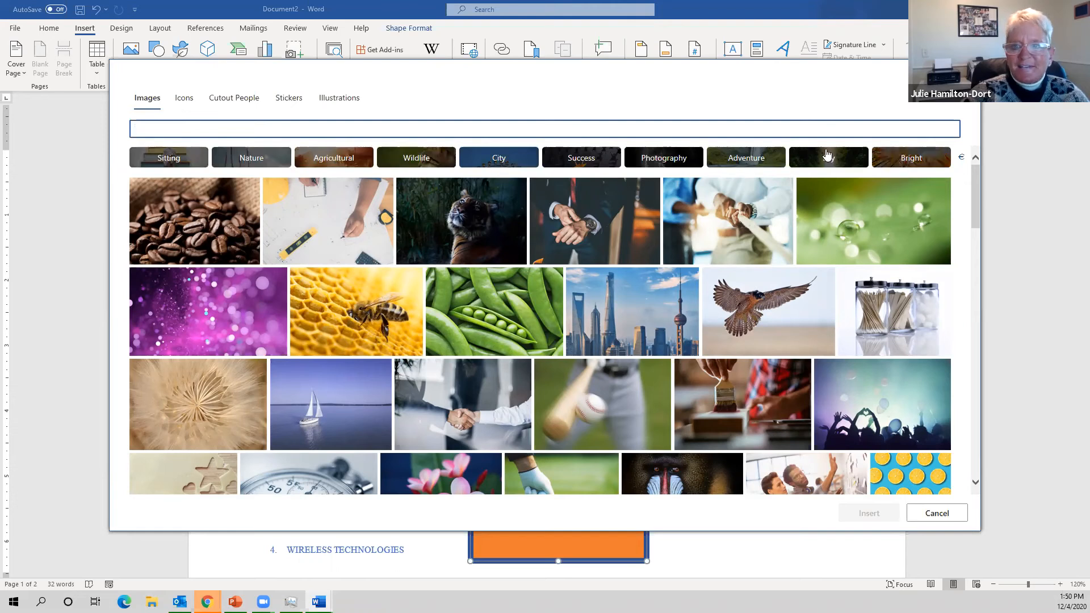
pyautogui.click(962, 159)
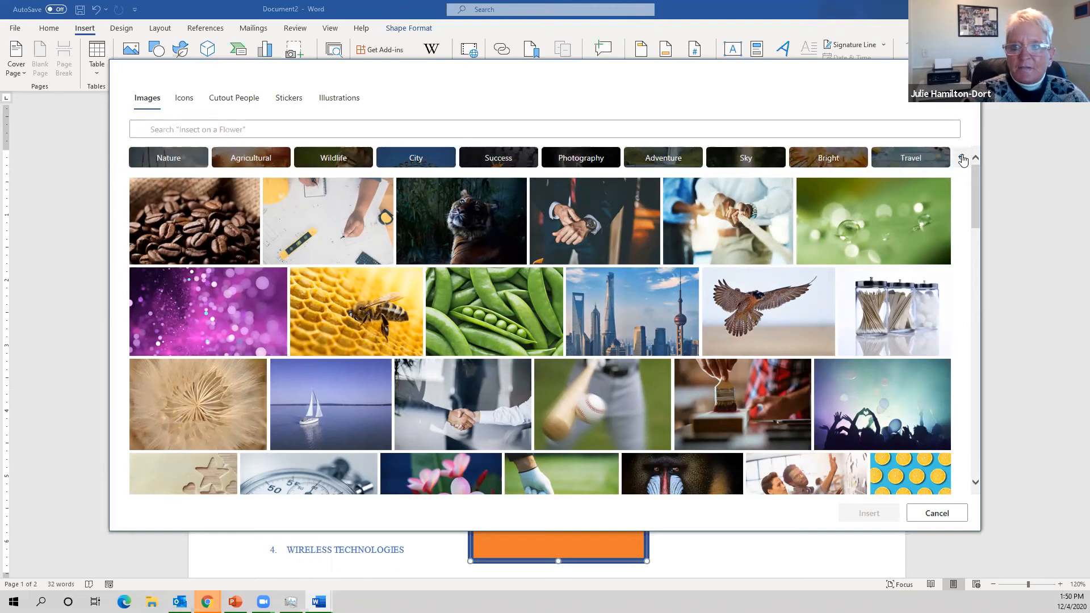
pyautogui.click(962, 159)
pyautogui.click(961, 159)
pyautogui.click(962, 159)
pyautogui.click(963, 159)
pyautogui.click(963, 160)
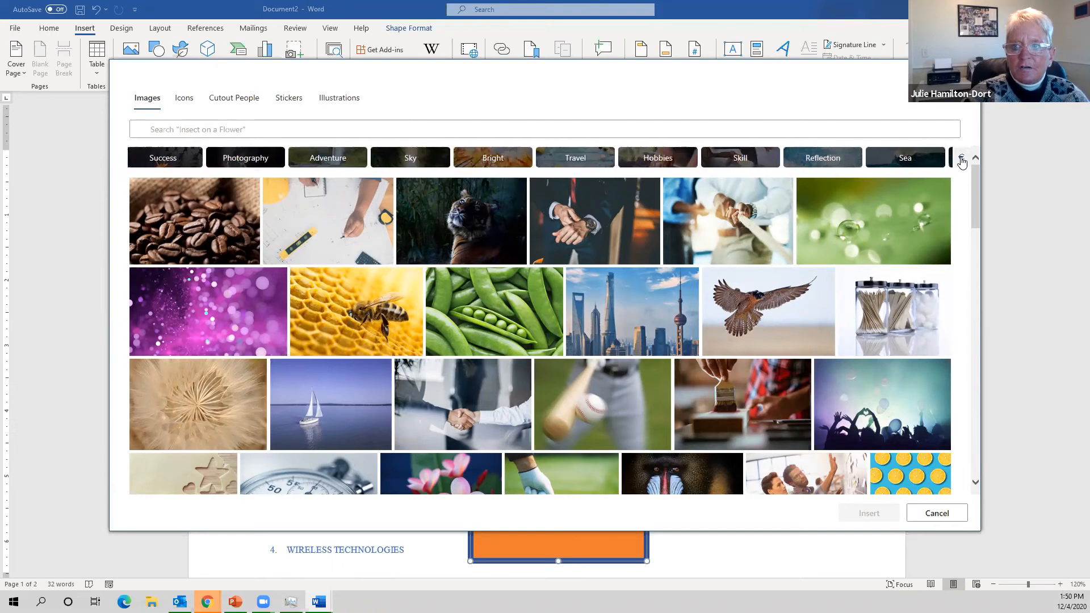
pyautogui.click(962, 159)
pyautogui.click(962, 160)
pyautogui.click(963, 160)
pyautogui.click(962, 160)
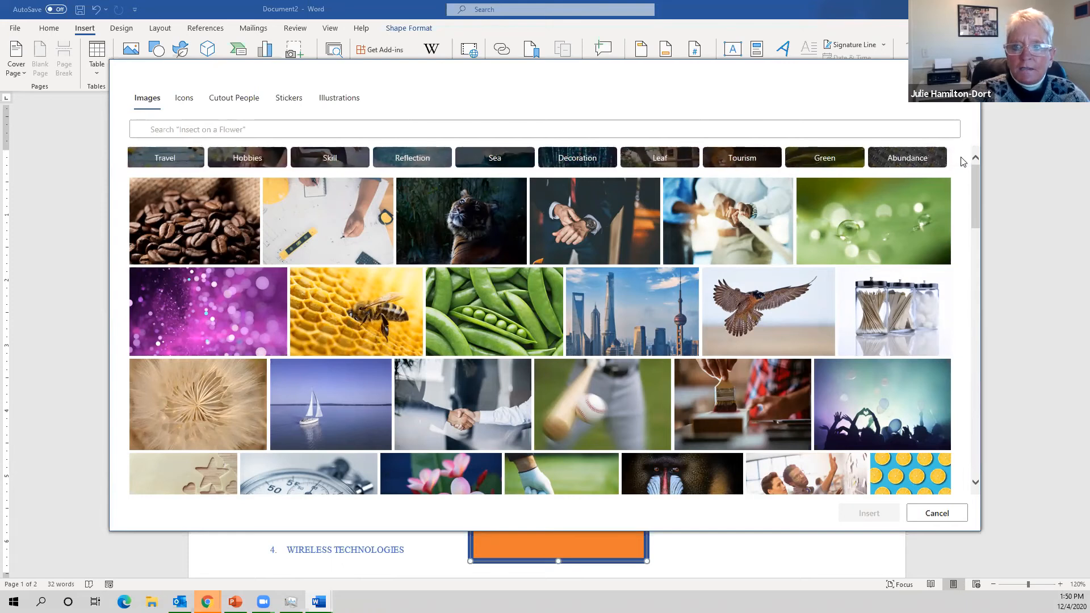
# - Search the stock images for 'internet' and scroll through the results
pyautogui.click(720, 129)
pyautogui.write('in')
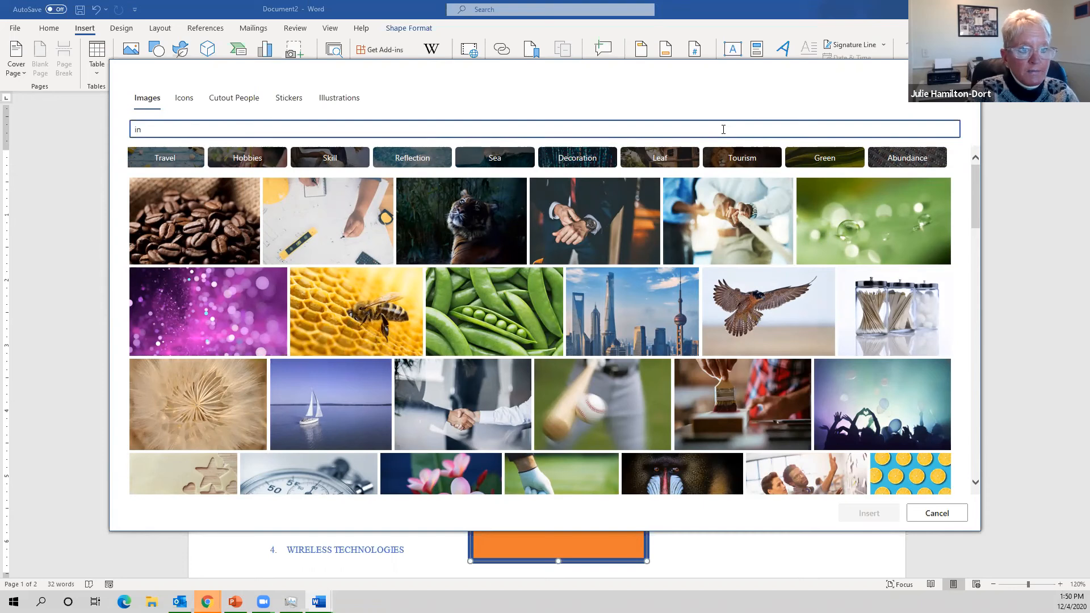
pyautogui.write('ternet')
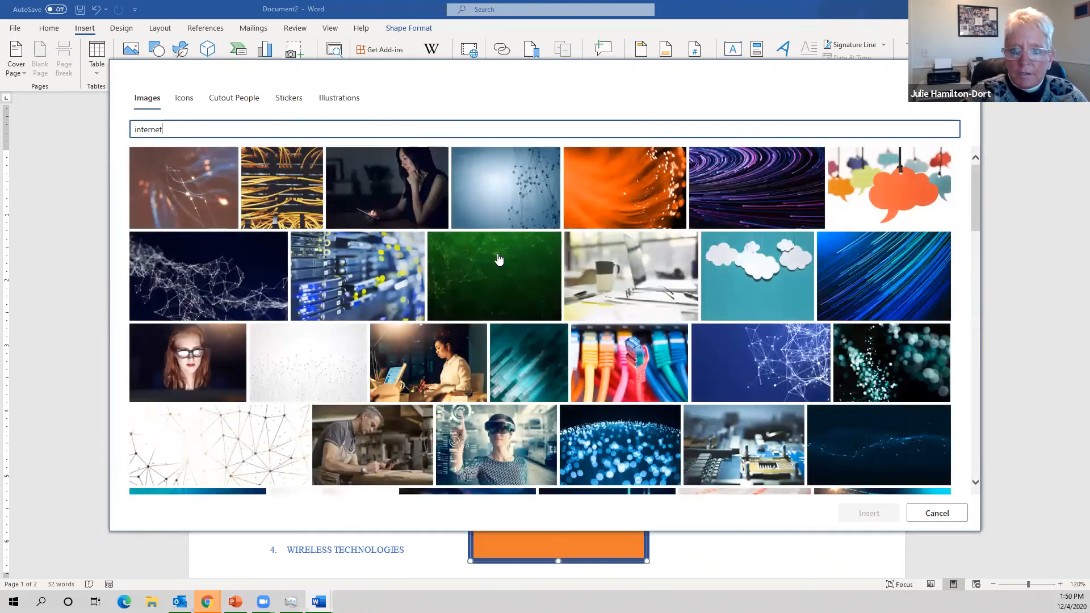
pyautogui.scroll(-6, 498, 259)
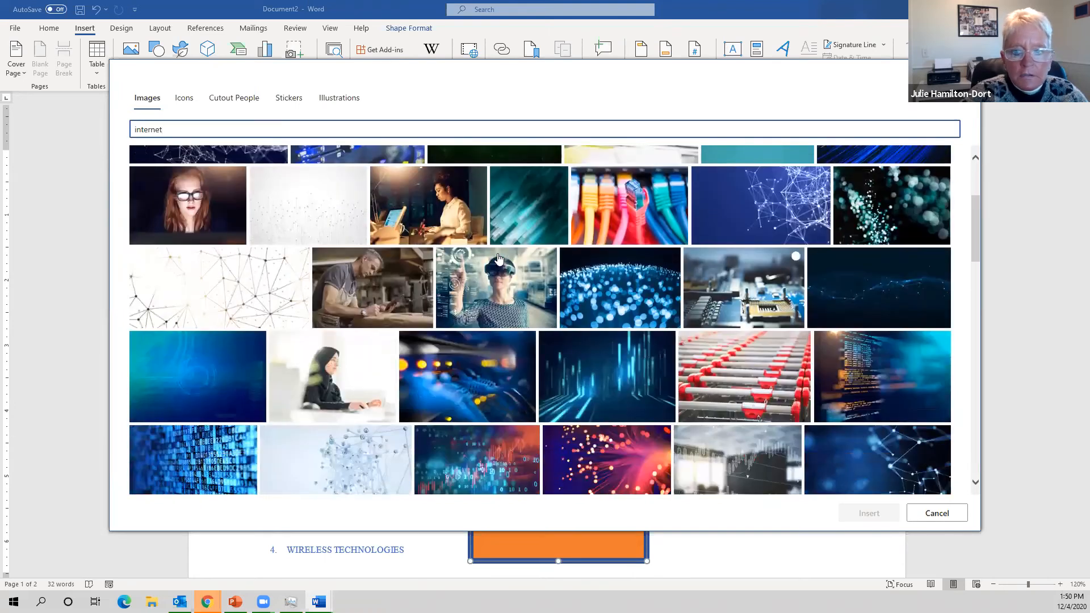
pyautogui.scroll(-3, 498, 259)
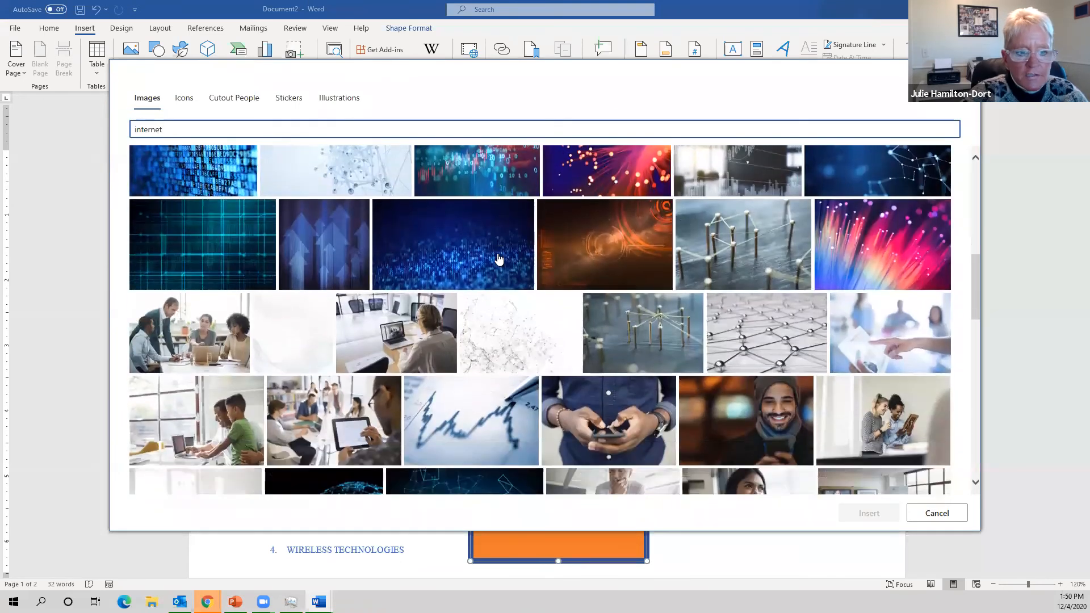
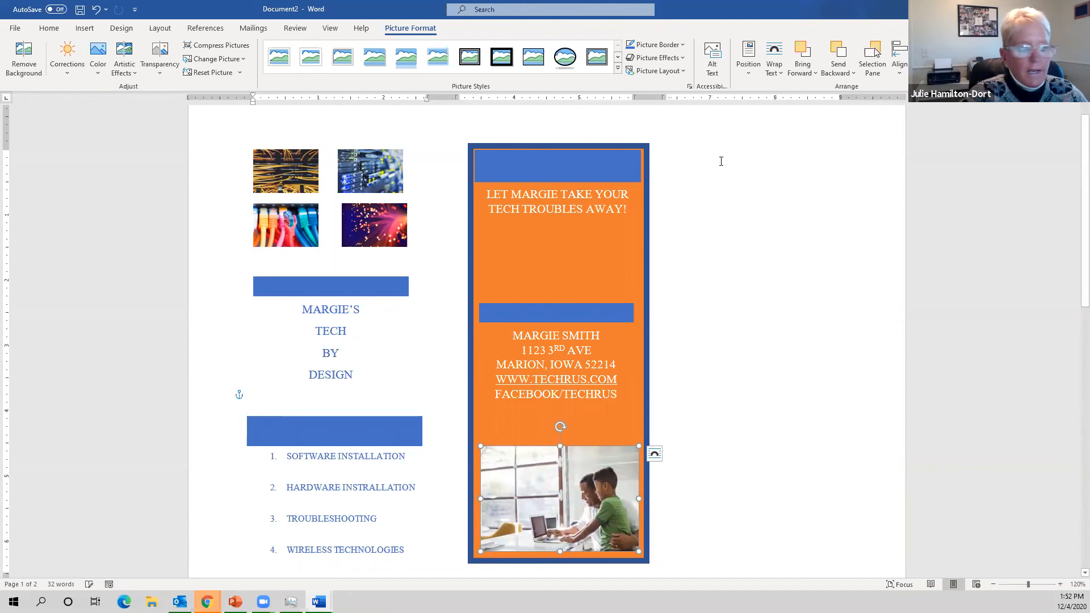
# - Deselect the family photo now placed at the bottom of the orange contact panel
pyautogui.click(777, 180)
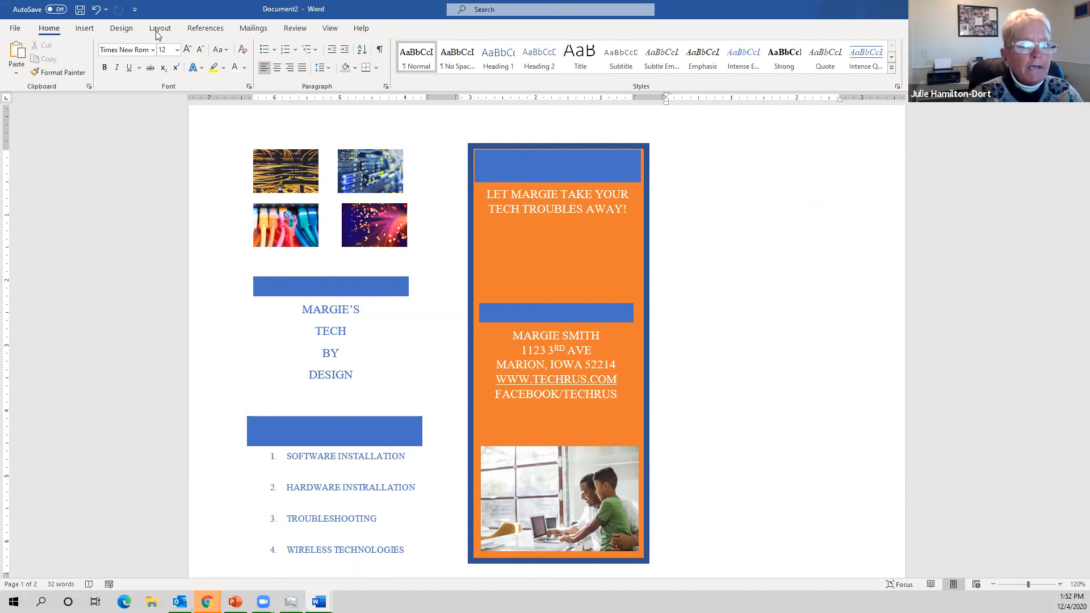
# - Type the heading 'Margie's Tech by Design' in the third column with a blue text effect
pyautogui.click(89, 29)
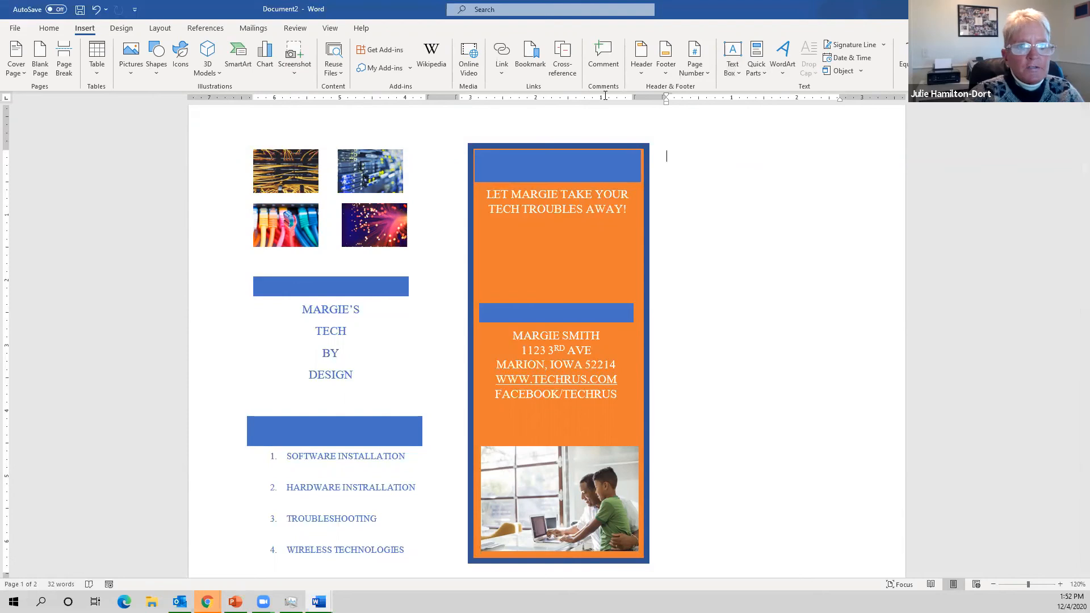
pyautogui.click(49, 29)
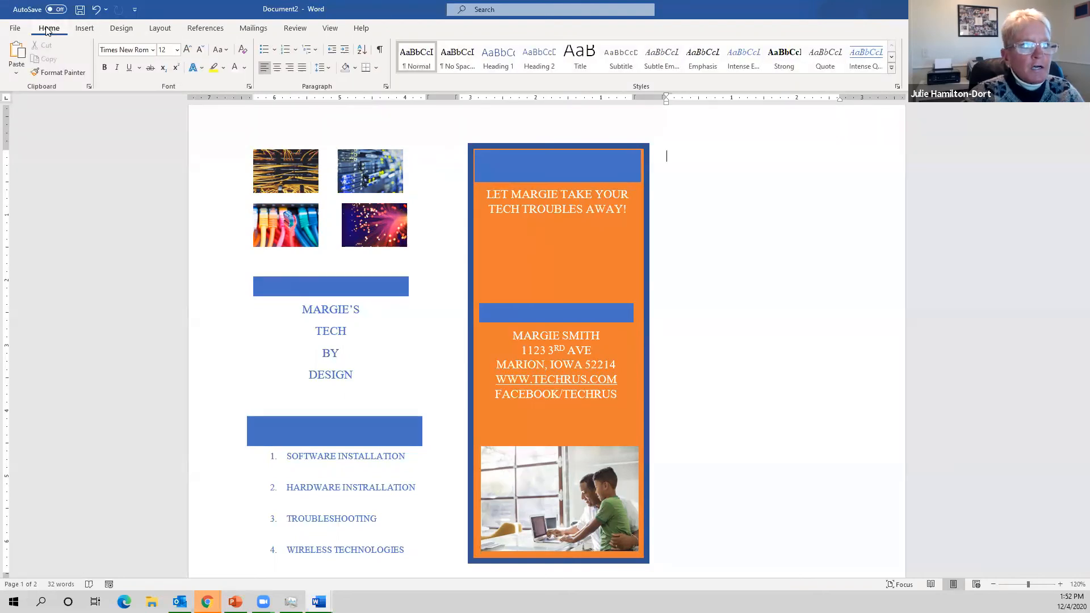
pyautogui.click(200, 68)
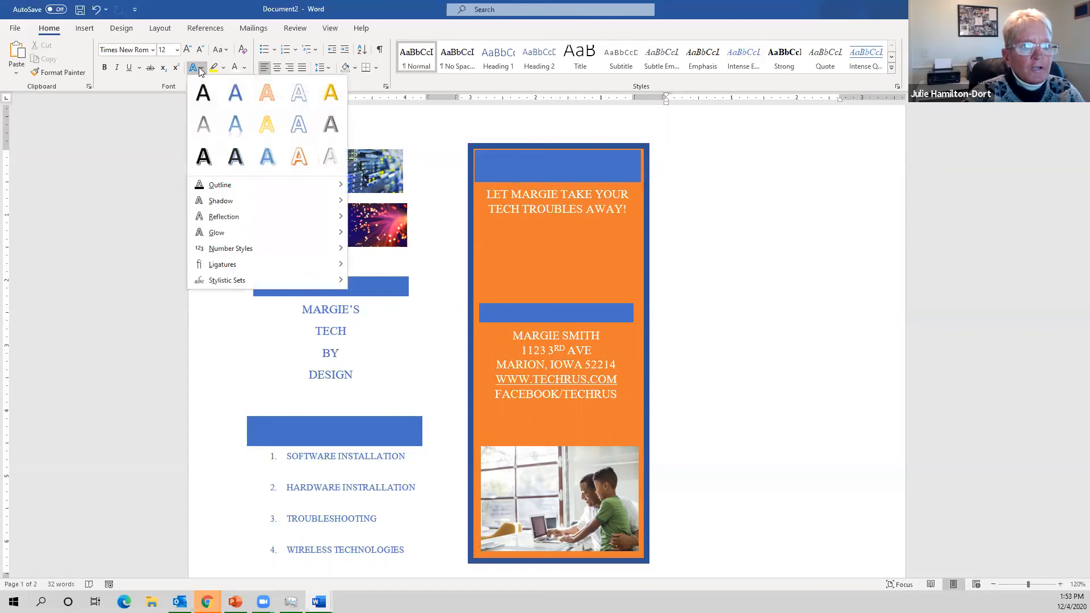
pyautogui.click(267, 156)
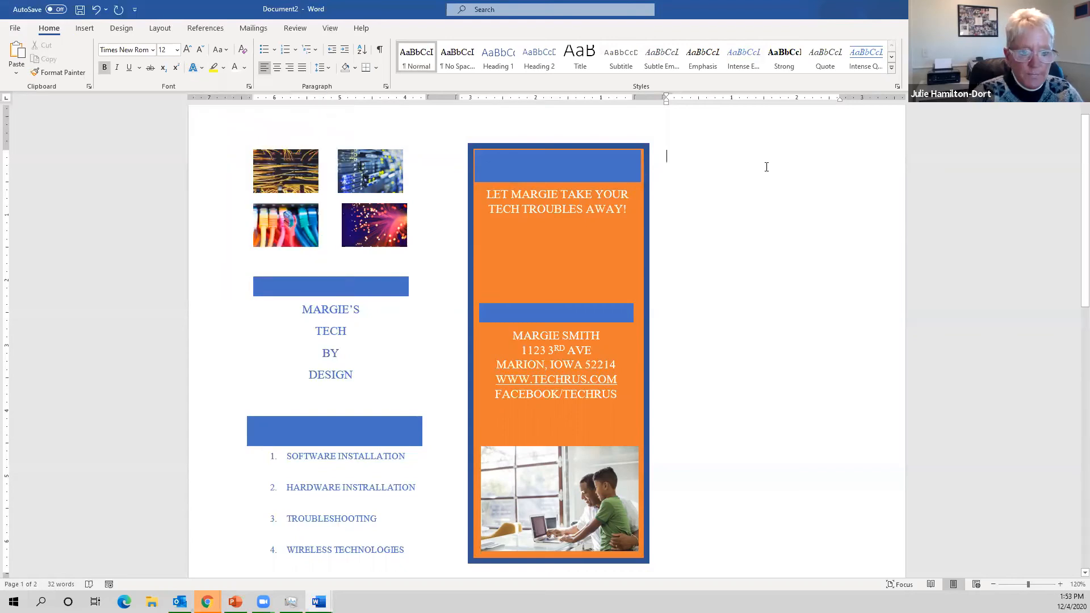
pyautogui.write('Mar')
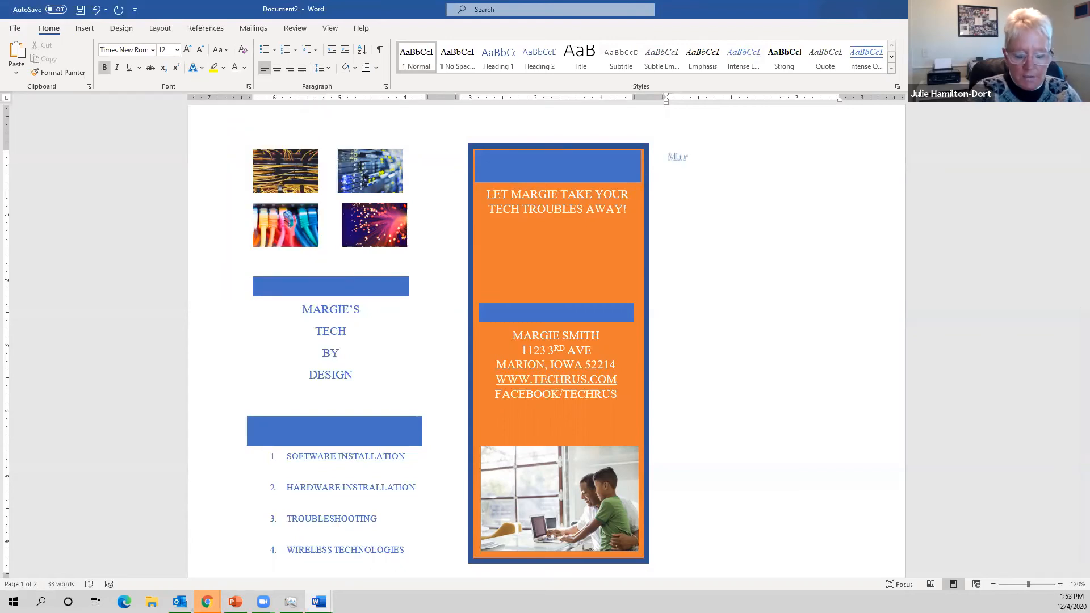
pyautogui.write("gie's Tech by")
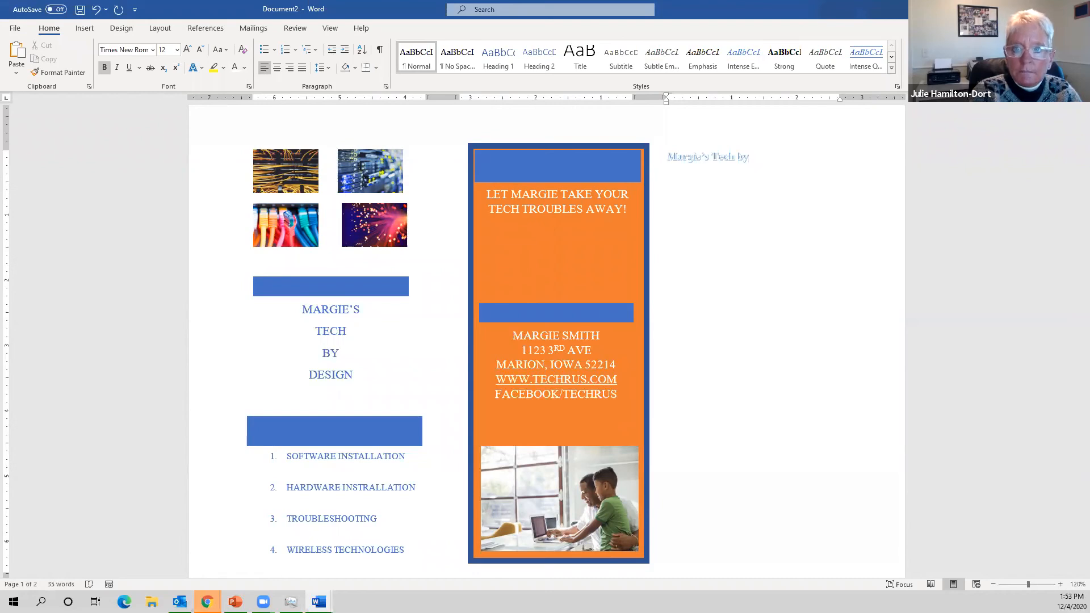
pyautogui.write('Design')
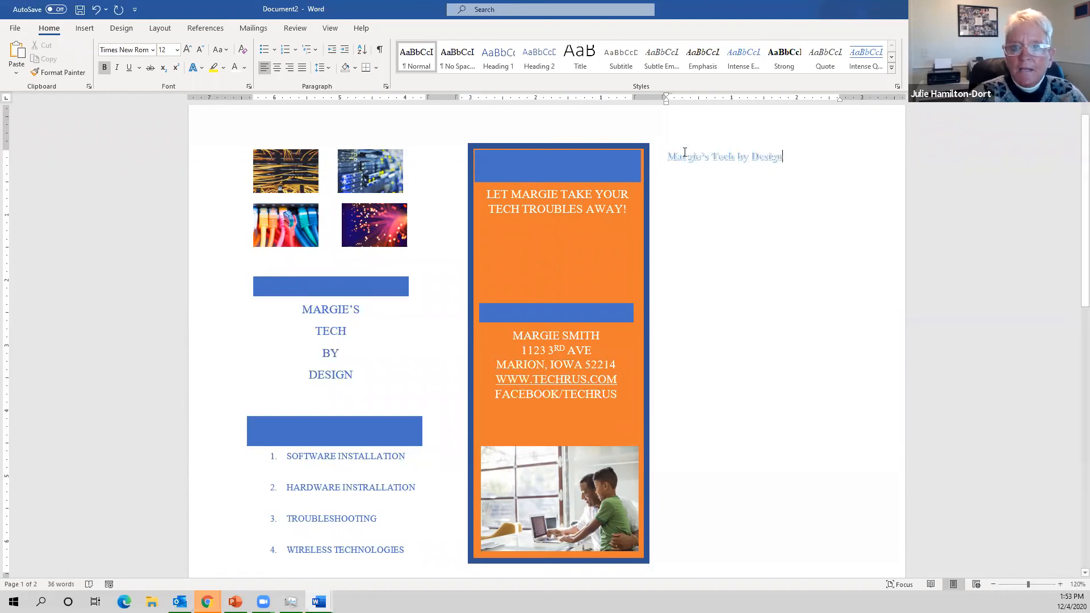
# - Enlarge the heading to 18 pt and give it the orange fill-and-outline text effect
pyautogui.tripleClick(705, 163)
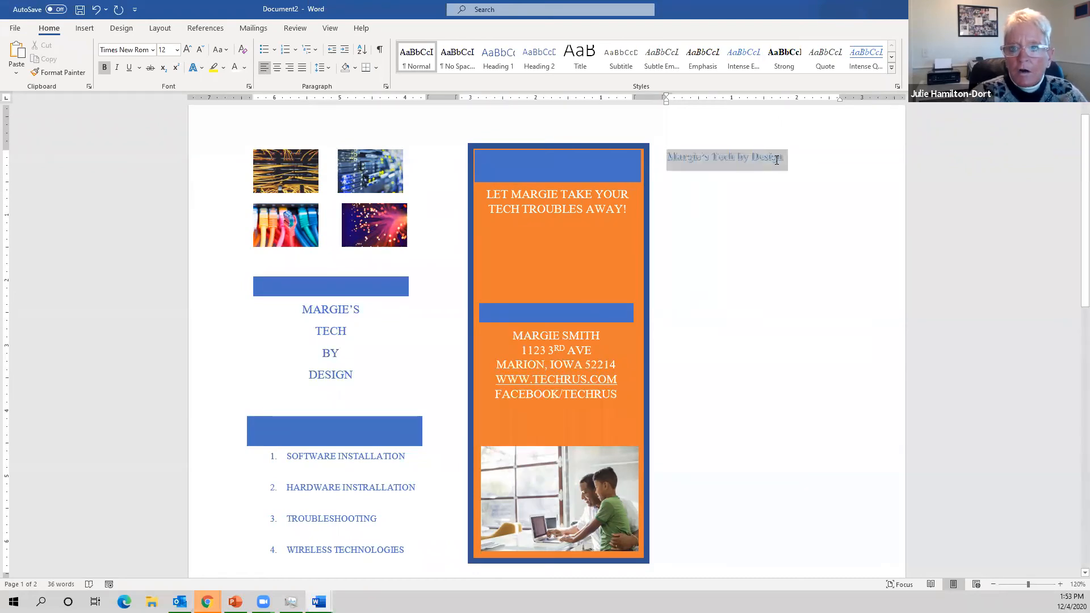
pyautogui.click(189, 51)
pyautogui.click(189, 51)
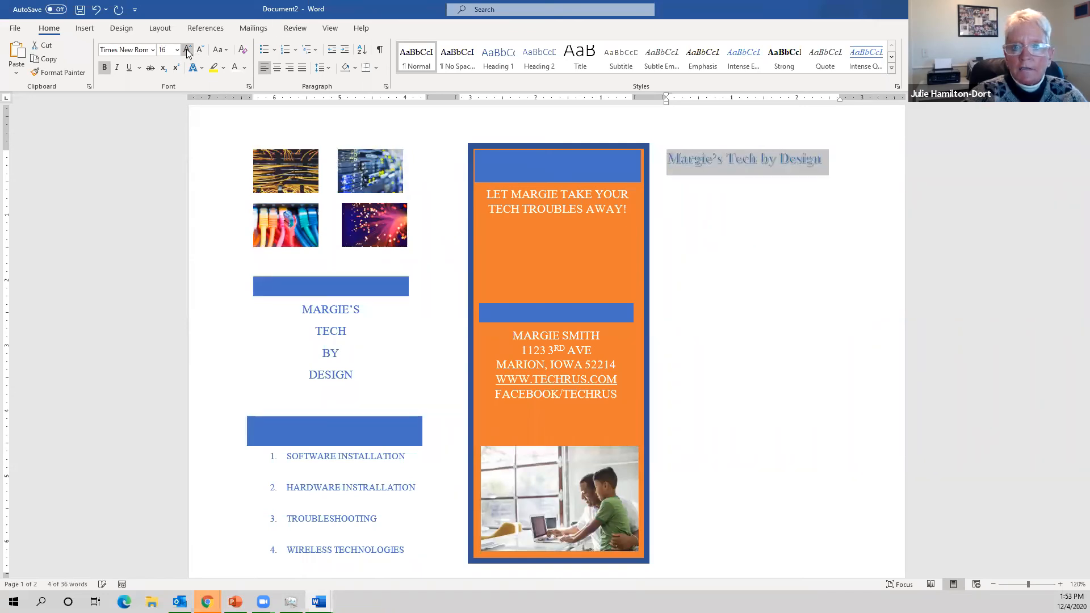
pyautogui.click(189, 51)
pyautogui.click(188, 51)
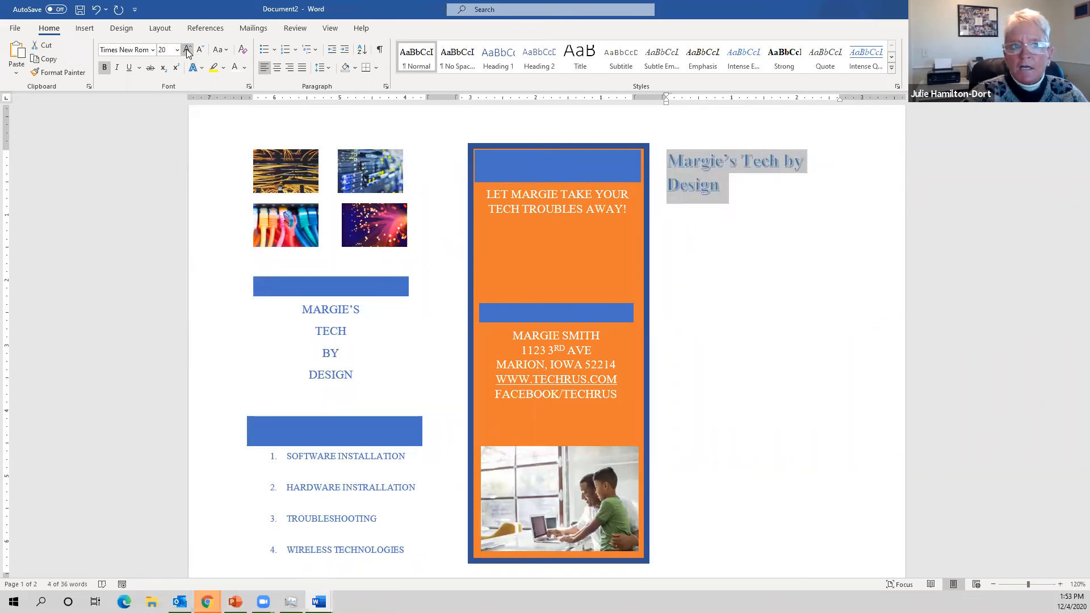
pyautogui.click(200, 49)
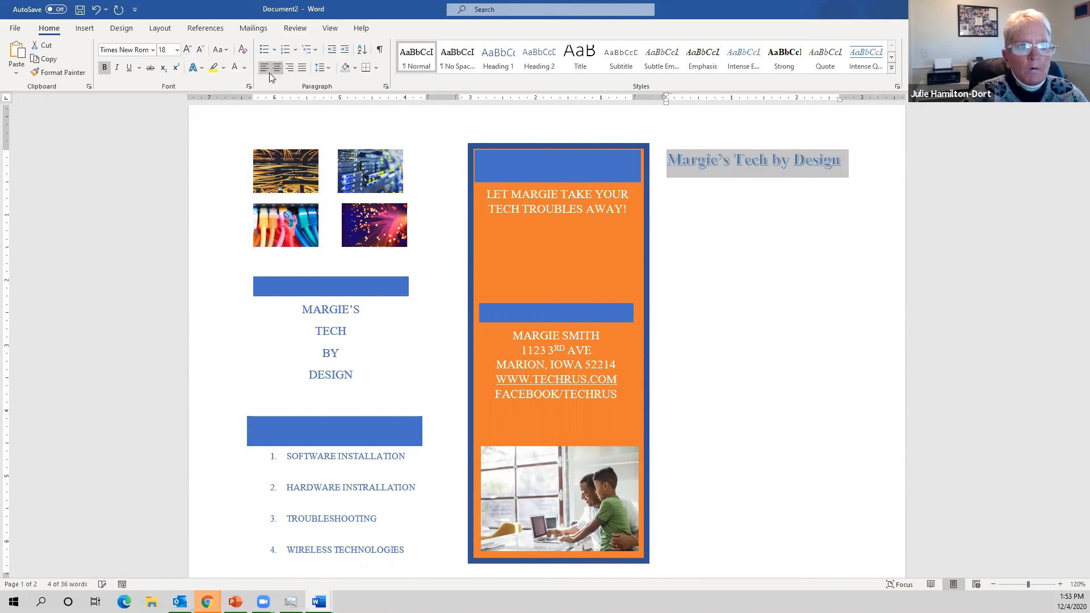
pyautogui.click(201, 68)
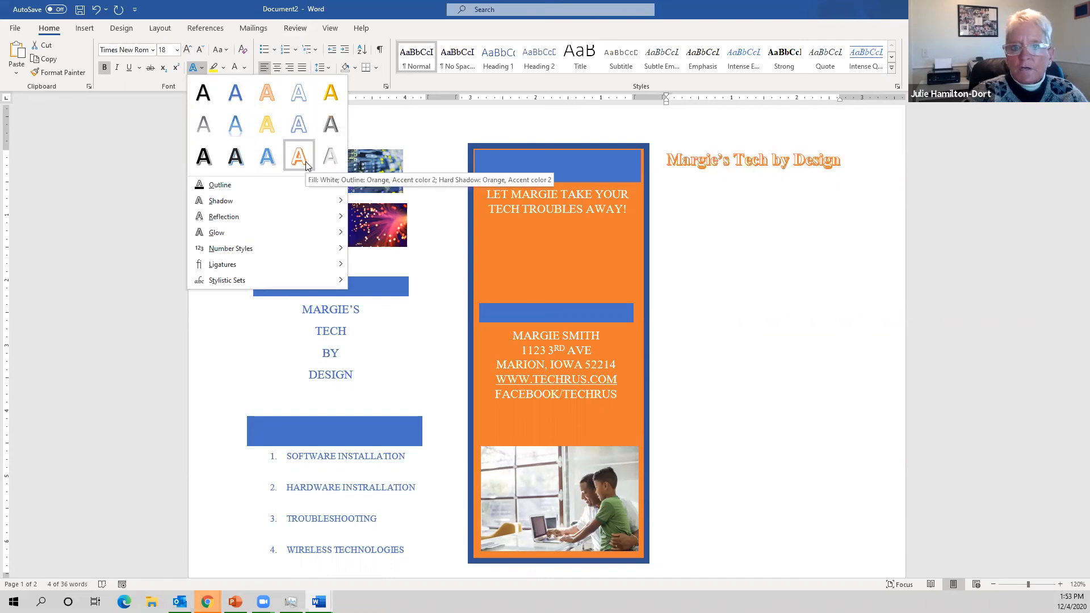
pyautogui.click(270, 93)
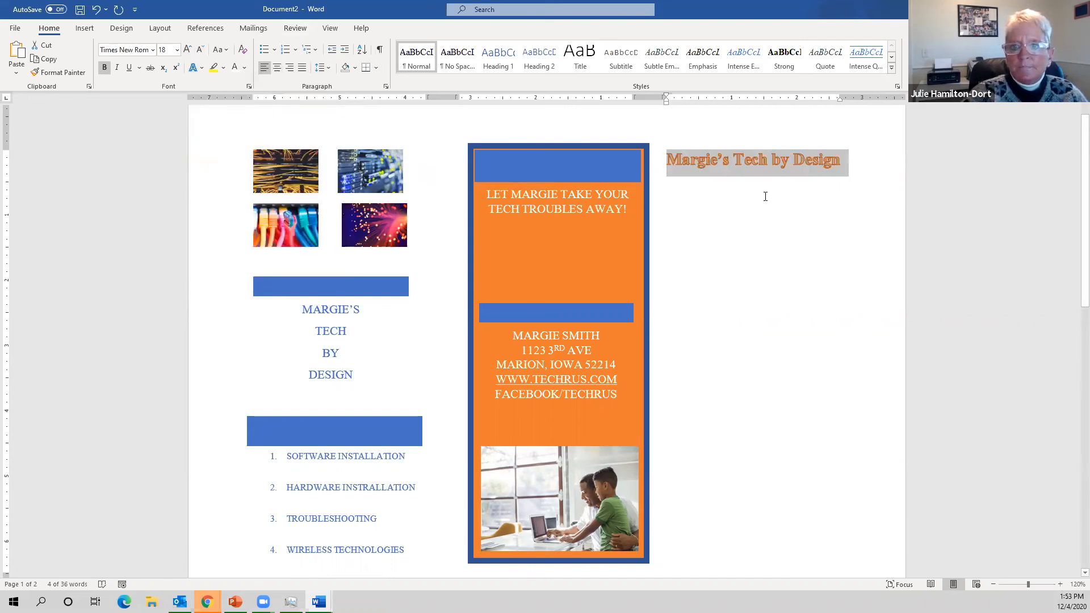
# - Place the insertion point on an empty line below the heading
pyautogui.click(765, 196)
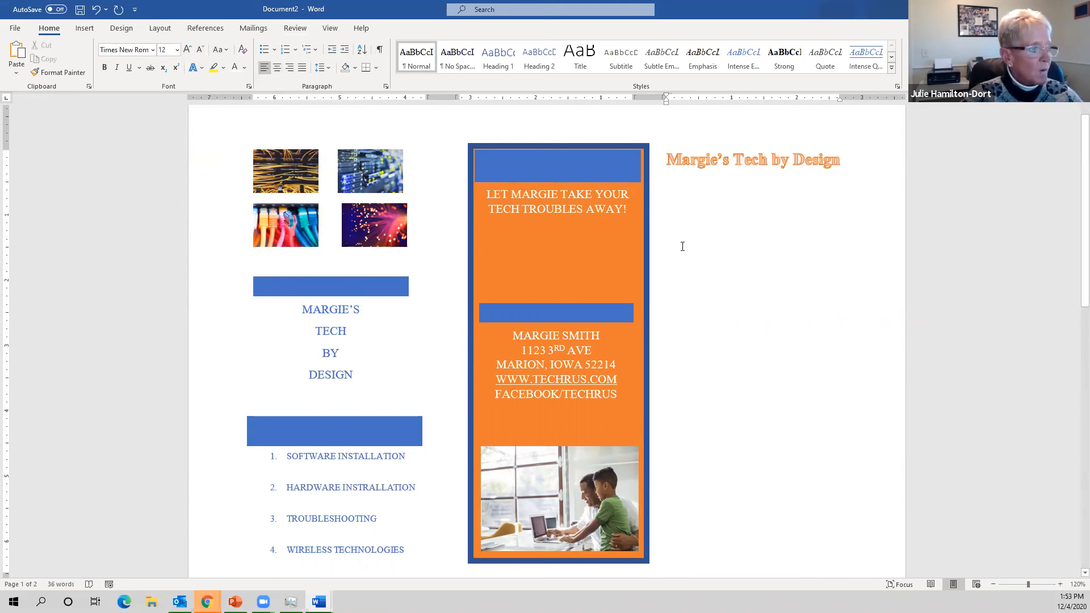
pyautogui.click(743, 159)
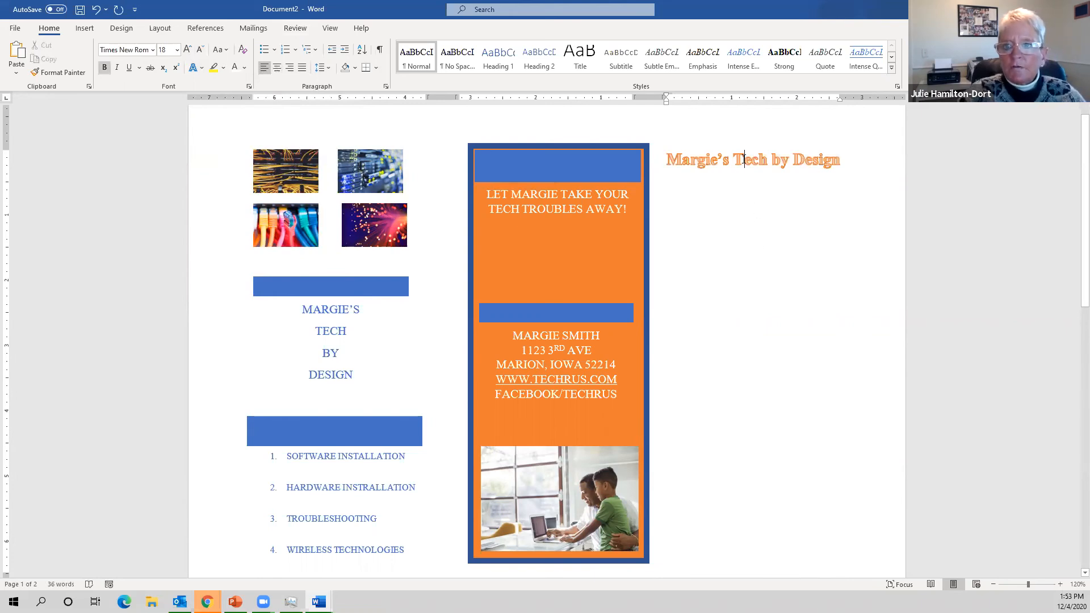
pyautogui.click(748, 264)
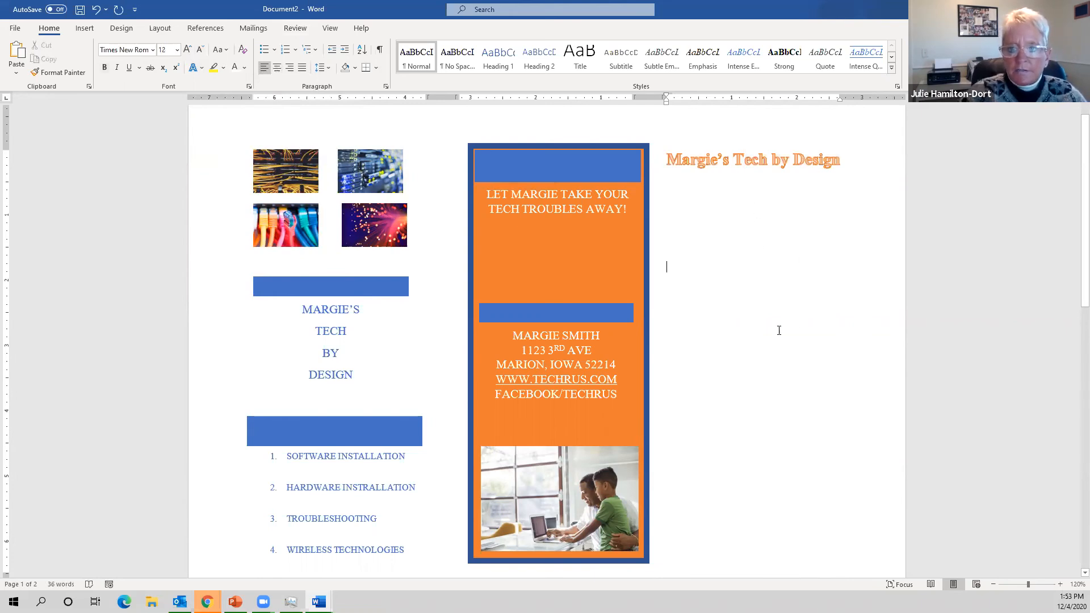
pyautogui.click(85, 30)
# - Insert the stock photo of a boy working at a laptop
pyautogui.click(142, 73)
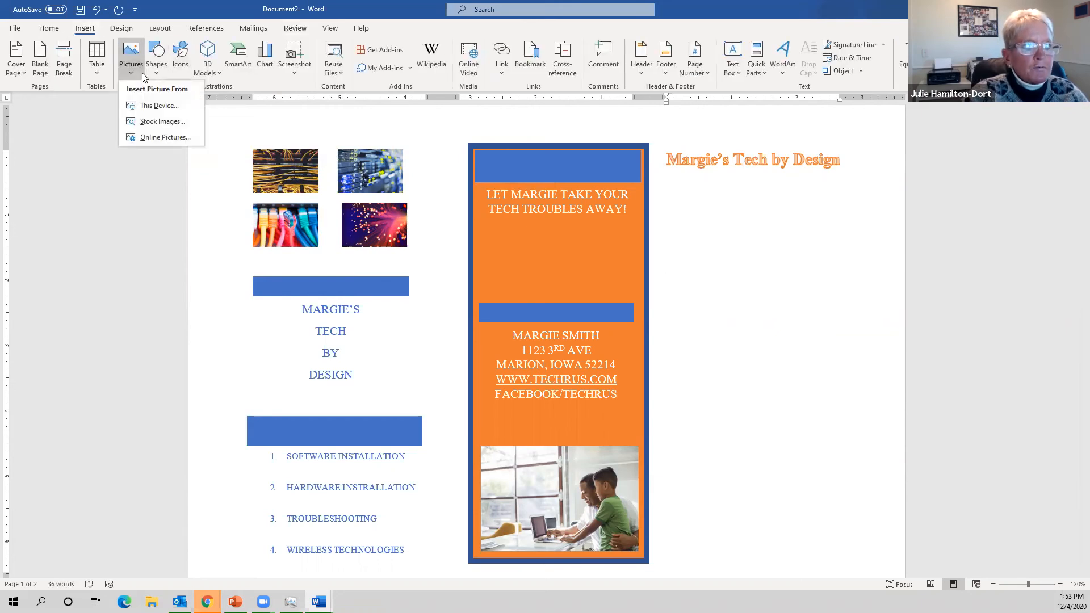
pyautogui.click(149, 123)
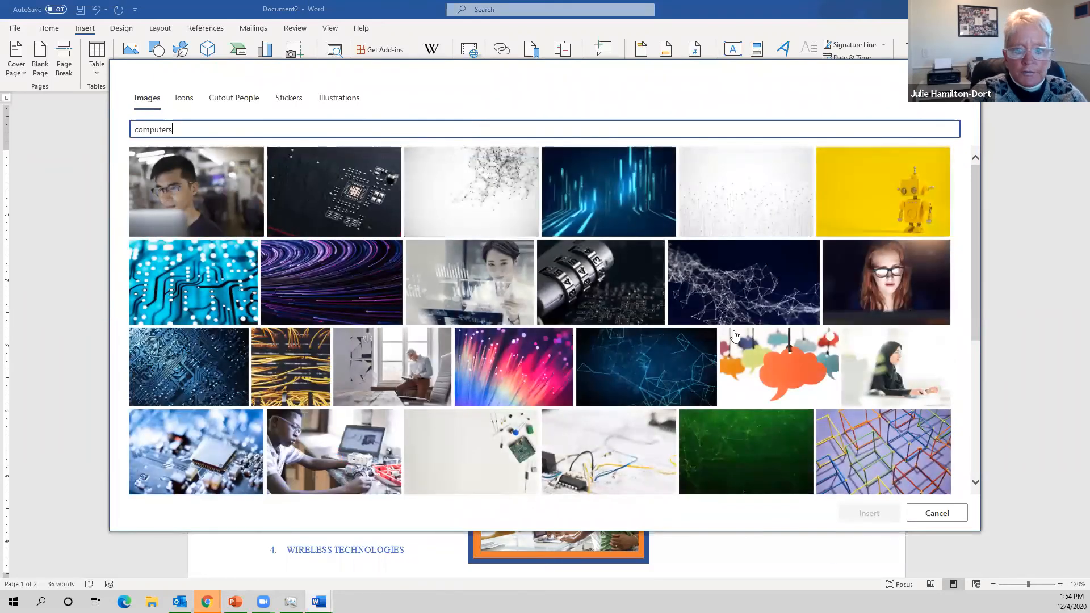
pyautogui.scroll(-3, 736, 336)
pyautogui.scroll(-2, 735, 336)
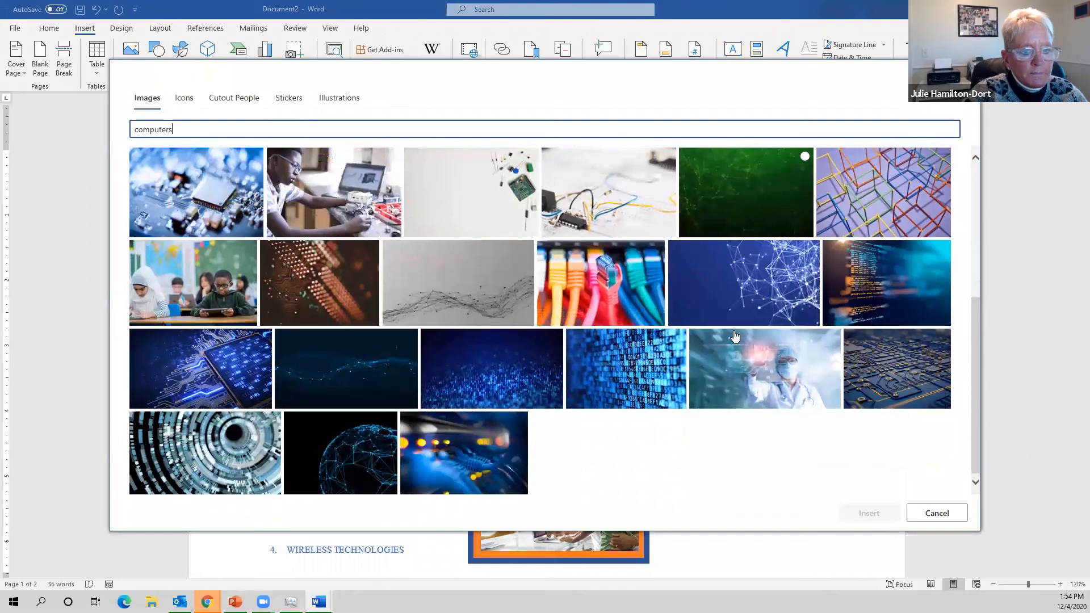
pyautogui.scroll(5, 735, 336)
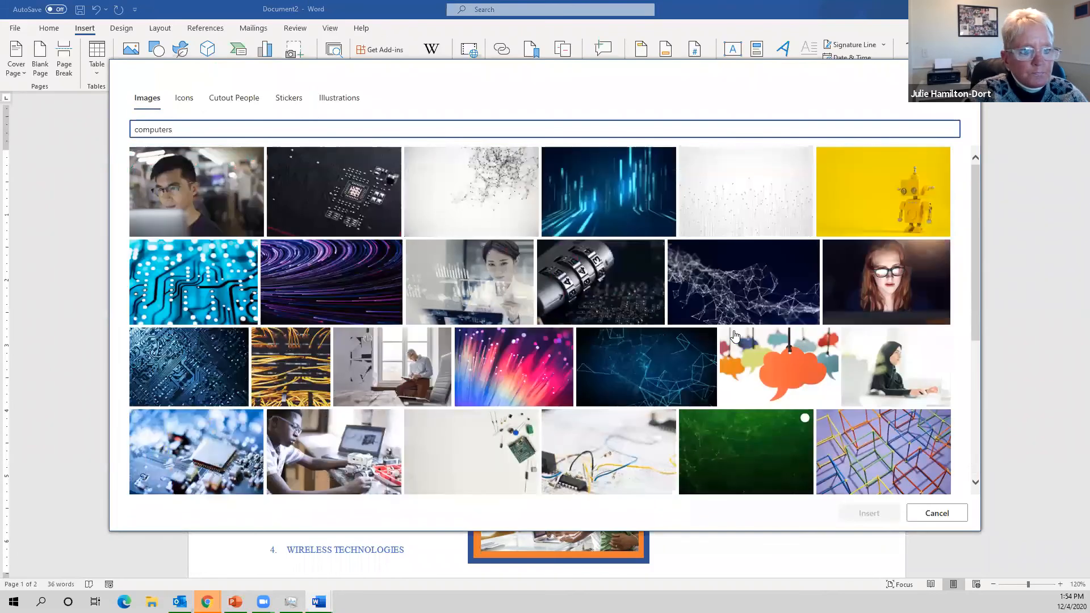
pyautogui.scroll(-1, 568, 341)
pyautogui.click(339, 416)
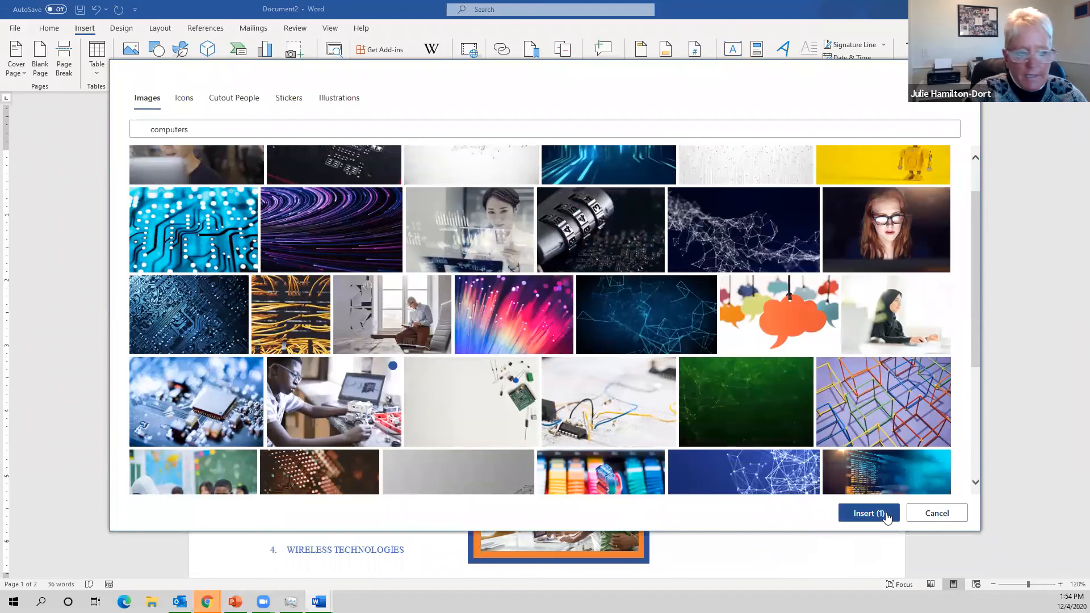
pyautogui.click(887, 518)
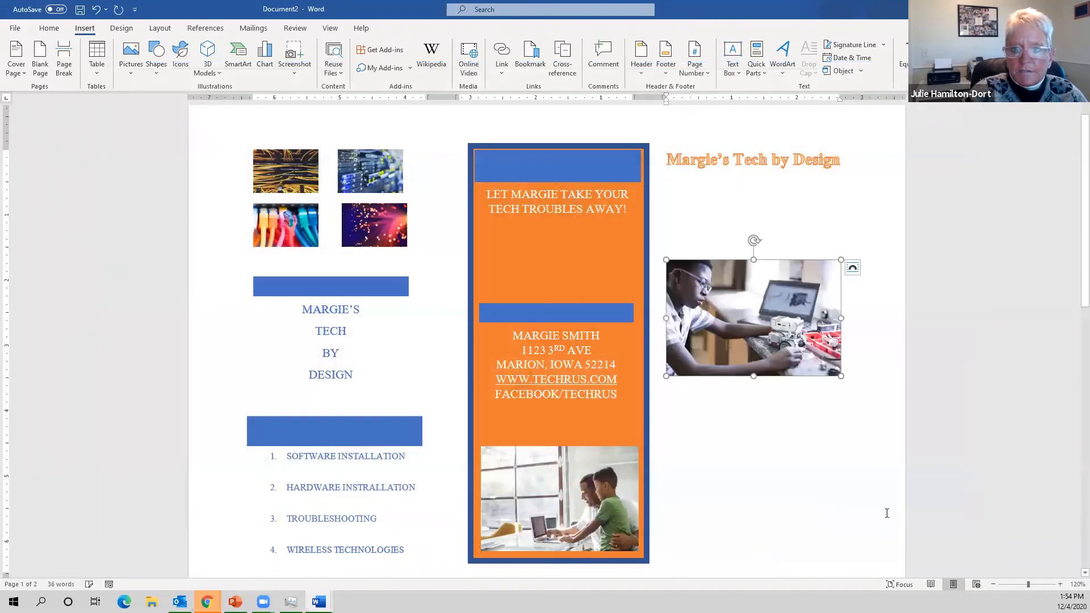
# - Set the photo's wrapping to Tight and drag it lower in the third column
pyautogui.moveTo(789, 346); pyautogui.dragTo(778, 331)
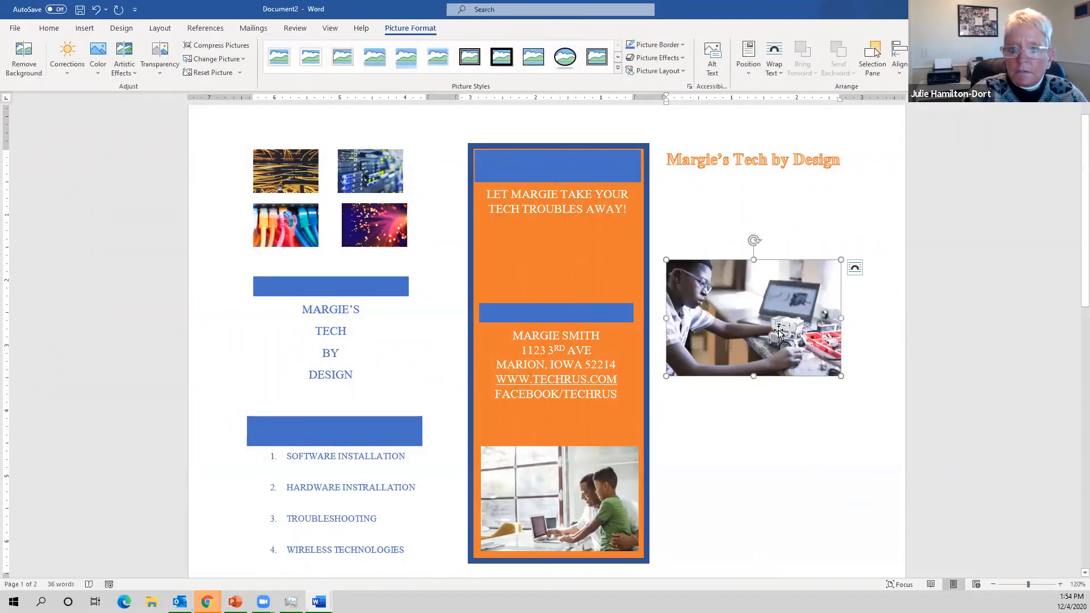
pyautogui.click(773, 63)
pyautogui.click(792, 122)
pyautogui.moveTo(764, 348); pyautogui.dragTo(800, 518)
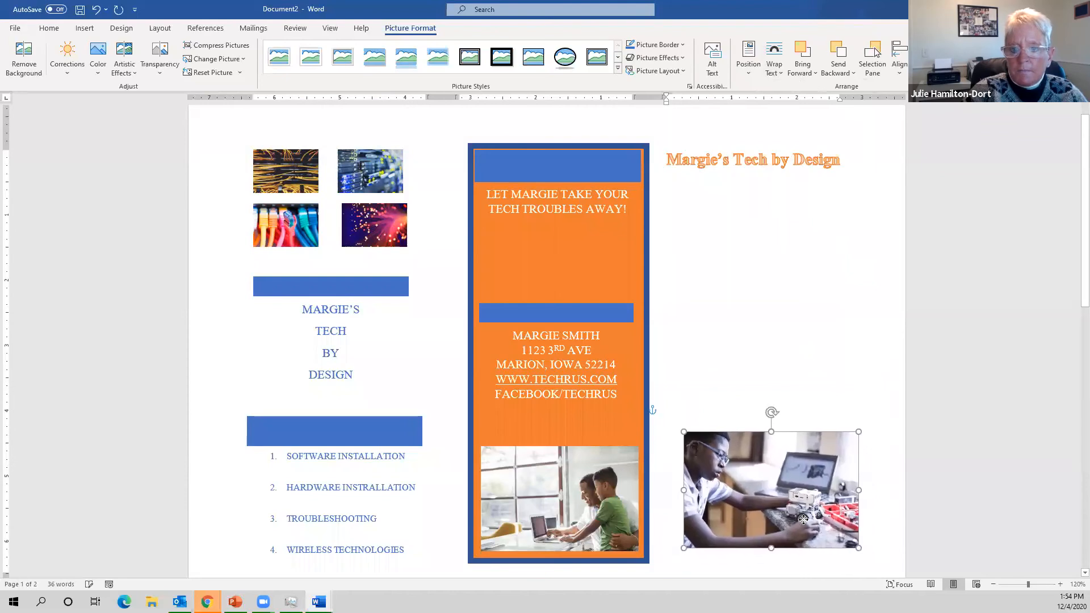
pyautogui.click(783, 400)
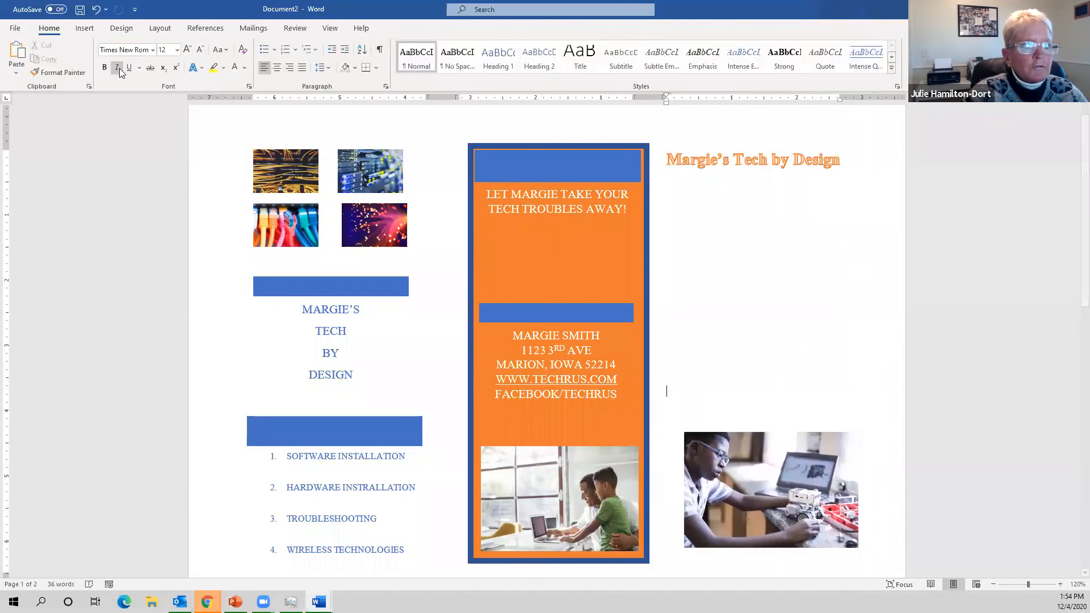
pyautogui.click(84, 28)
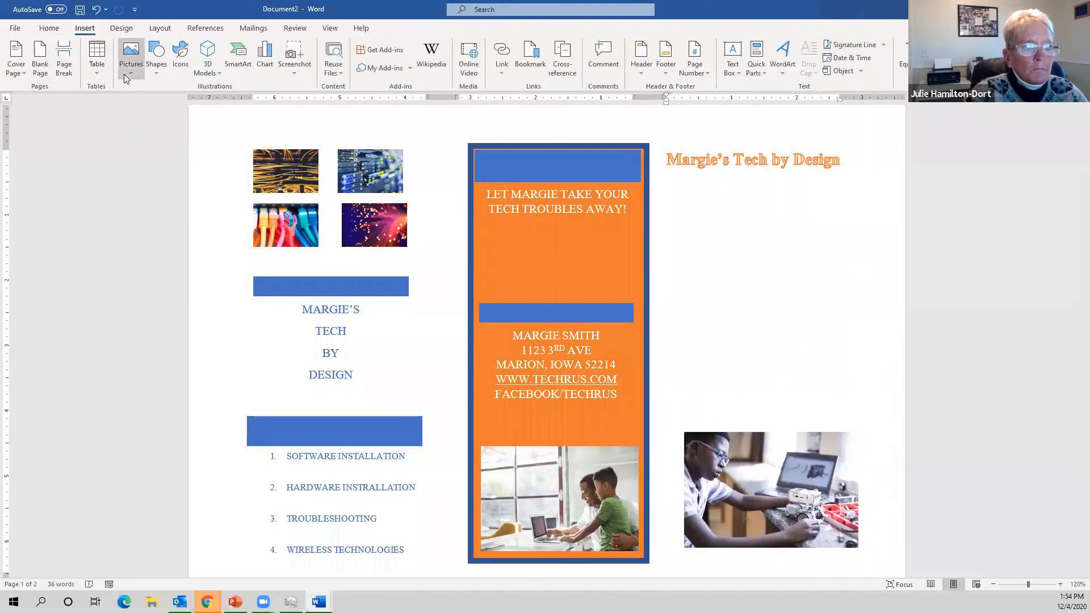
# - Search stock images for 'internet' and insert the woman-at-laptop photo
pyautogui.click(124, 74)
pyautogui.click(154, 121)
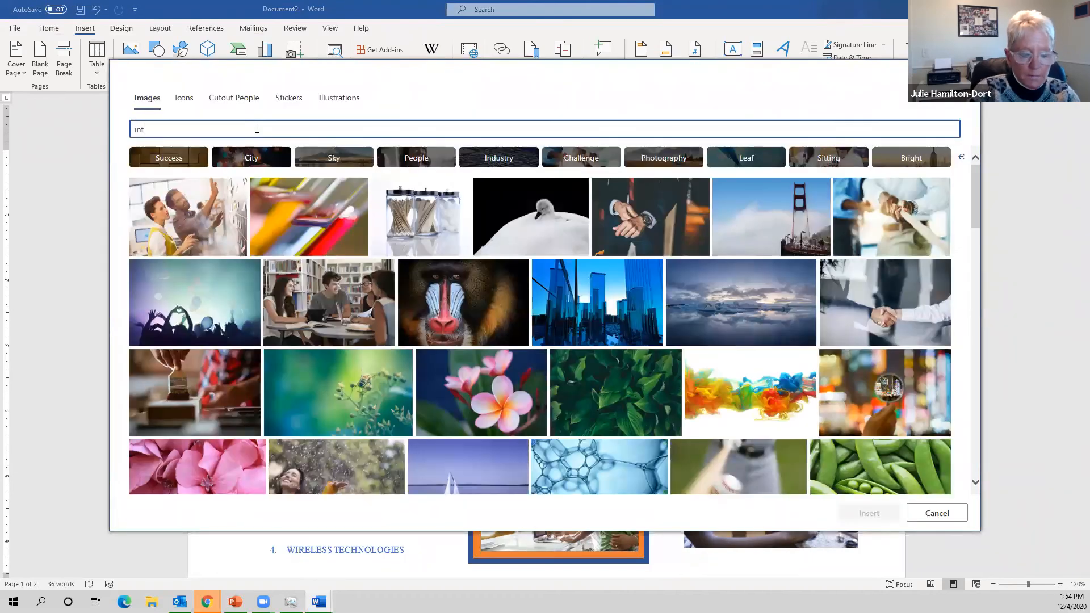
pyautogui.write('internet')
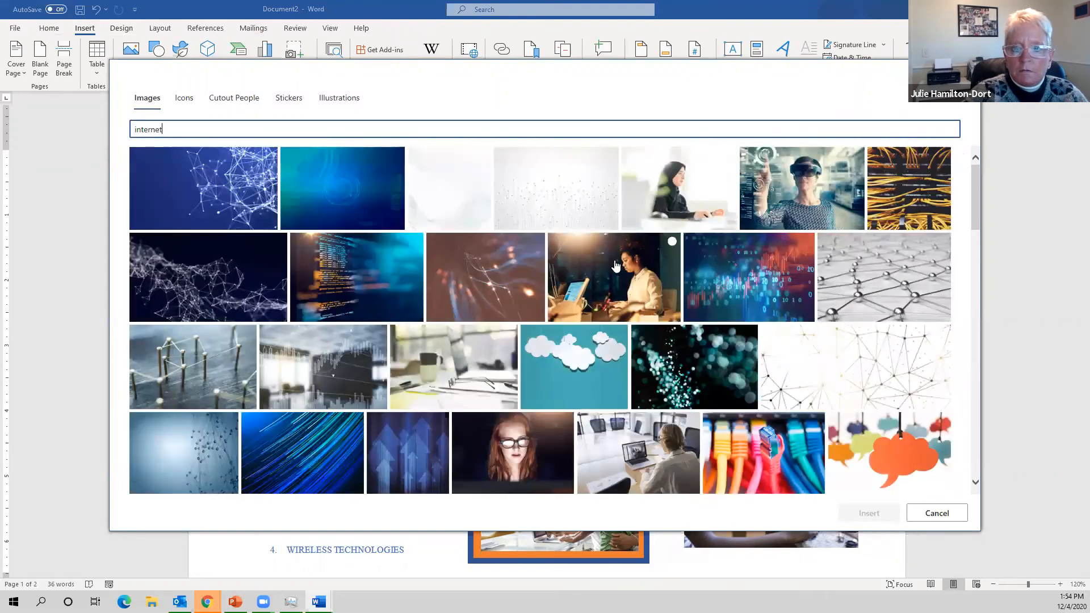
pyautogui.click(622, 269)
pyautogui.click(863, 512)
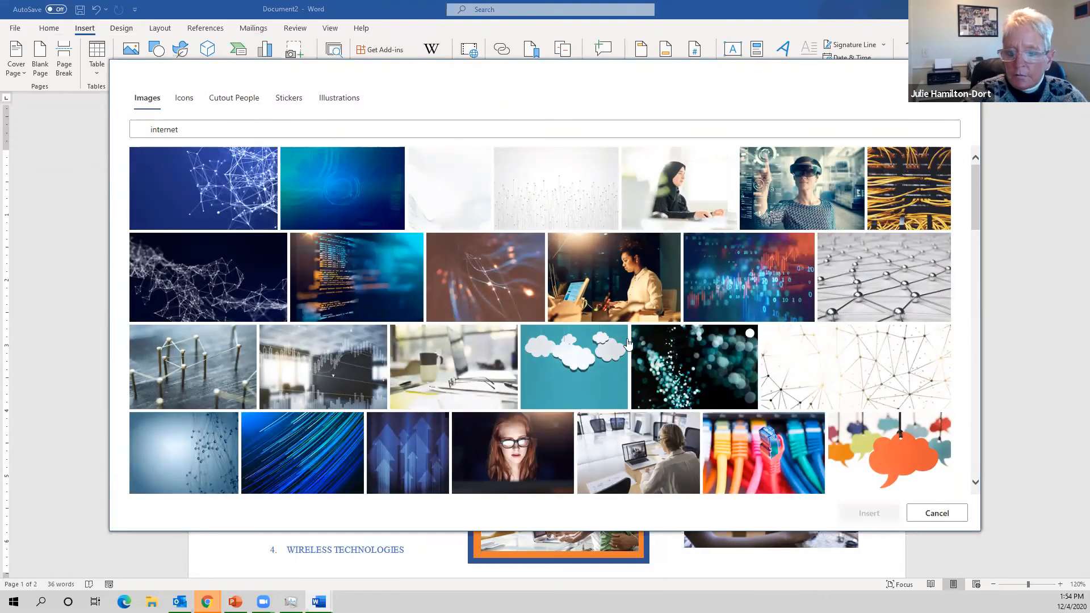
pyautogui.click(645, 268)
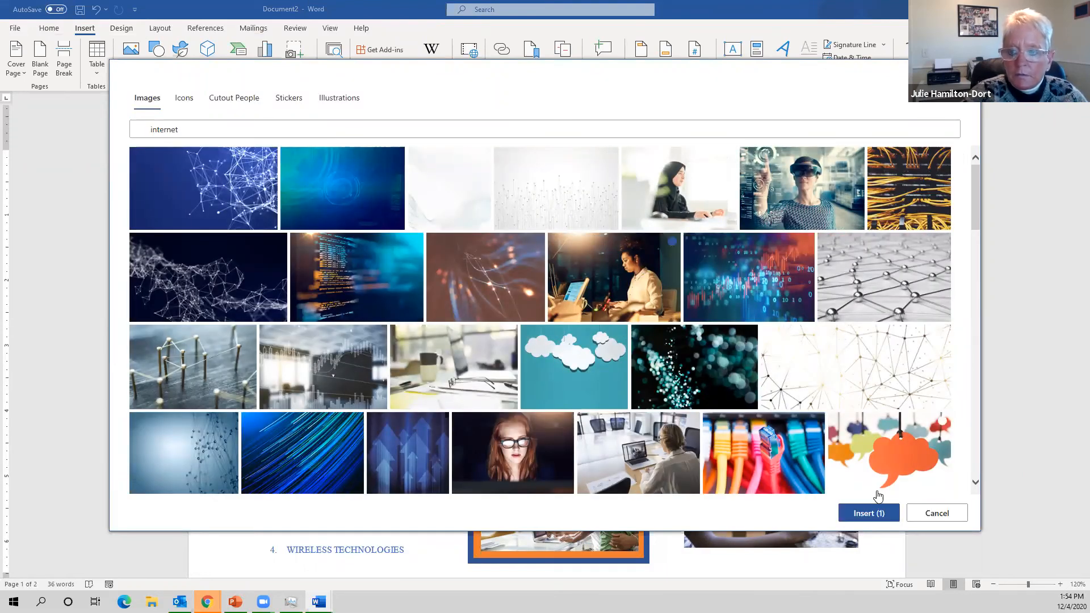
pyautogui.click(880, 514)
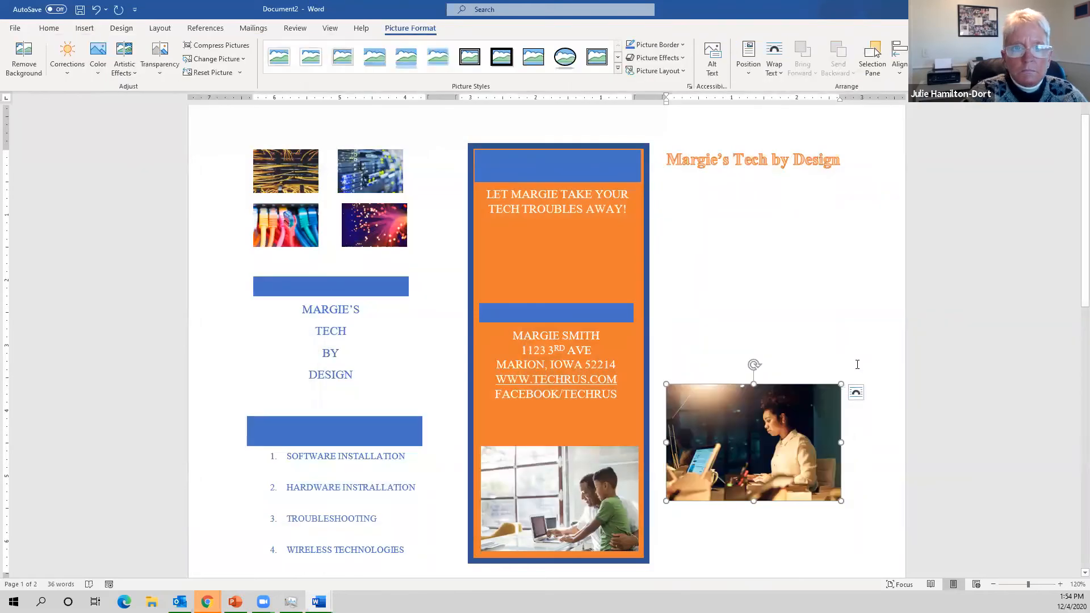
# - Nudge the woman-at-laptop photo up, then undo its insertion with Ctrl+Z
pyautogui.moveTo(748, 471); pyautogui.dragTo(756, 368)
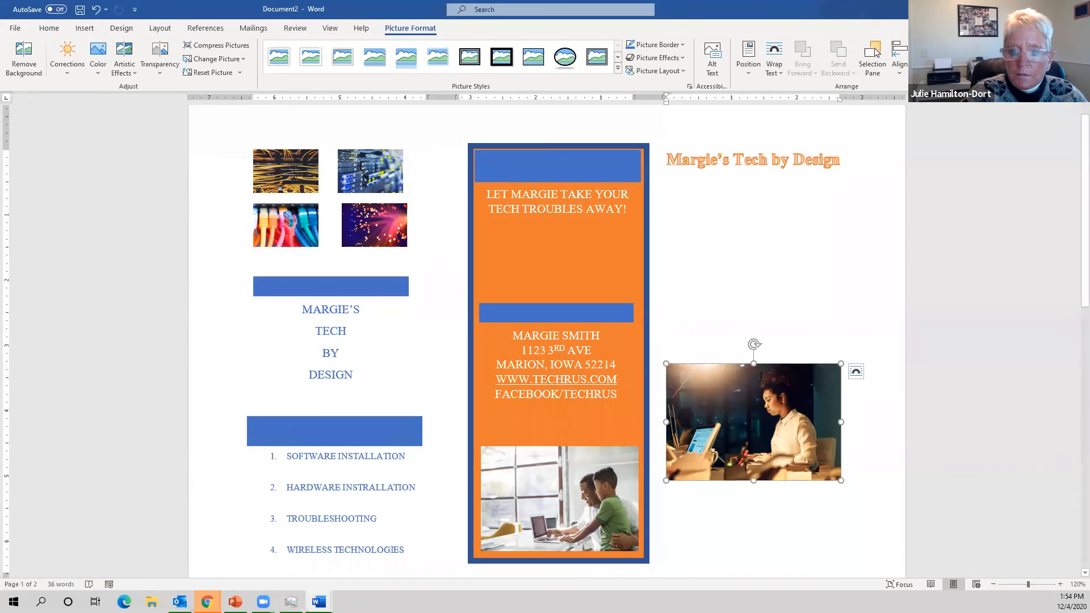
pyautogui.hotkey('ctrl', 'z')
pyautogui.hotkey('ctrl', 'z')
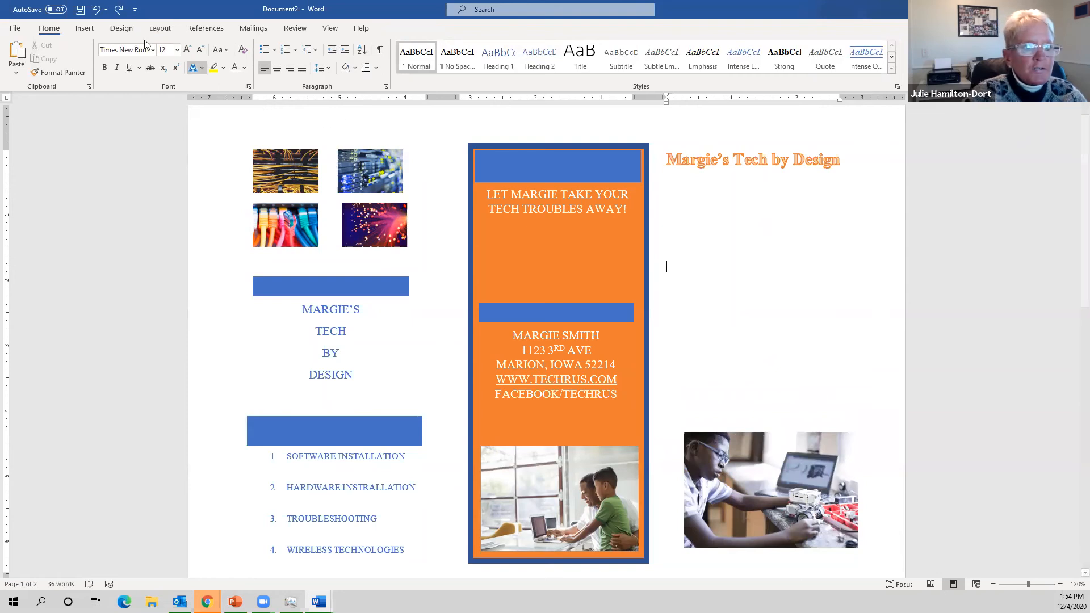
# - Insert the 'internet' stock photo of a woman at a laptop again
pyautogui.click(85, 28)
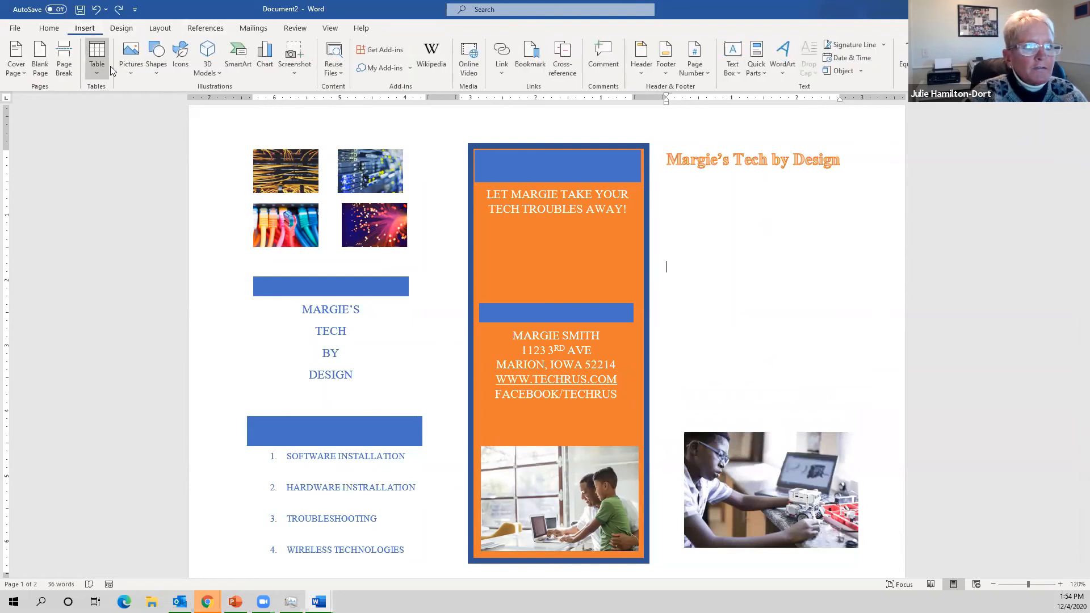
pyautogui.click(130, 57)
pyautogui.click(151, 134)
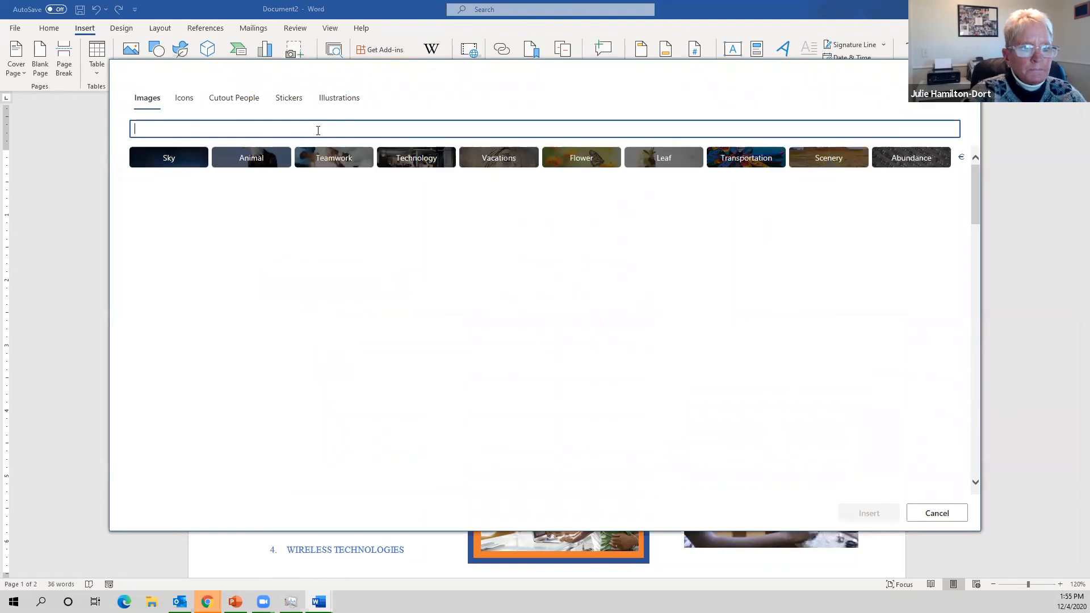
pyautogui.write('inter')
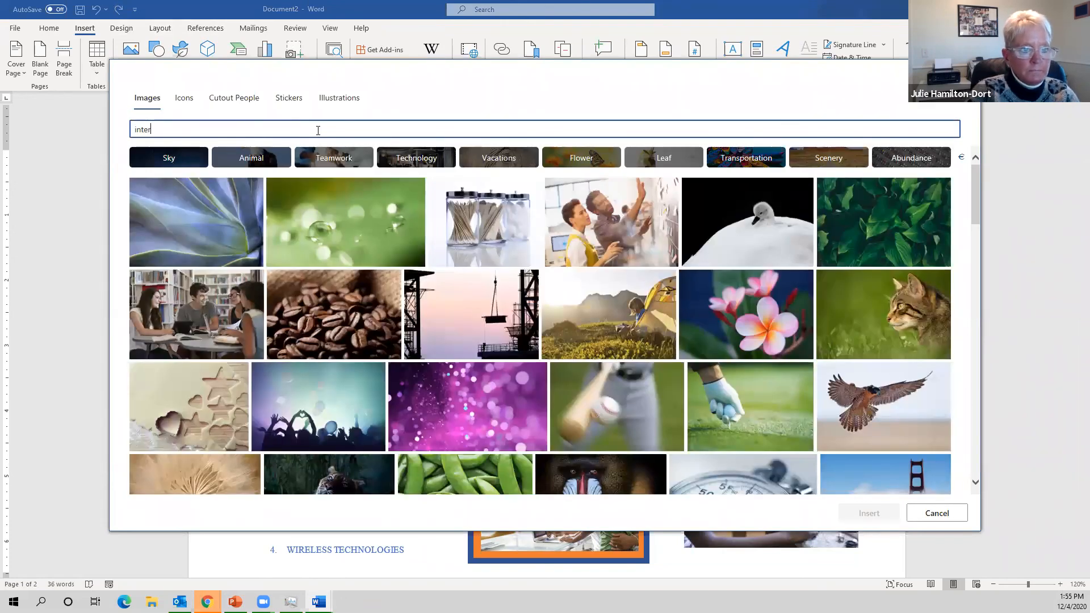
pyautogui.write('net')
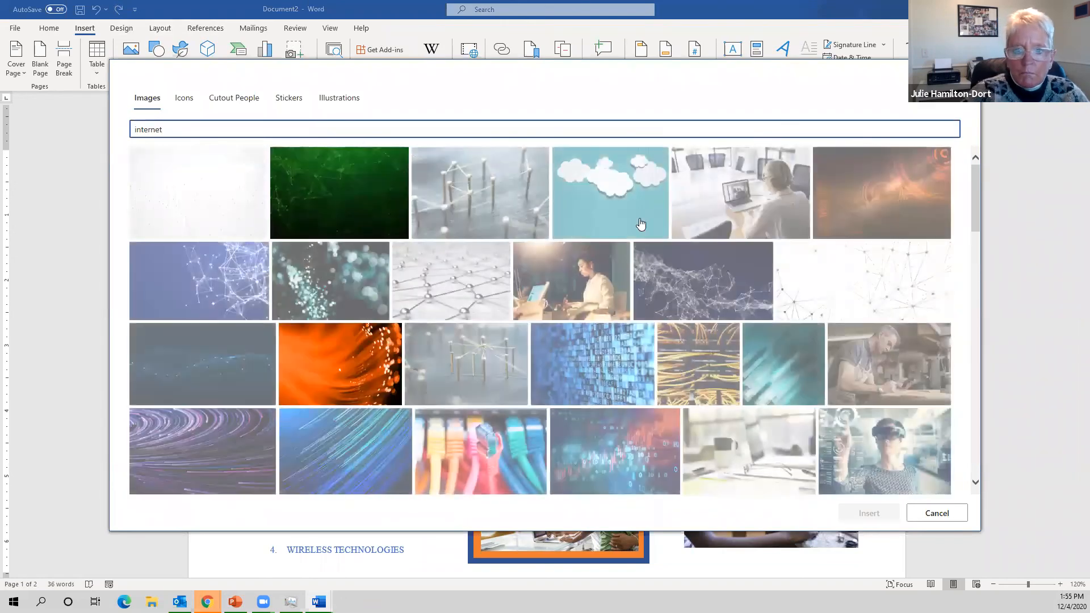
pyautogui.click(613, 269)
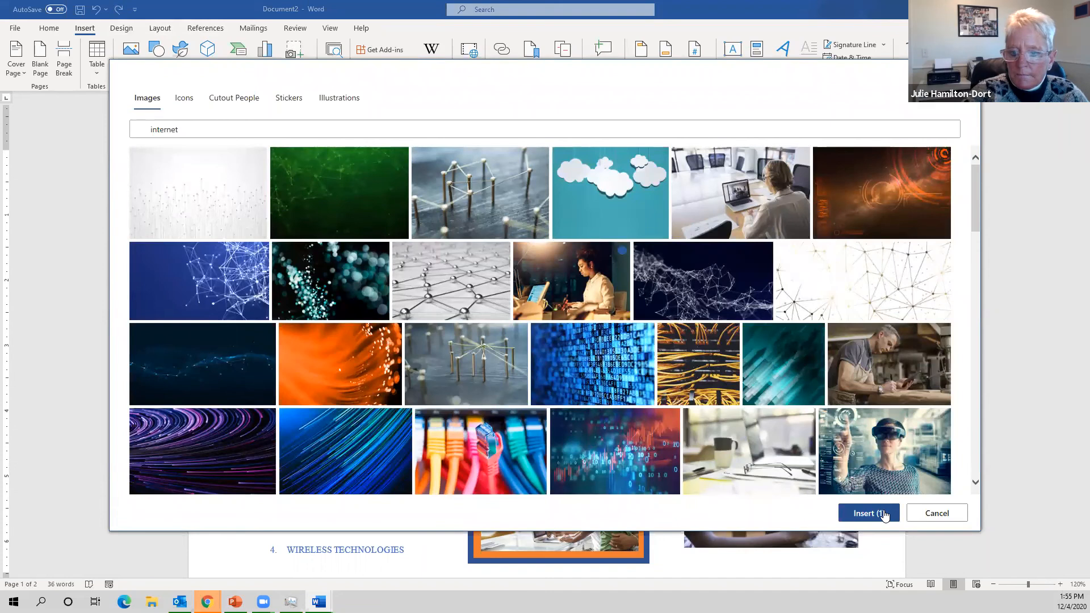
pyautogui.click(884, 514)
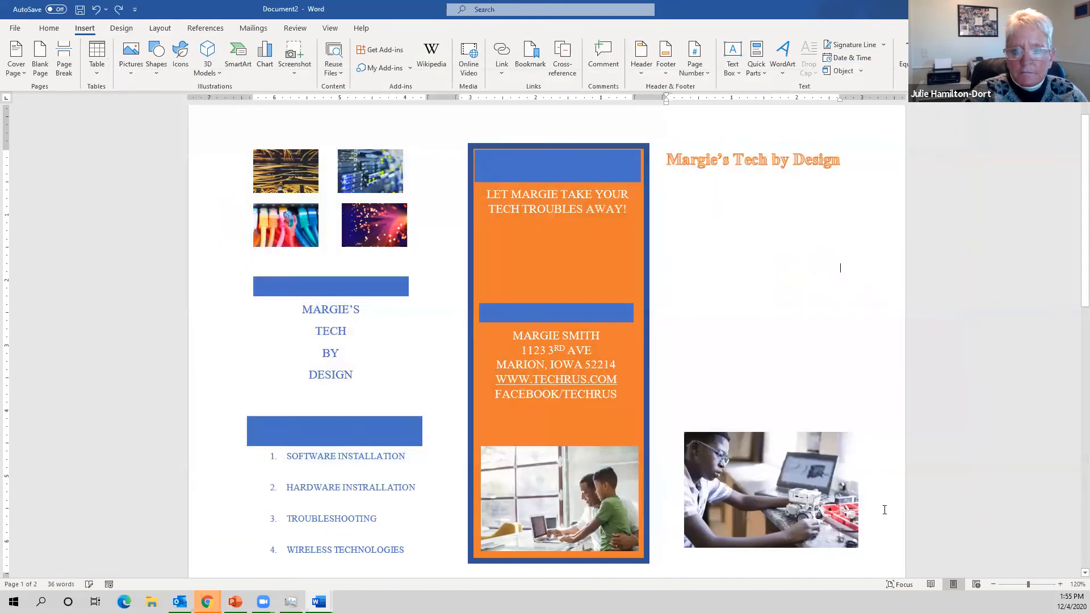
# - Drag the woman photo lower in the third panel
pyautogui.moveTo(773, 331); pyautogui.dragTo(801, 448)
pyautogui.scroll(-6, 800, 448)
pyautogui.scroll(7, 800, 448)
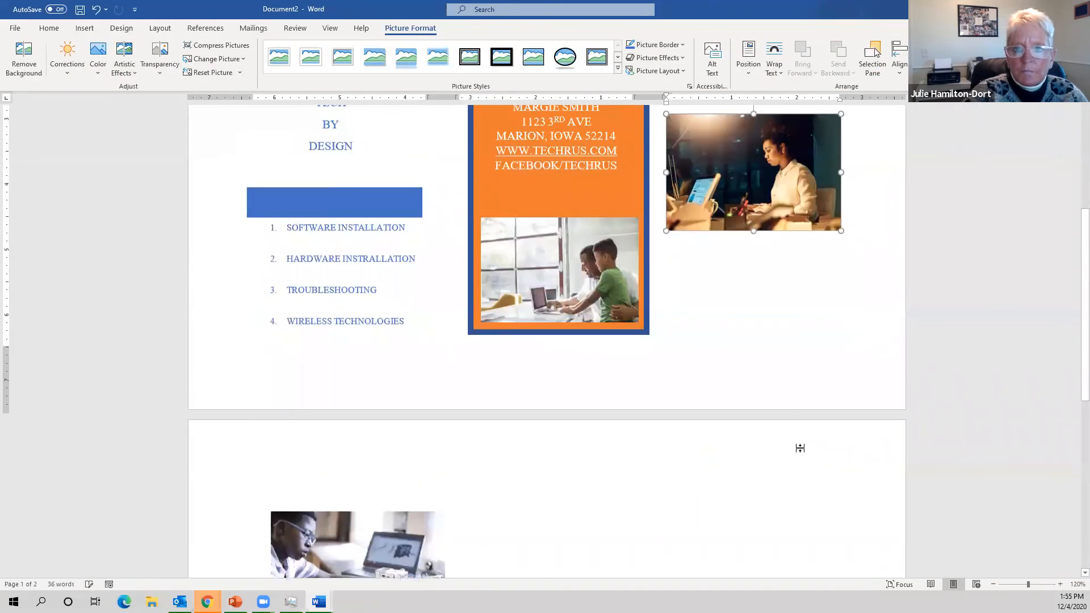
pyautogui.scroll(1, 789, 326)
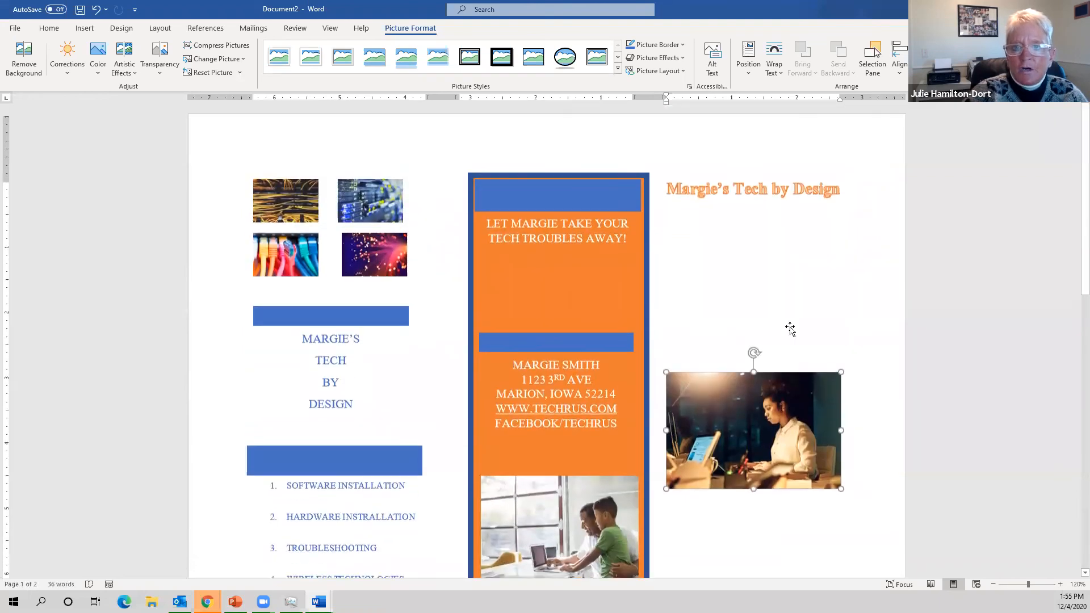
pyautogui.scroll(-6, 790, 330)
pyautogui.scroll(6, 788, 326)
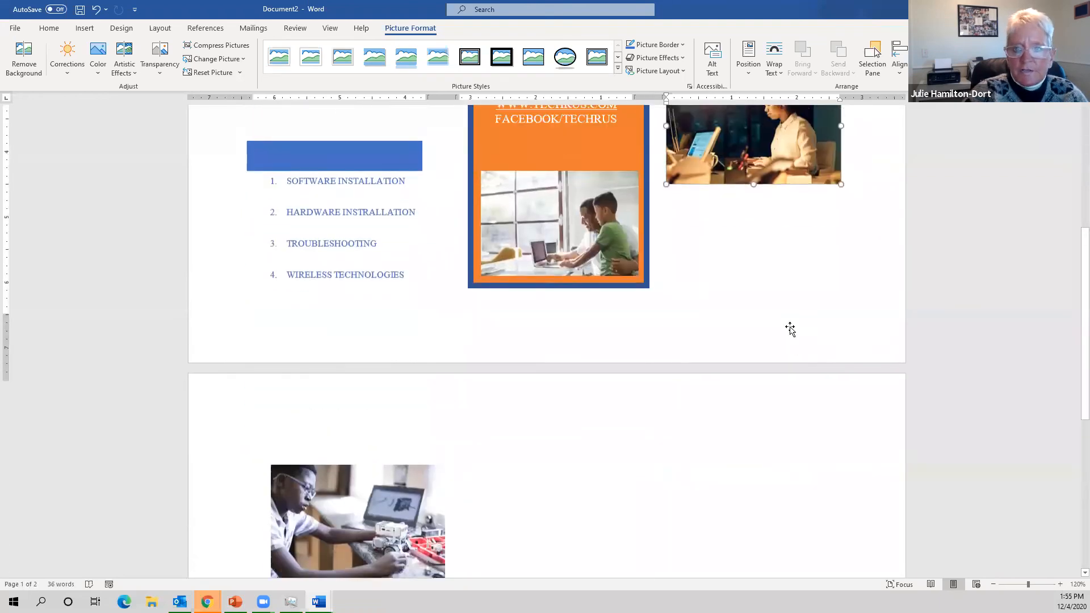
# - Change the woman photo's text wrapping and drag it just below the title
pyautogui.click(782, 71)
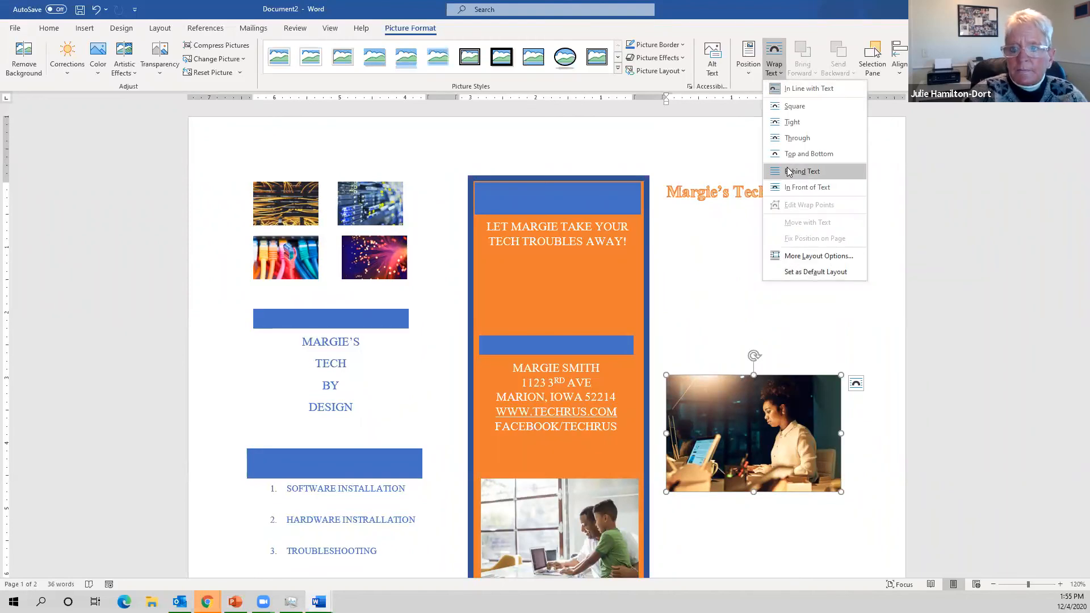
pyautogui.click(792, 122)
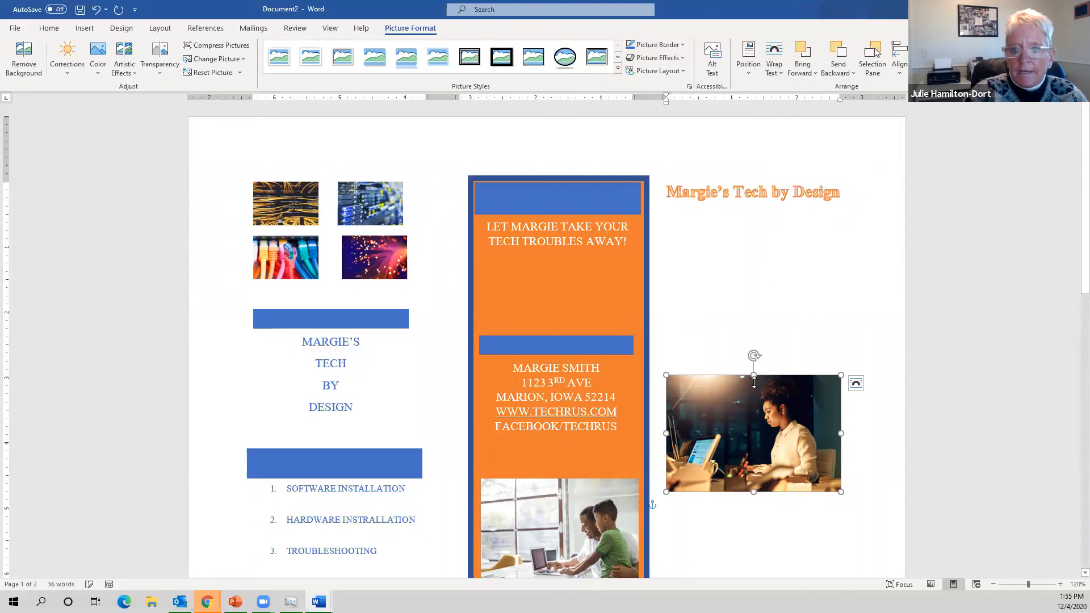
pyautogui.moveTo(774, 445); pyautogui.dragTo(775, 332)
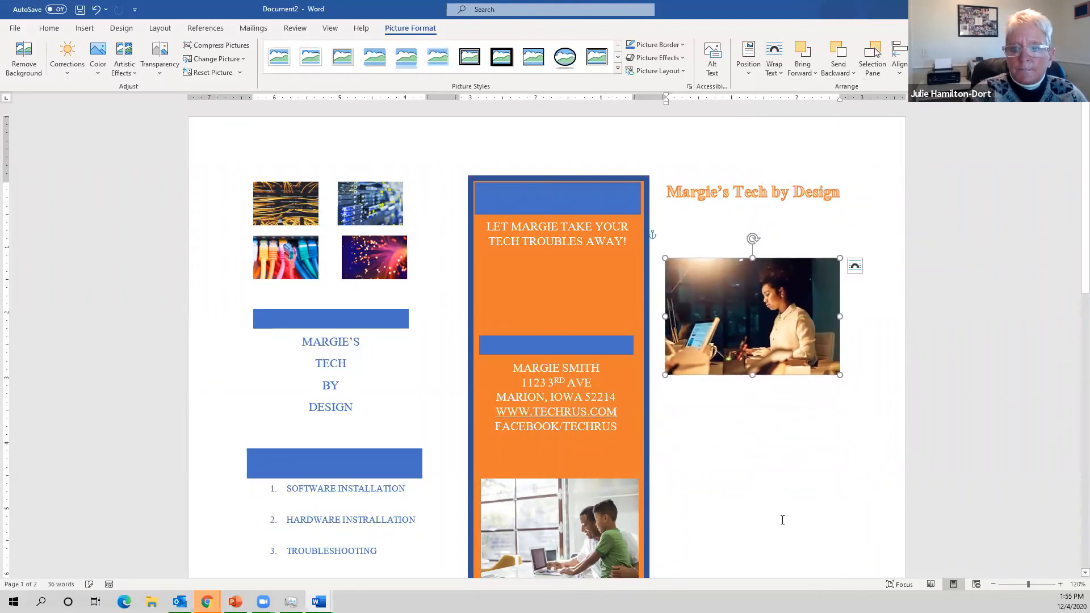
# - Bring the robotics photo from page 2 up beneath the woman photo
pyautogui.scroll(-1, 776, 493)
pyautogui.scroll(-5, 418, 551)
pyautogui.click(347, 554)
pyautogui.moveTo(541, 484); pyautogui.dragTo(737, 191)
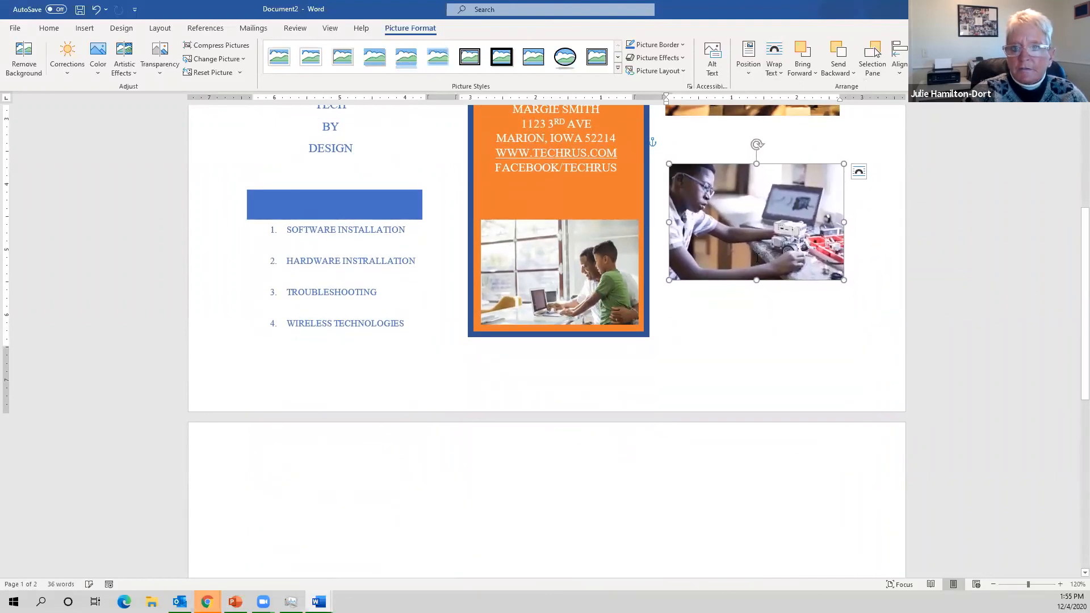
pyautogui.click(757, 327)
pyautogui.scroll(2, 870, 414)
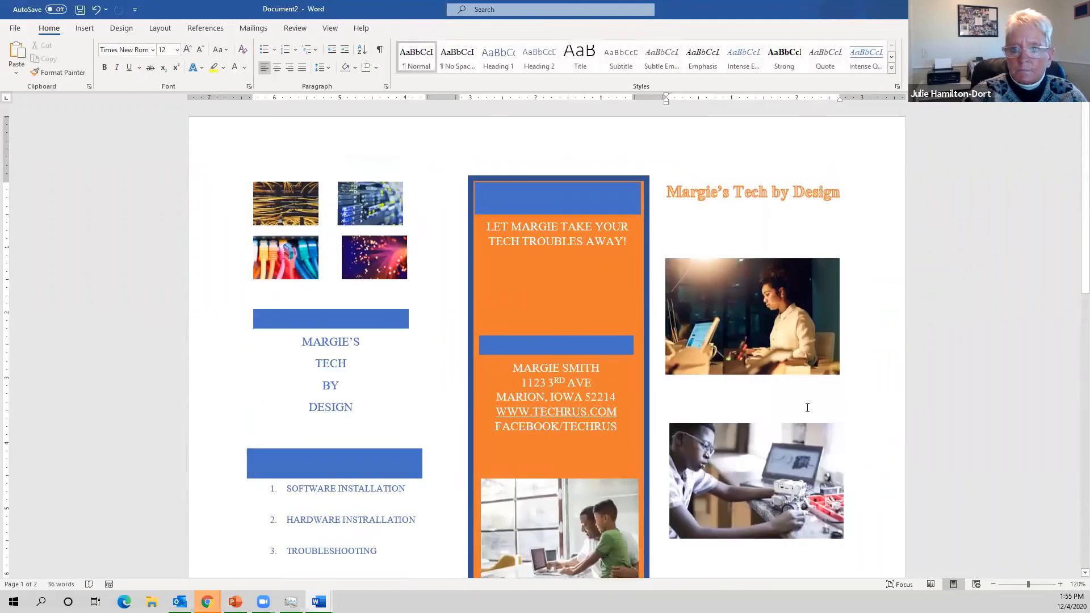
pyautogui.scroll(-1, 801, 412)
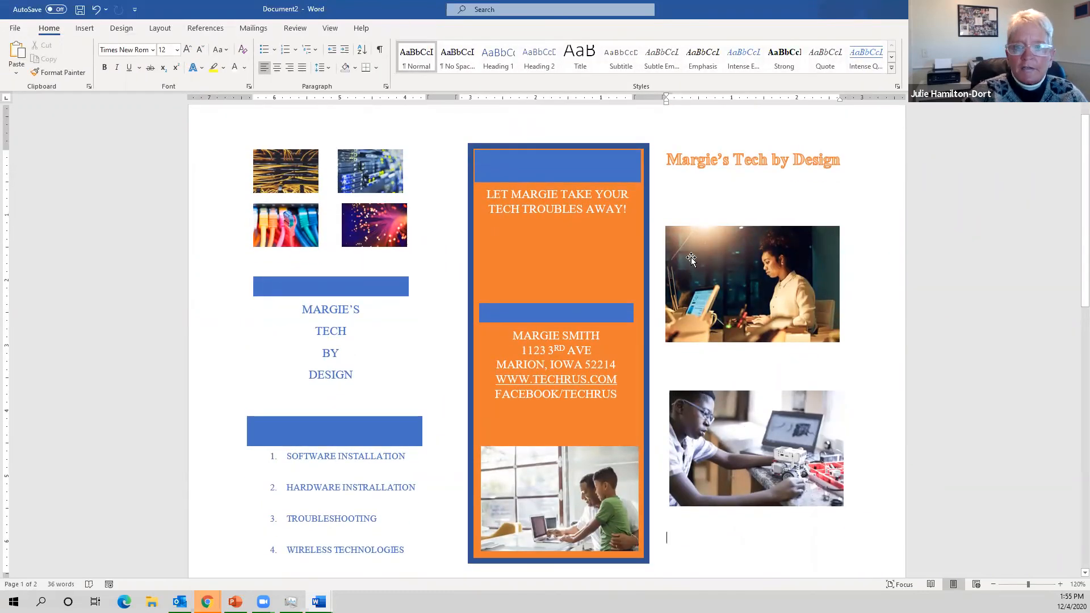
# - Add a simple text box reading 'Robotics' and shrink it to fit the word
pyautogui.click(85, 28)
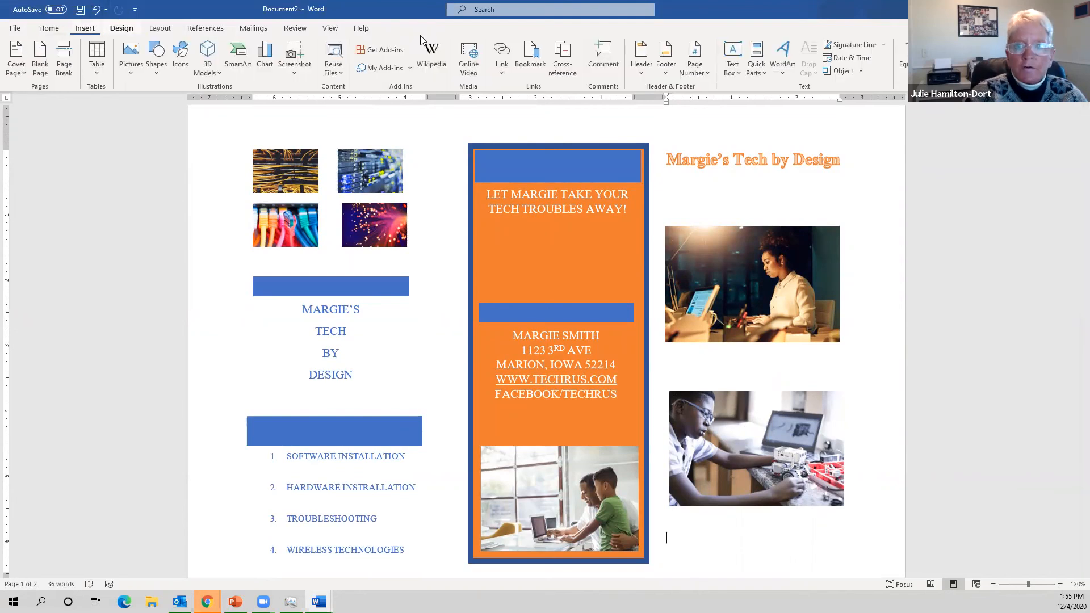
pyautogui.click(735, 73)
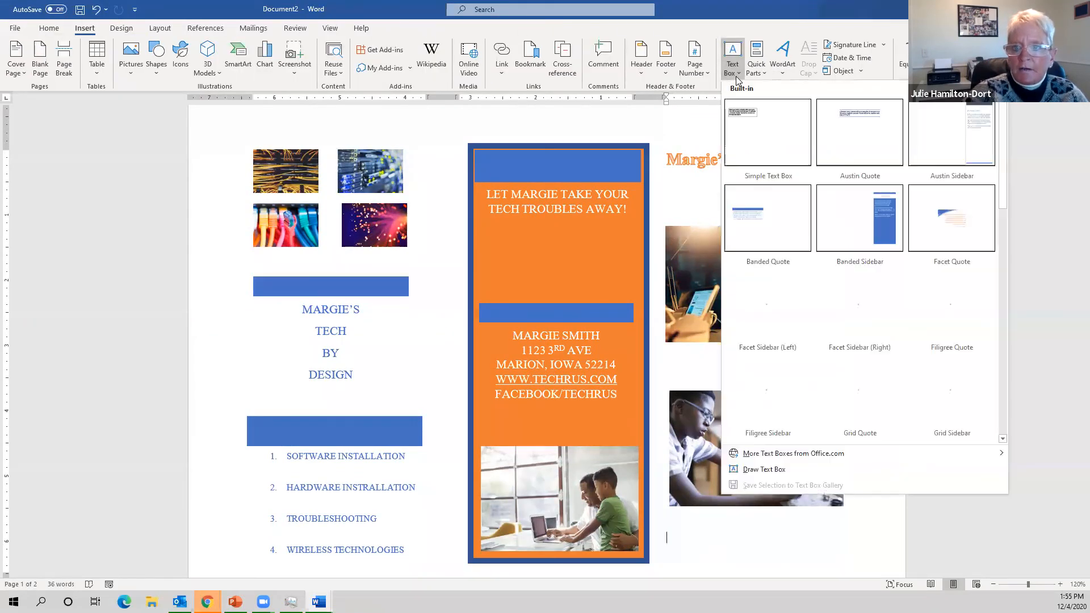
pyautogui.click(763, 147)
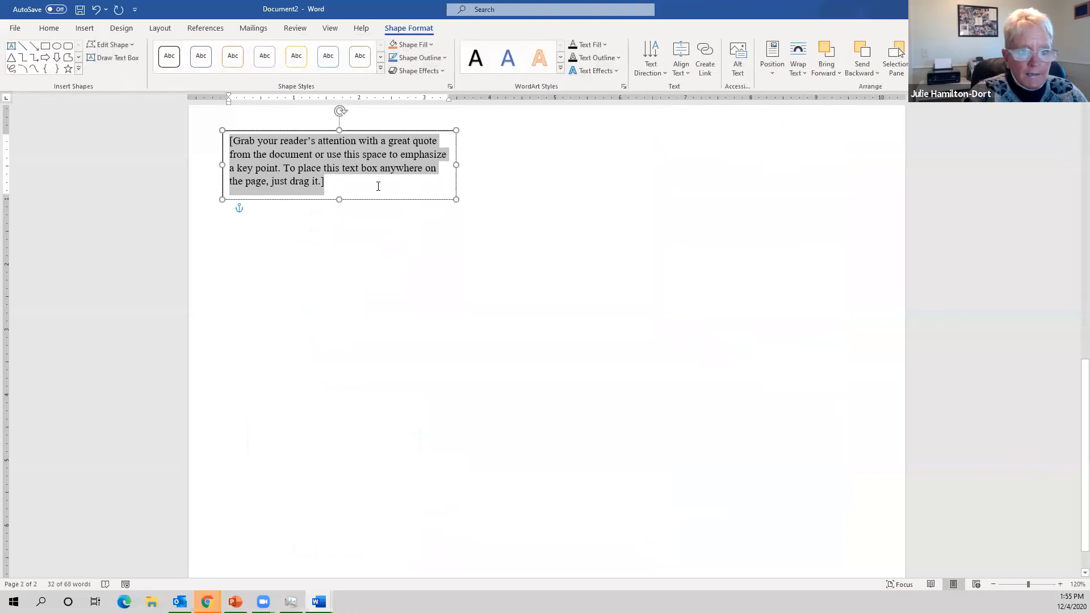
pyautogui.scroll(5, 431, 222)
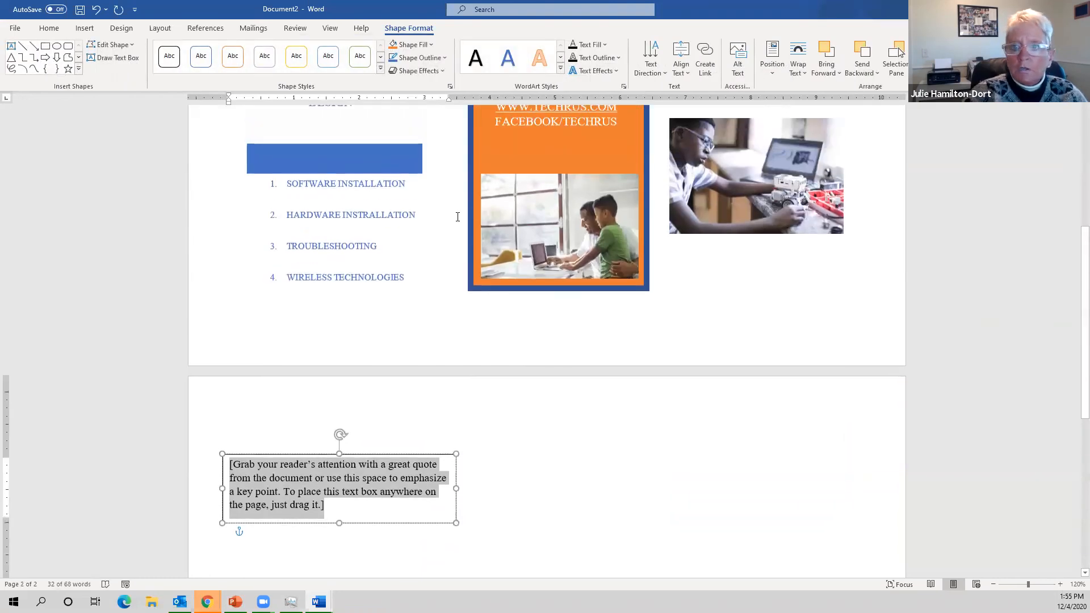
pyautogui.scroll(-1, 454, 219)
pyautogui.scroll(3, 449, 227)
pyautogui.scroll(-4, 432, 238)
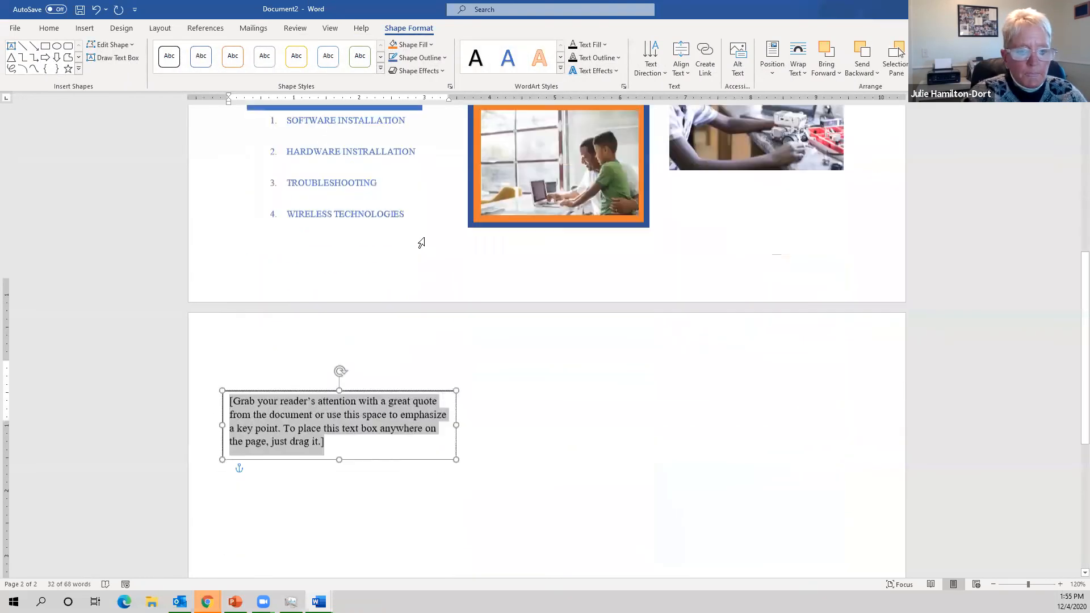
pyautogui.write('Robotics')
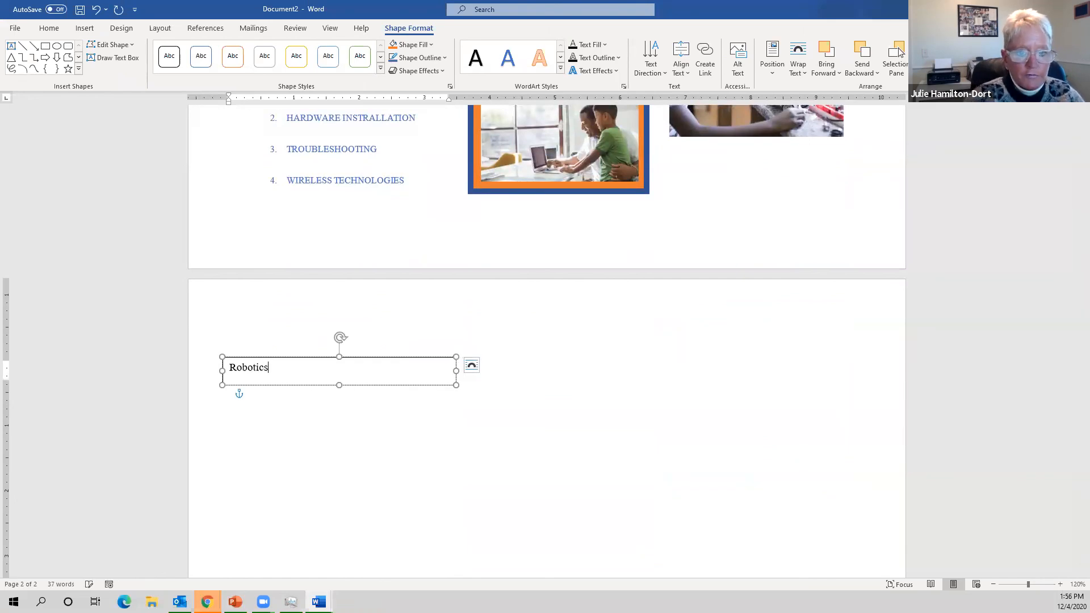
pyautogui.moveTo(454, 384); pyautogui.dragTo(282, 379)
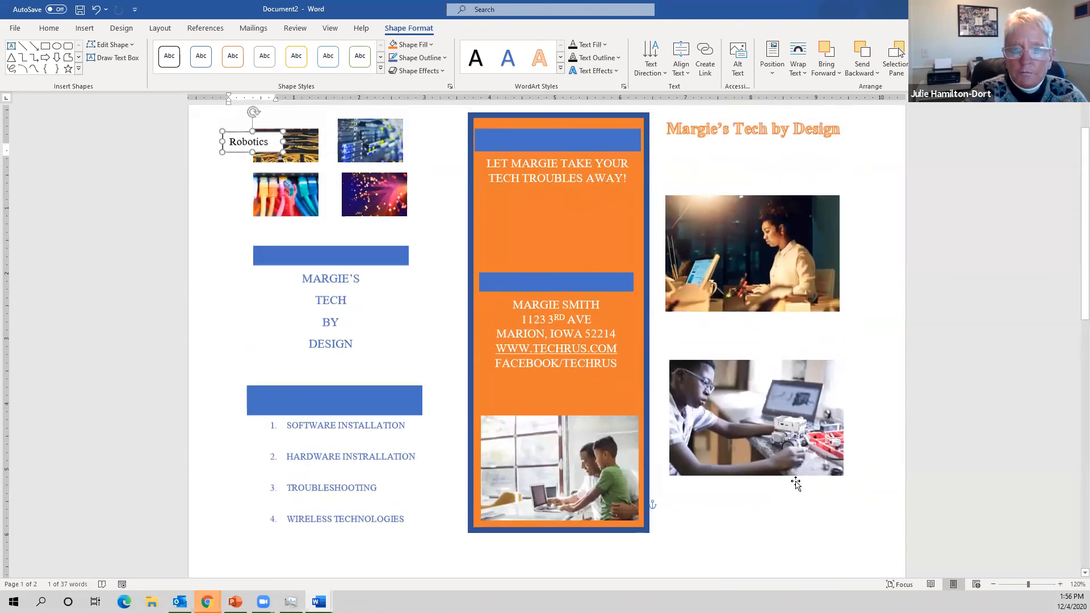
# - Try moving the robotics and woman photos, then undo the moves
pyautogui.scroll(-3, 790, 476)
pyautogui.scroll(-5, 789, 476)
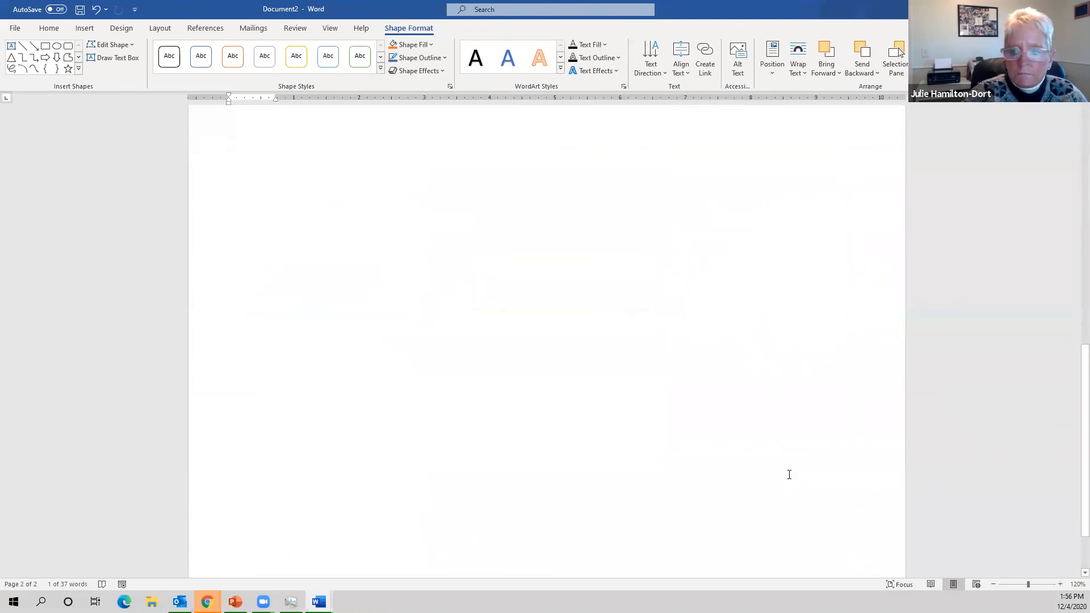
pyautogui.scroll(1, 790, 476)
pyautogui.click(755, 438)
pyautogui.moveTo(756, 443); pyautogui.dragTo(754, 498)
pyautogui.moveTo(764, 208)
pyautogui.mouseDown()
pyautogui.moveTo(766, 284)
pyautogui.moveTo(756, 194)
pyautogui.moveTo(753, 205)
pyautogui.mouseUp()
pyautogui.moveTo(730, 245); pyautogui.dragTo(730, 245)
pyautogui.hotkey('ctrl', 'z')
pyautogui.hotkey('ctrl', 'z')
pyautogui.hotkey('ctrl', 'z')
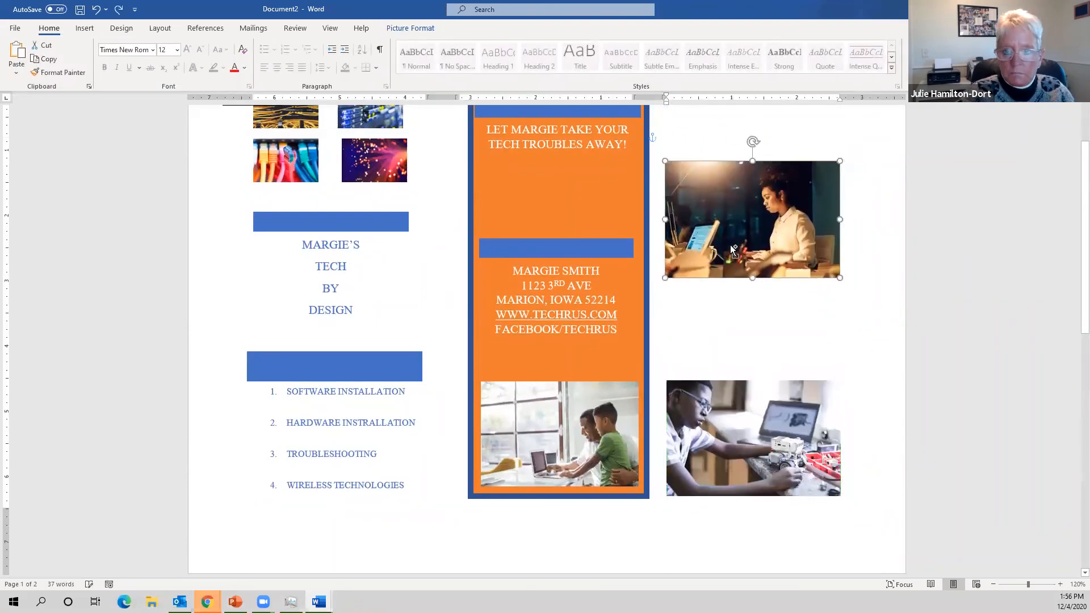
# - Cut the Robotics text box and paste it into the third panel on page 1
pyautogui.scroll(-1, 731, 245)
pyautogui.click(349, 229)
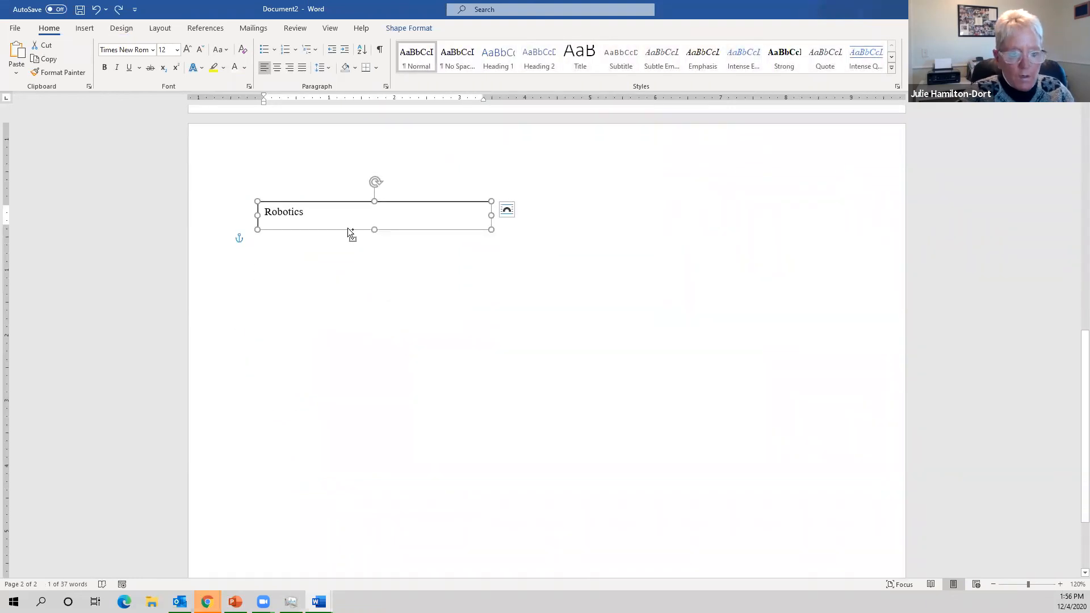
pyautogui.press('Delete')
pyautogui.scroll(3, 728, 345)
pyautogui.click(424, 409)
pyautogui.hotkey('ctrl', 'z')
pyautogui.press('BackSpace')
pyautogui.scroll(10, 645, 365)
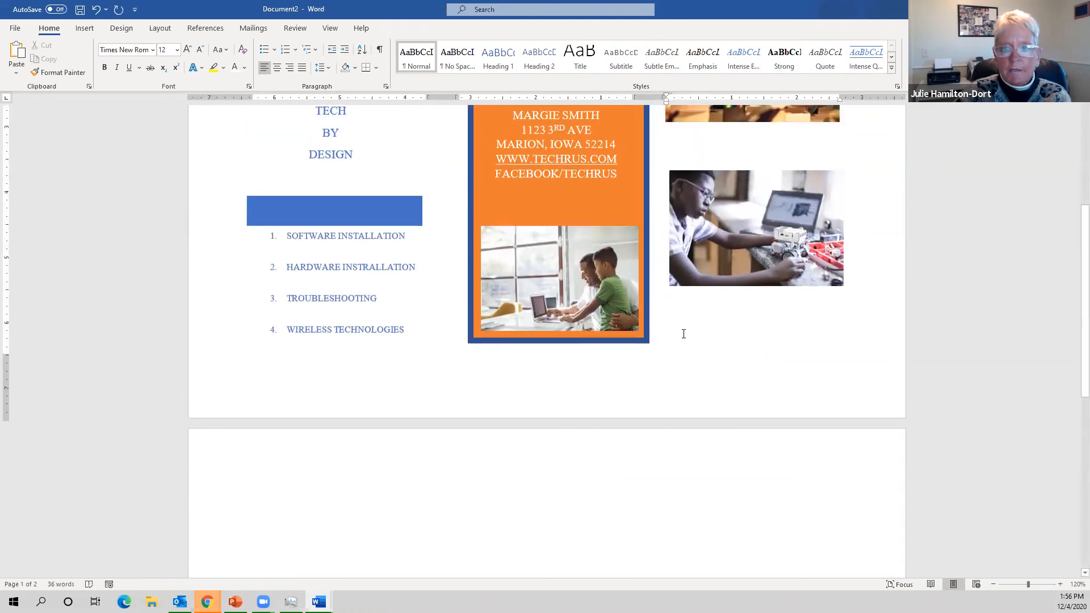
pyautogui.scroll(1, 724, 233)
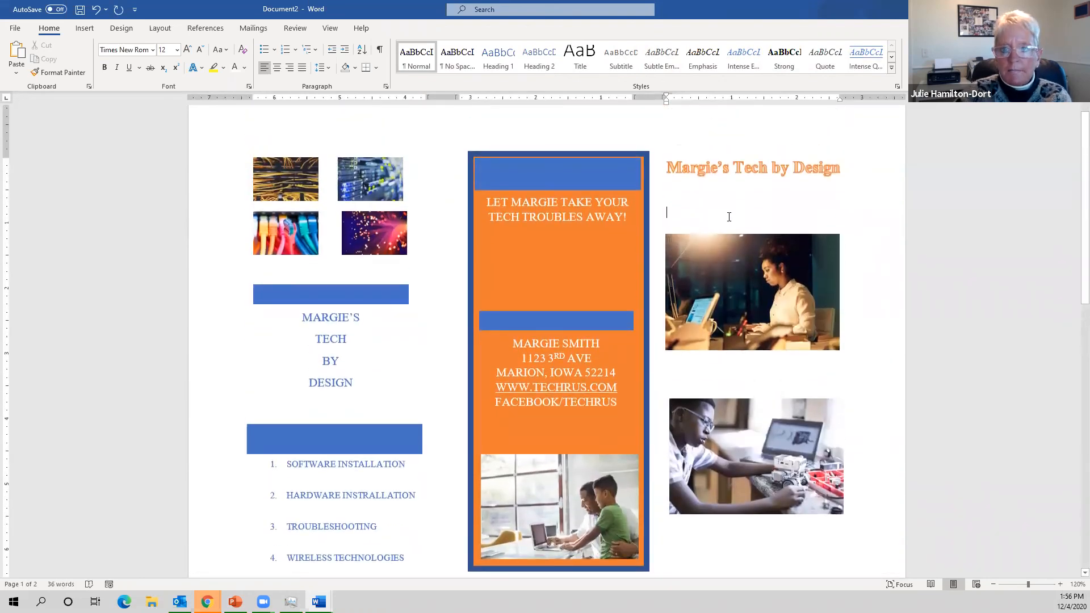
pyautogui.hotkey('ctrl', 'v')
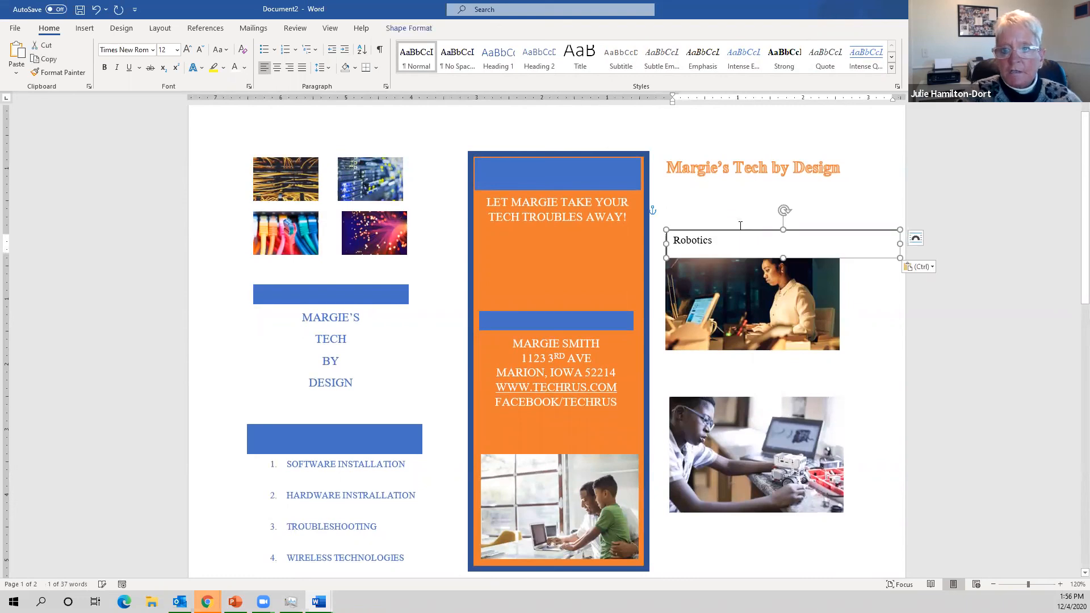
# - Position the Robotics caption over the lower-left of the robotics photo and show its fill colours
pyautogui.moveTo(745, 232)
pyautogui.mouseDown()
pyautogui.moveTo(743, 280)
pyautogui.moveTo(751, 231)
pyautogui.mouseUp()
pyautogui.moveTo(872, 261); pyautogui.dragTo(728, 511)
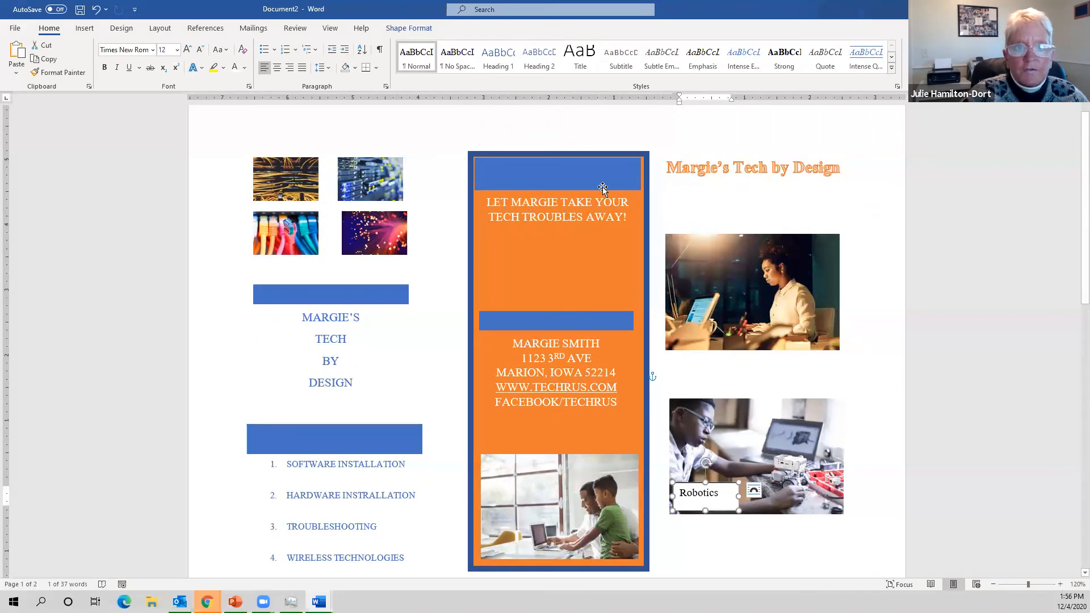
pyautogui.click(413, 29)
pyautogui.click(431, 46)
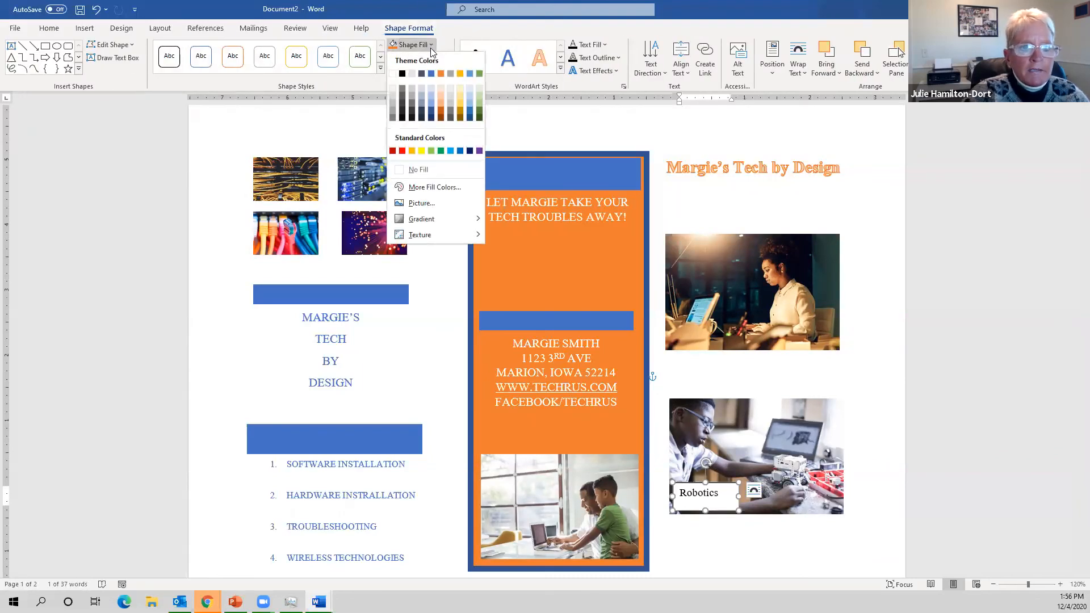